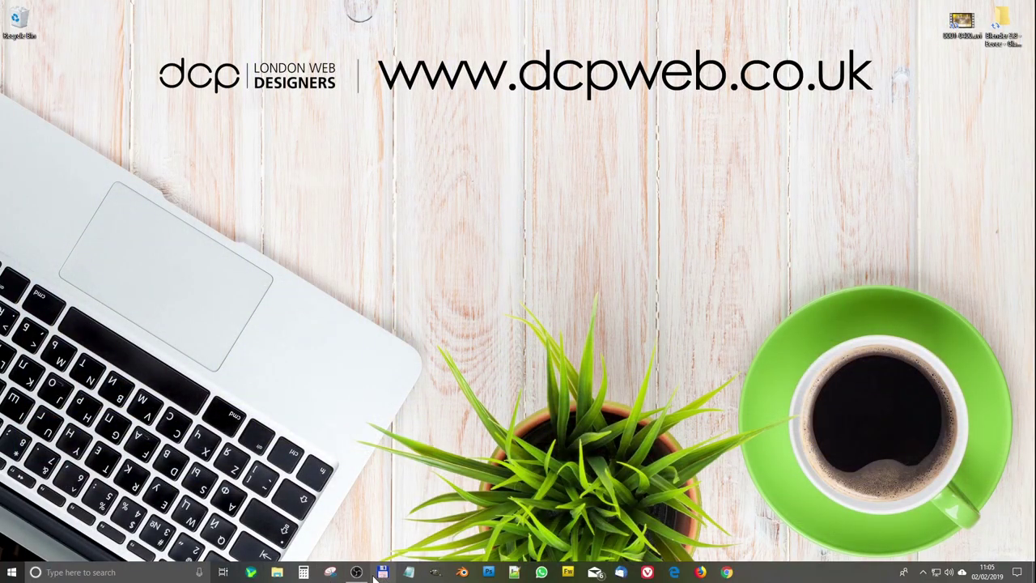
Open Blender in a maximized window and start a new General file.
click(462, 572)
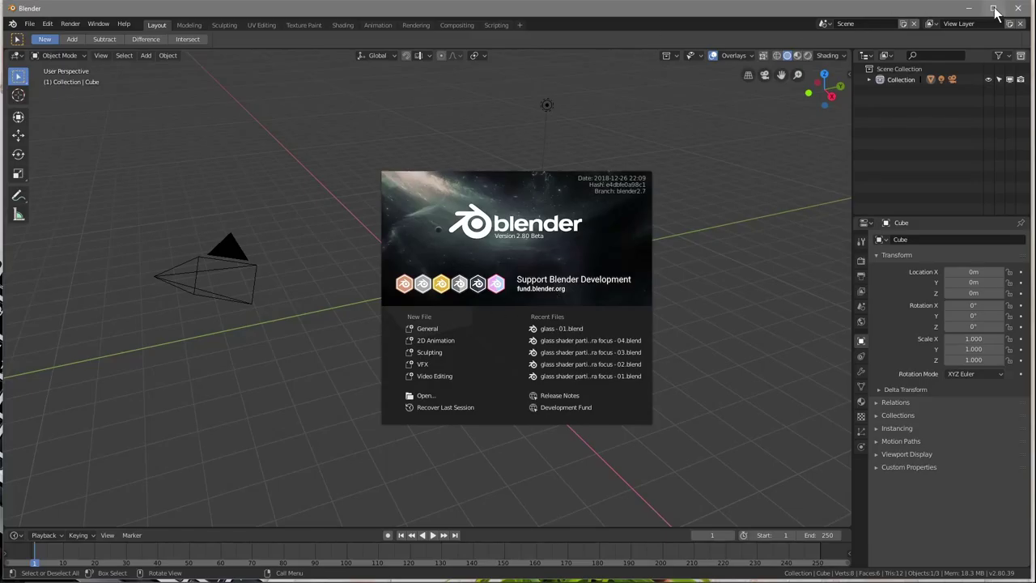
click(997, 6)
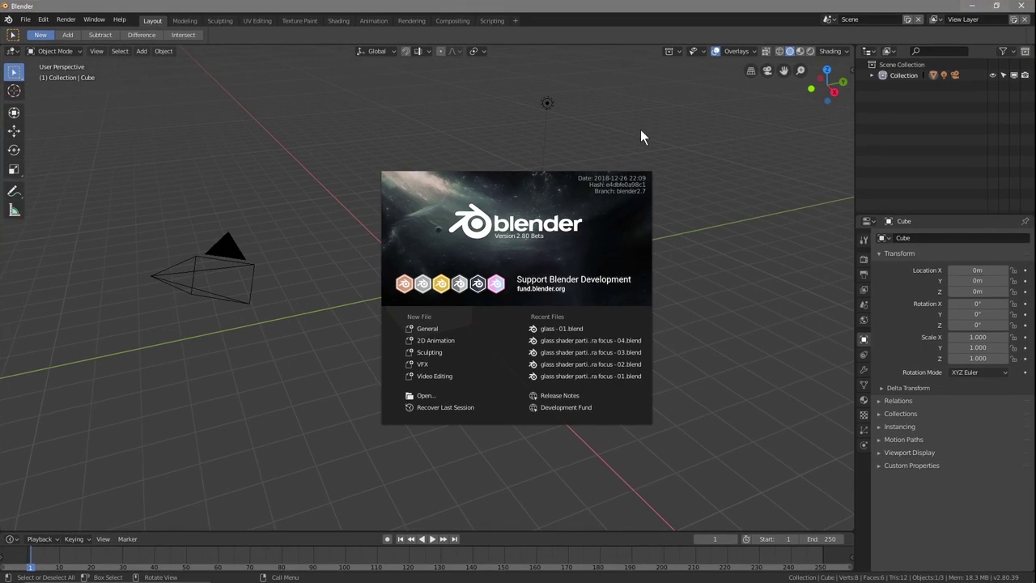
click(431, 328)
Save the scene as "alien text - 01" in the desktop folder for the Glass Shader & Particle Simulation Tutorial v4.
click(25, 20)
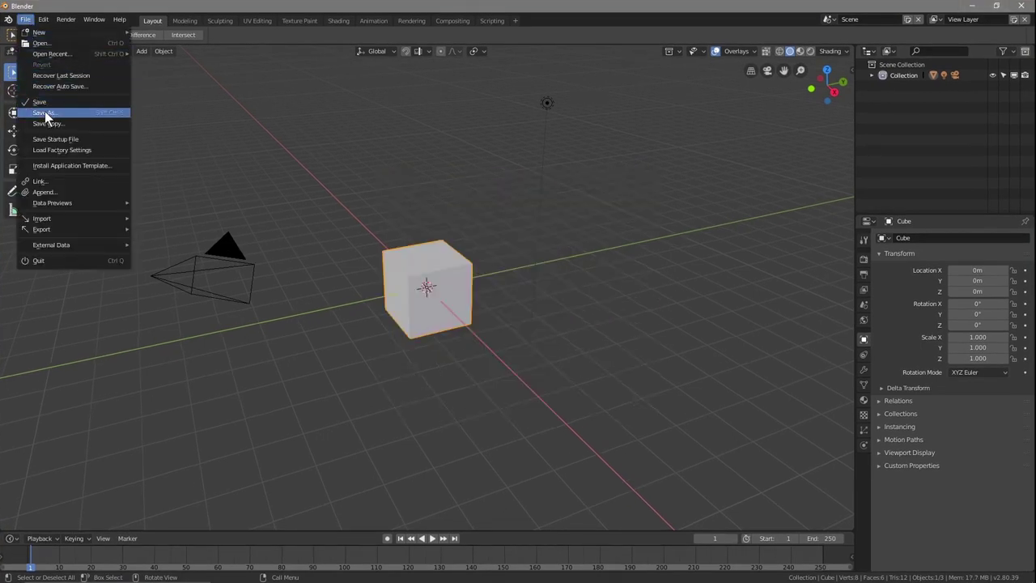
click(44, 113)
double_click(162, 101)
click(217, 77)
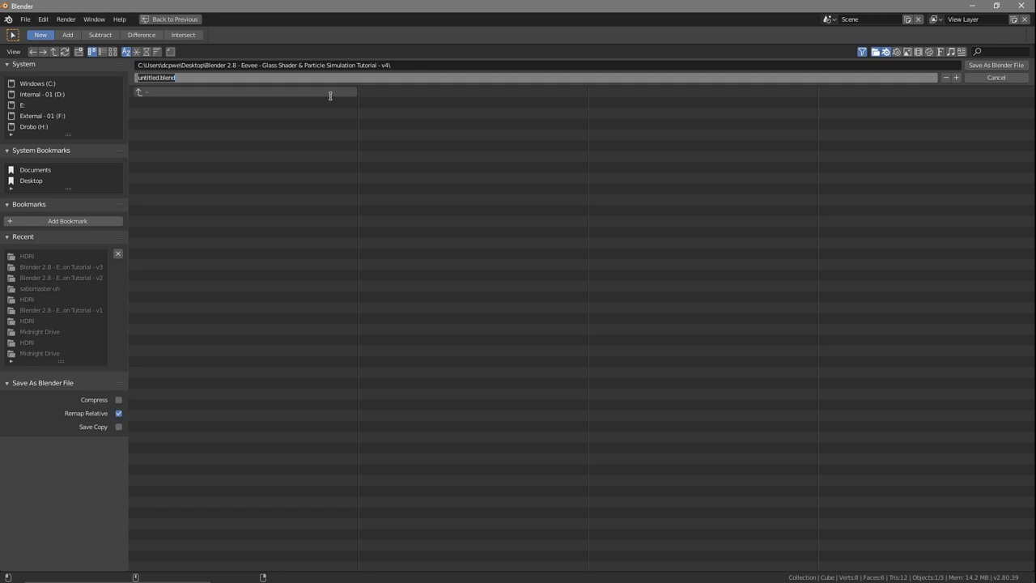
text(all)
text(en text - 01)
click(991, 65)
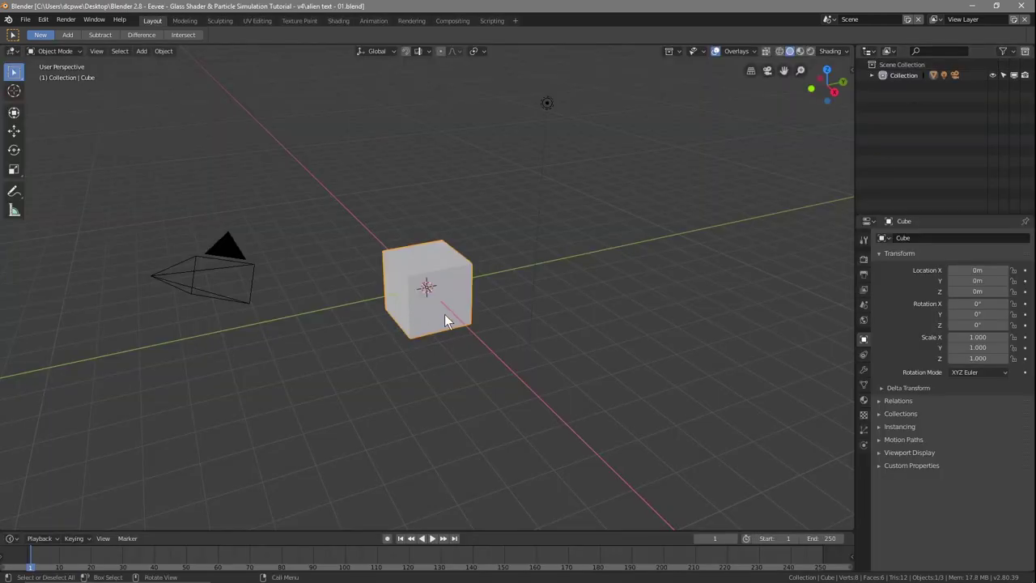
Delete the default cube and add a plane mesh at the origin in its place.
middle_drag(358, 316, 450, 313)
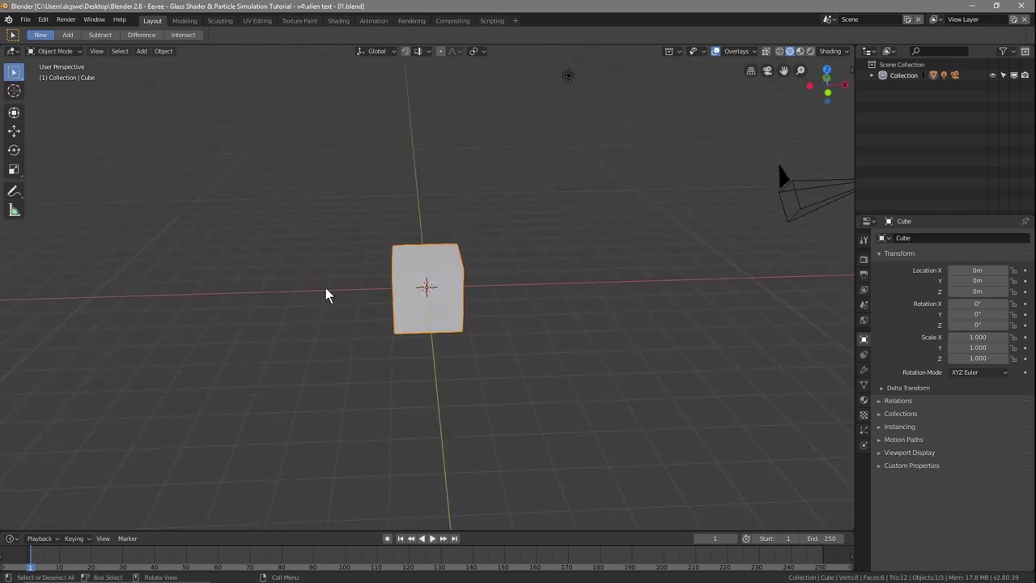
middle_drag(546, 349, 553, 339)
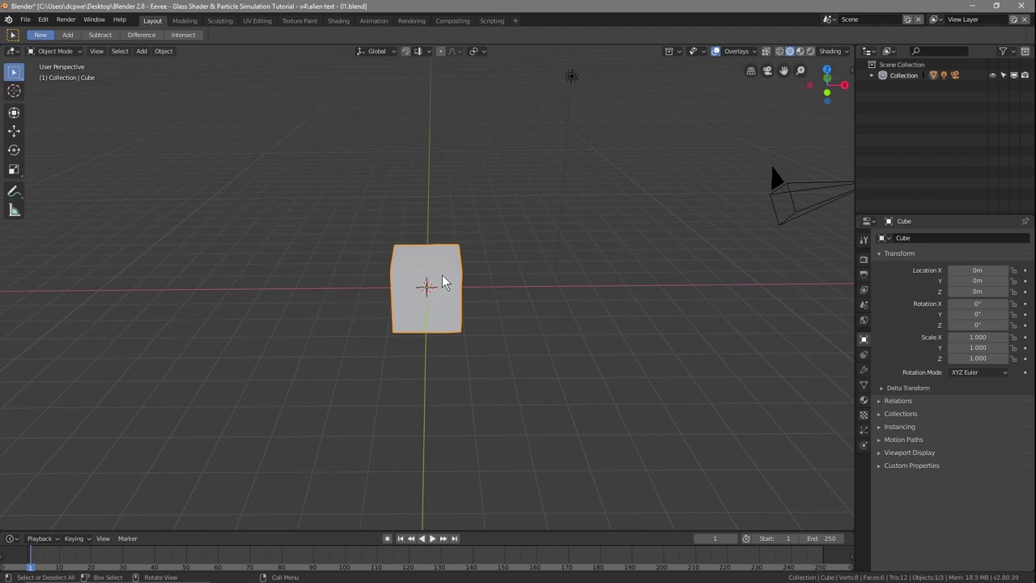
key(Delete)
key(shift+a)
mouse_move(443, 280)
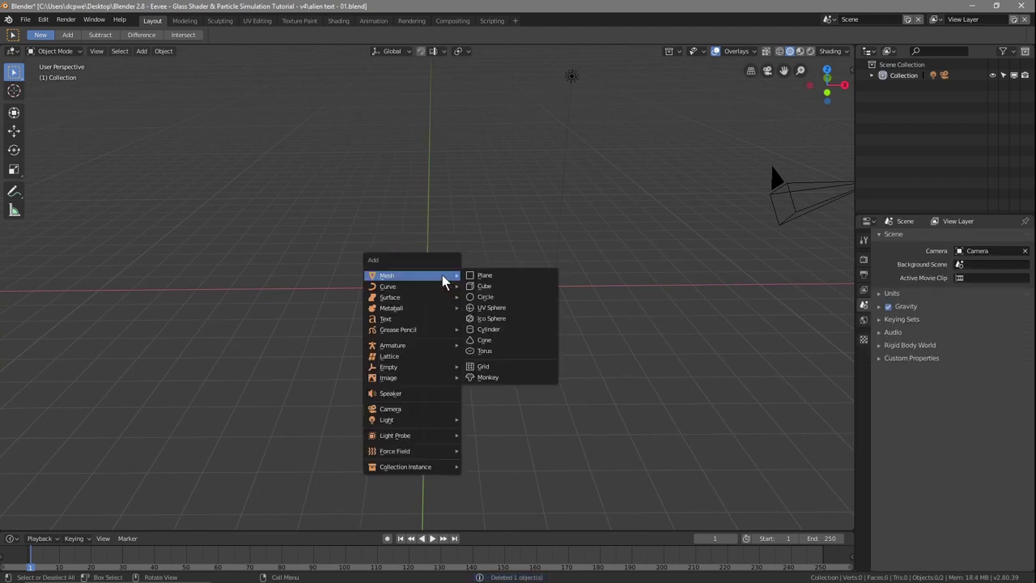
click(475, 279)
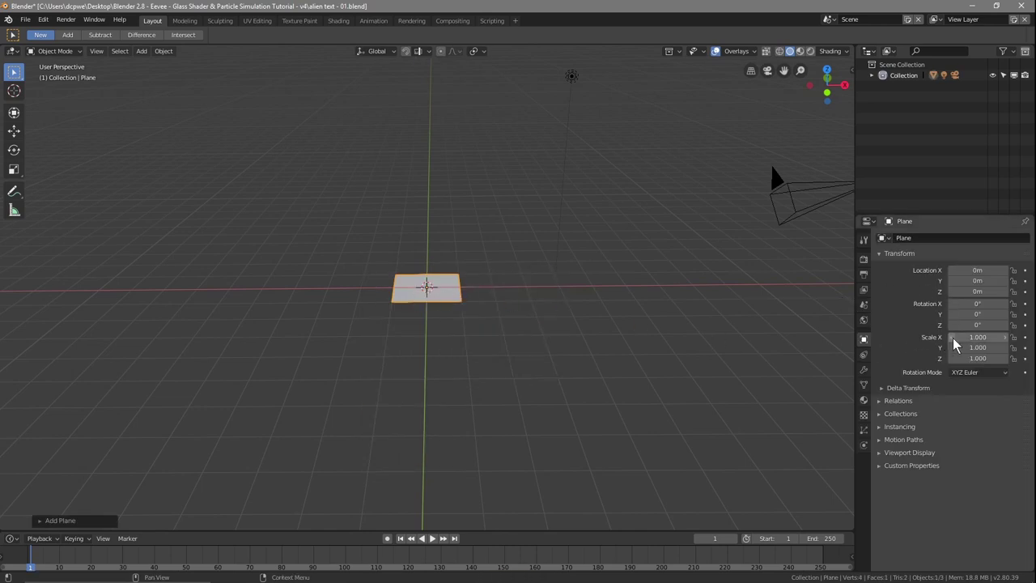
Set the plane's X scale to 30.
click(988, 336)
text(30)
key(Return)
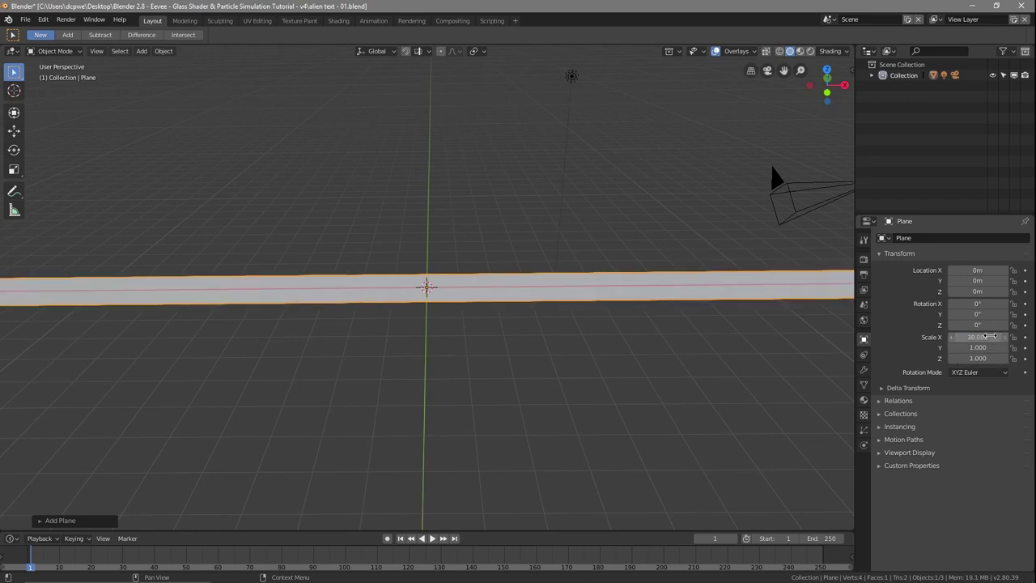
Set the plane's Y scale to 240.
scroll(656, 338, down, 6)
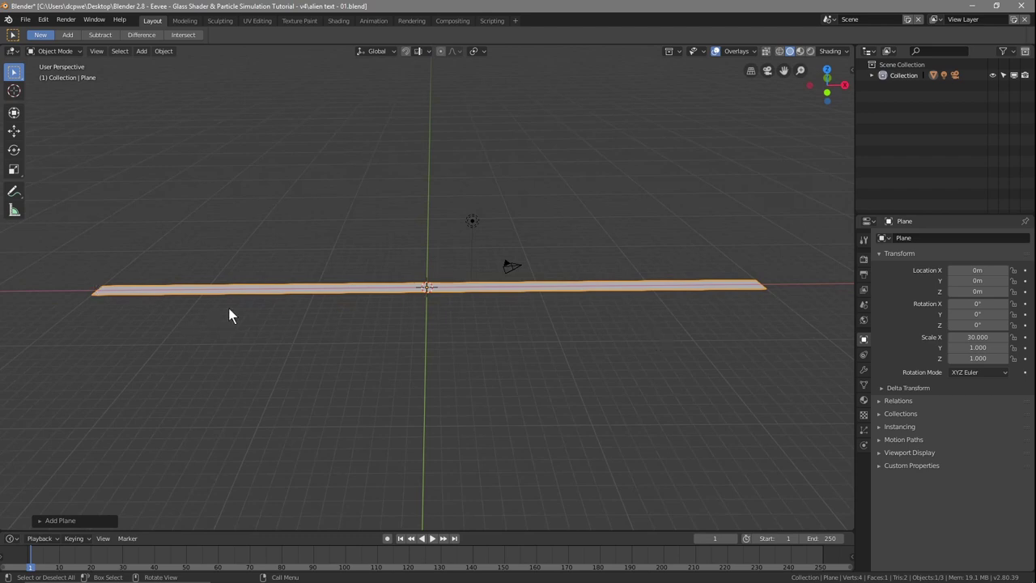
double_click(978, 348)
text(240)
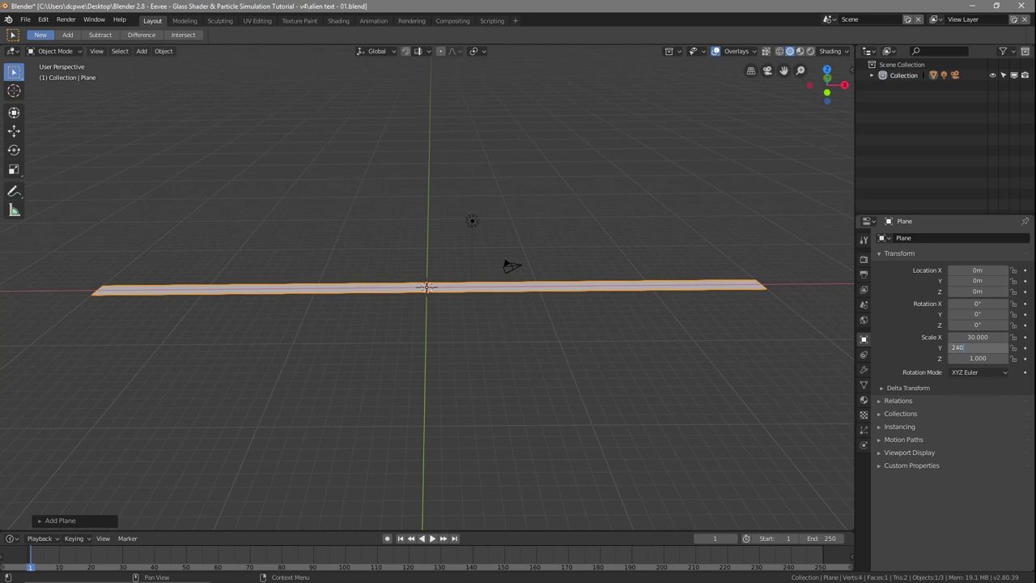
key(Return)
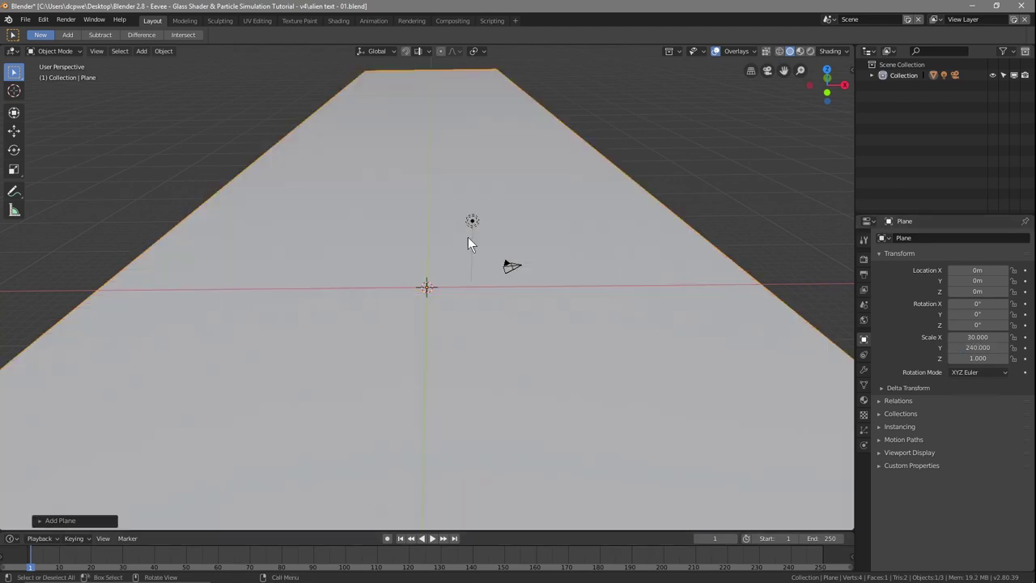
scroll(479, 263, down, 8)
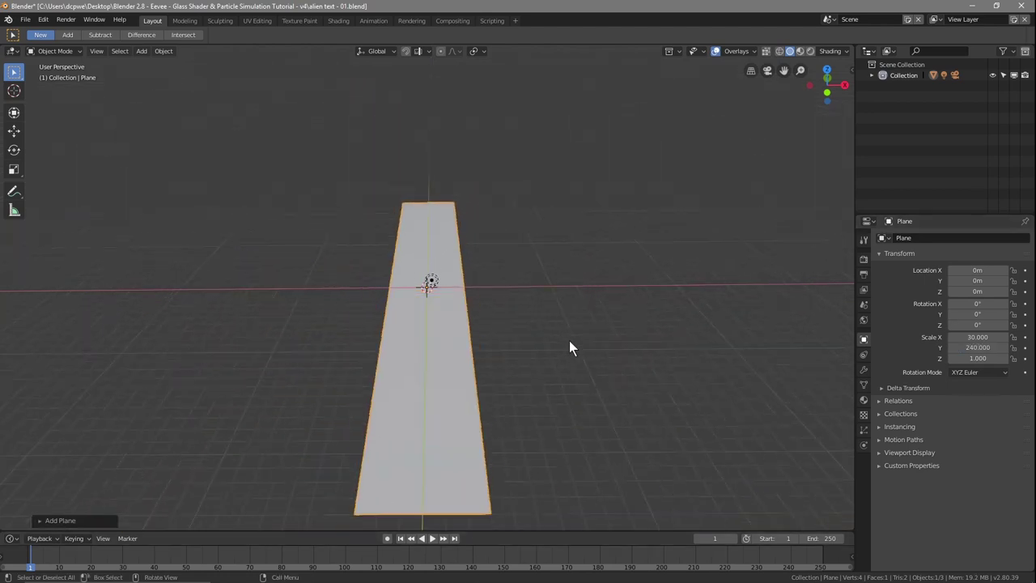
Stretch the plane further along its length by setting its Y scale to 300.
middle_drag(546, 357, 545, 337)
double_click(978, 347)
text(300)
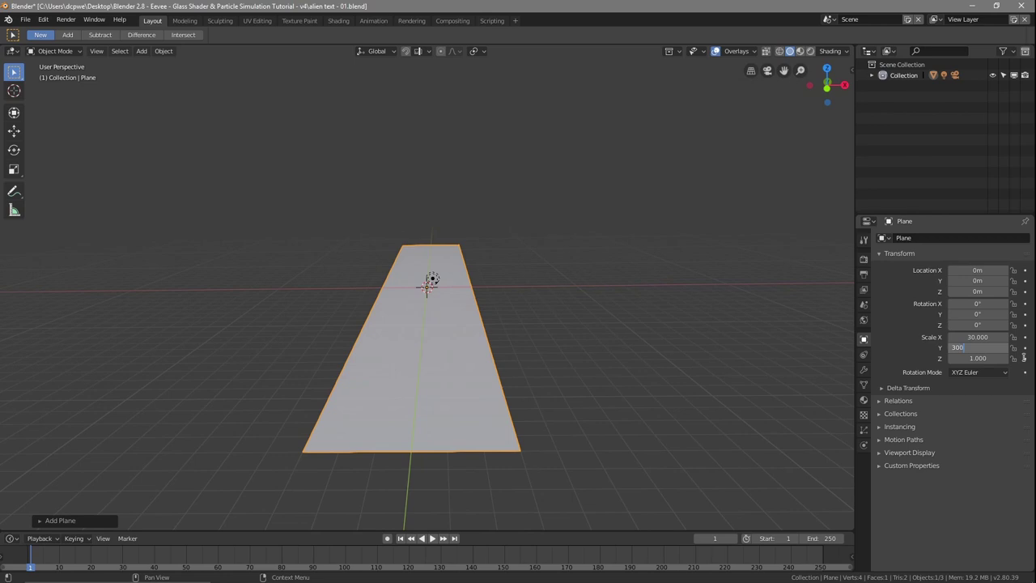
key(Return)
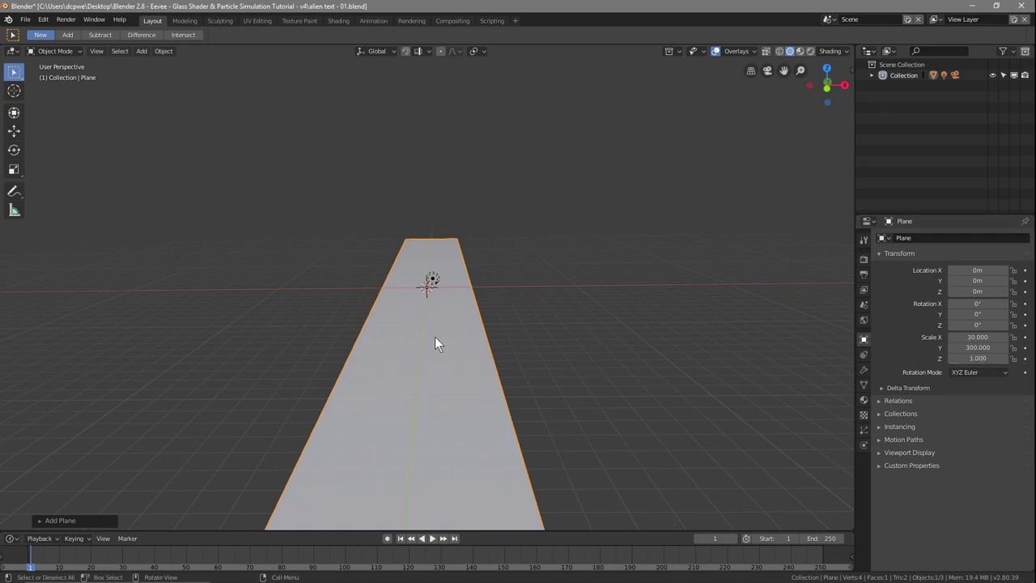
View the plane from the top and switch it to Edit Mode.
key(KP_7)
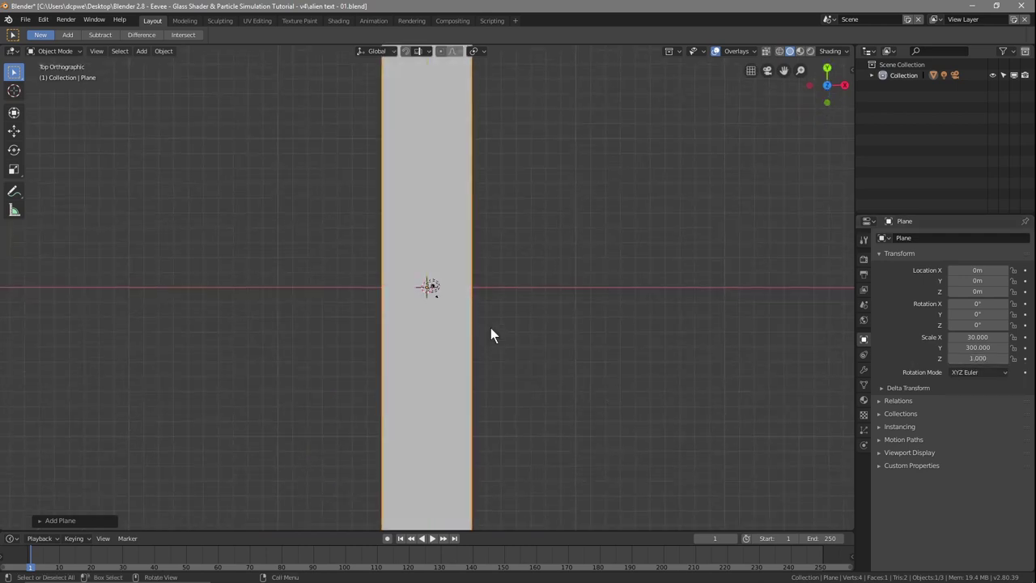
scroll(491, 335, down, 4)
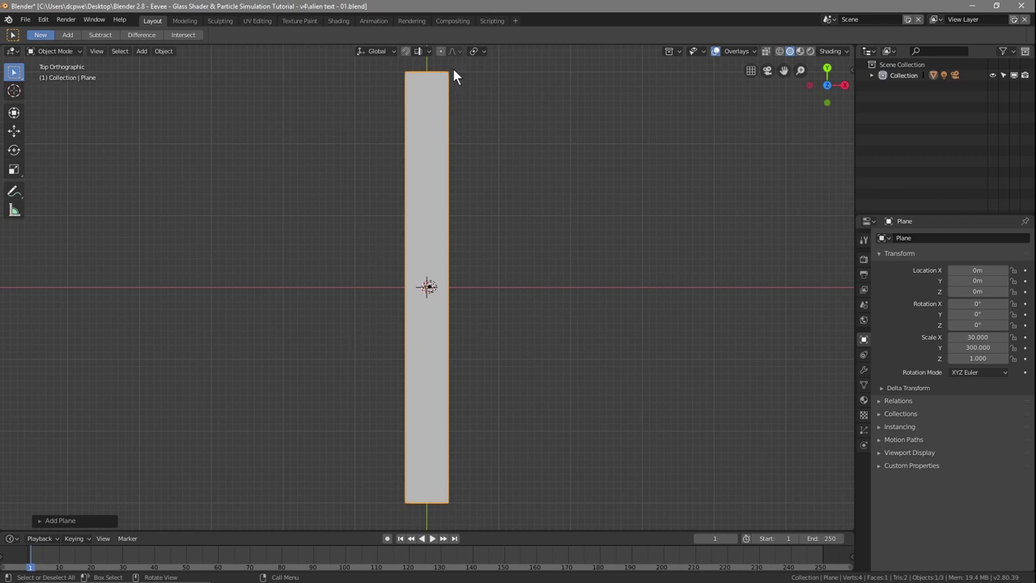
shift+middle_drag(507, 102, 526, 235)
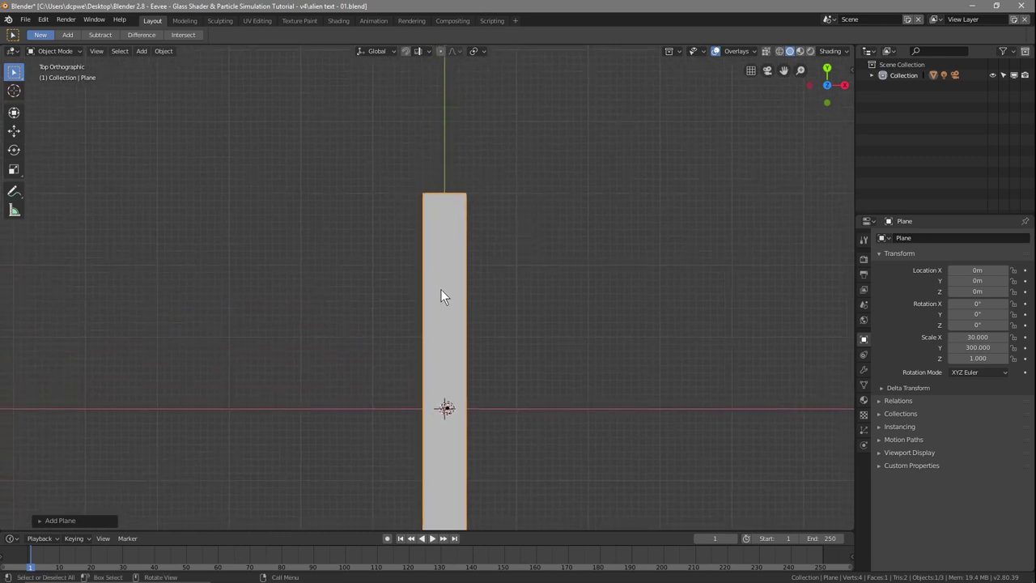
shift+middle_drag(507, 297, 523, 216)
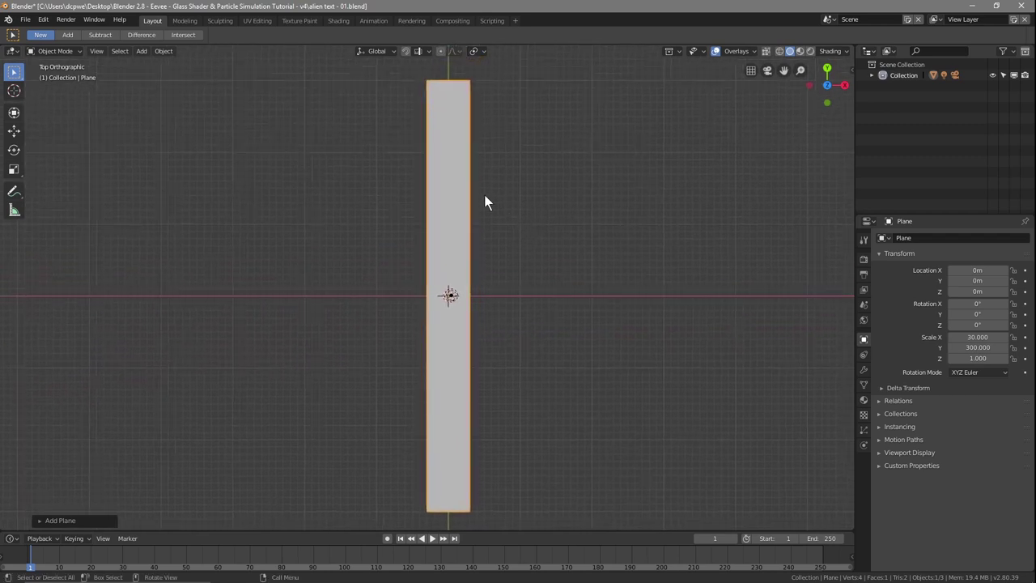
click(56, 51)
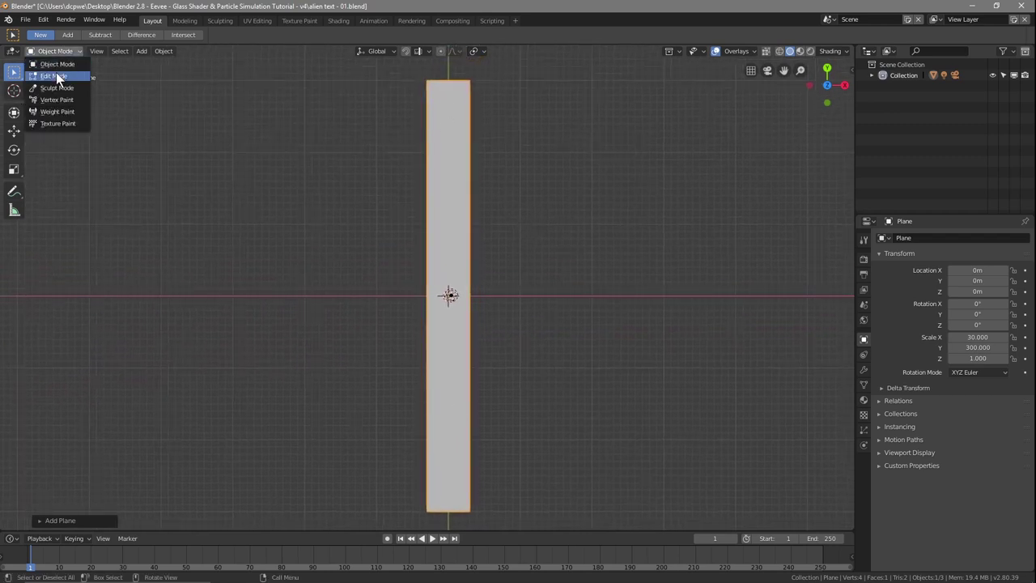
click(60, 76)
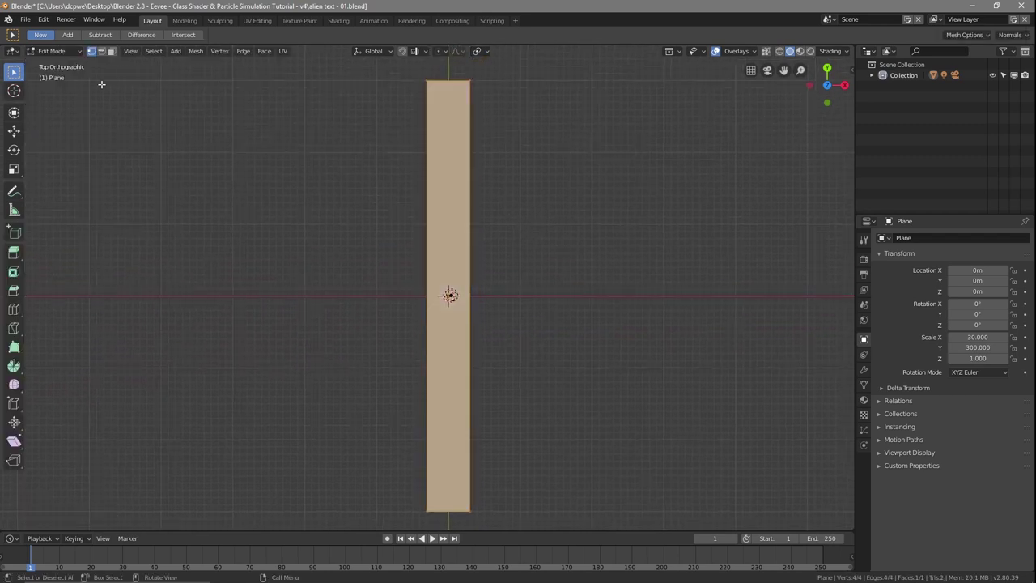
Subdivide the whole plane mesh six times in succession.
click(242, 51)
click(259, 103)
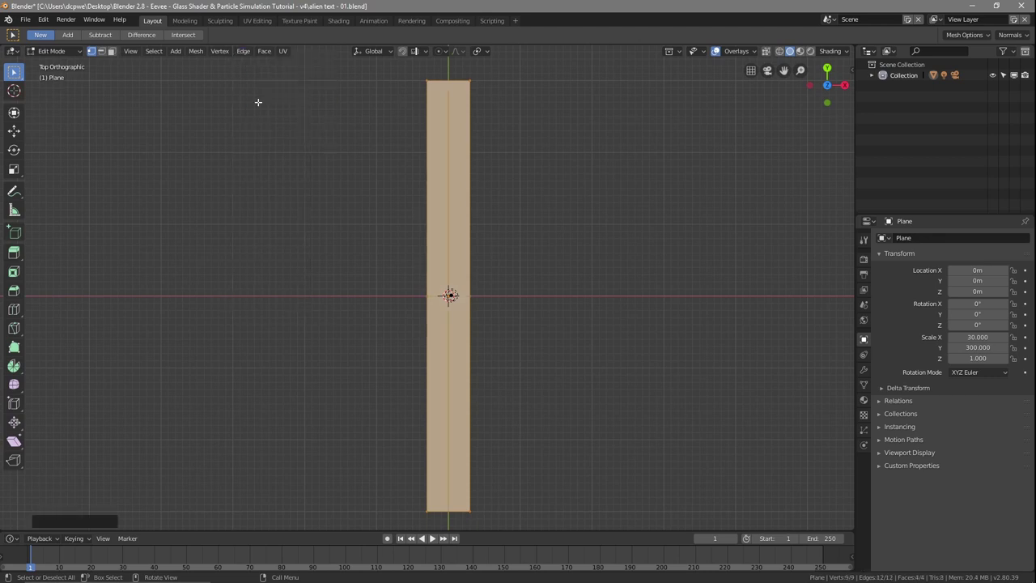
click(247, 52)
click(252, 102)
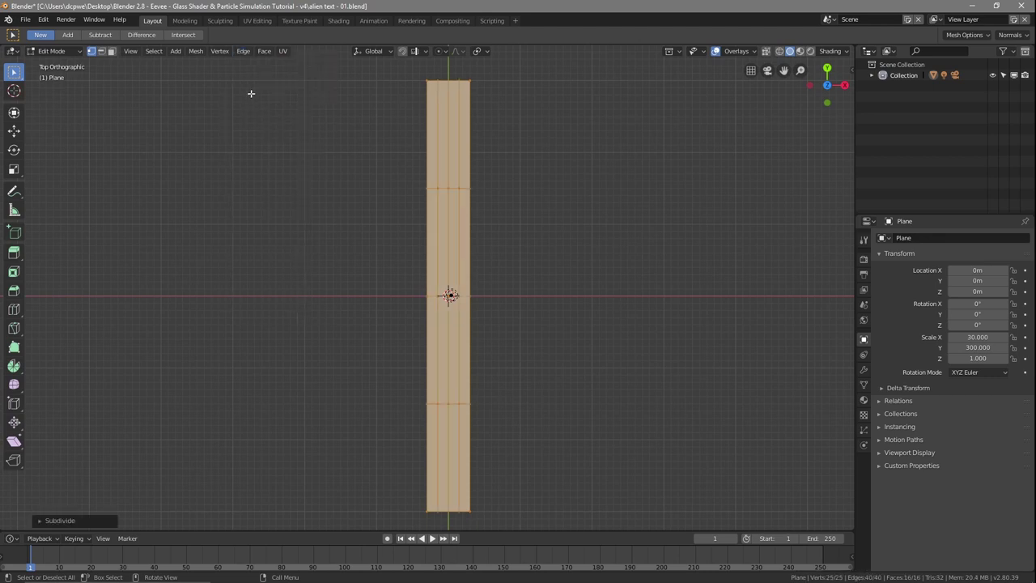
click(246, 52)
click(253, 98)
click(248, 51)
click(253, 101)
click(244, 52)
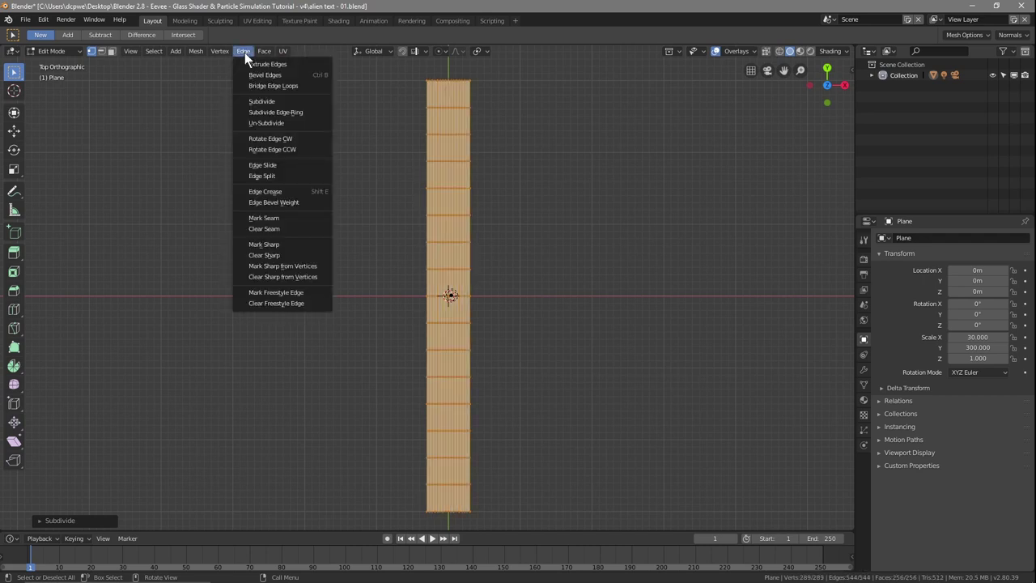
click(253, 100)
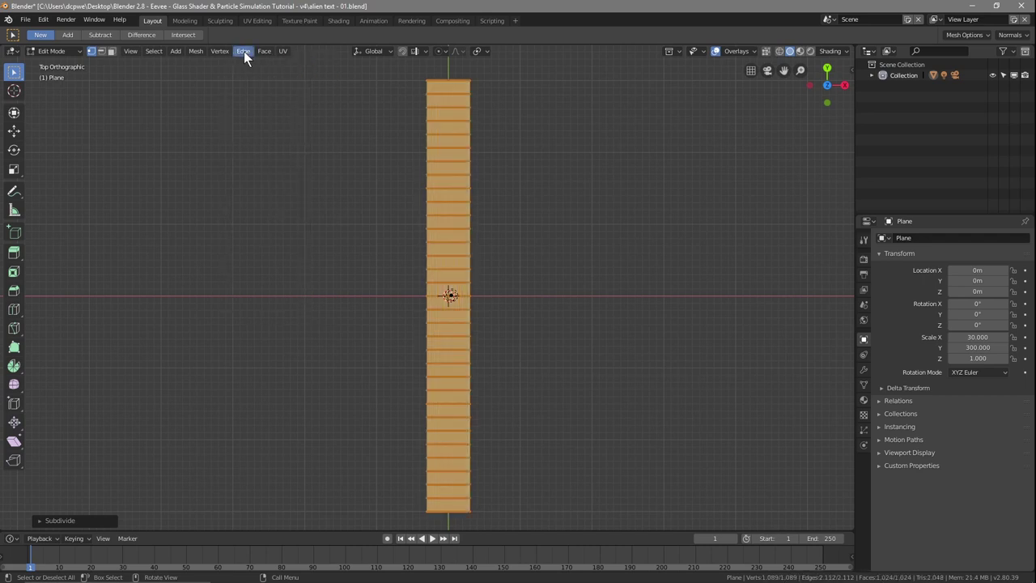
click(244, 51)
click(258, 99)
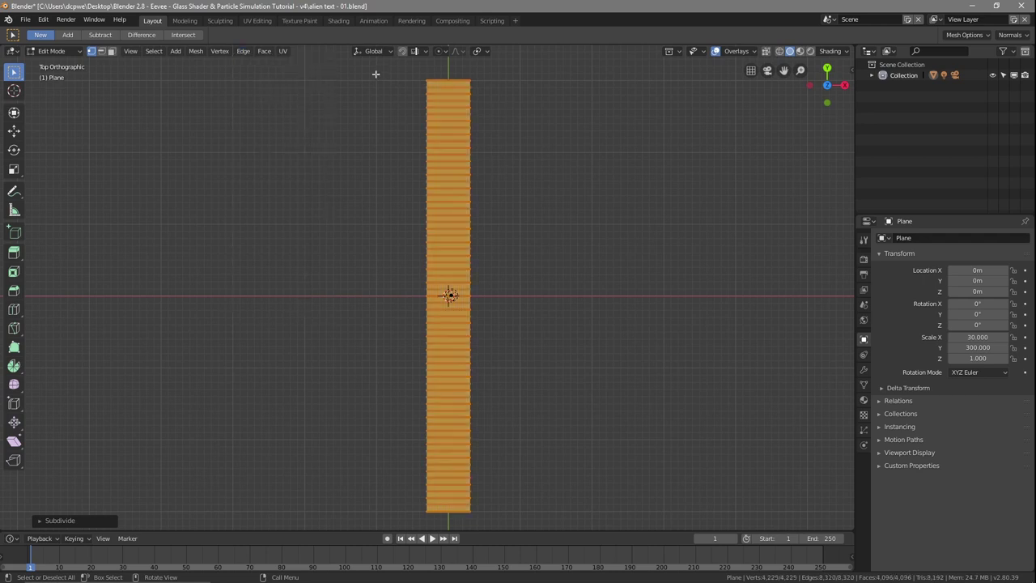
Deselect all of the subdivided plane's geometry.
click(243, 54)
key(alt+a)
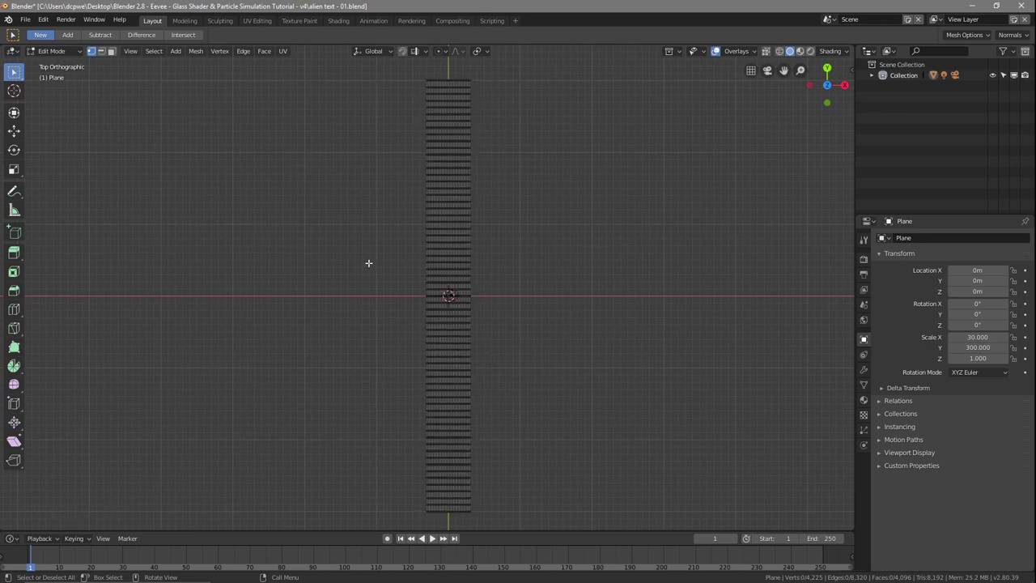
key(a)
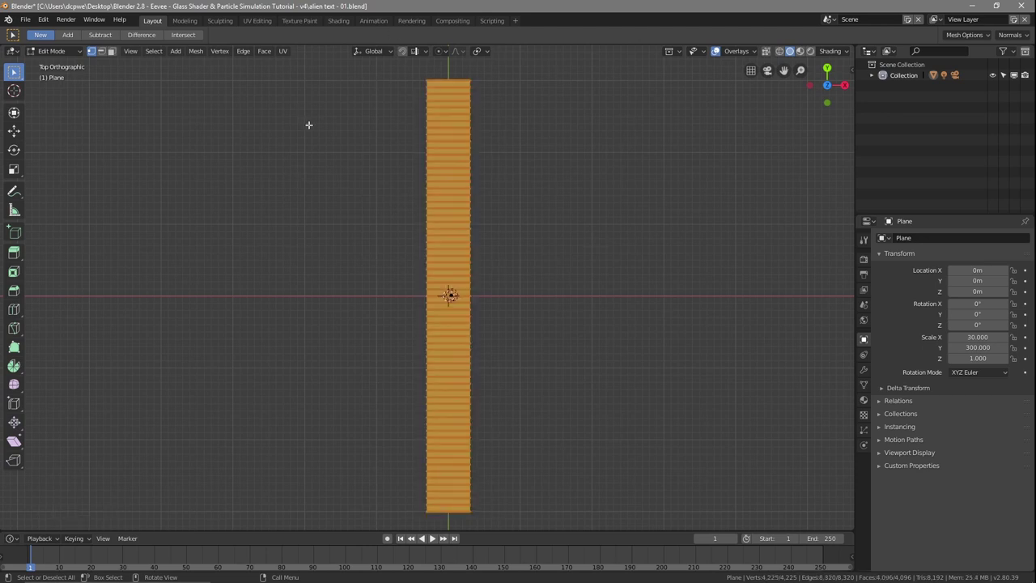
key(alt+a)
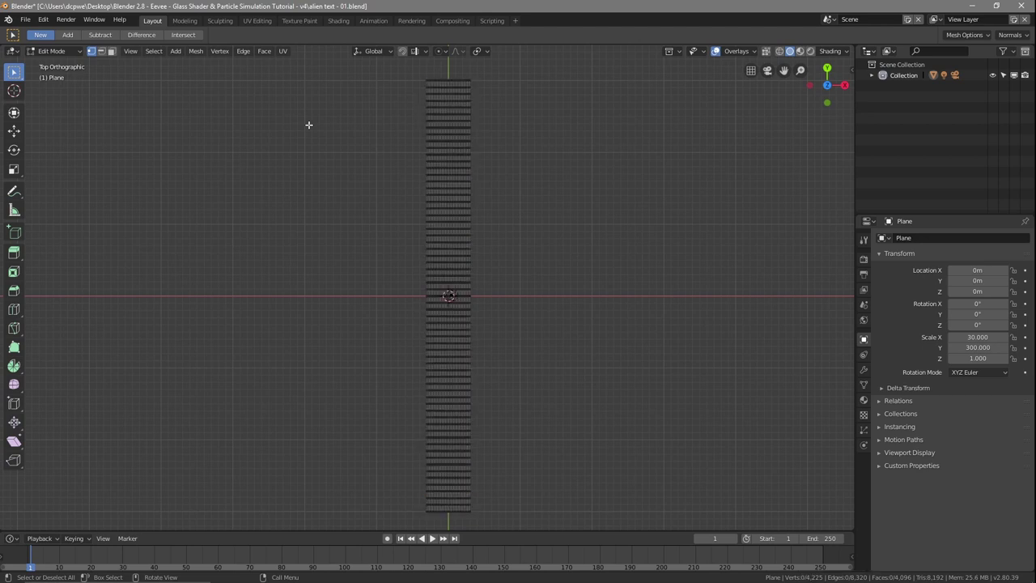
Enable Proportional Editing and set its falloff to Random.
click(438, 51)
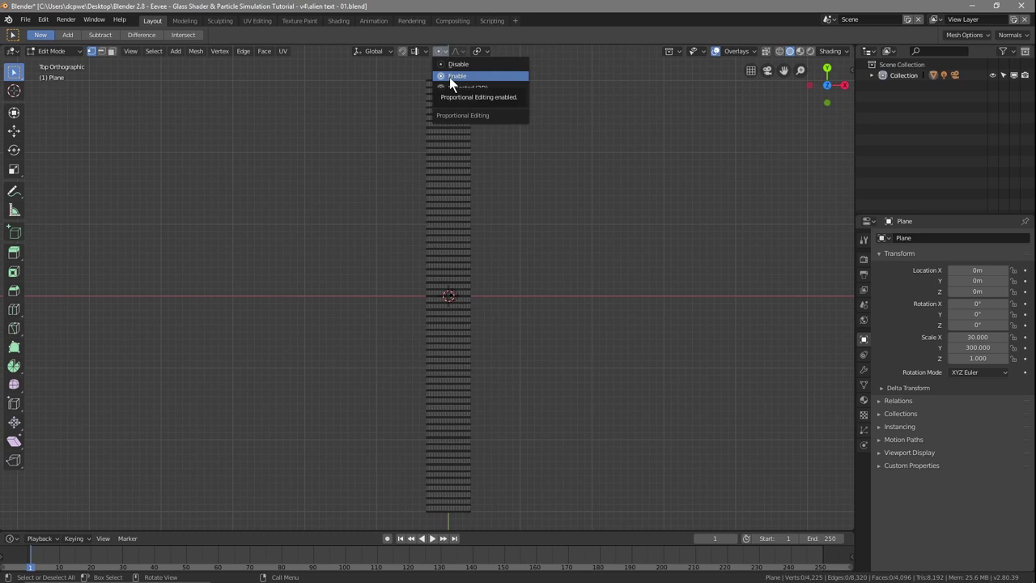
click(450, 76)
click(460, 51)
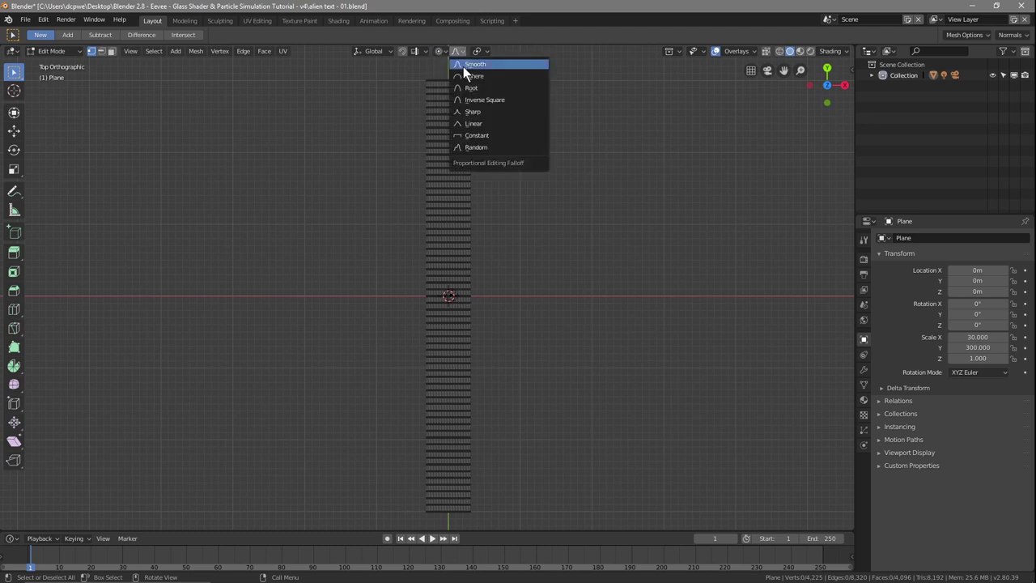
click(486, 147)
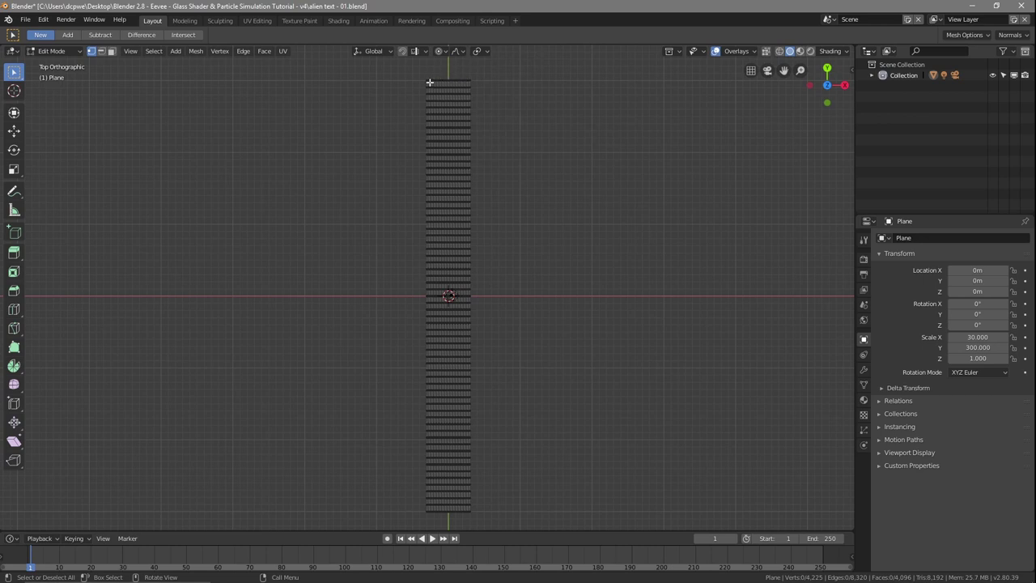
Select 12 scattered vertices near both long edges within the first seven rows at the plane's +Y end.
scroll(472, 92, up, 5)
shift+middle_drag(626, 93, 639, 327)
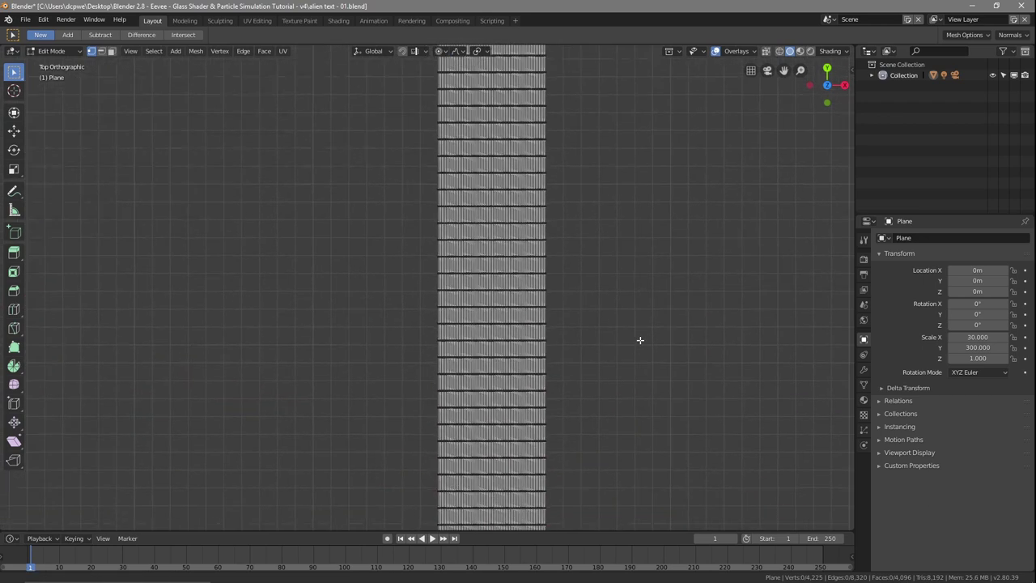
shift+middle_drag(629, 122, 623, 308)
scroll(628, 249, up, 4)
shift+middle_drag(747, 235, 664, 220)
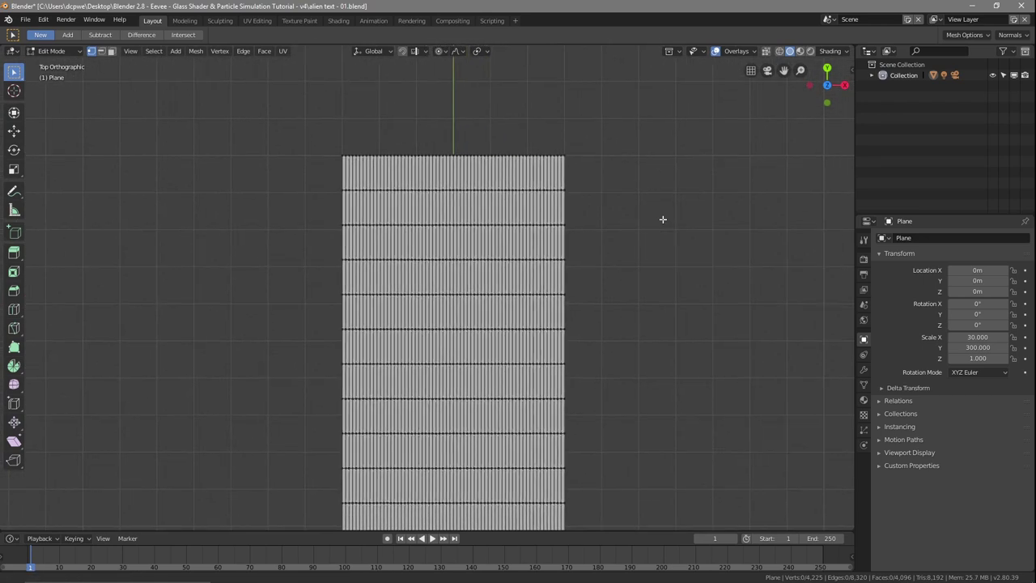
click(353, 157)
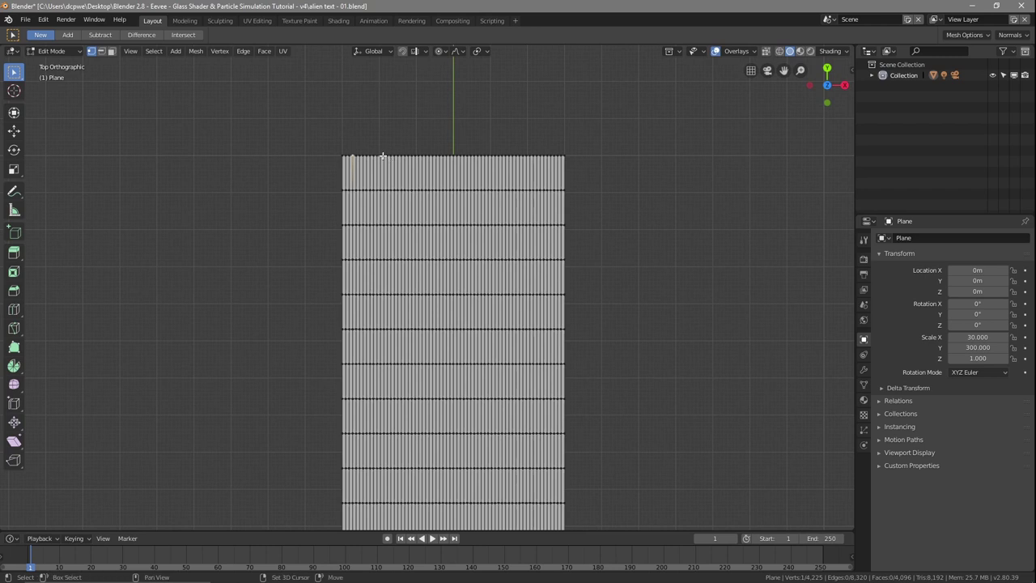
shift+click(381, 156)
shift+click(398, 191)
shift+click(364, 223)
shift+click(481, 157)
shift+click(530, 156)
shift+click(508, 191)
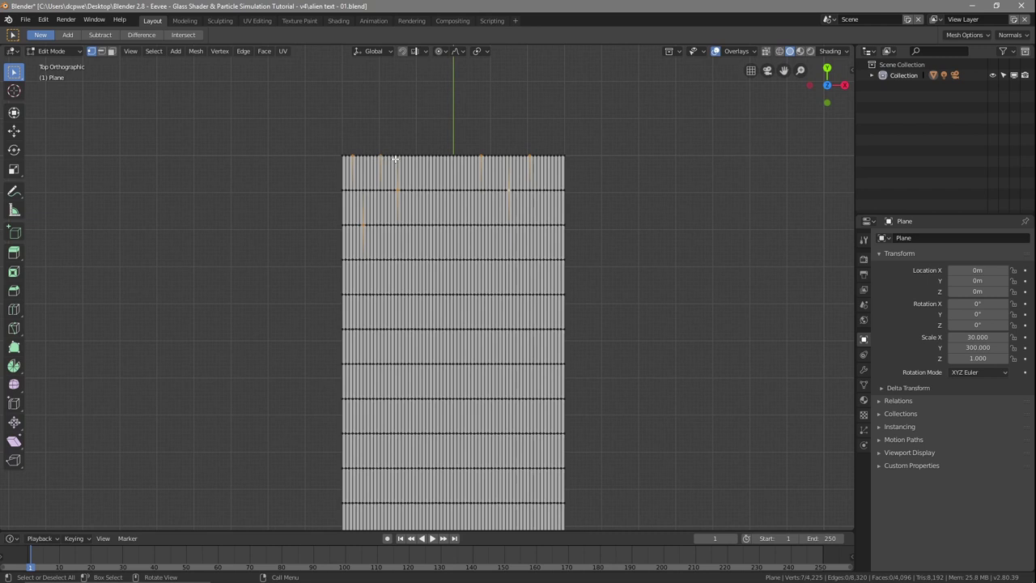
shift+click(543, 225)
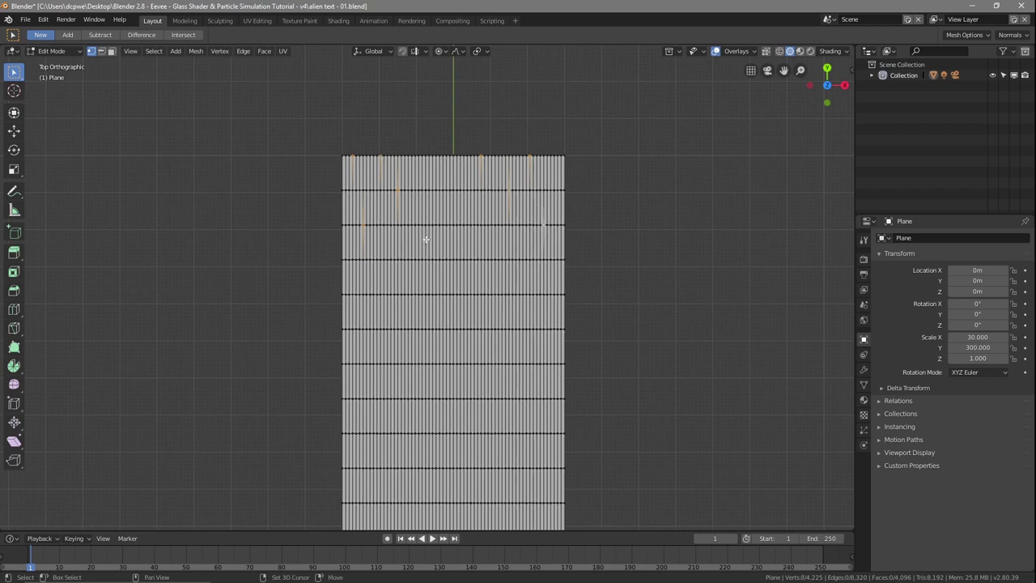
shift+click(371, 260)
shift+click(527, 294)
shift+click(370, 329)
shift+click(529, 363)
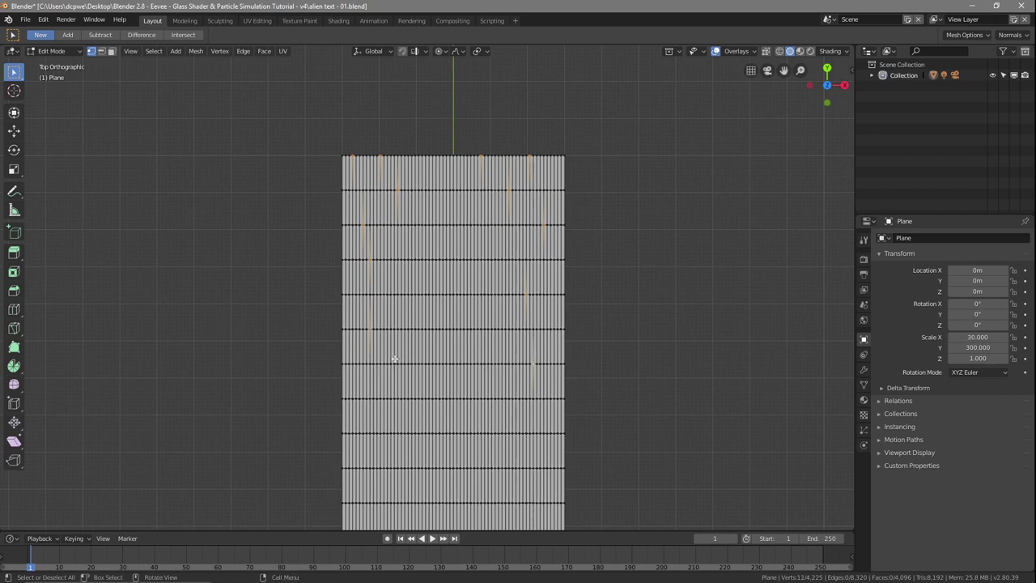
Extend the selection with scattered vertices near both long edges down the +Y half to just past the plane's centre.
scroll(395, 359, down, 5)
shift+middle_drag(572, 370, 581, 211)
scroll(423, 105, down, 1)
key(KP_7)
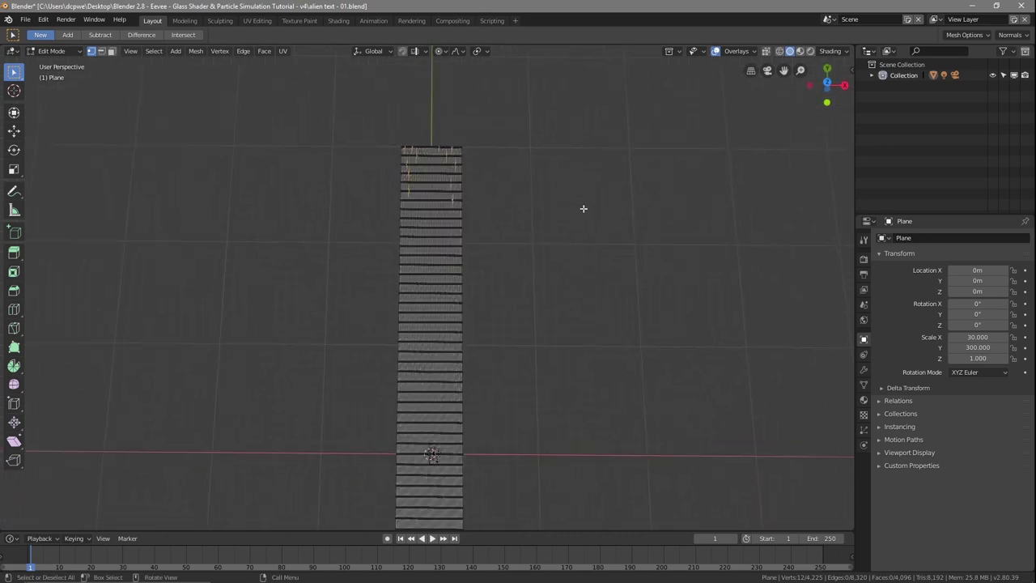
shift+middle_drag(571, 333, 627, 204)
key(KP_7)
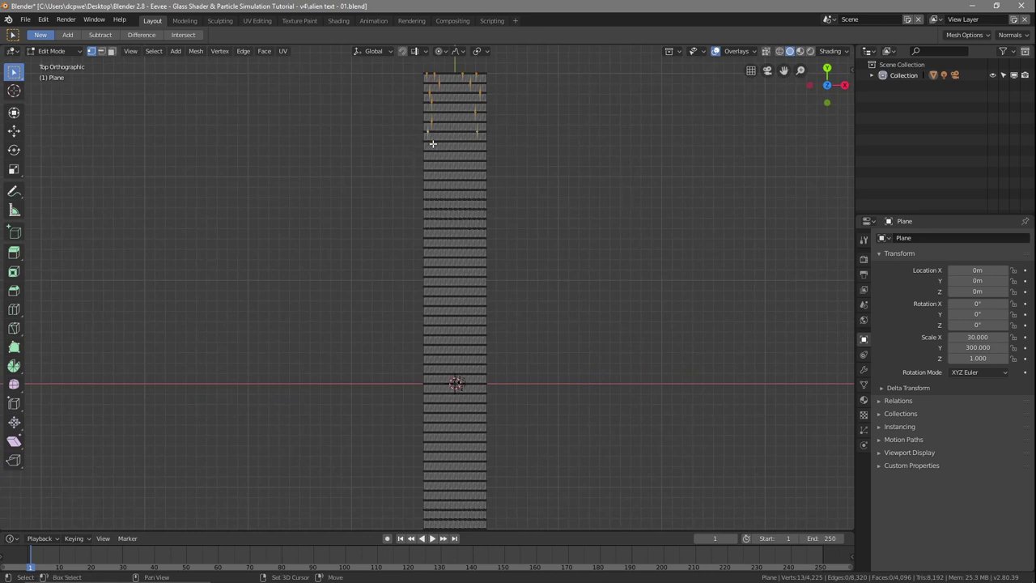
shift+click(473, 179)
shift+click(468, 152)
shift+click(438, 189)
shift+click(451, 114)
shift+click(438, 217)
shift+click(471, 247)
shift+click(423, 251)
shift+click(430, 237)
shift+click(429, 307)
shift+click(474, 279)
shift+click(430, 336)
shift+click(427, 366)
shift+click(472, 372)
shift+click(433, 410)
shift+click(475, 412)
Add scattered vertices near both long edges of the -Y half, down to the plane's end, to the selection.
shift+middle_drag(523, 449, 523, 151)
shift+click(455, 120)
shift+click(480, 120)
shift+click(491, 149)
shift+click(448, 169)
shift+click(446, 197)
shift+click(450, 246)
shift+click(484, 218)
shift+click(491, 257)
shift+click(490, 294)
shift+click(496, 188)
shift+click(449, 149)
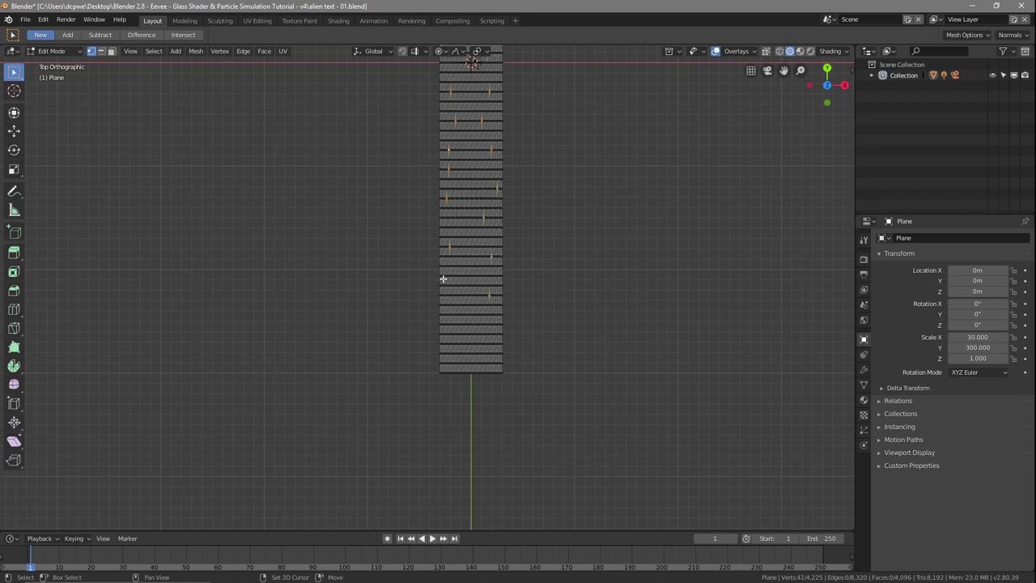
shift+click(444, 305)
shift+click(485, 327)
shift+click(494, 363)
shift+click(465, 364)
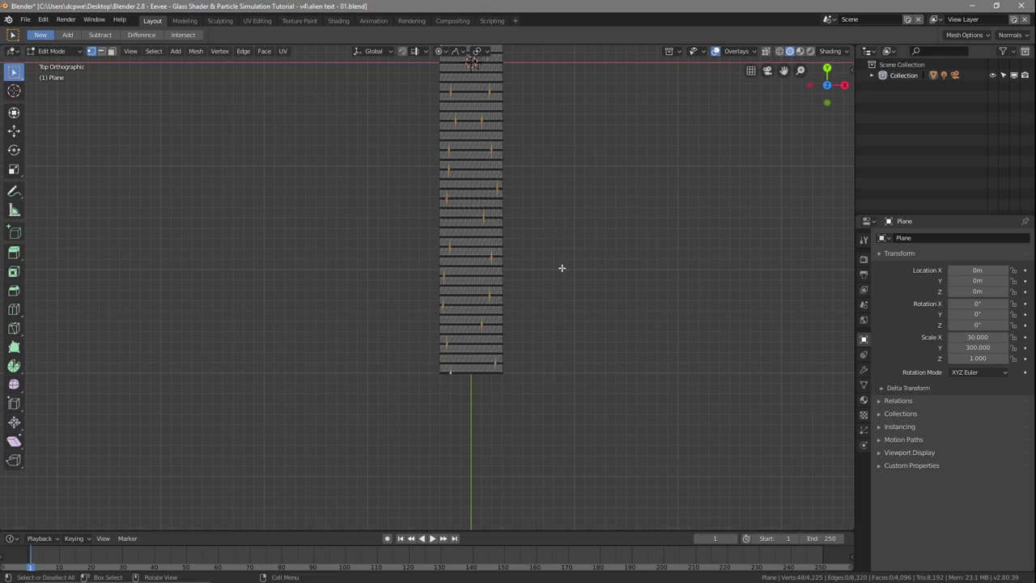
middle_drag(581, 311, 605, 283)
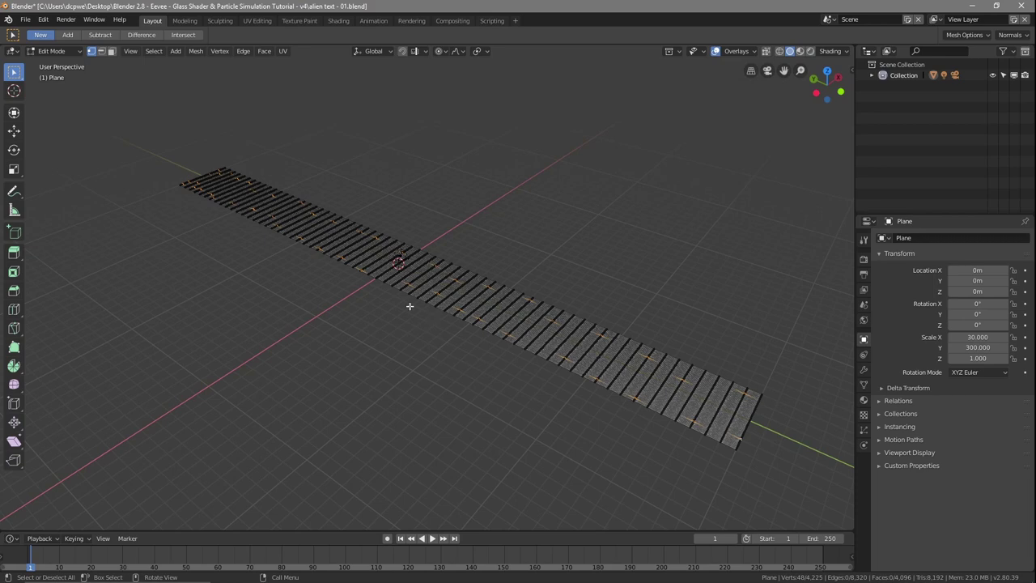
mouse_move(434, 366)
middle_down()
mouse_move(443, 354)
mouse_move(454, 359)
mouse_move(437, 362)
middle_up()
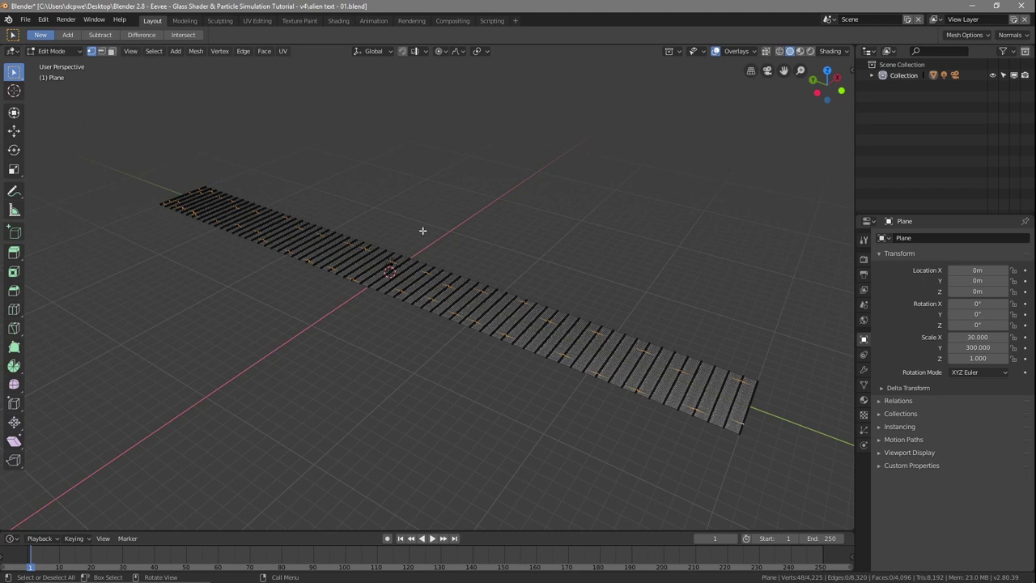
key(g)
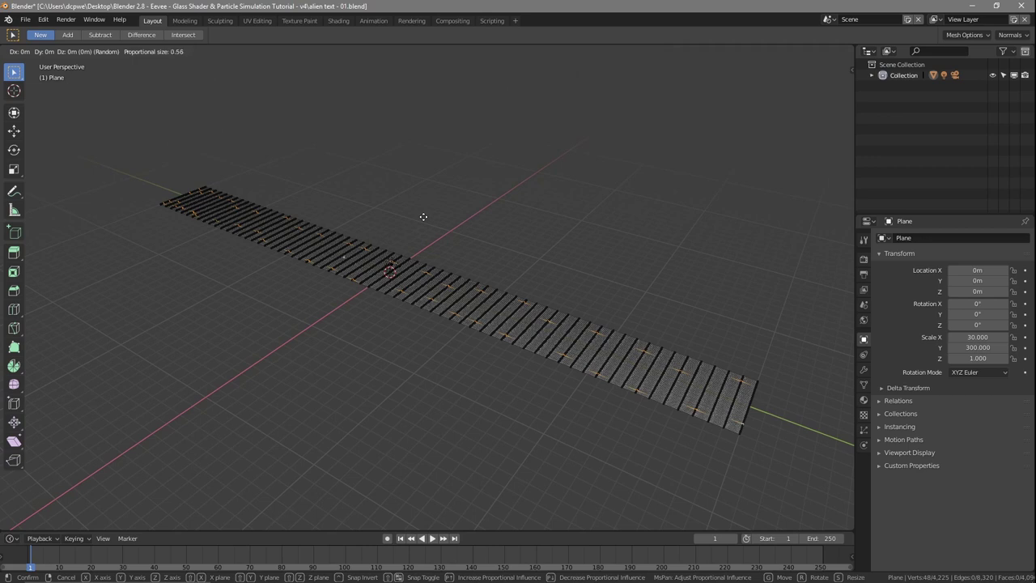
scroll(423, 217, down, 12)
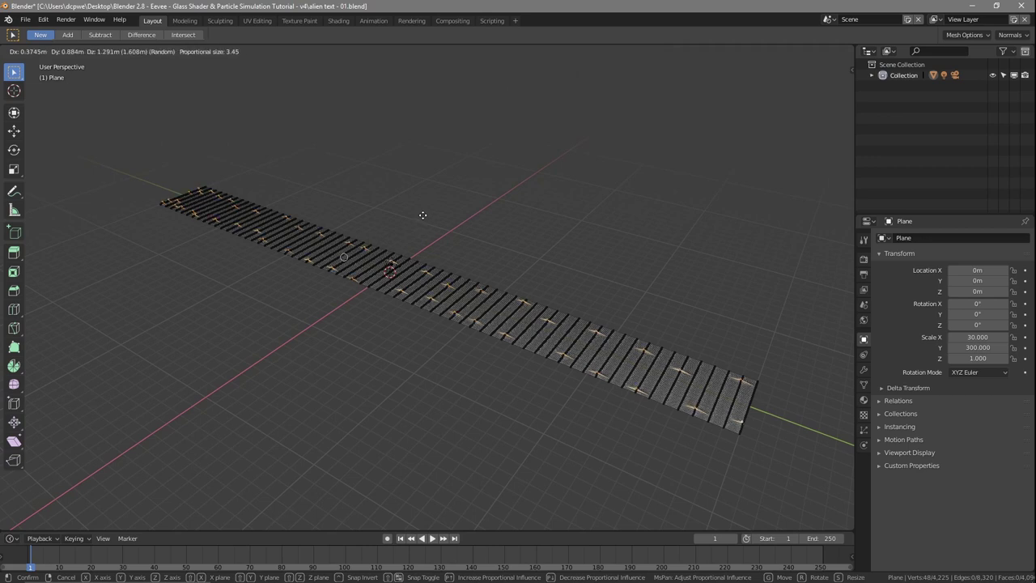
scroll(423, 215, down, 20)
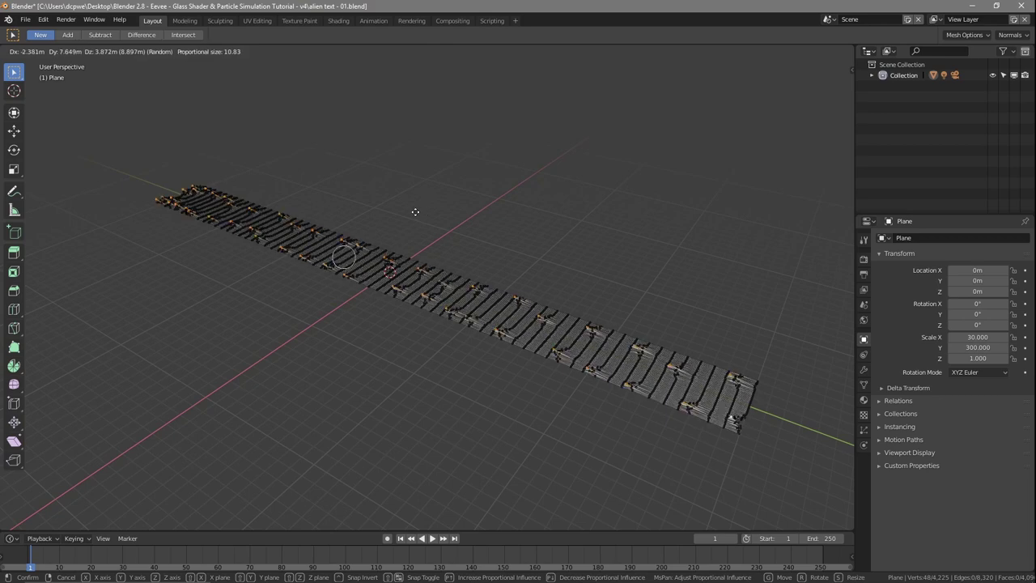
scroll(415, 212, up, 15)
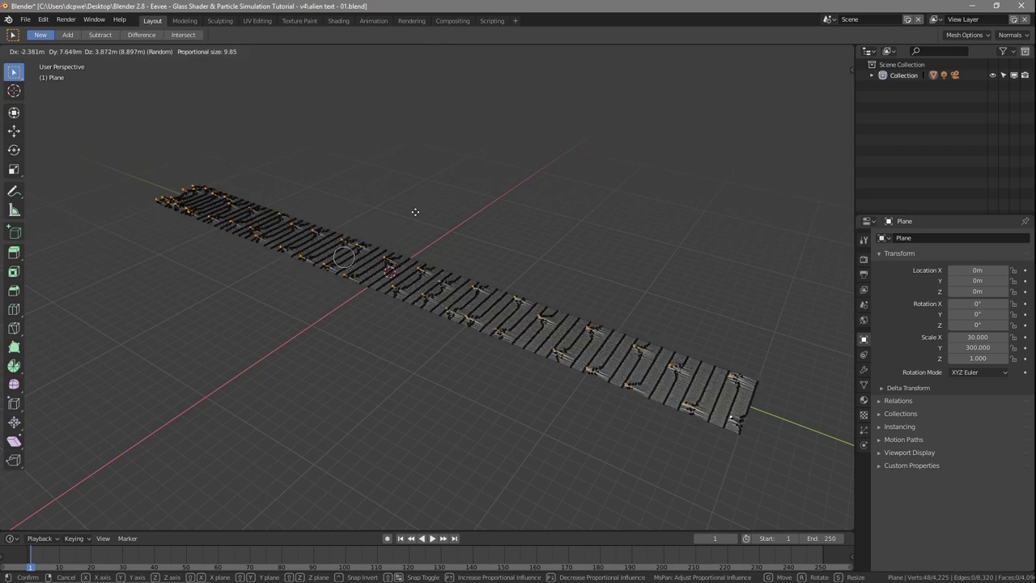
scroll(414, 212, down, 3)
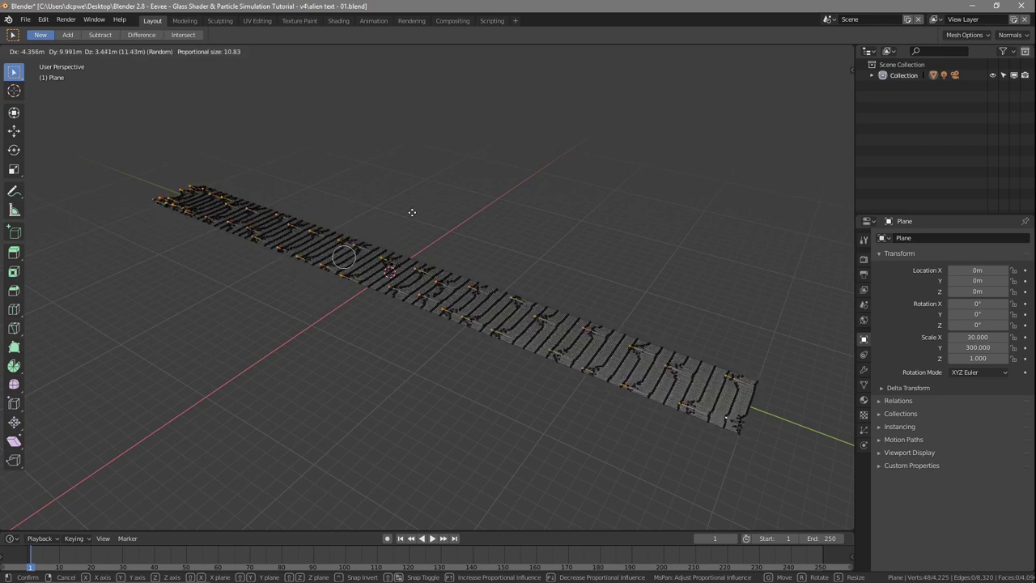
scroll(412, 212, down, 3)
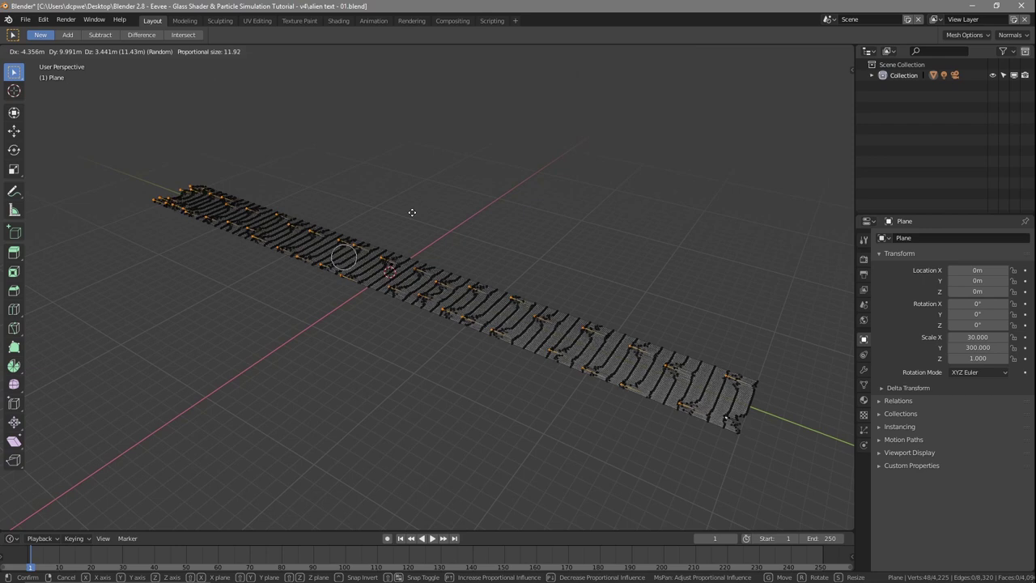
right_click(412, 212)
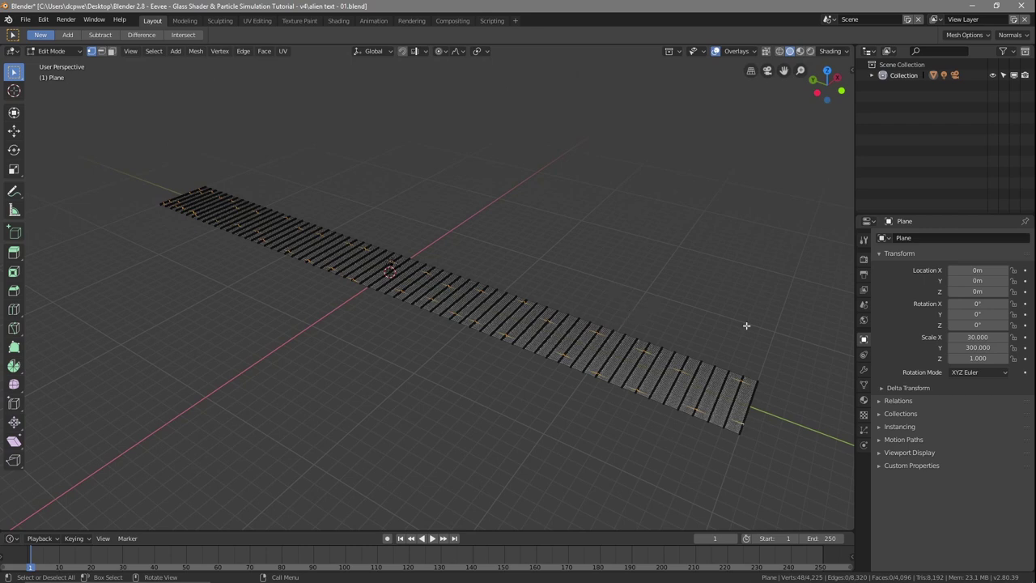
Raise the selected vertices about 25.5 m along Z with a proportional size of 14.42 to form random mountains along both sides.
middle_drag(690, 327, 534, 253)
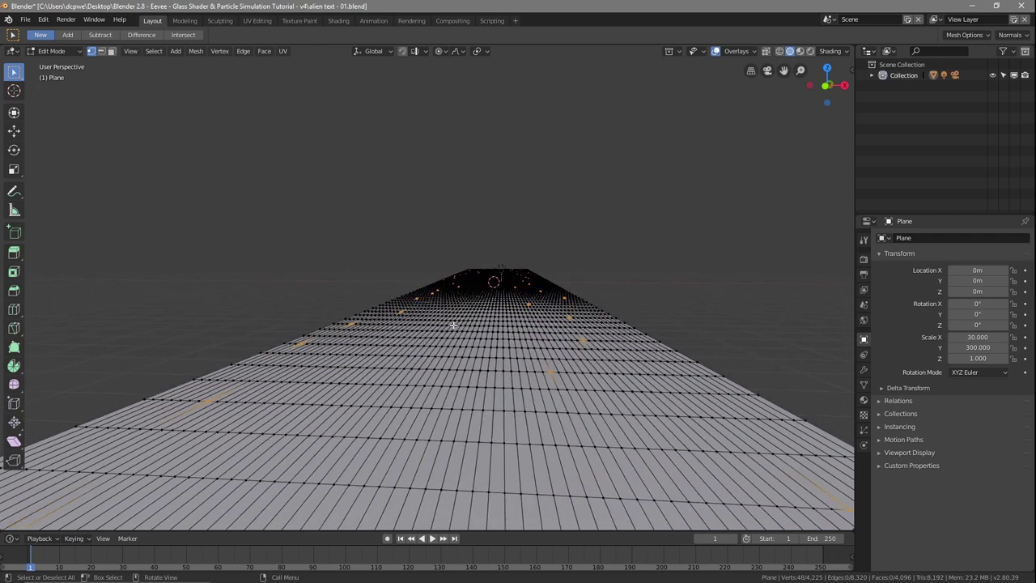
key(g)
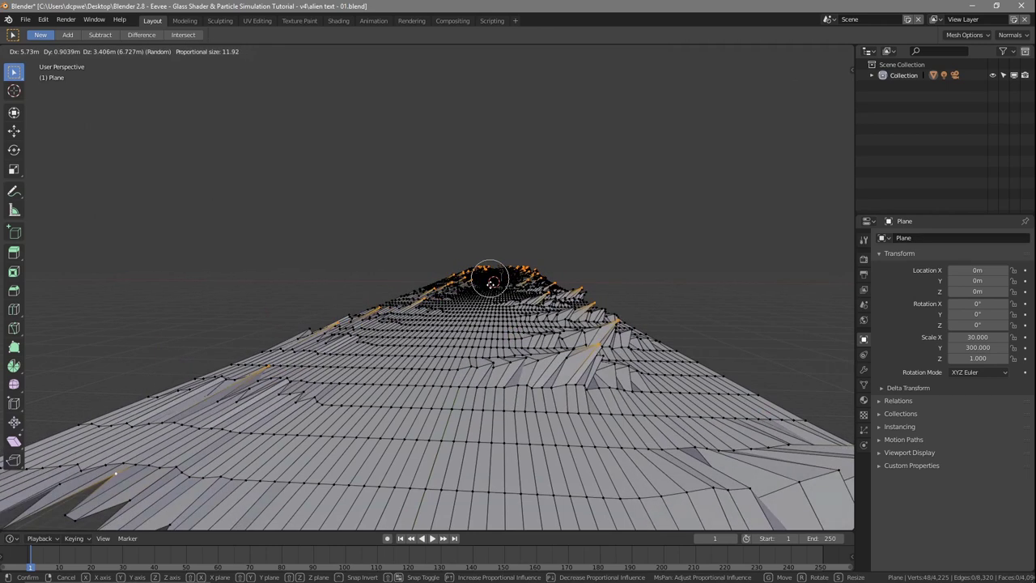
key(z)
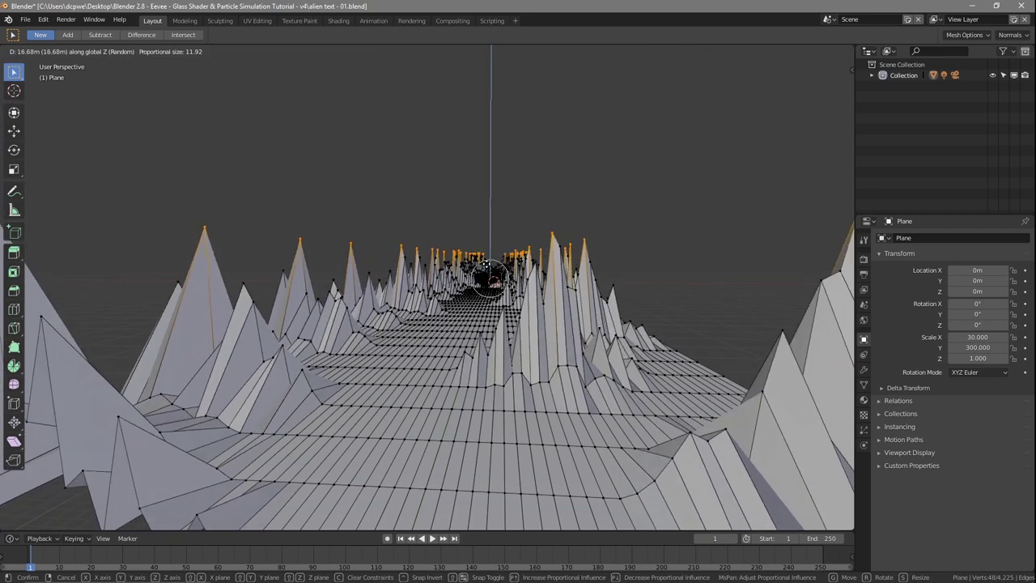
scroll(487, 264, up, 3)
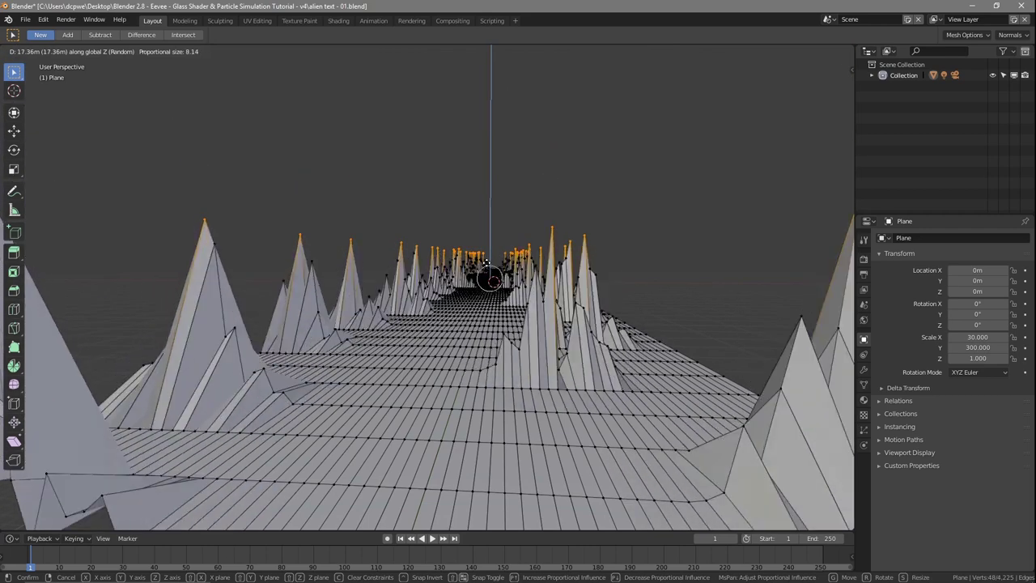
scroll(487, 264, up, 1)
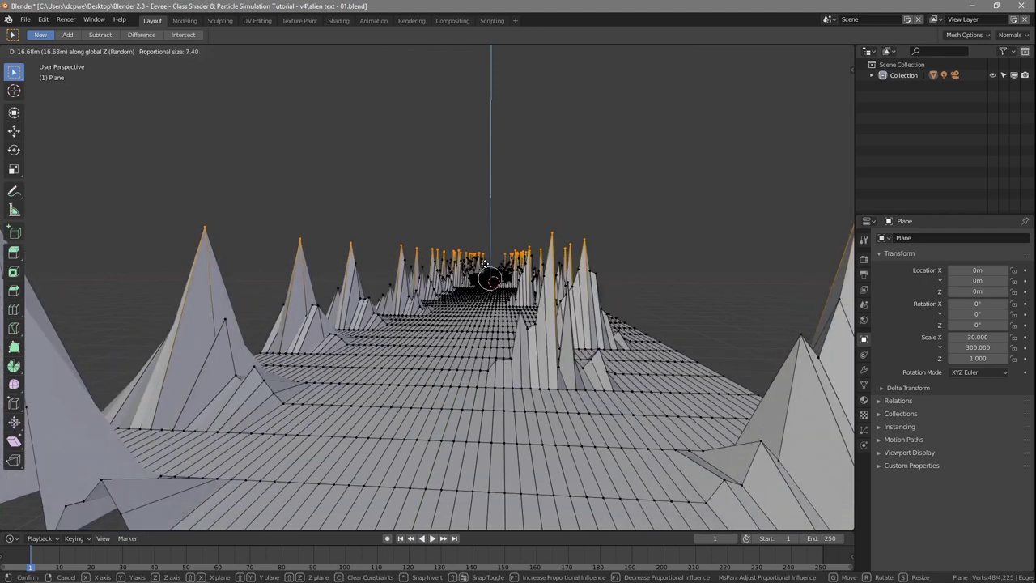
scroll(485, 264, down, 6)
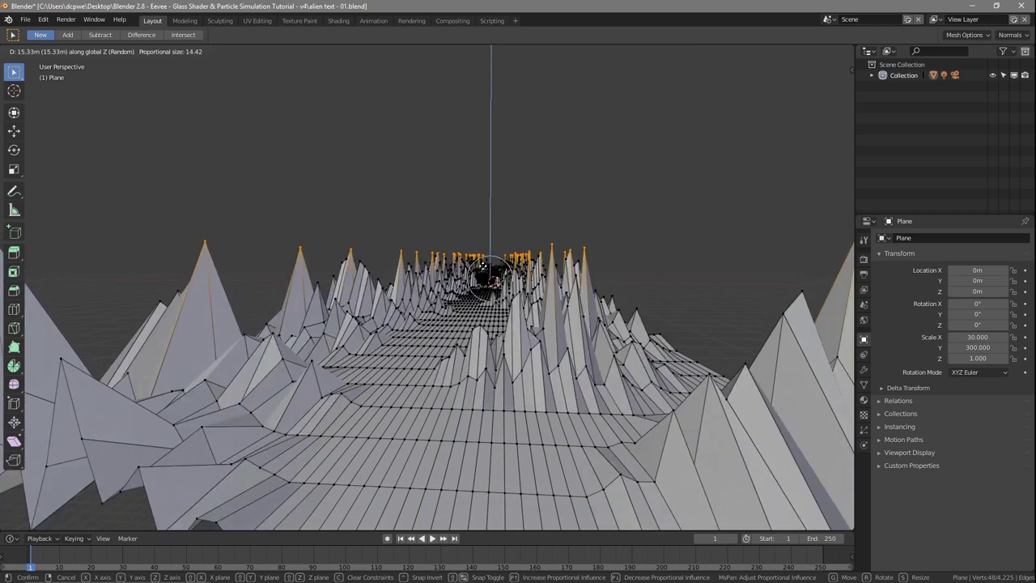
scroll(484, 266, up, 13)
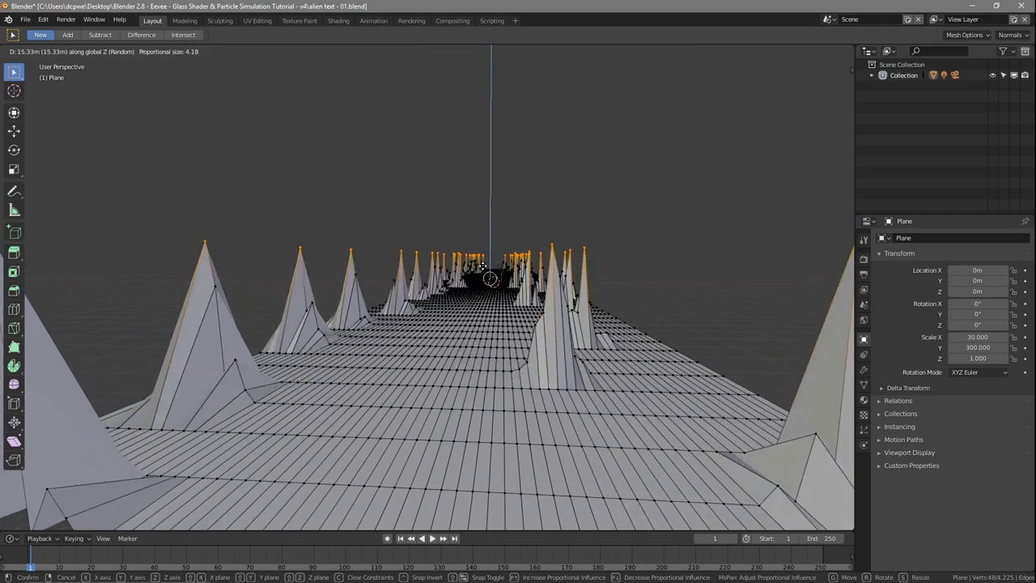
scroll(483, 265, up, 6)
scroll(483, 266, up, 1)
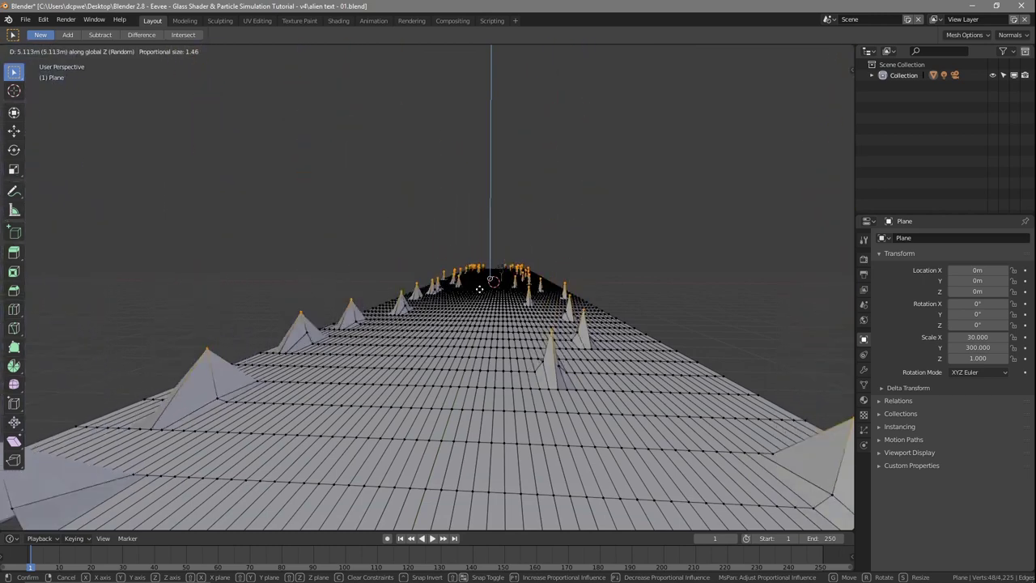
scroll(483, 245, down, 18)
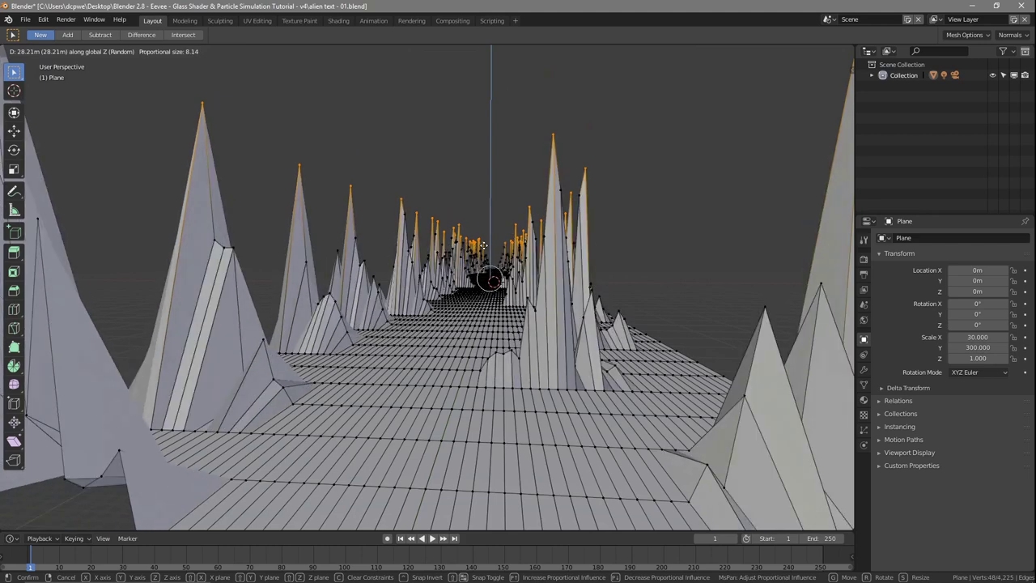
scroll(483, 245, down, 6)
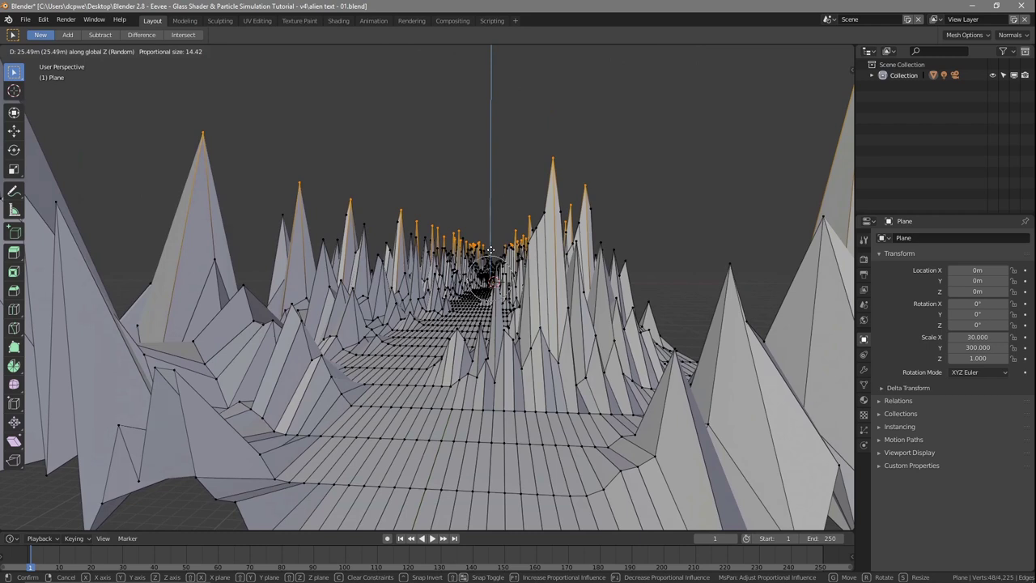
click(491, 250)
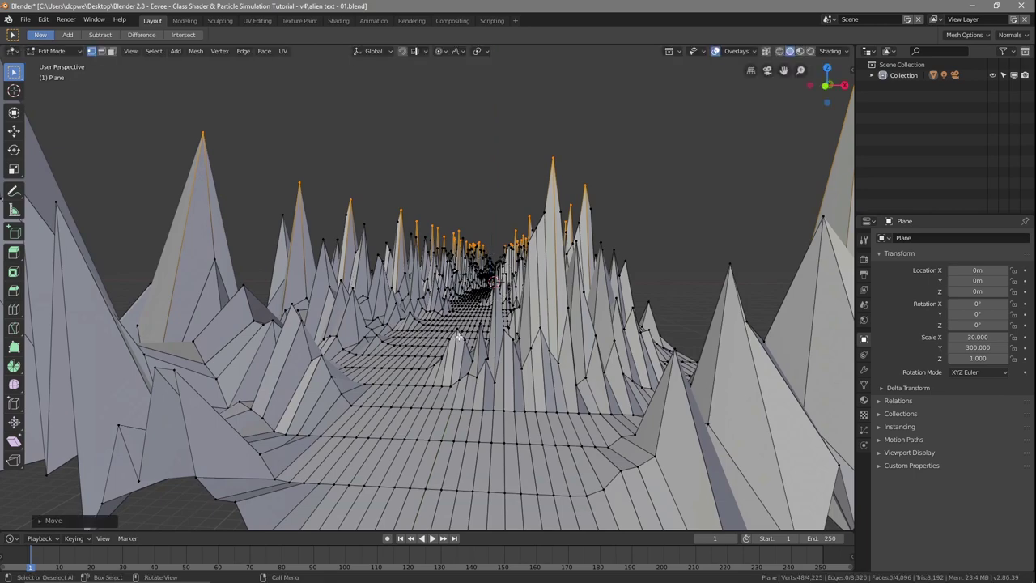
Return the plane to Object Mode and inspect the mountain terrain.
middle_drag(442, 337, 482, 320)
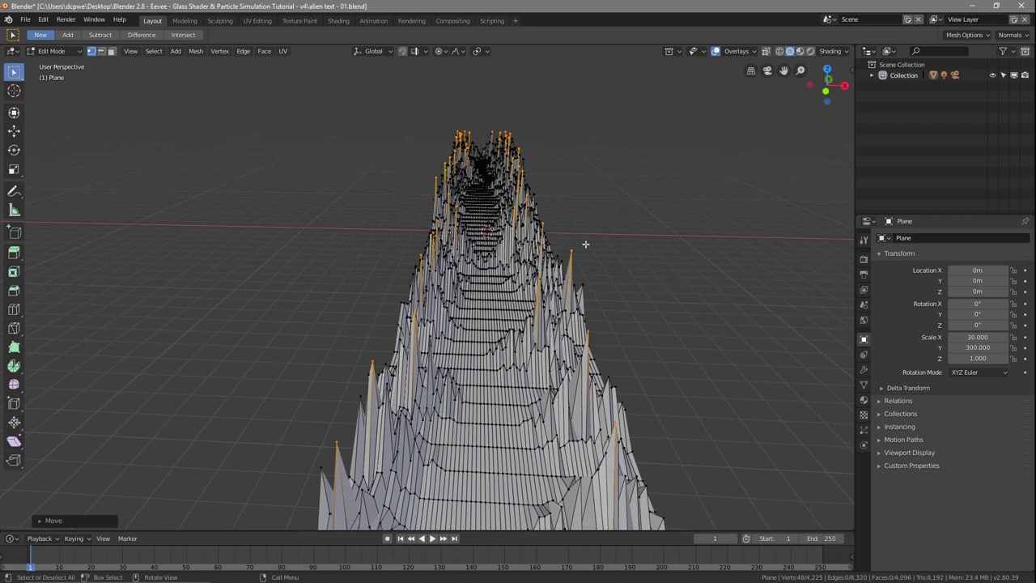
click(54, 51)
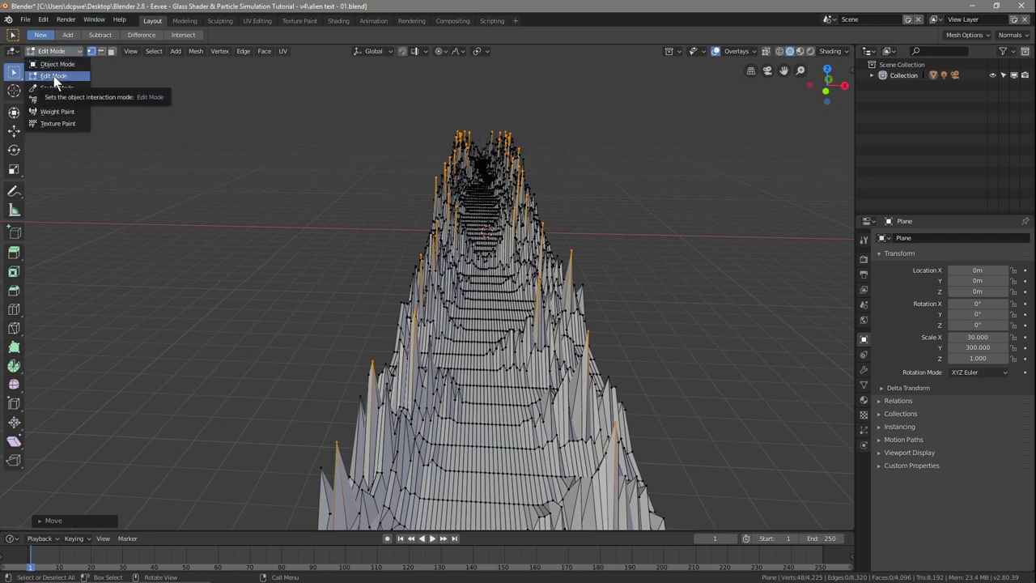
click(52, 66)
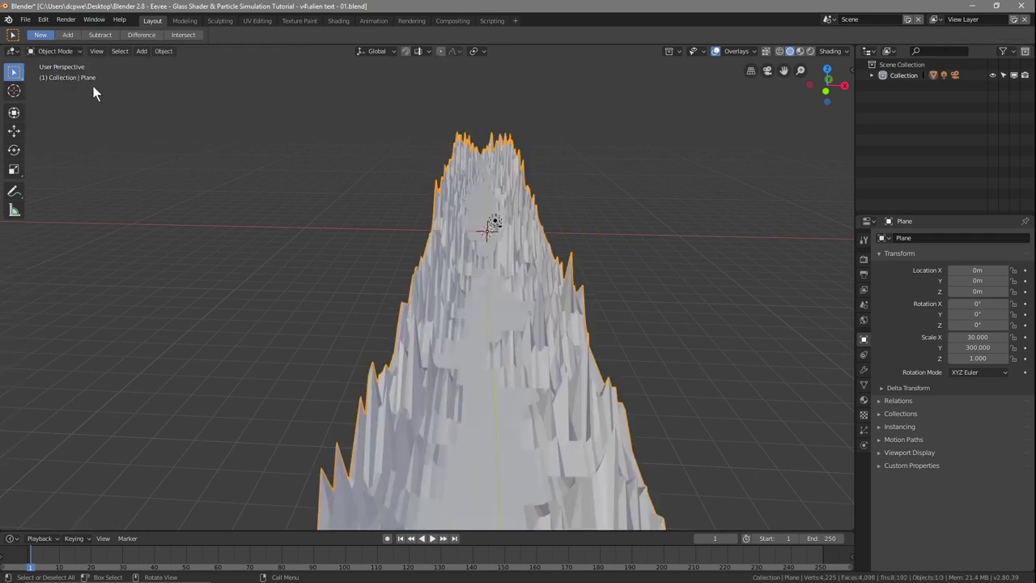
middle_drag(470, 349, 469, 321)
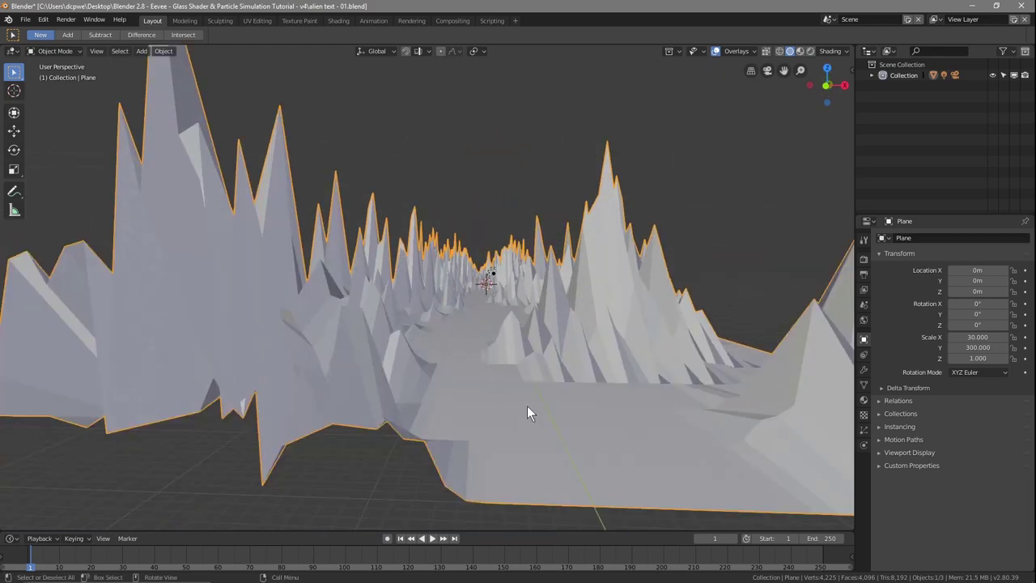
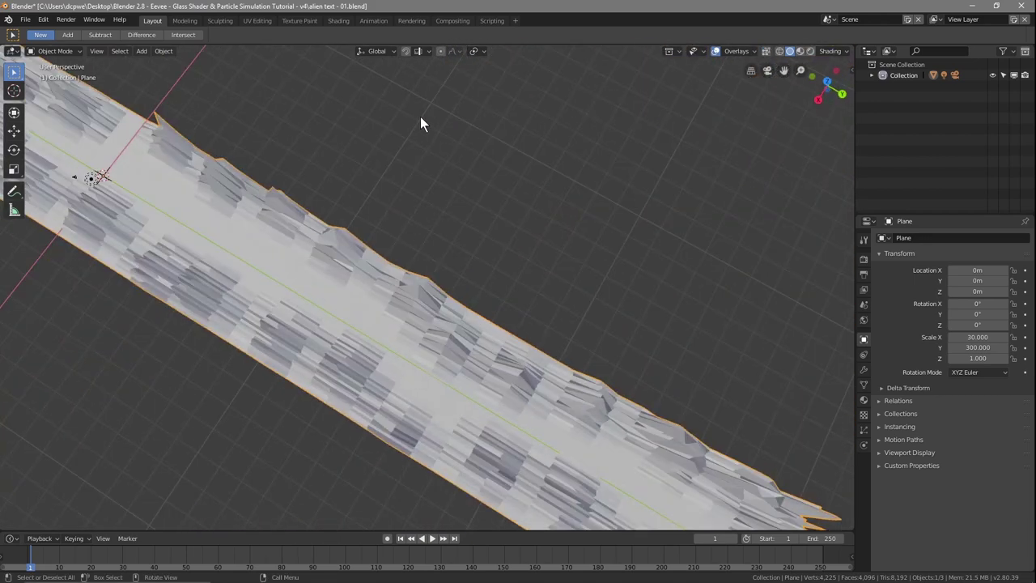
In top view, place the 3D cursor on the Y axis about 100 m beyond the terrain's +Y end, at about Y 400 m.
key(KP_7)
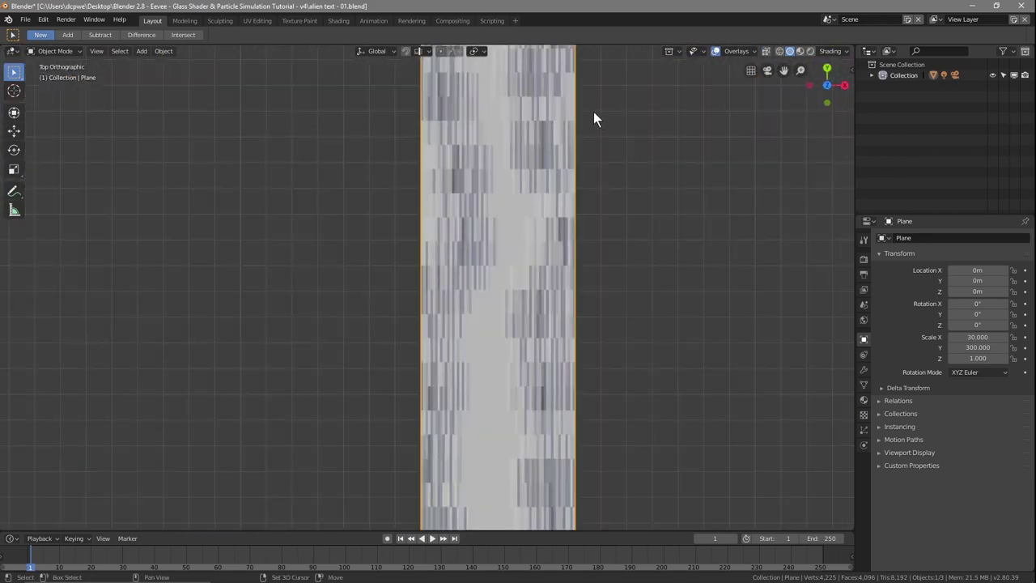
shift+middle_drag(587, 176, 600, 229)
scroll(511, 209, down, 10)
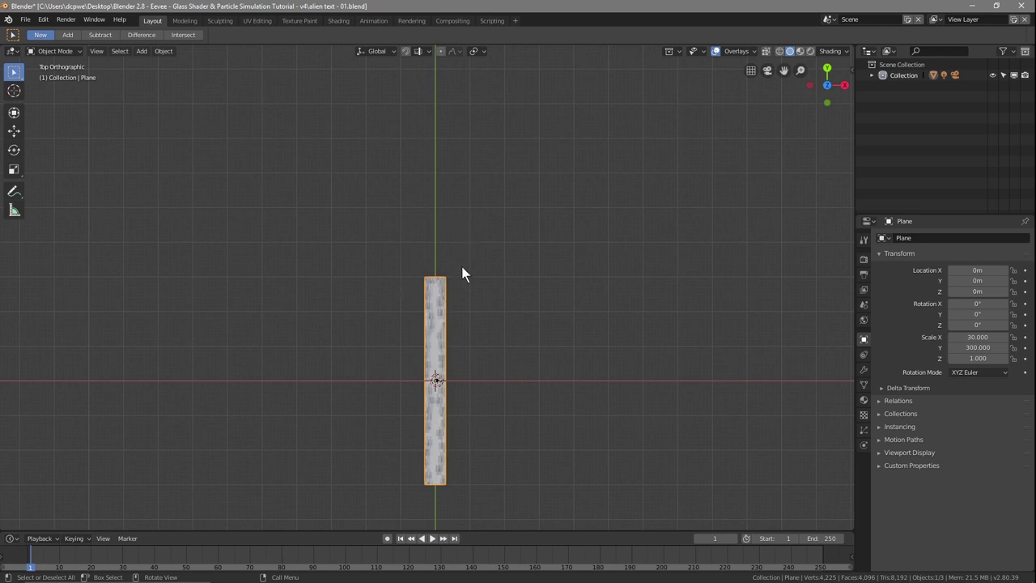
scroll(452, 277, up, 5)
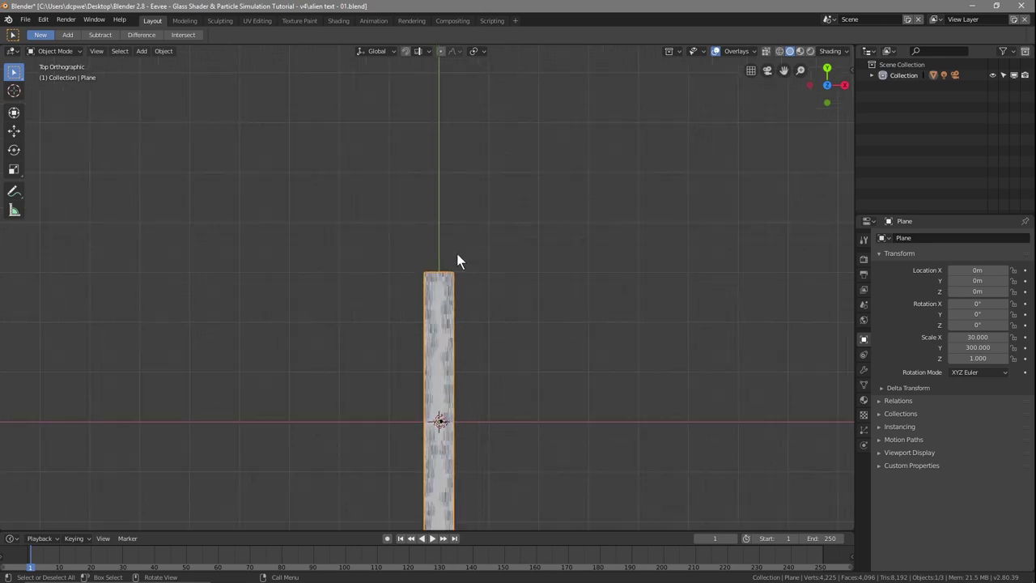
click(13, 93)
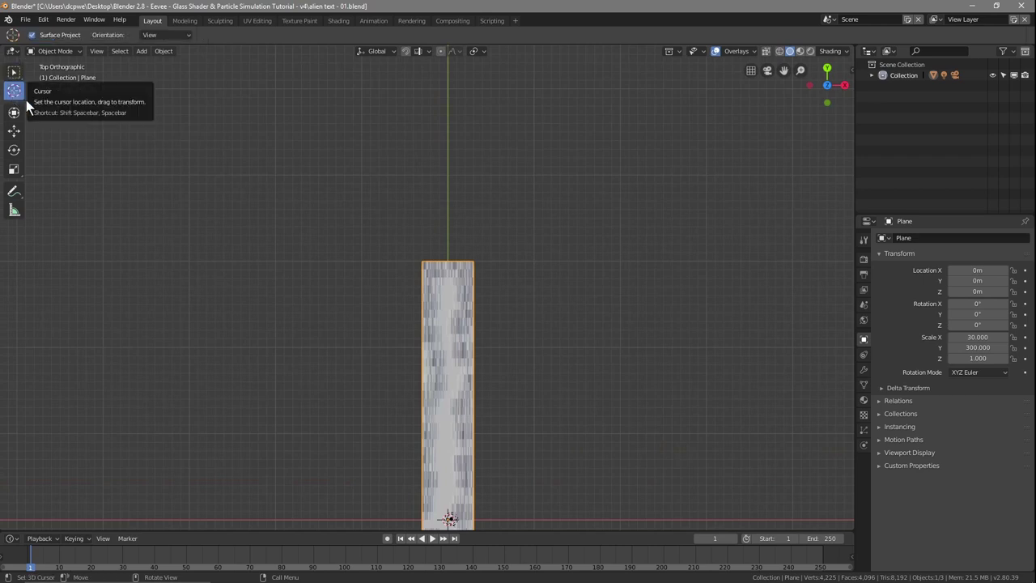
click(448, 173)
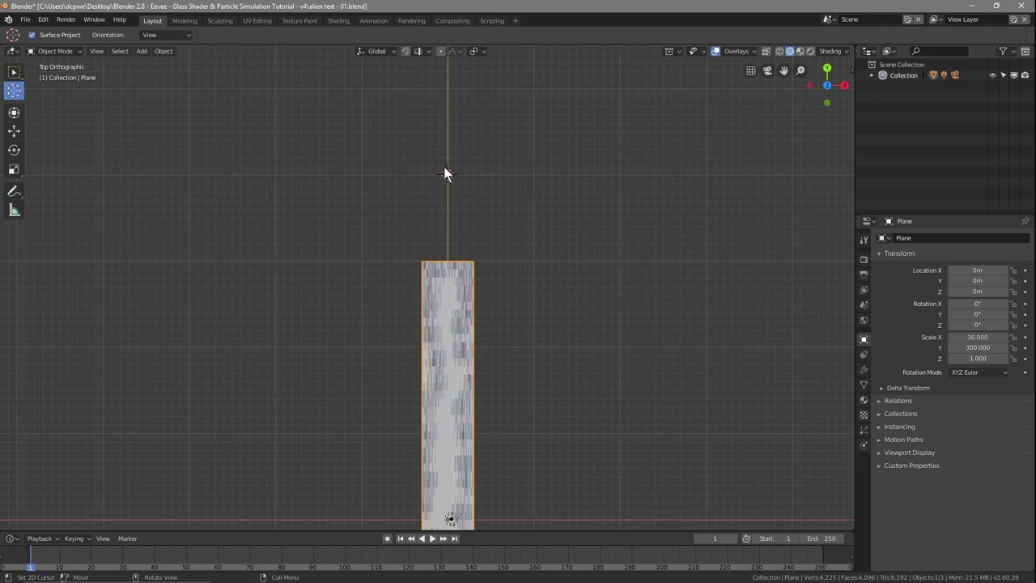
Add a plane at the 3D cursor and scale it about 100.41 times in X and Y, excluding Z.
key(shift+a)
mouse_move(449, 170)
click(495, 169)
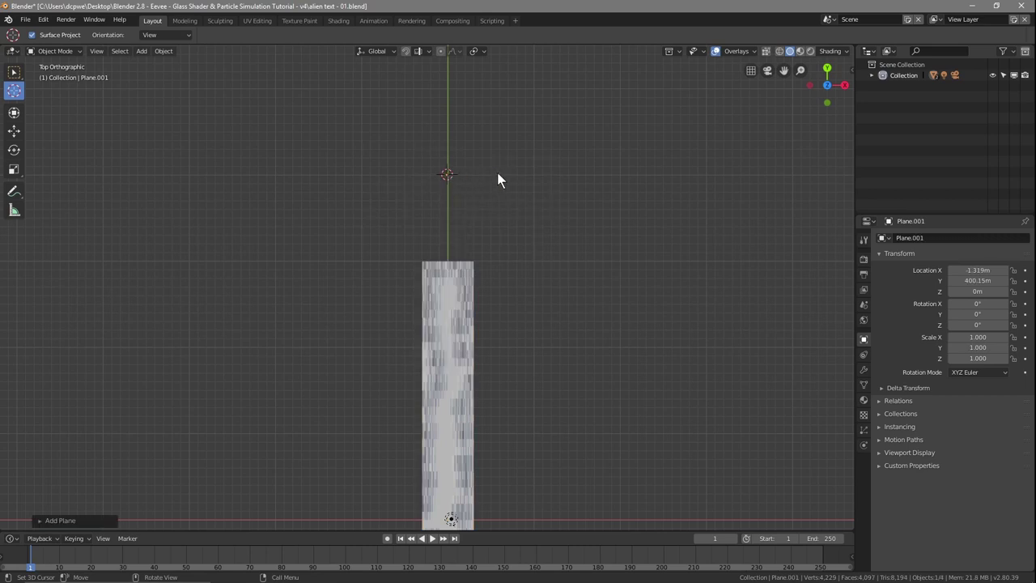
key(s)
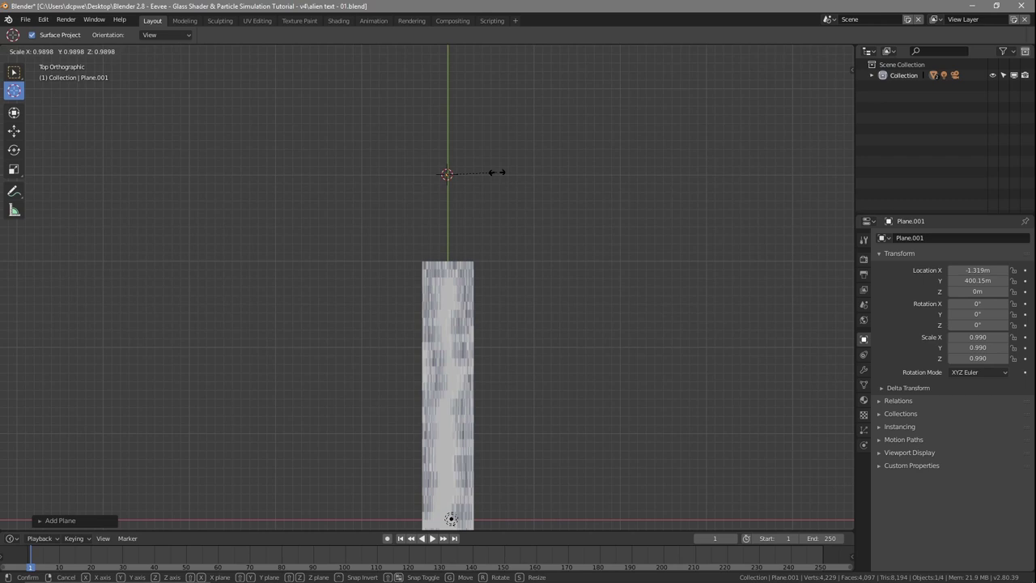
key(shift+z)
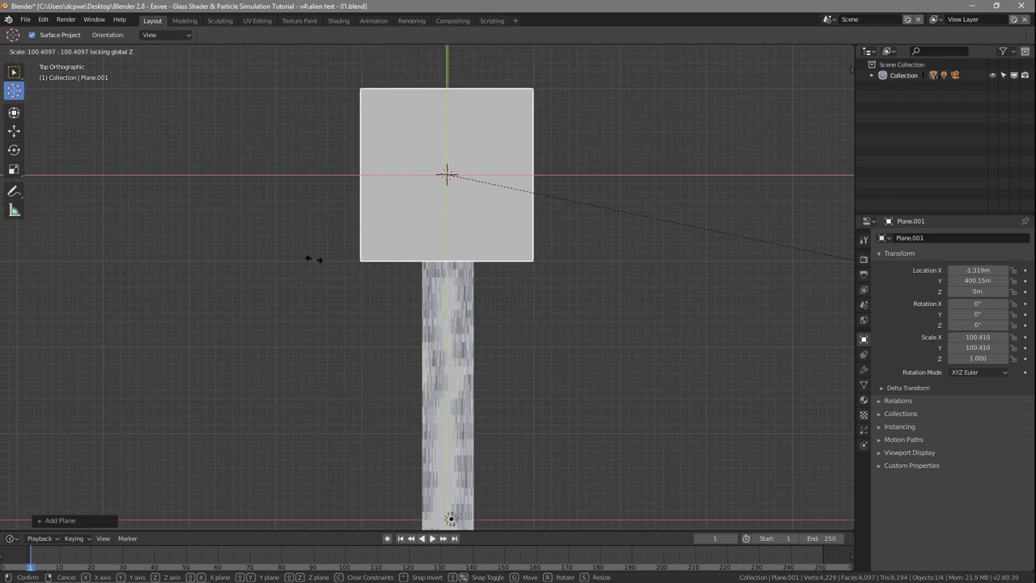
click(314, 259)
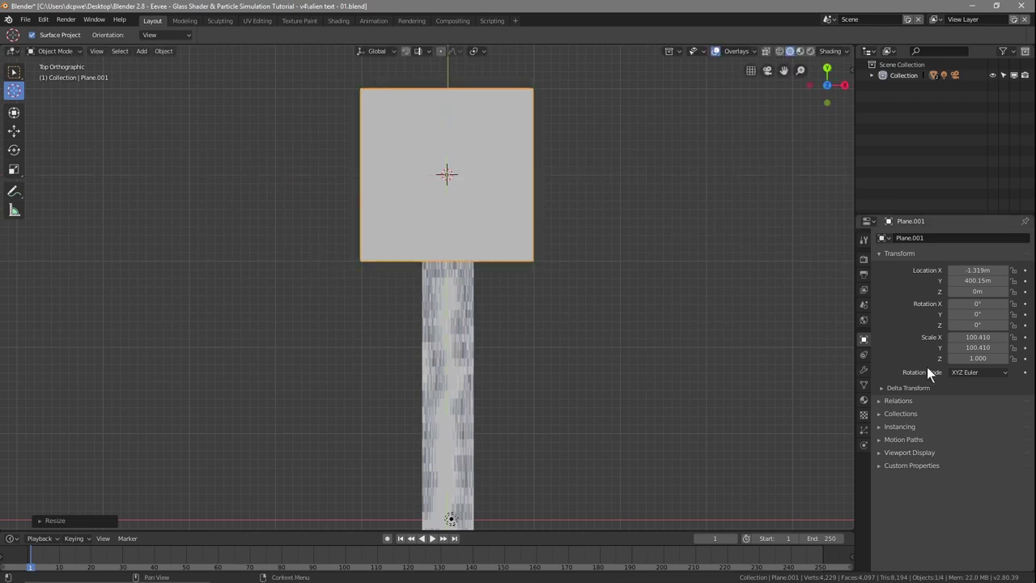
Set the new plane's X and Y scale to exactly 100.
click(963, 339)
text(100)
key(Tab)
text(100)
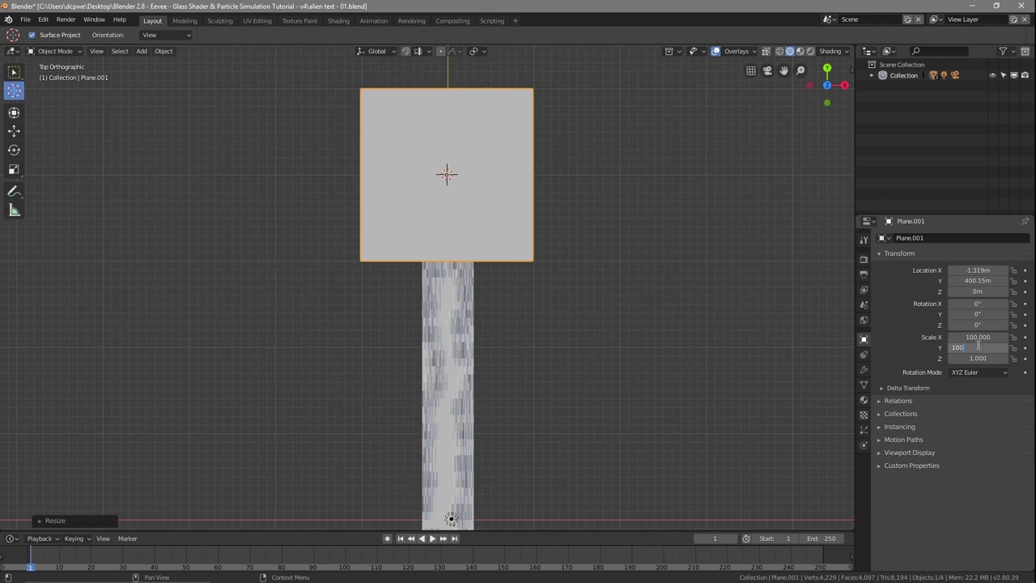
key(Return)
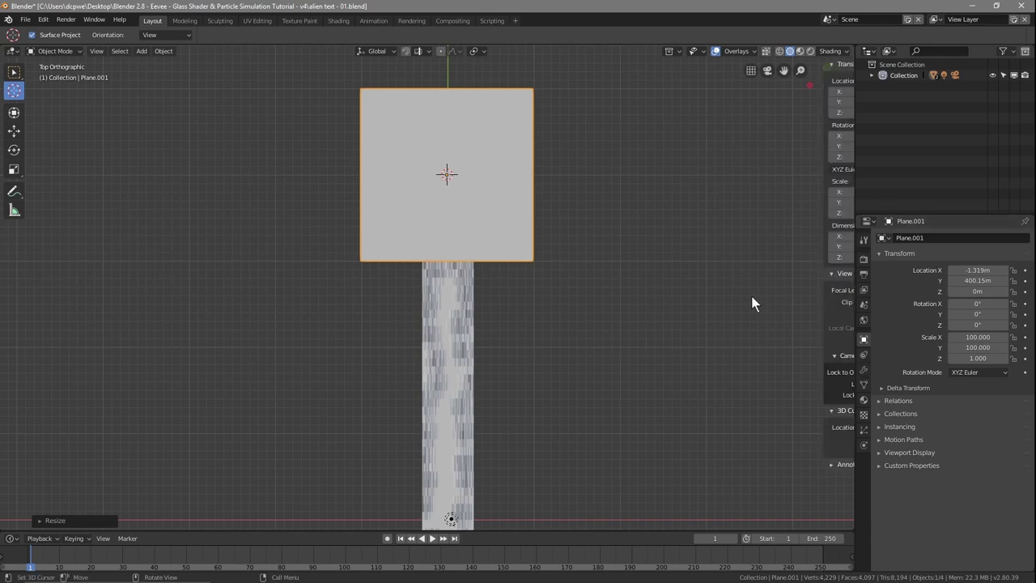
Lock the viewport to the object Plane.001 and look at where it meets the mountain terrain.
key(n)
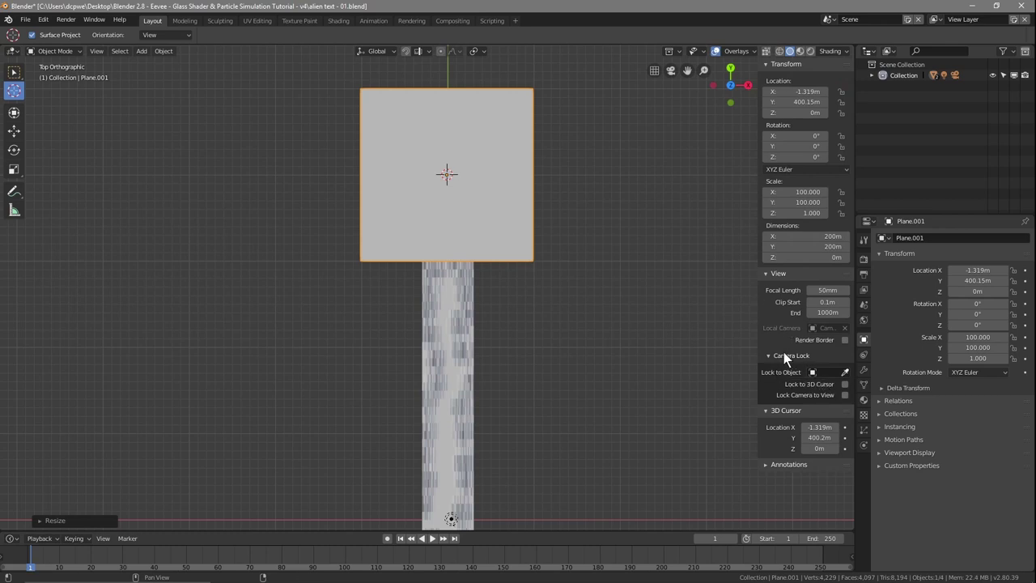
click(814, 374)
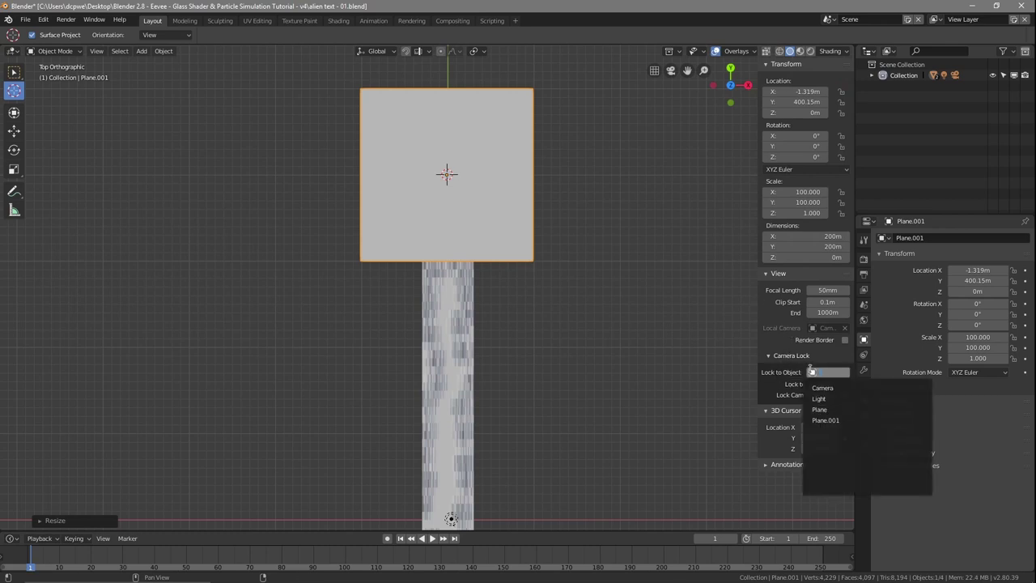
click(818, 421)
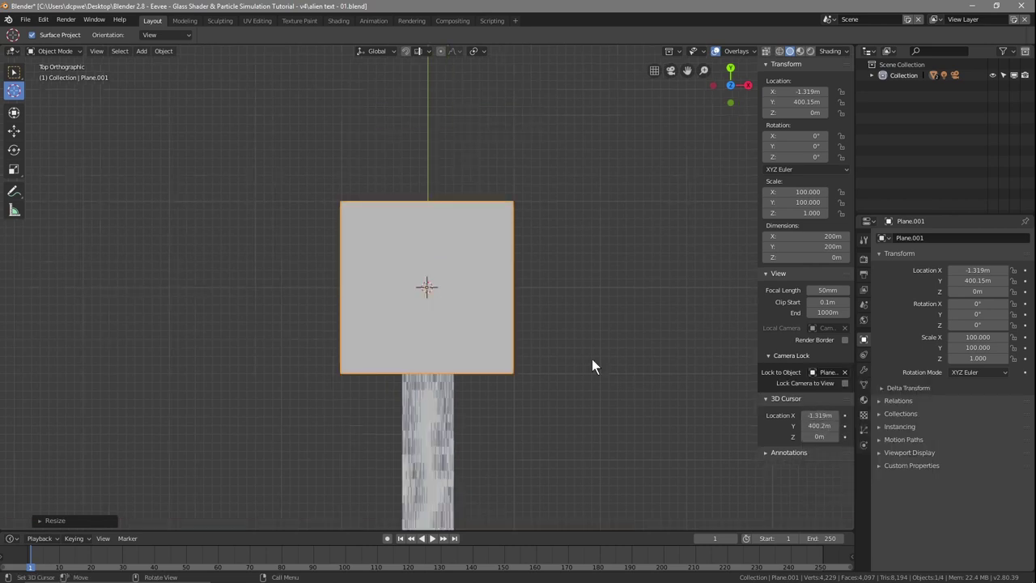
middle_drag(532, 324, 532, 272)
scroll(246, 351, up, 2)
middle_drag(409, 313, 279, 294)
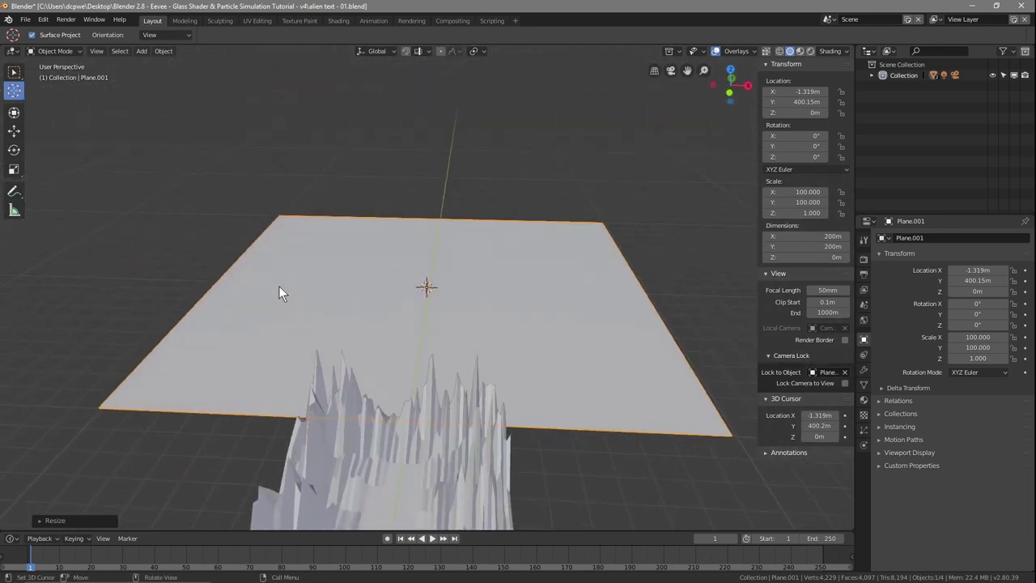
Save the file and rename the mountain terrain plane as Ground Start.
click(873, 76)
key(ctrl+s)
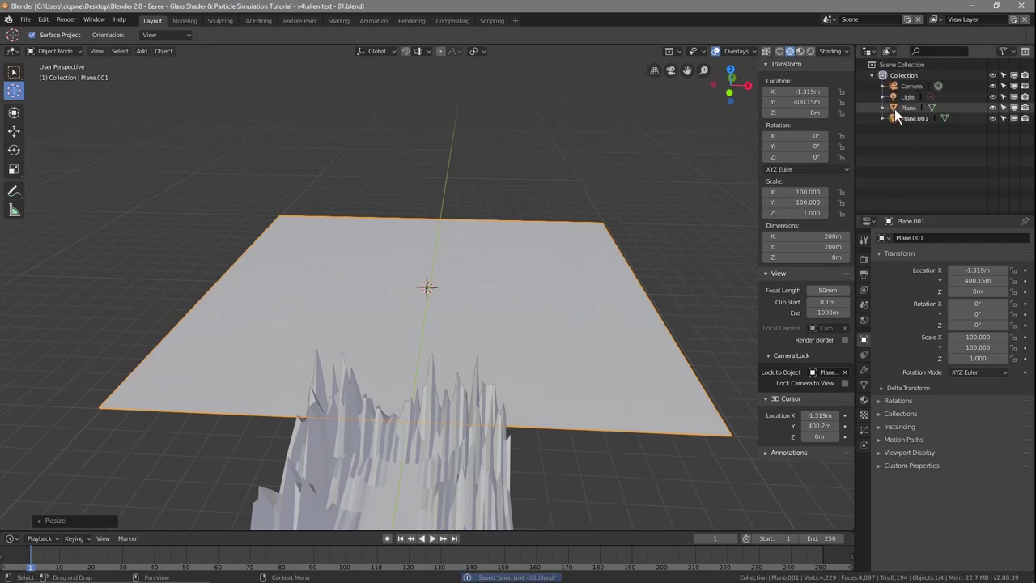
click(904, 107)
double_click(924, 109)
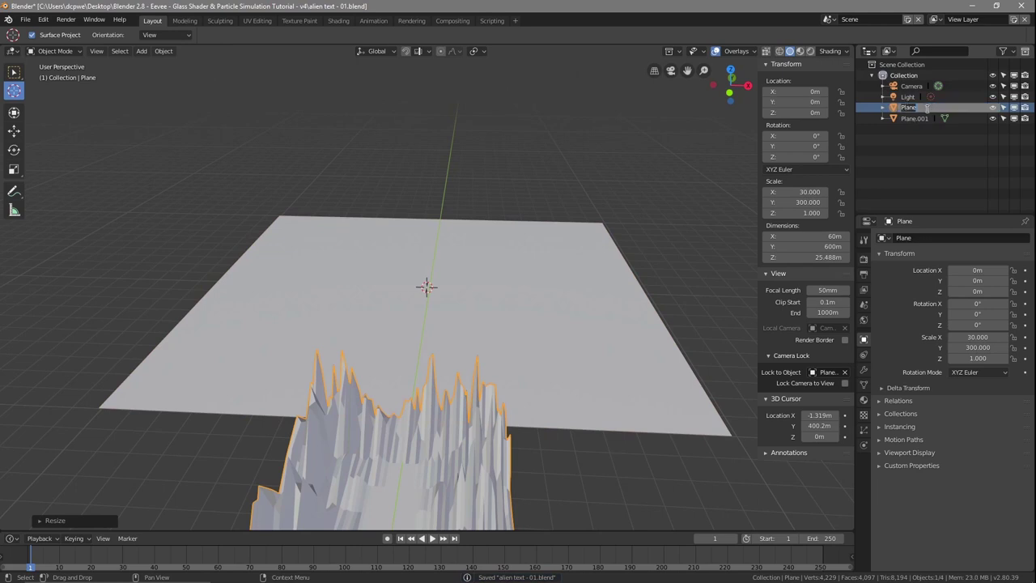
text(G)
text(round)
text( Sh)
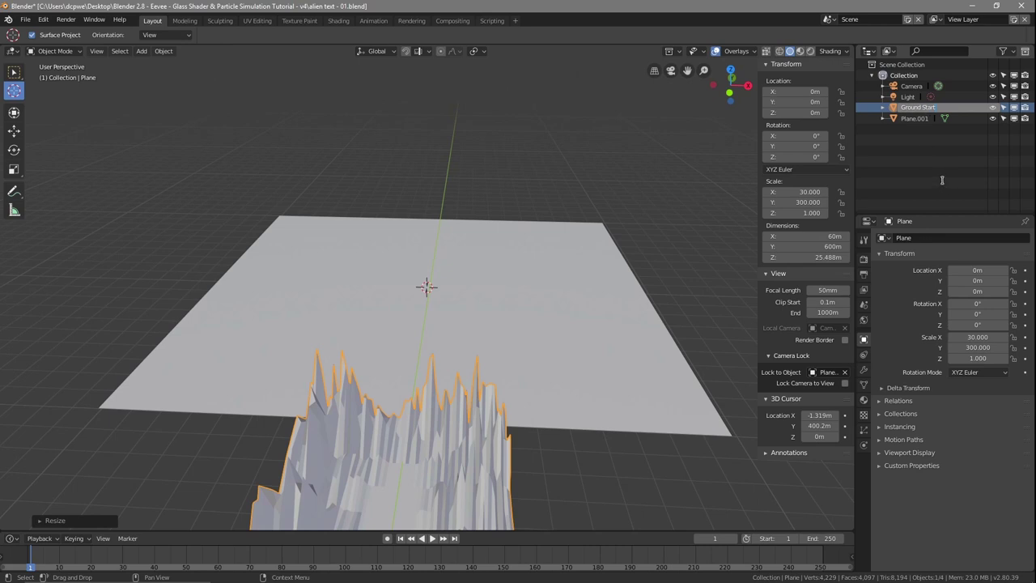
key(Return)
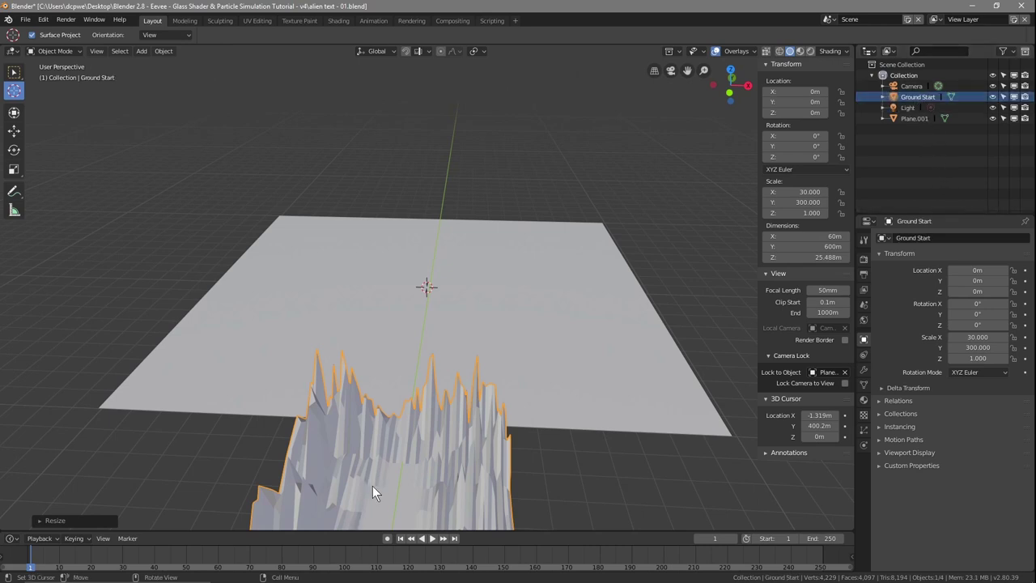
Rename the large flat plane beyond the terrain as Gournd End.
click(907, 119)
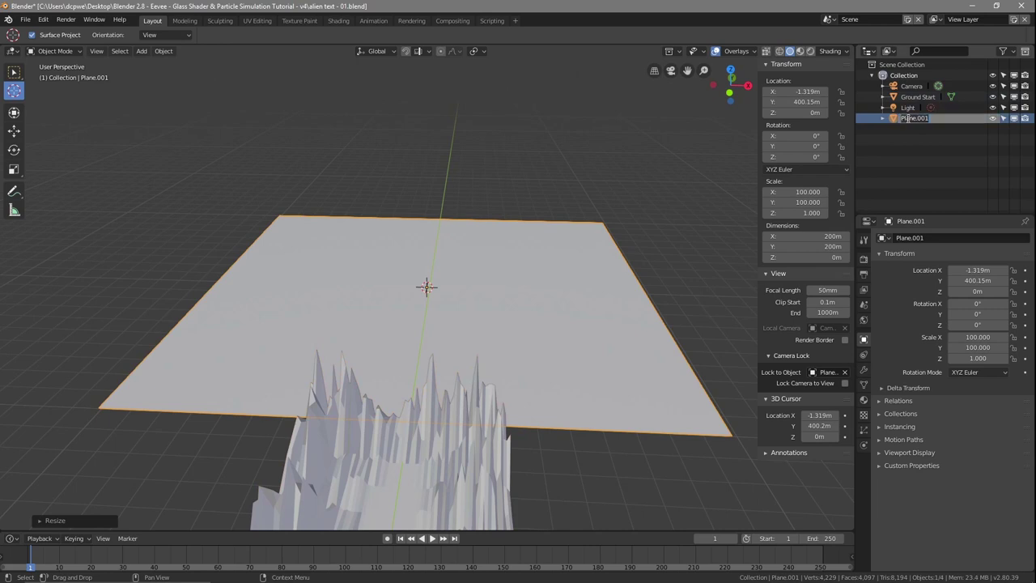
text(Goal)
text( End)
key(Return)
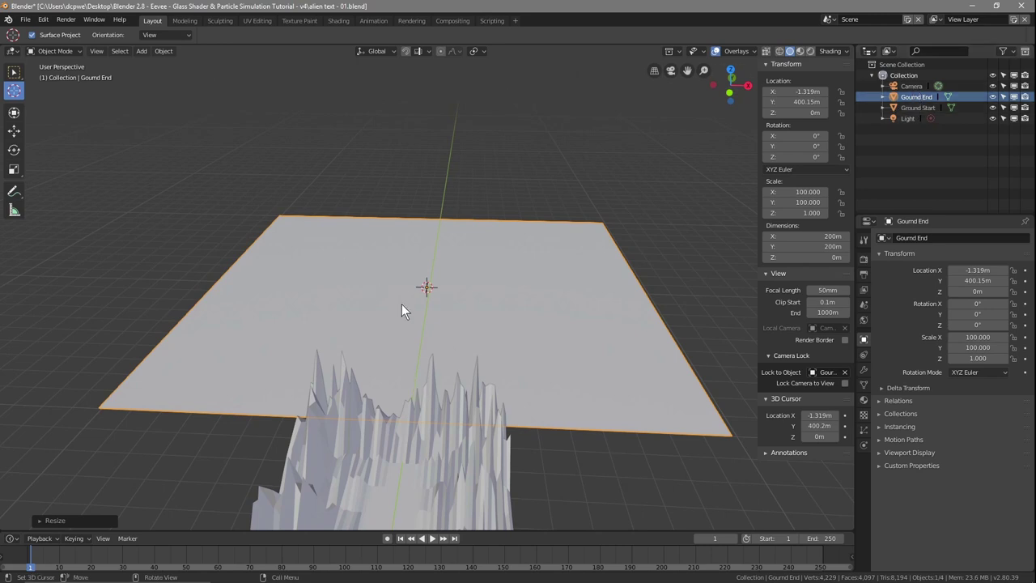
Put the large flat plane into Edit Mode in top view and subdivide it twice.
middle_drag(401, 302, 447, 328)
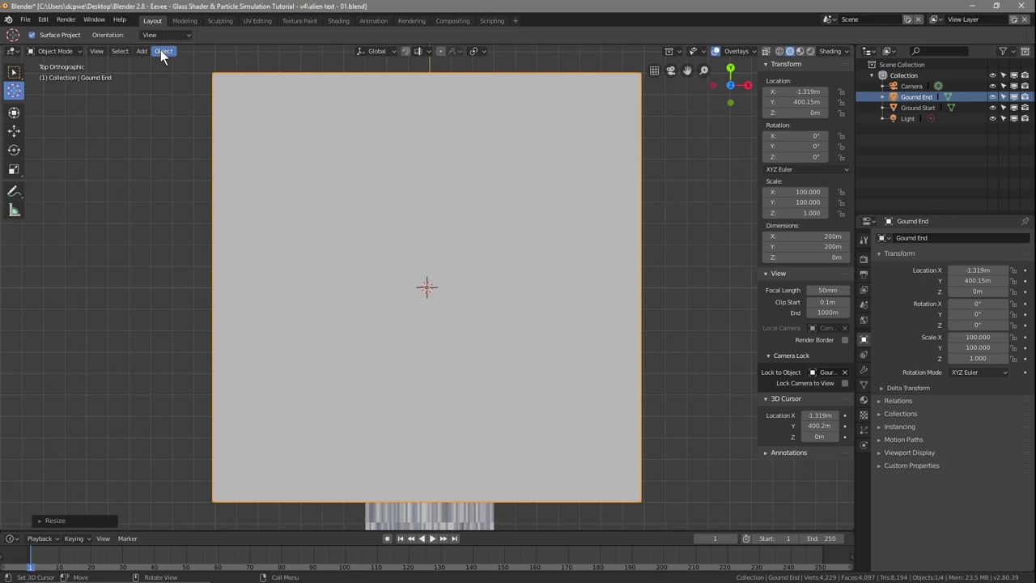
click(54, 51)
click(51, 76)
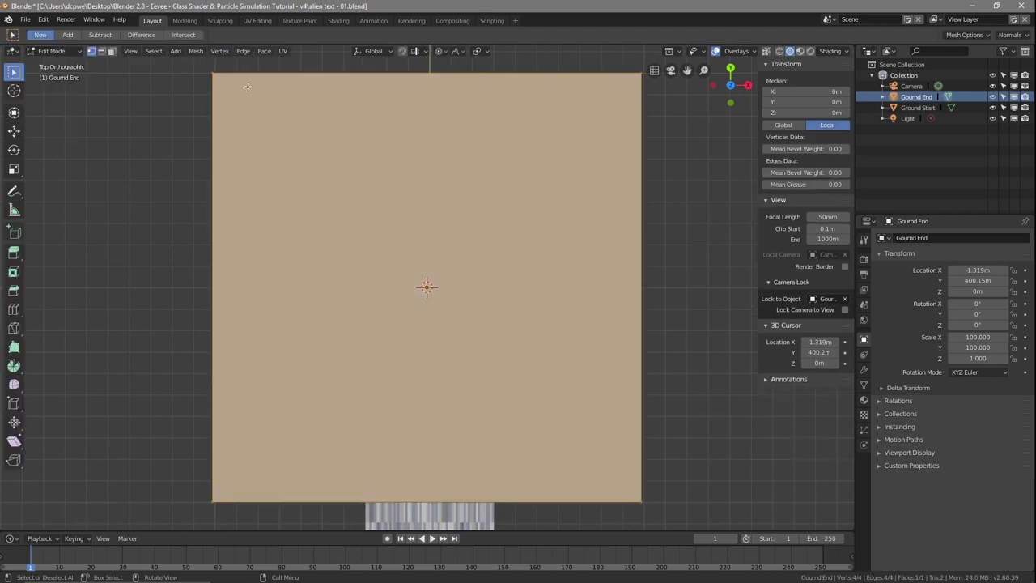
click(262, 51)
mouse_move(246, 51)
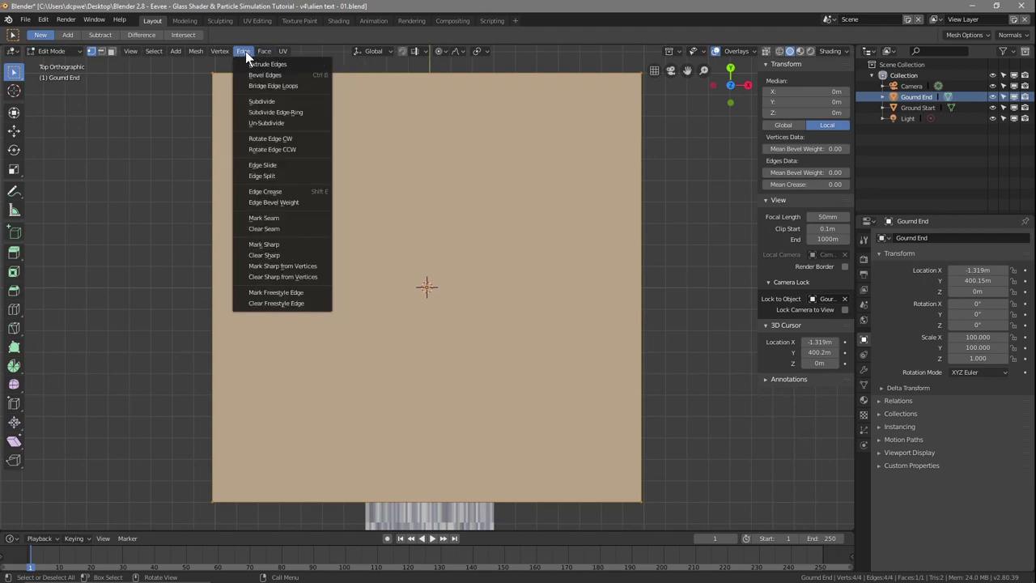
click(260, 101)
click(244, 51)
click(259, 101)
Reselect the plane's entire mesh and subdivide it five more times for a dense grid.
key(alt+a)
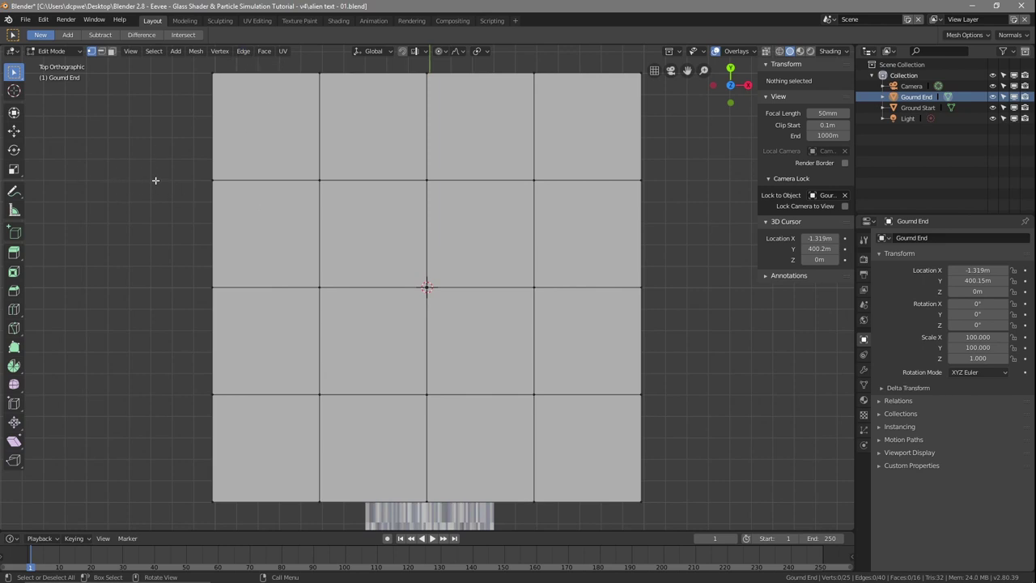
key(a)
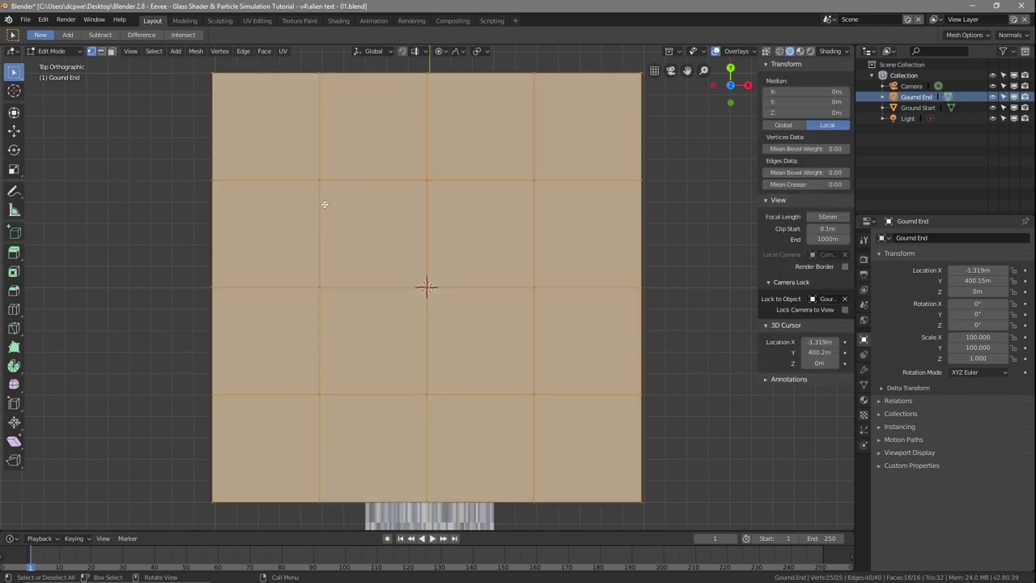
click(242, 51)
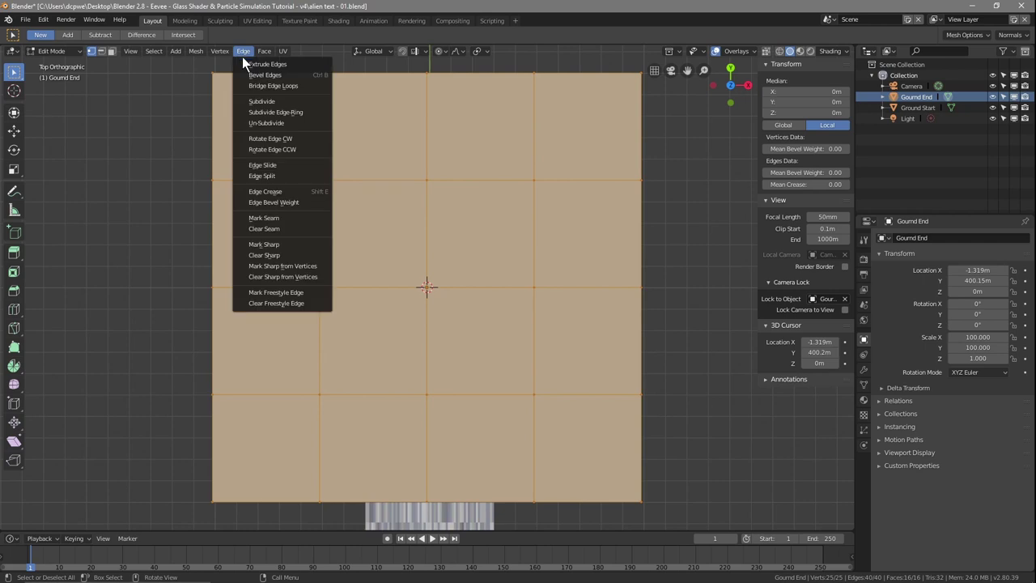
click(263, 102)
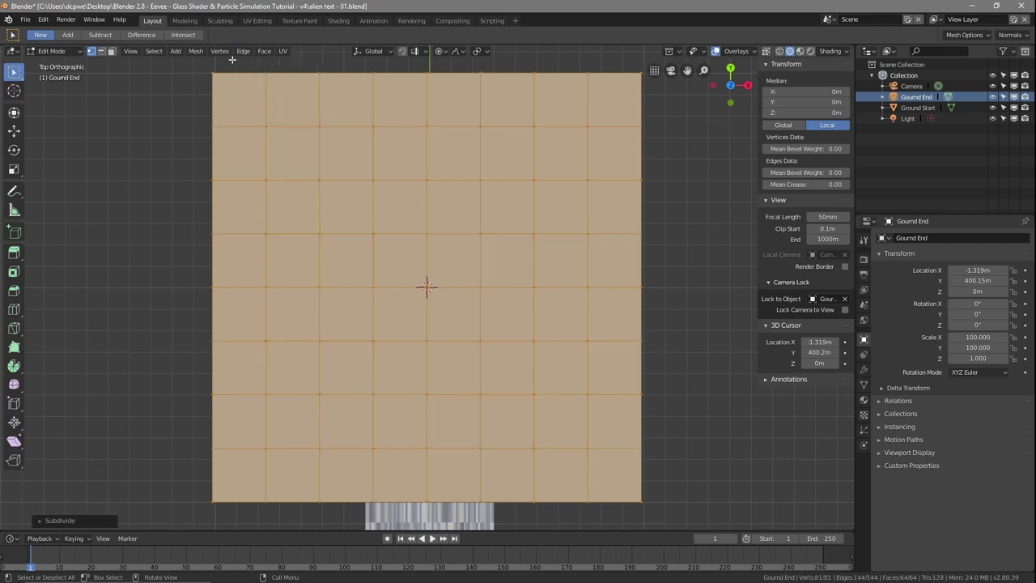
click(243, 51)
click(262, 101)
click(243, 51)
click(259, 102)
click(242, 51)
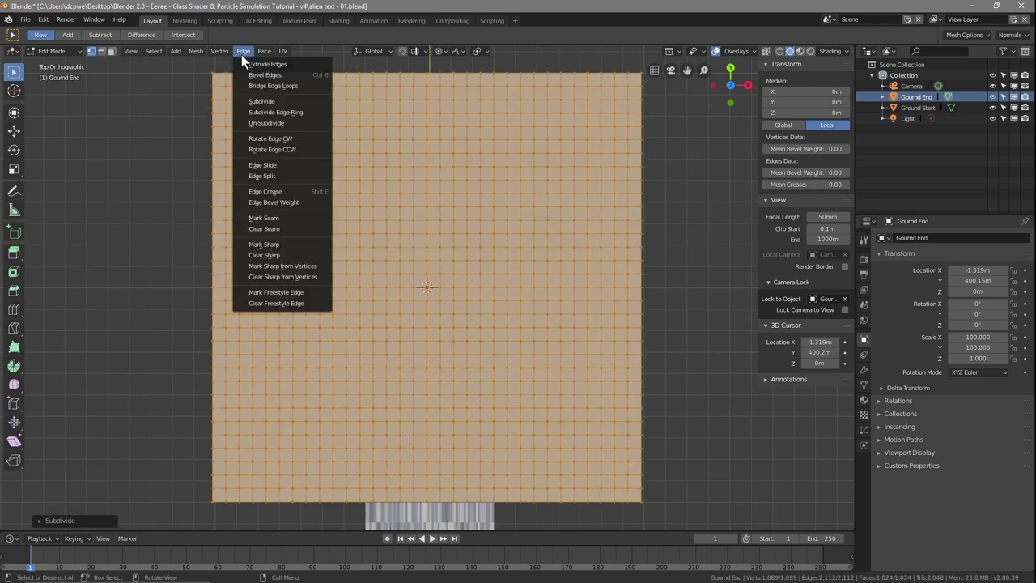
click(245, 100)
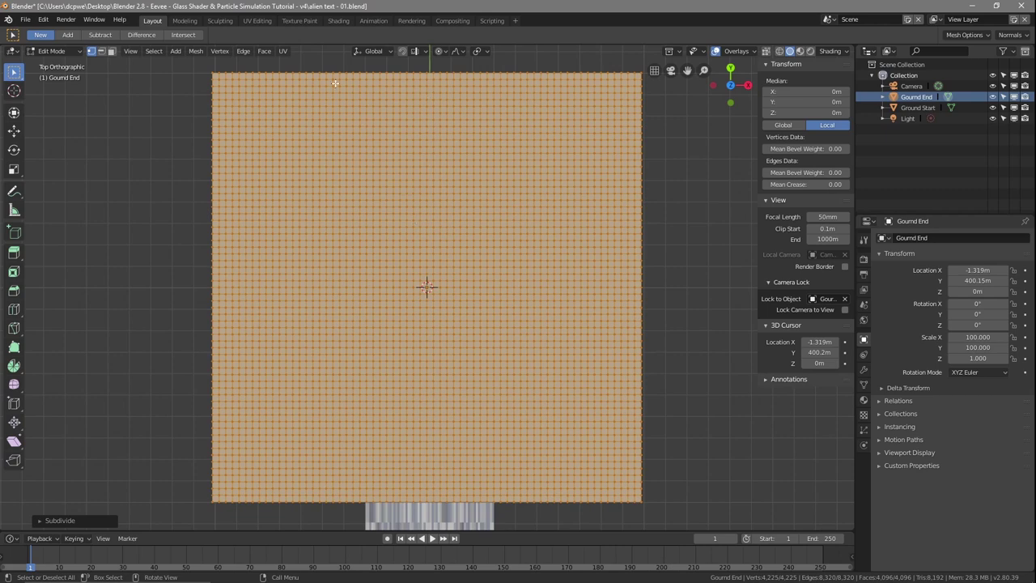
click(243, 51)
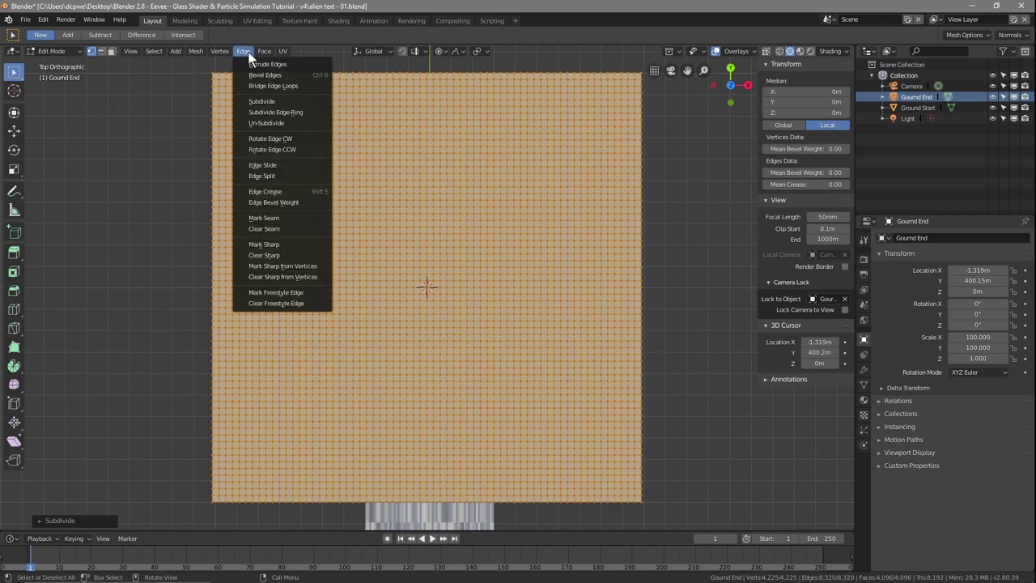
click(252, 101)
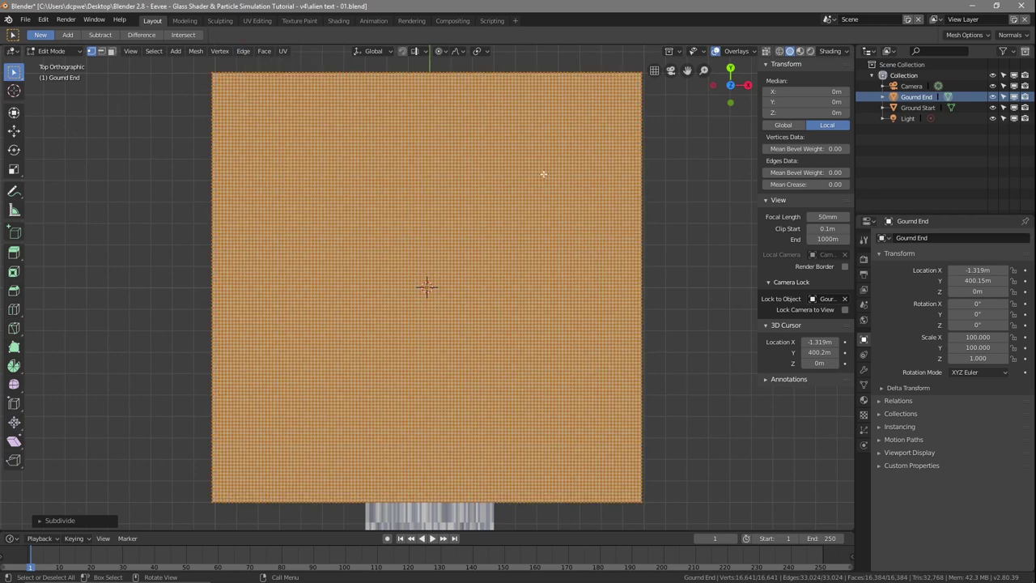
Clear the selection and select spaced vertices just inside the plane's -Y edge, from beside the valley terrain to the -X corner.
click(120, 132)
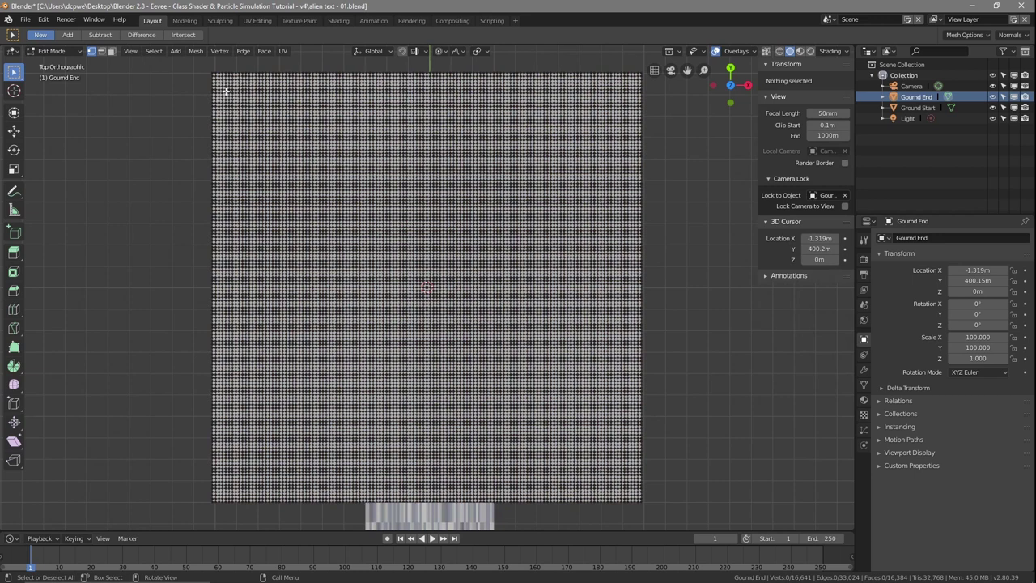
click(356, 493)
shift+click(327, 492)
scroll(282, 483, down, 4)
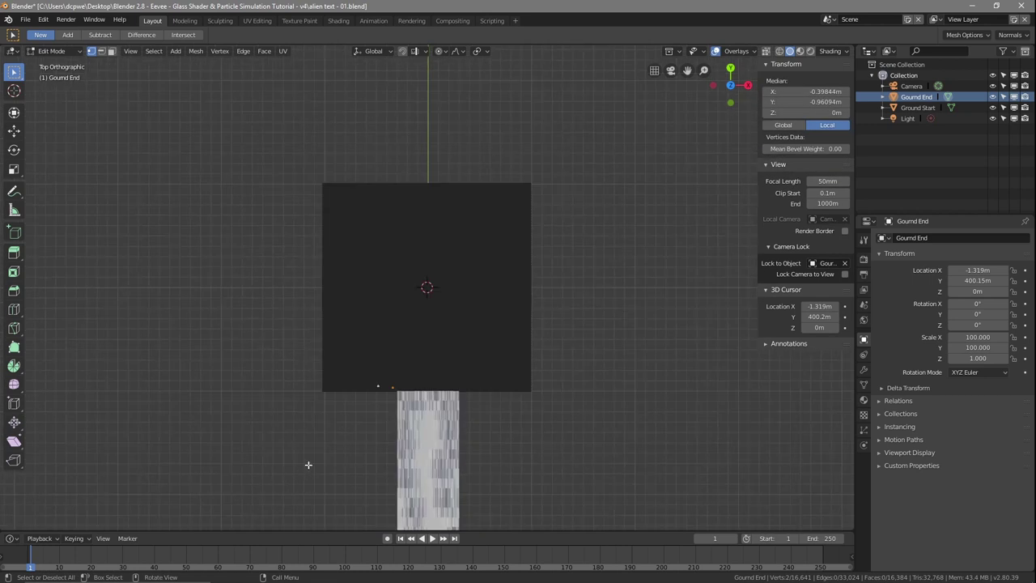
shift+click(354, 382)
shift+click(333, 379)
Add spaced vertices just inside the plane's -X edge to the selection, up to and around the +Y corner.
shift+click(328, 347)
shift+click(332, 317)
shift+click(334, 289)
shift+click(331, 265)
shift+click(333, 240)
shift+click(332, 202)
shift+click(353, 194)
shift+click(330, 220)
Continue the vertex selection with spaced points just inside the plane's +Y edge, across to the +X corner.
shift+click(378, 190)
shift+click(410, 196)
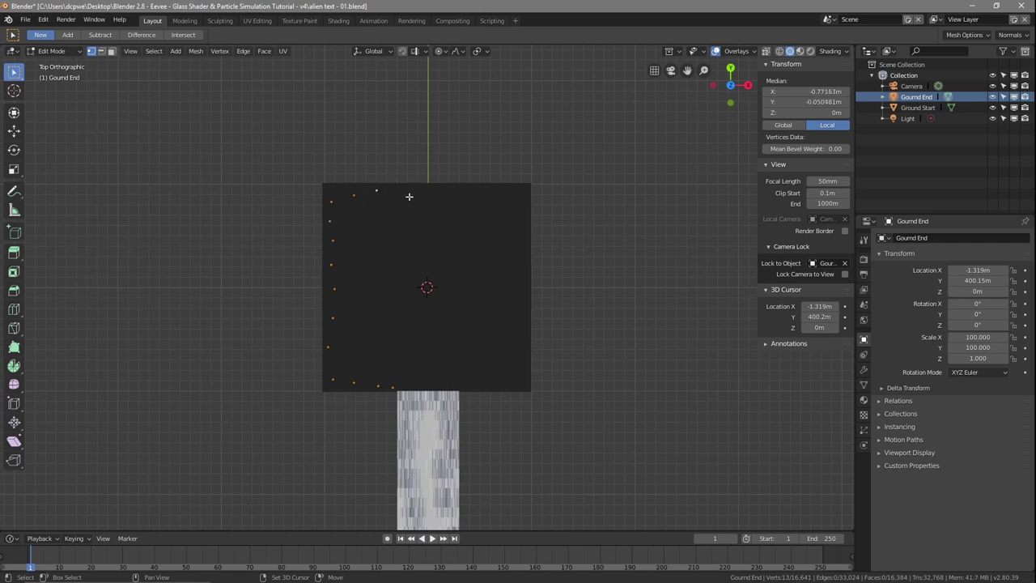
shift+click(394, 191)
shift+click(425, 192)
shift+click(452, 192)
shift+click(476, 192)
shift+click(494, 195)
shift+click(514, 198)
Extend the vertex selection with spaced points just inside the plane's +X edge, down towards the -Y corner.
shift+click(519, 225)
shift+click(526, 259)
shift+click(522, 304)
shift+click(524, 318)
shift+click(519, 333)
shift+click(523, 363)
Add spaced vertices just inside the -Y edge to the selection, between the +X corner and the valley terrain.
shift+click(512, 384)
shift+click(521, 385)
shift+click(488, 386)
shift+click(459, 386)
shift+click(472, 385)
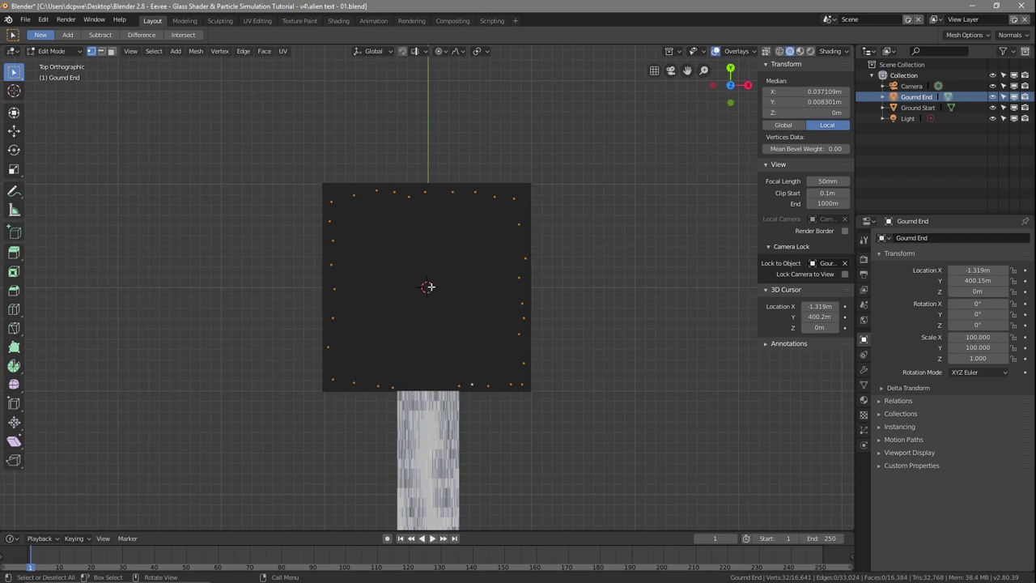
Add four isolated interior vertices to the selection, one in each quarter of the plane.
shift+click(377, 238)
shift+click(469, 226)
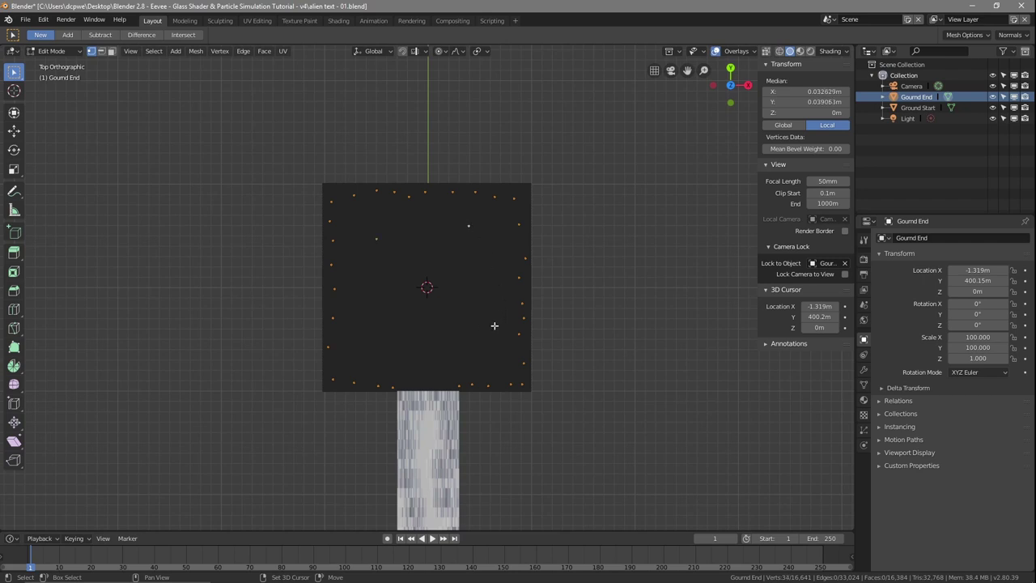
shift+click(384, 343)
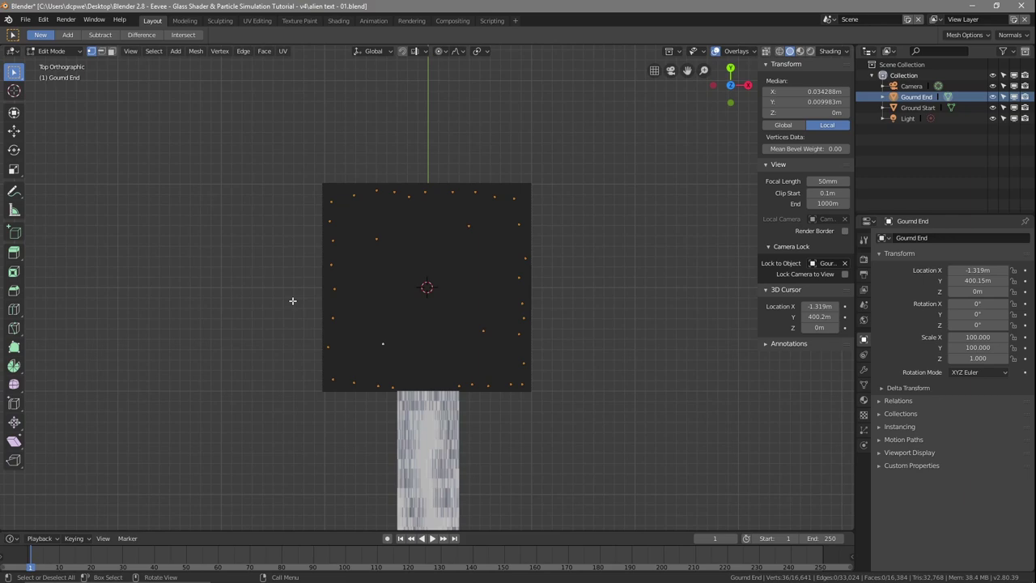
Raise the selected vertices about 34.3 m along Z with random proportional editing at a size of about 19.19.
middle_drag(225, 311, 334, 255)
scroll(437, 334, up, 4)
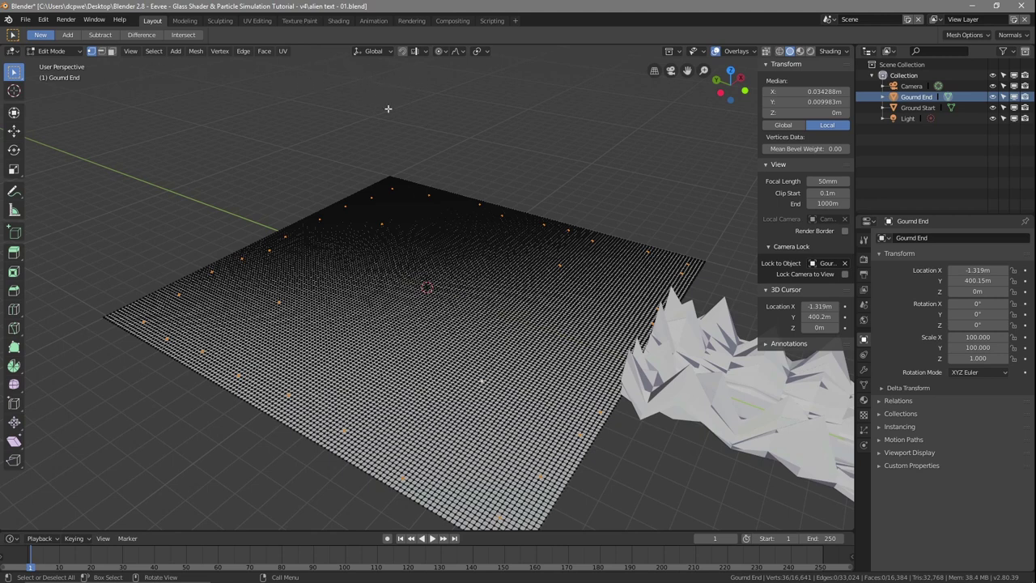
key(g)
key(z)
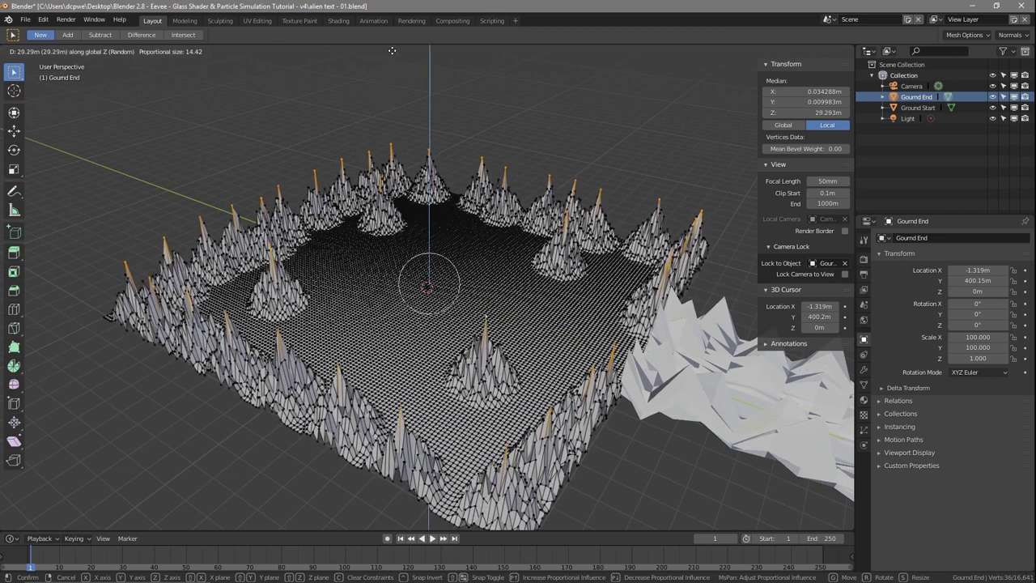
scroll(398, 523, down, 3)
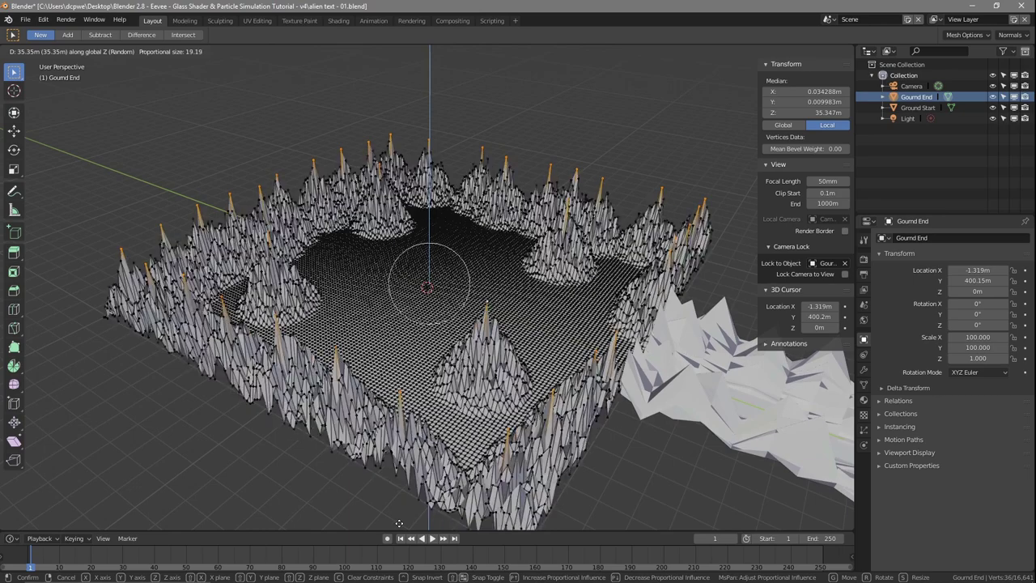
scroll(399, 523, down, 4)
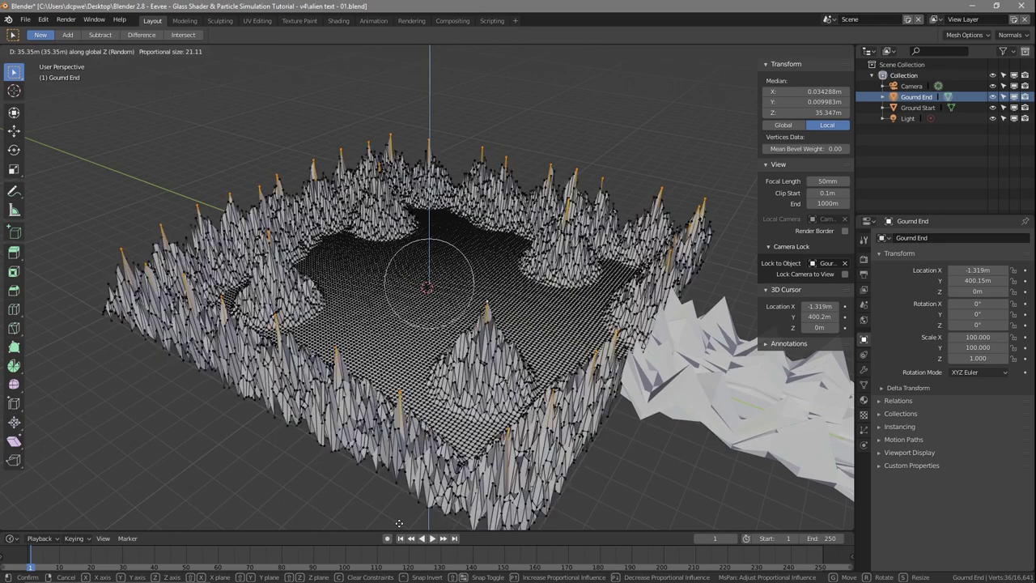
scroll(399, 525, up, 6)
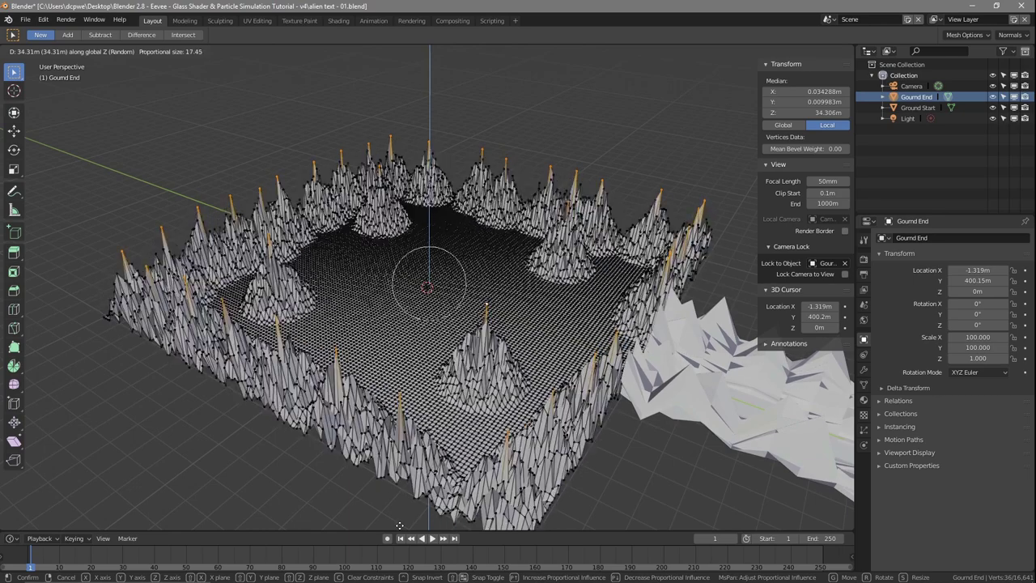
scroll(399, 525, down, 2)
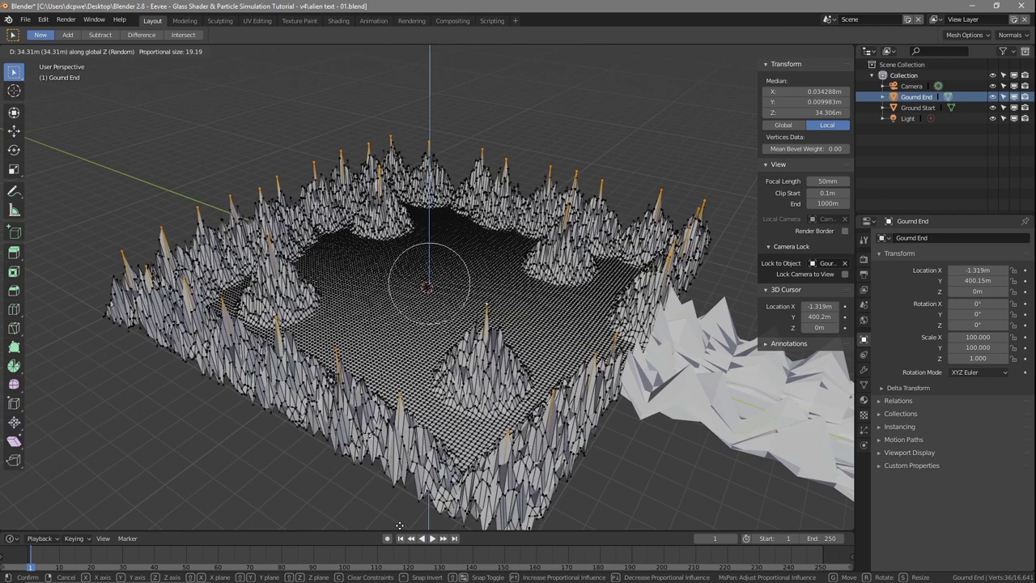
click(399, 526)
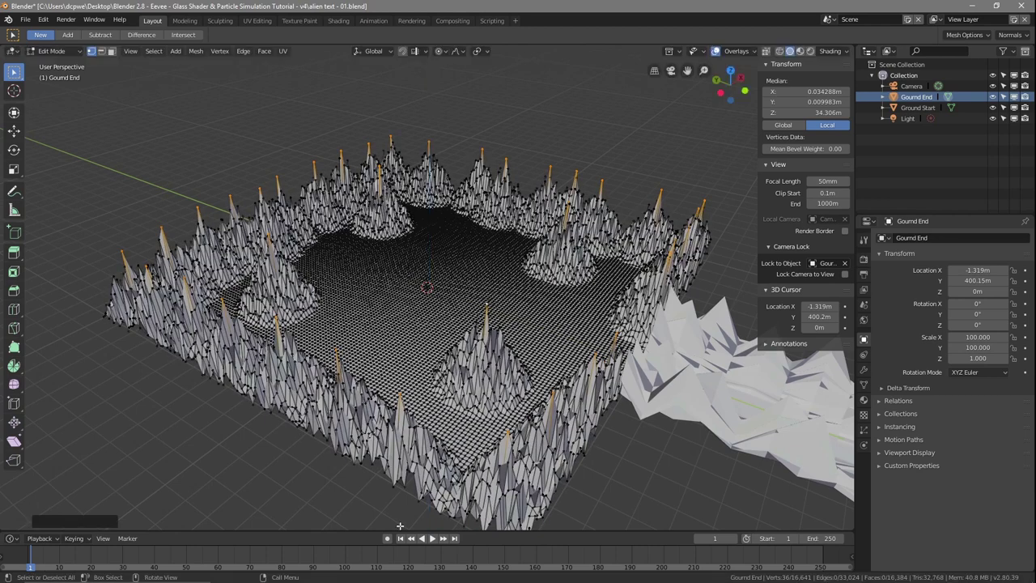
Check the raised mountains from above and along the valley, and return the end ground to Object Mode.
middle_drag(399, 526, 539, 430)
key(KP_7)
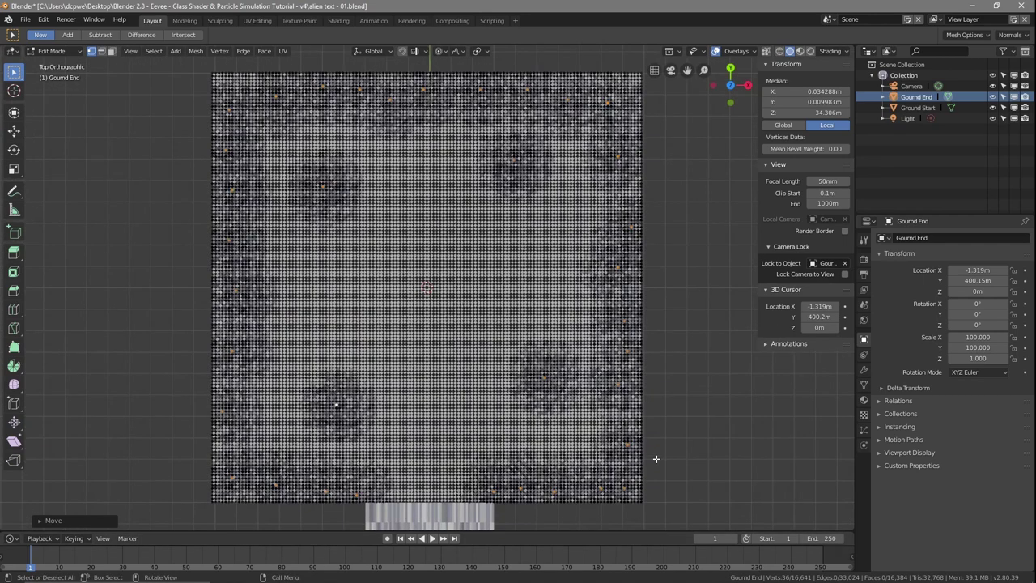
middle_drag(436, 451, 436, 341)
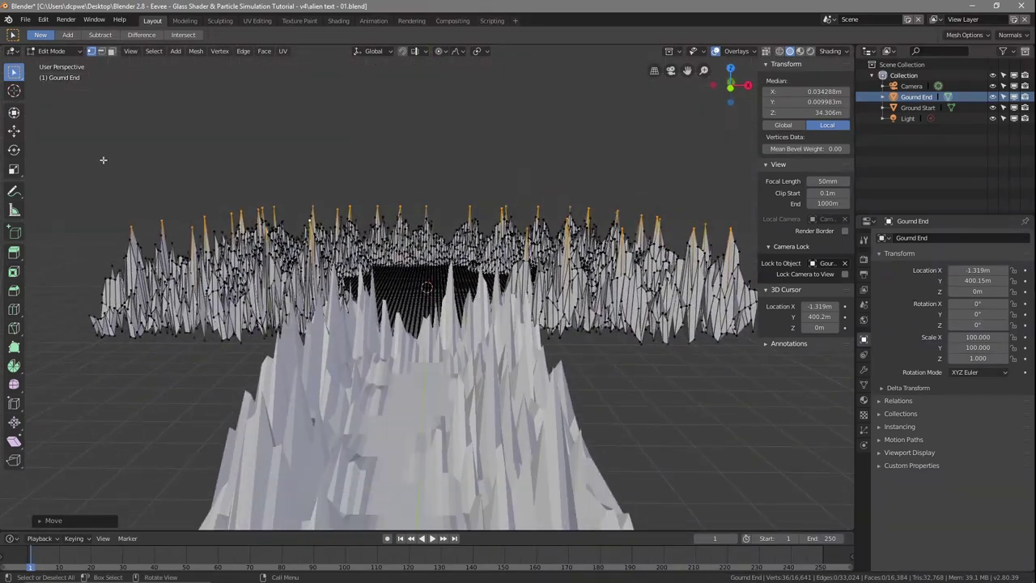
click(55, 51)
click(56, 64)
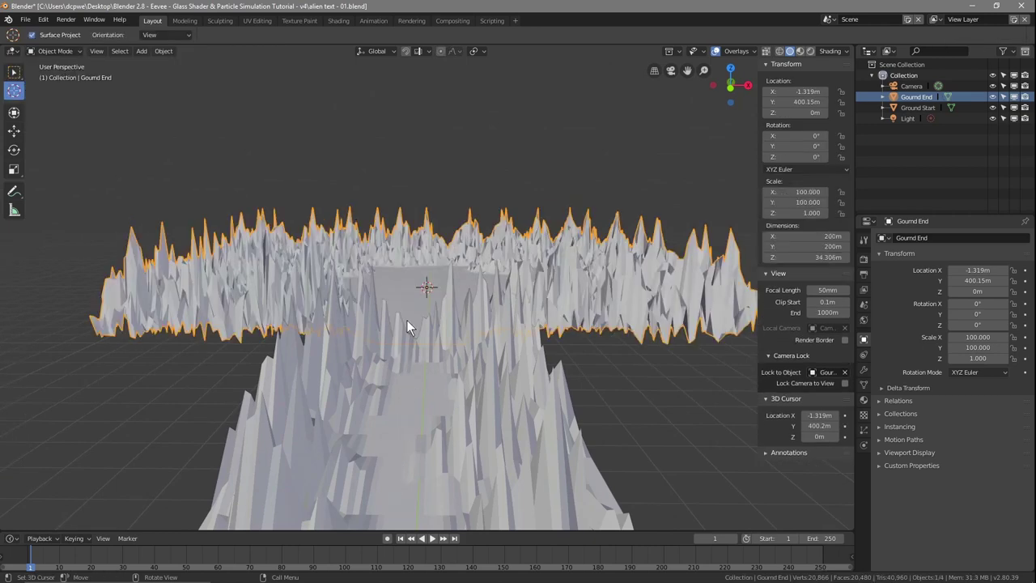
Examine the end ground and the valley from near and far, ending with a low view along the valley floor.
scroll(432, 392, up, 8)
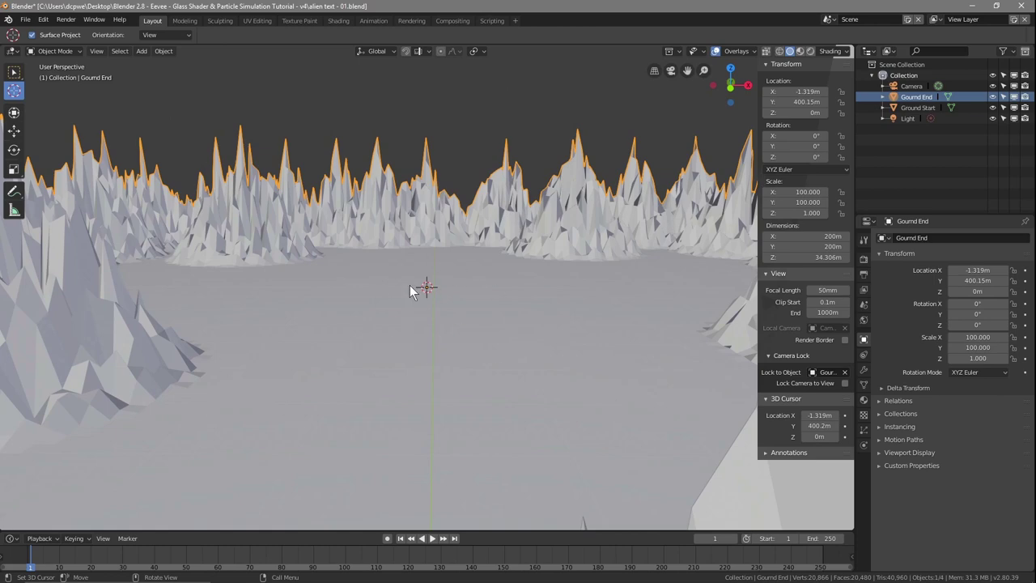
scroll(345, 331, down, 8)
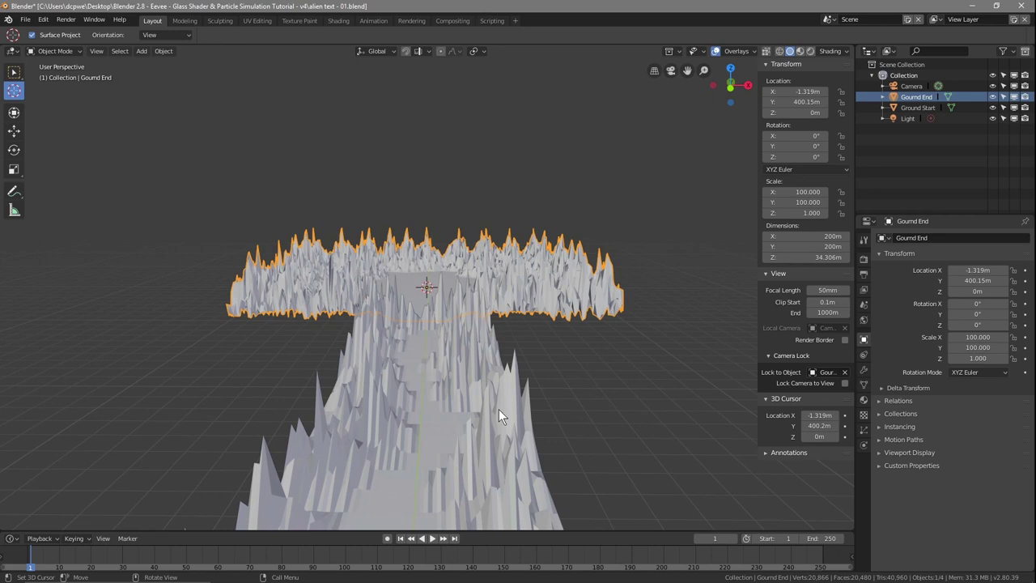
scroll(521, 407, down, 6)
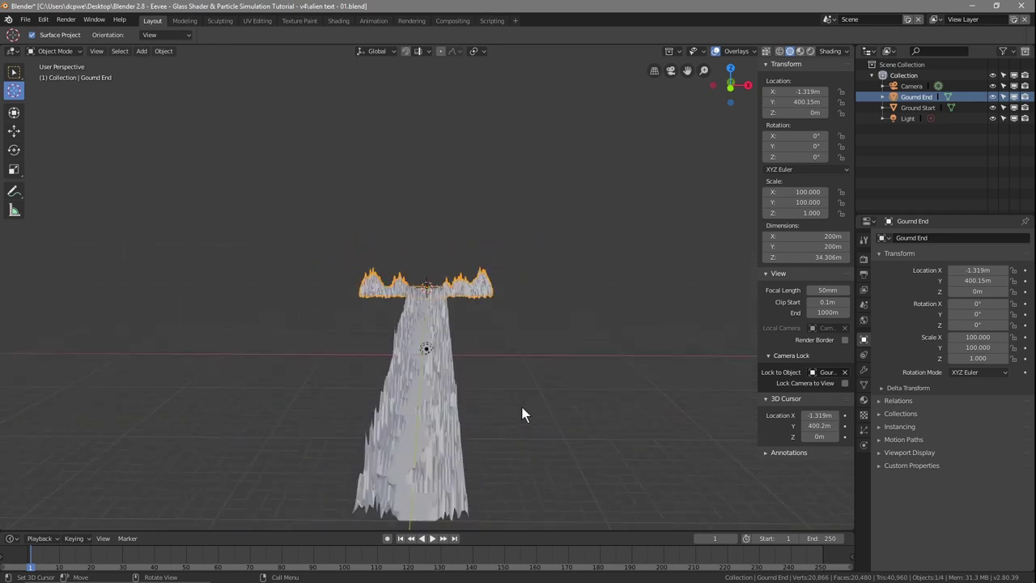
middle_drag(495, 456, 479, 450)
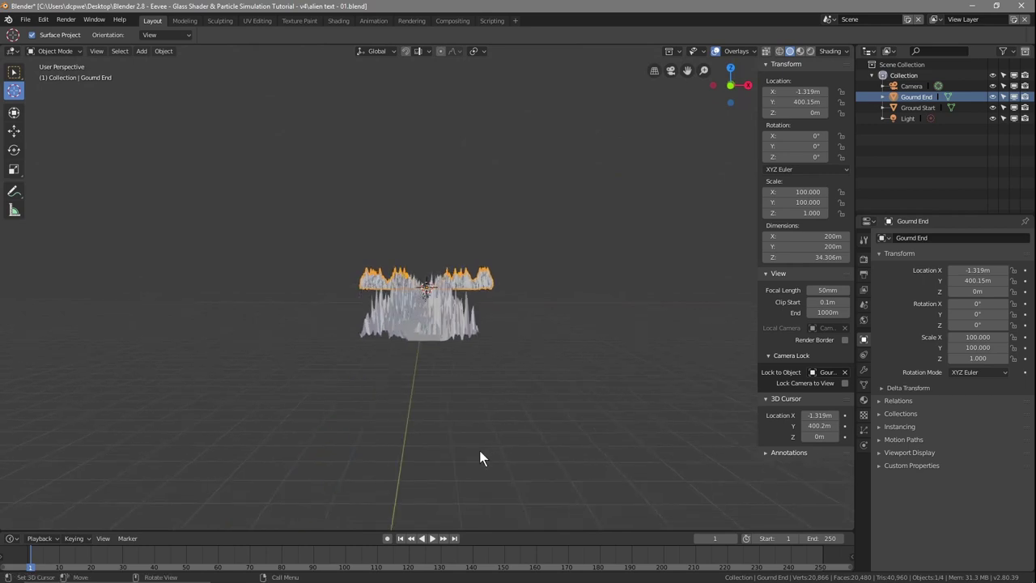
scroll(424, 388, up, 5)
scroll(406, 416, down, 2)
scroll(402, 398, up, 4)
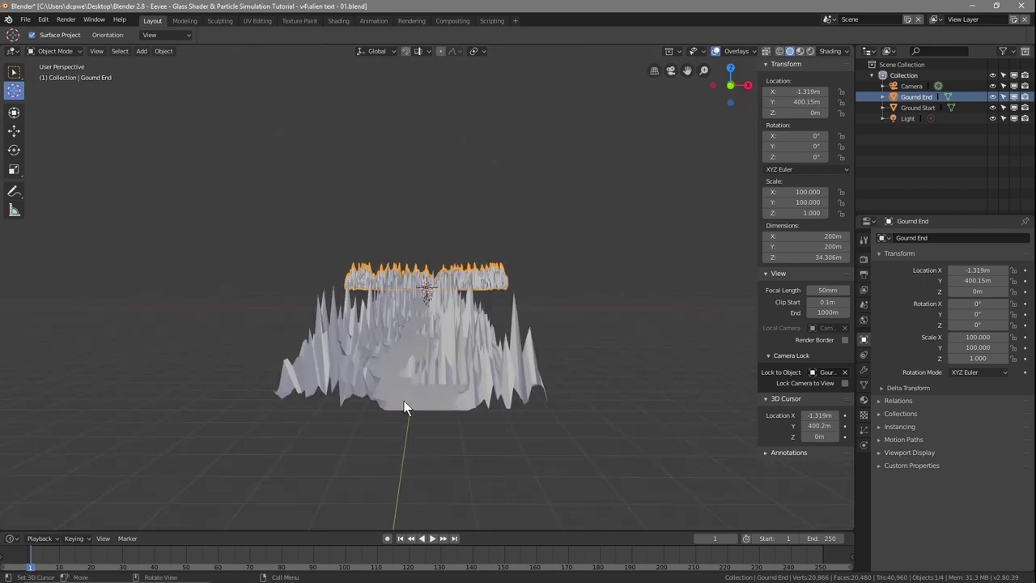
scroll(403, 413, down, 4)
middle_drag(401, 402, 402, 398)
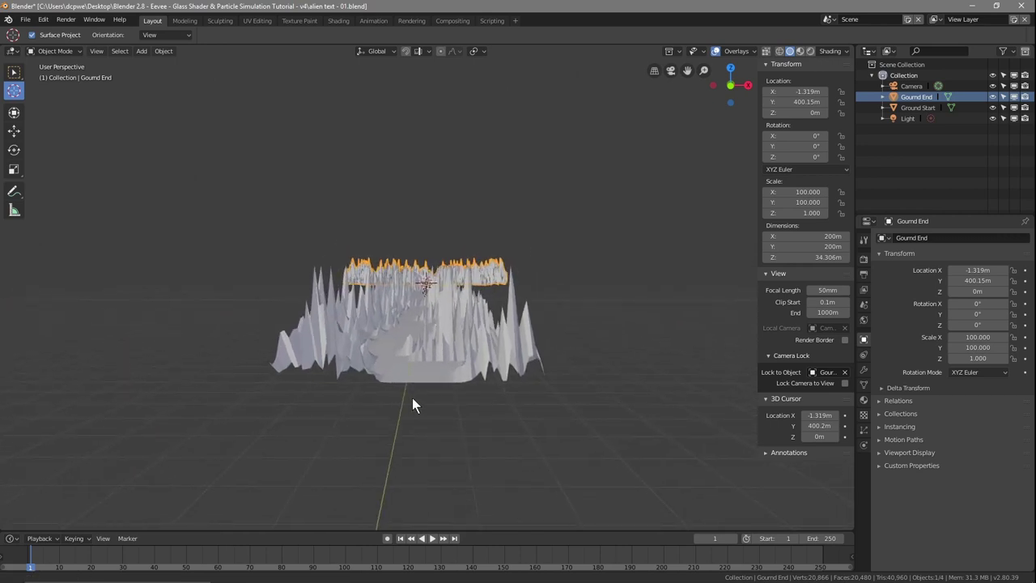
scroll(408, 395, up, 4)
middle_drag(406, 391, 412, 376)
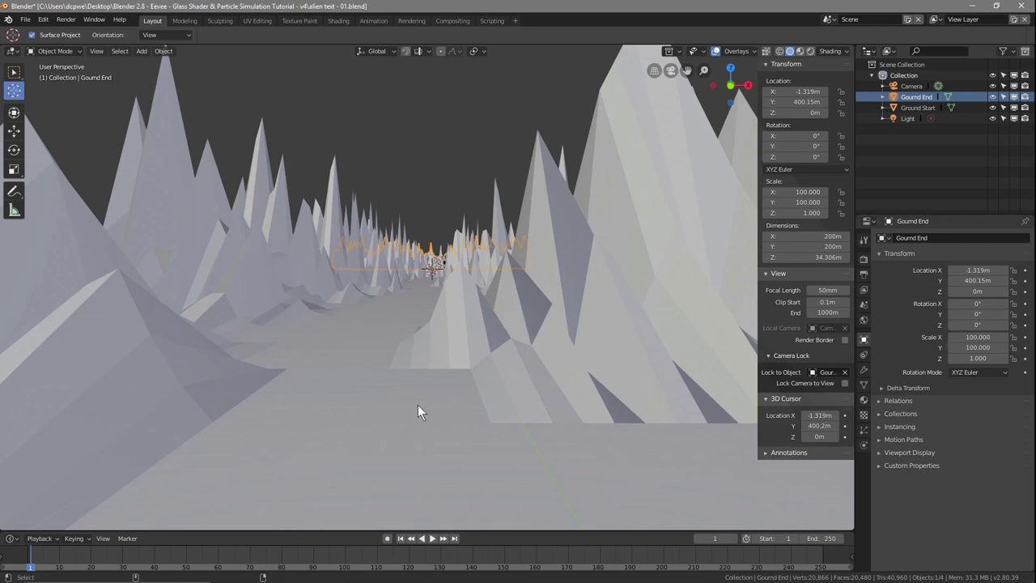
Switch to the camera view and clear the viewport's Lock to Object target.
key(ctrl+KP_0)
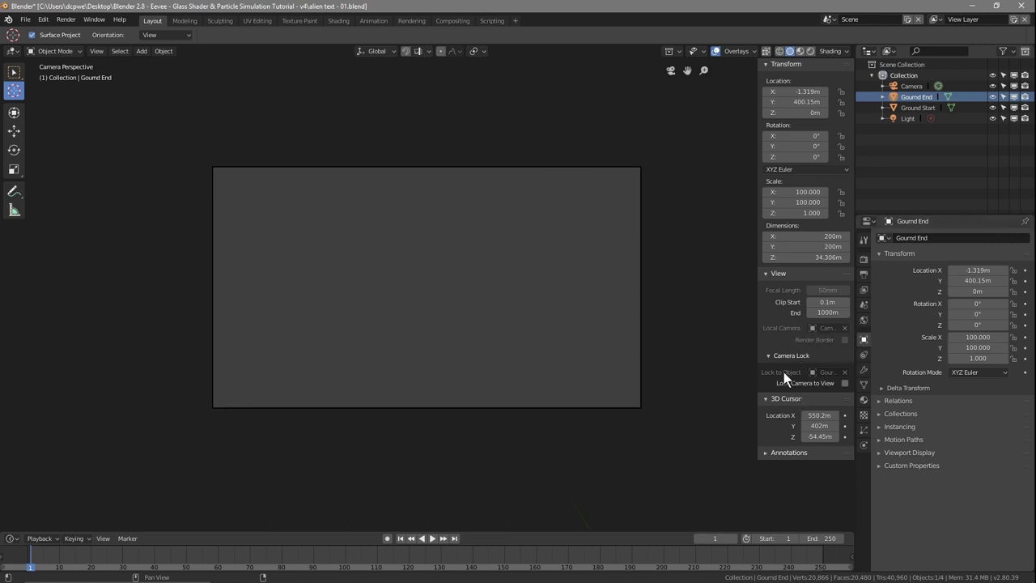
click(845, 372)
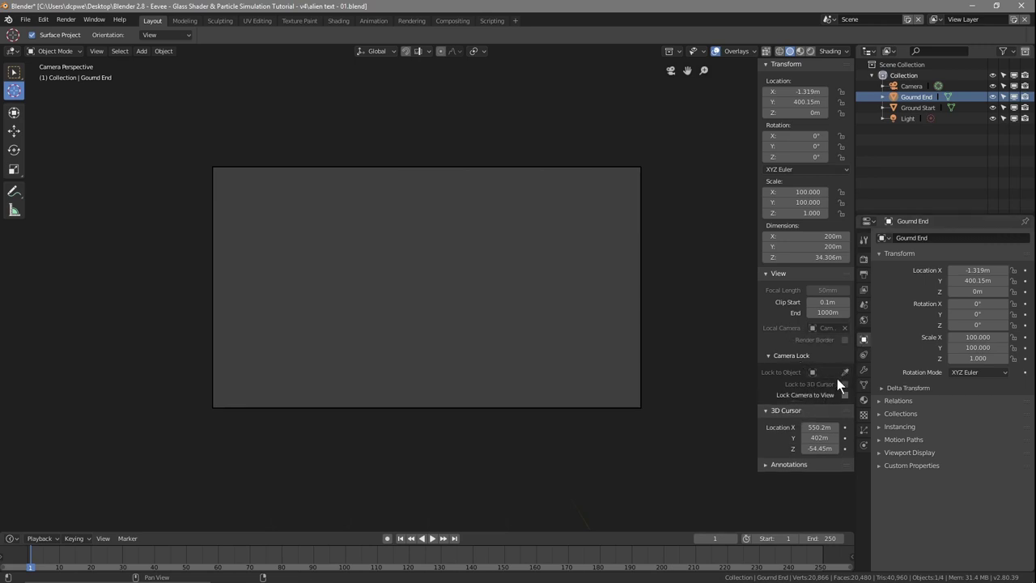
scroll(590, 345, down, 2)
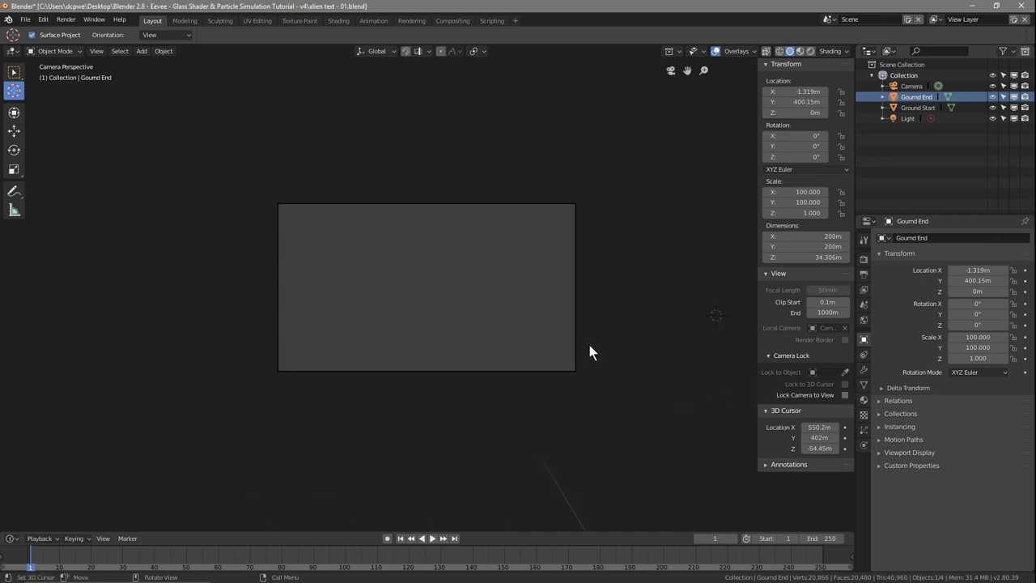
scroll(589, 344, up, 5)
scroll(589, 344, down, 4)
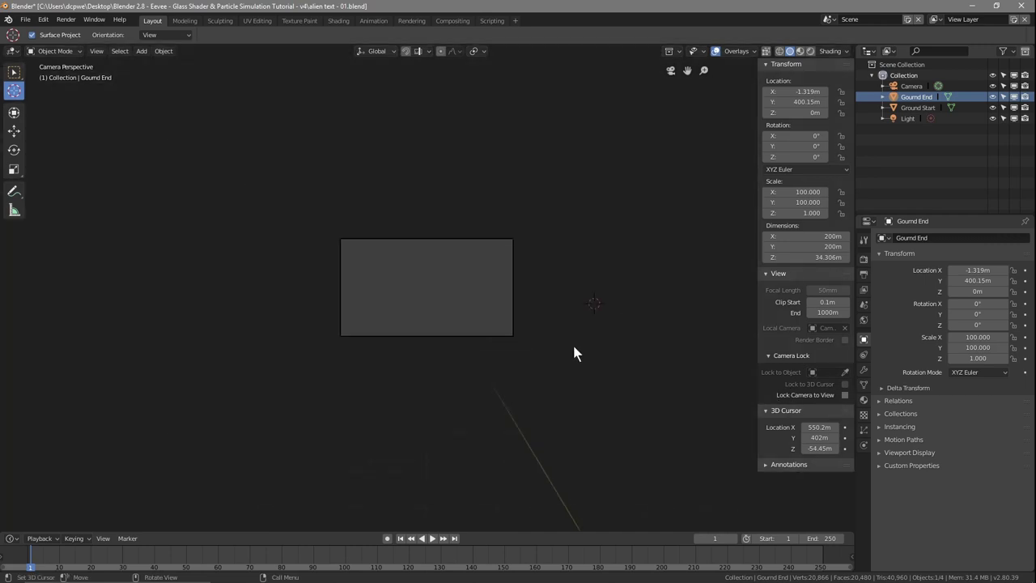
Align the camera to a view looking along the valley from its start towards the end ground, and save the file.
middle_drag(521, 350, 412, 372)
scroll(411, 372, up, 5)
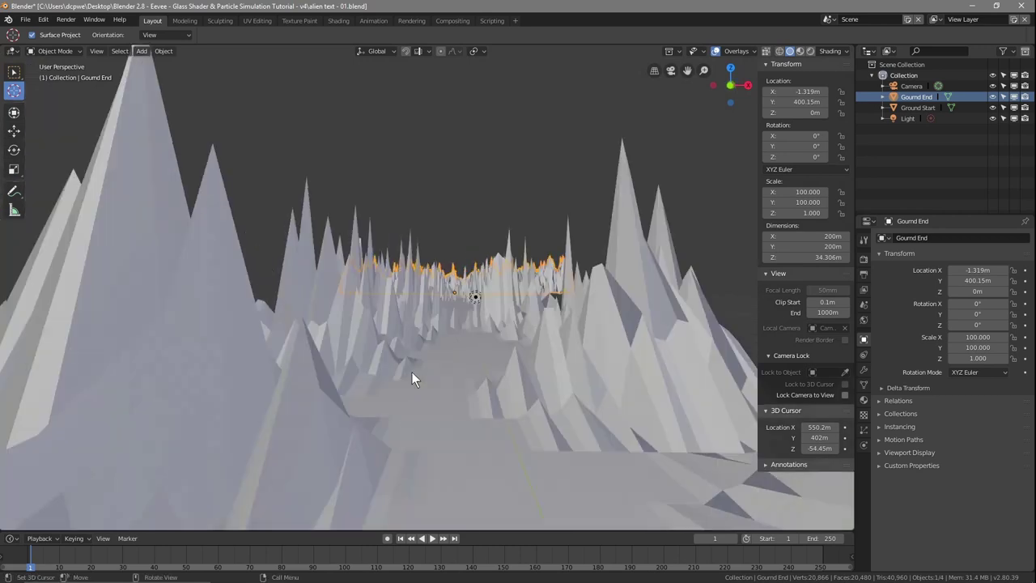
scroll(421, 397, down, 5)
scroll(421, 402, up, 5)
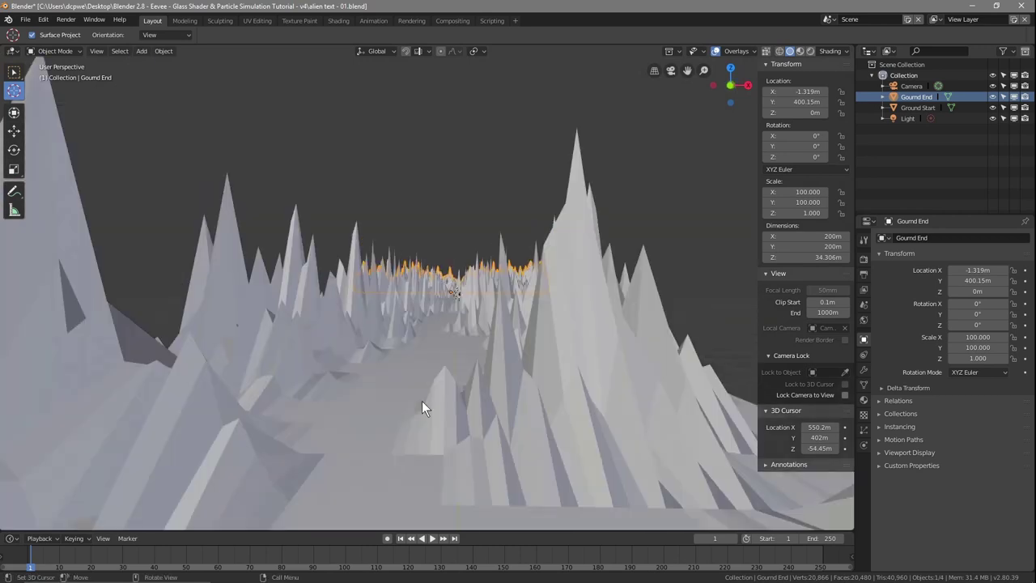
key(KP_0)
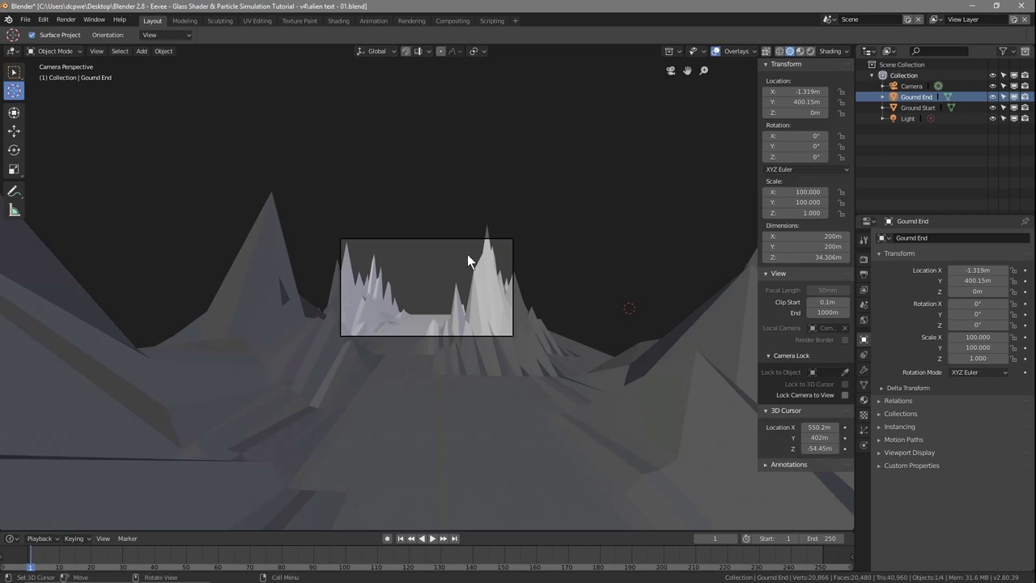
click(25, 18)
click(44, 103)
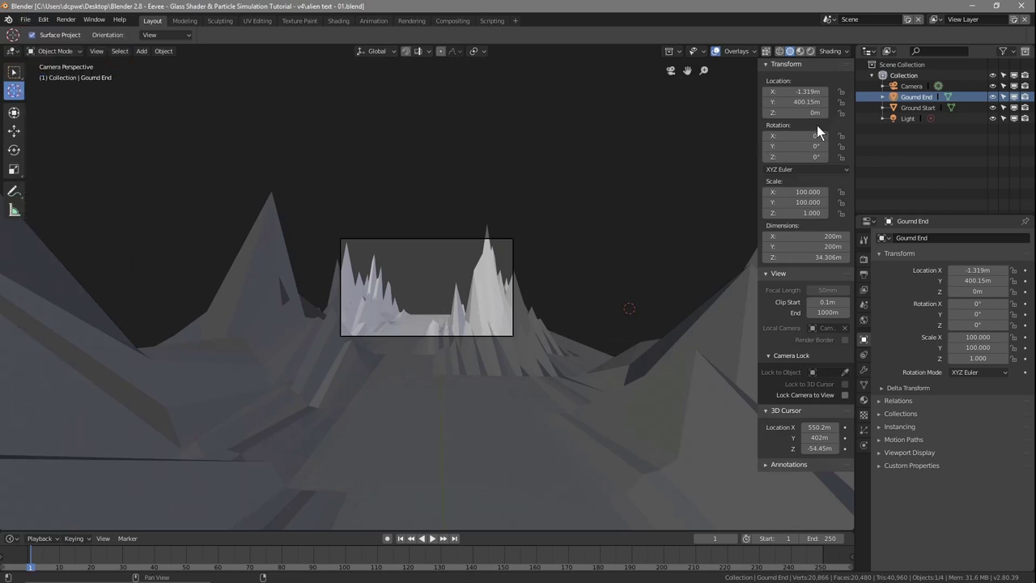
Reposition the camera at about X 4.43 m, Y -326.63 m and Z 8.20 m near the valley's start.
click(912, 86)
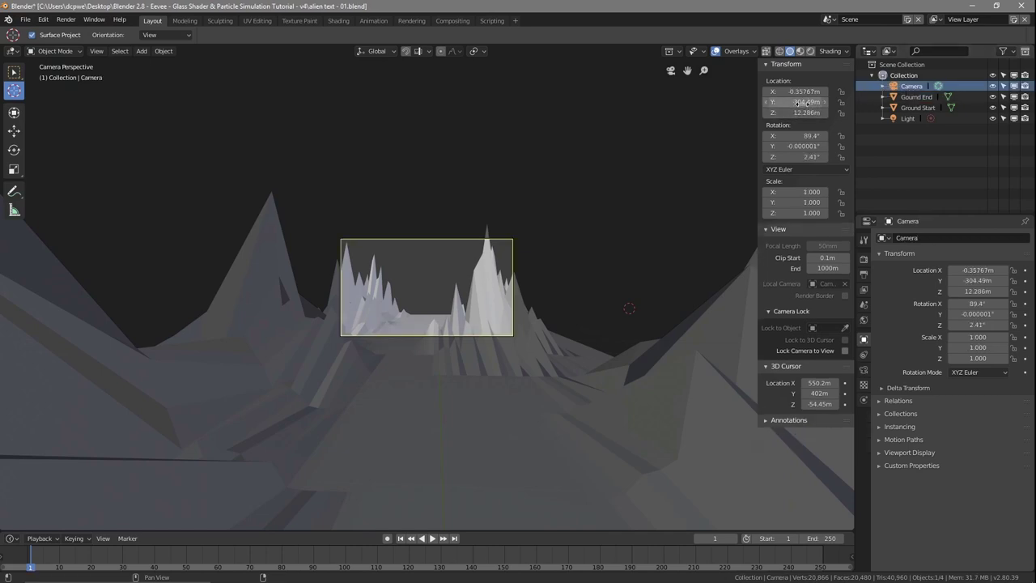
drag(797, 102, 725, 102)
drag(797, 112, 810, 91)
scroll(510, 292, up, 8)
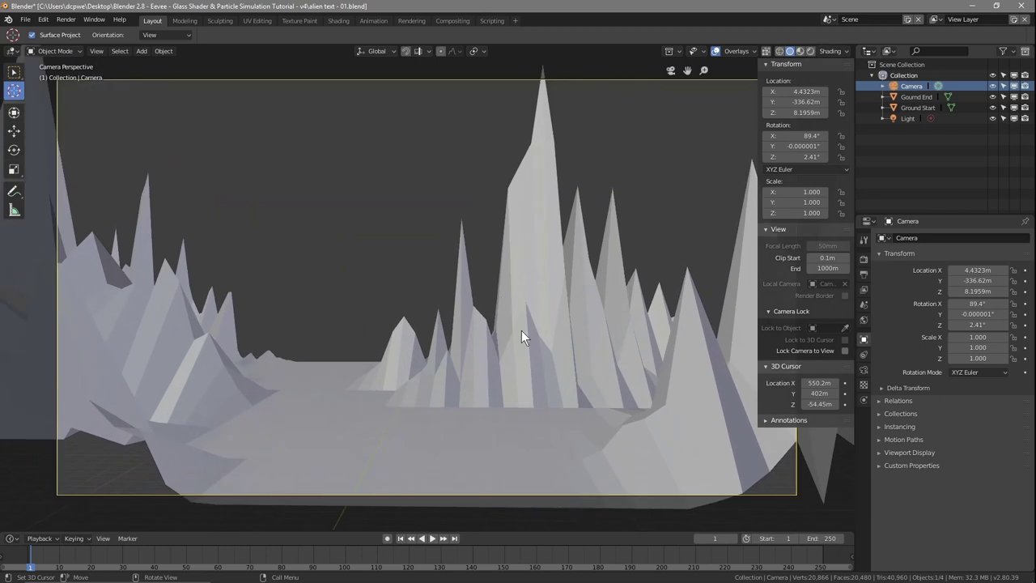
drag(783, 102, 814, 102)
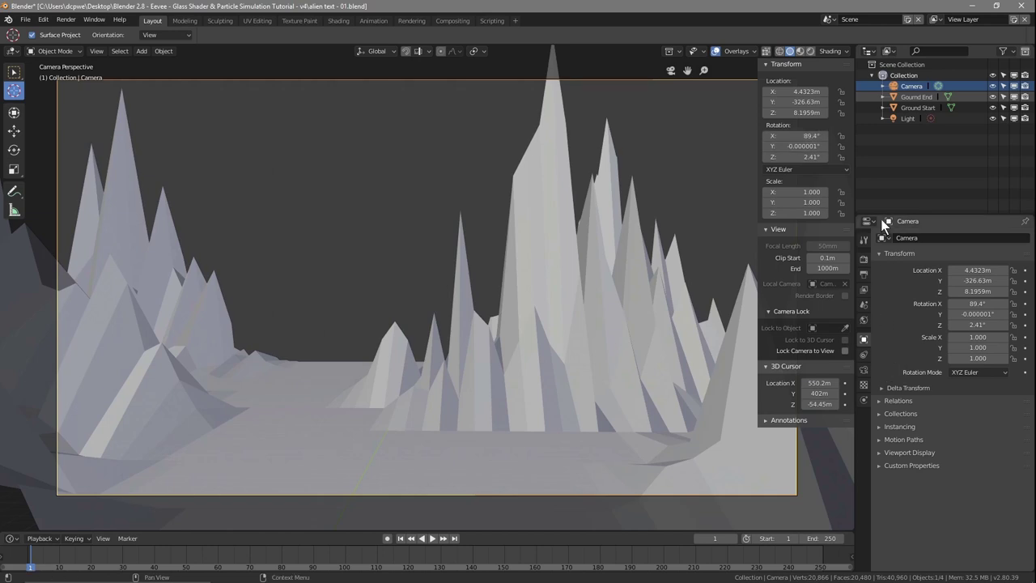
Set the camera's far clipping distance to 400 m.
click(864, 370)
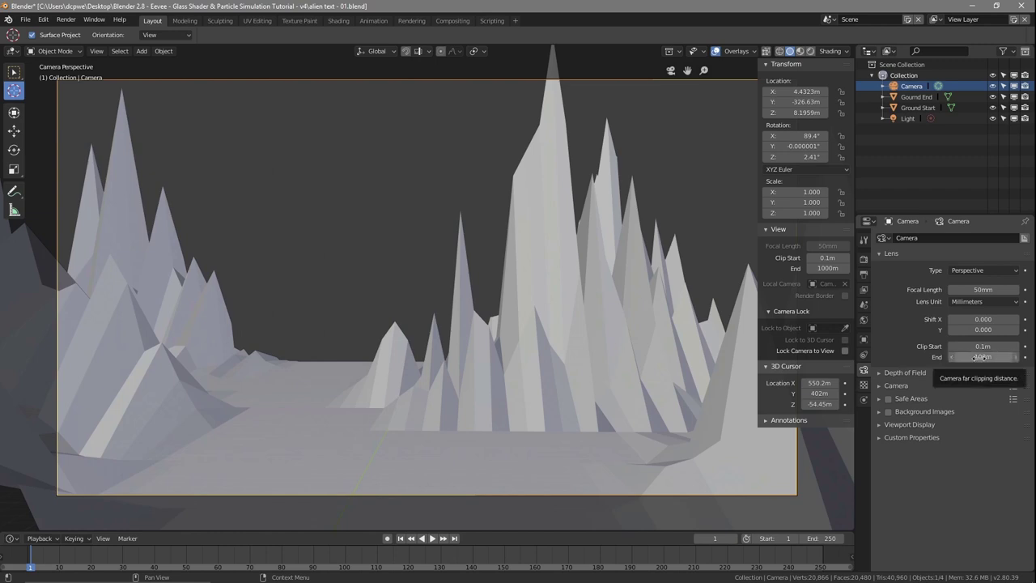
drag(982, 357, 1035, 357)
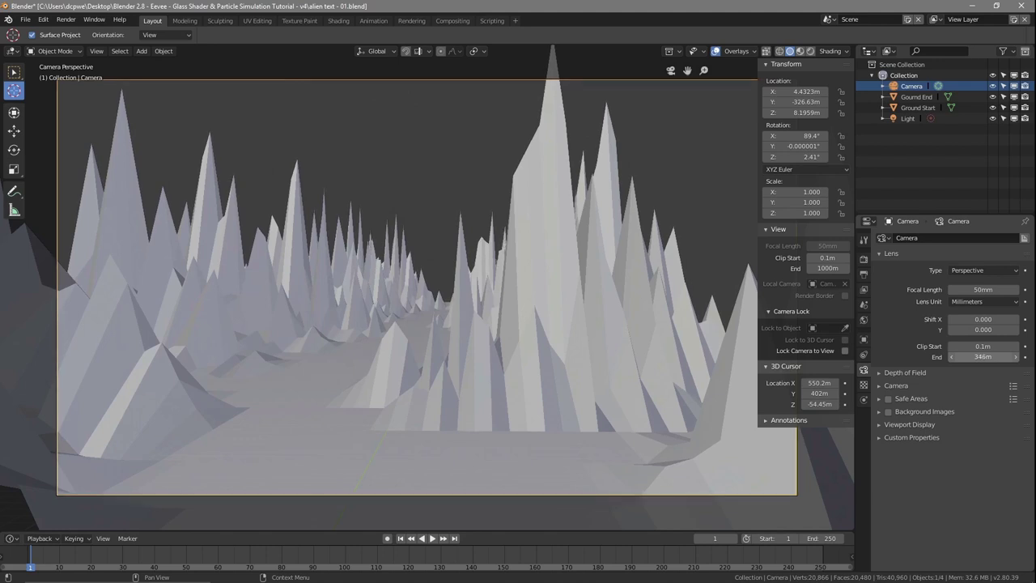
click(983, 357)
text(7)
text(400)
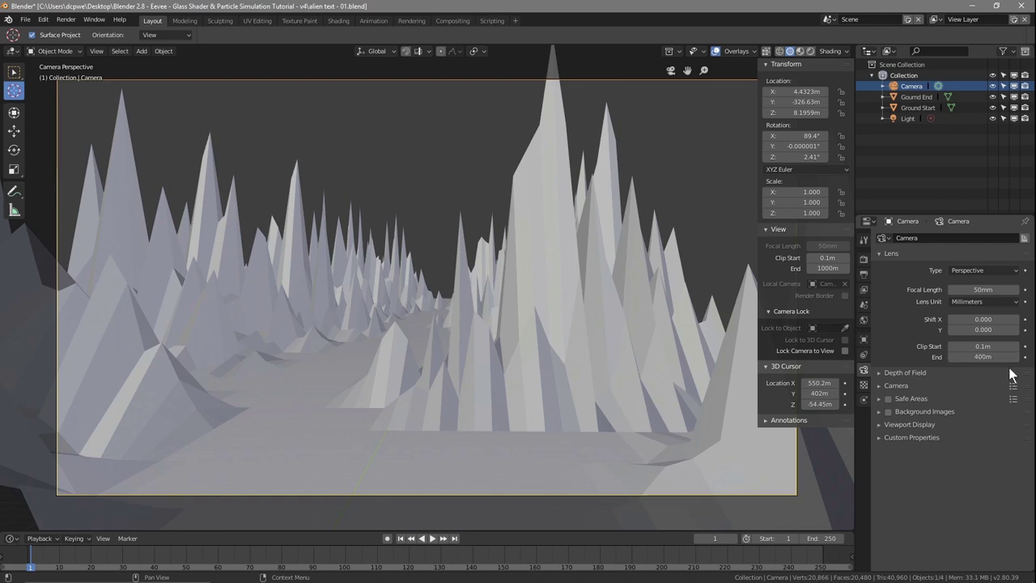
Set the camera's focal length to 34 mm and its Y location to -317.92 m, and hide the sidebar.
key(Return)
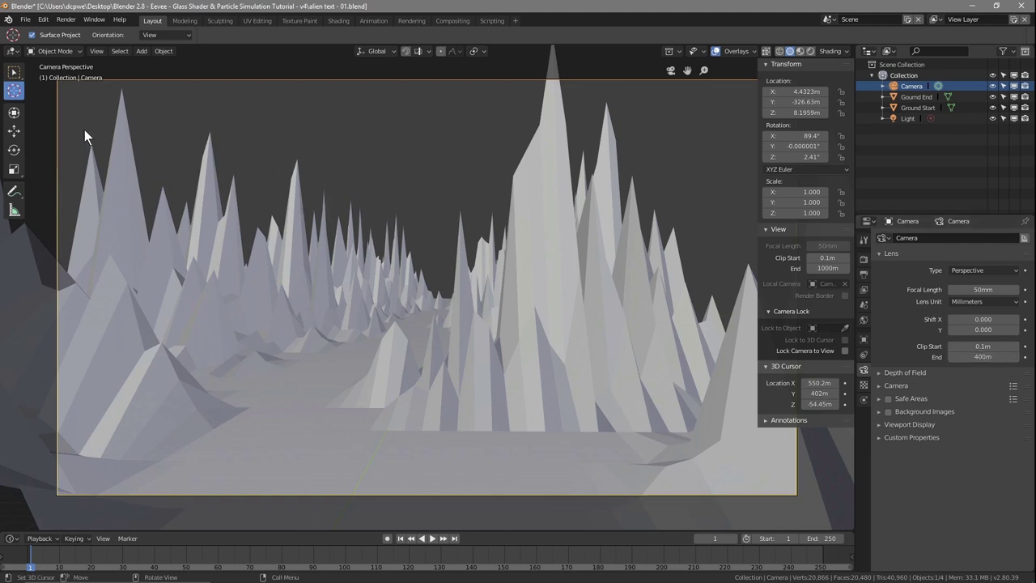
drag(983, 289, 943, 289)
drag(798, 102, 816, 102)
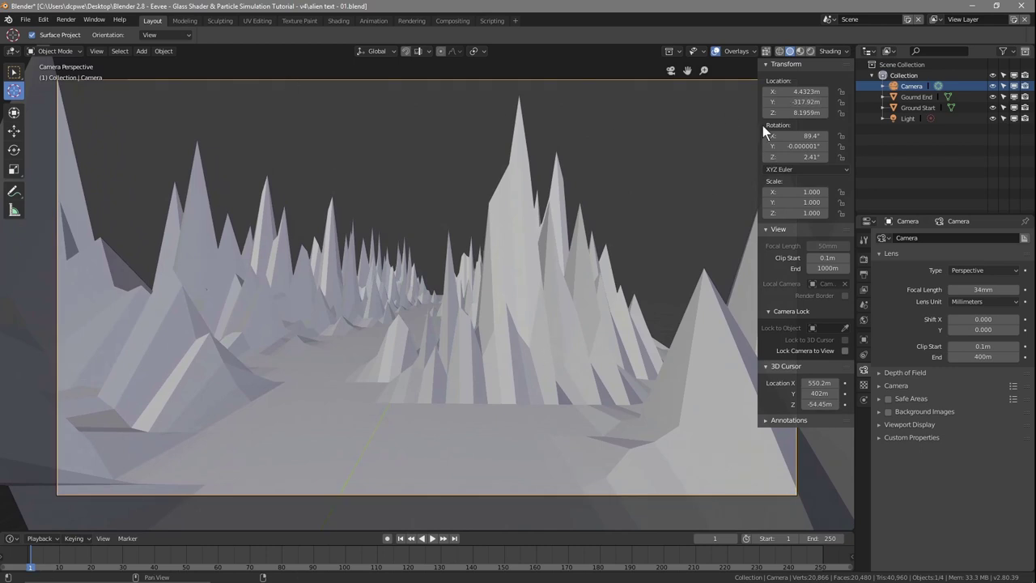
key(n)
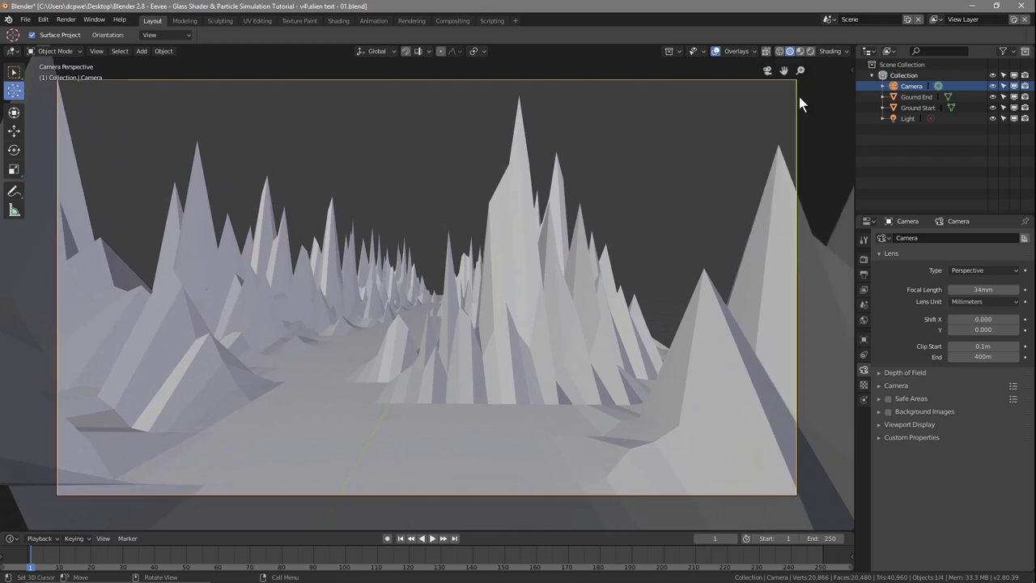
Save the file and render a test image from the camera, closing the render window after viewing it.
click(25, 19)
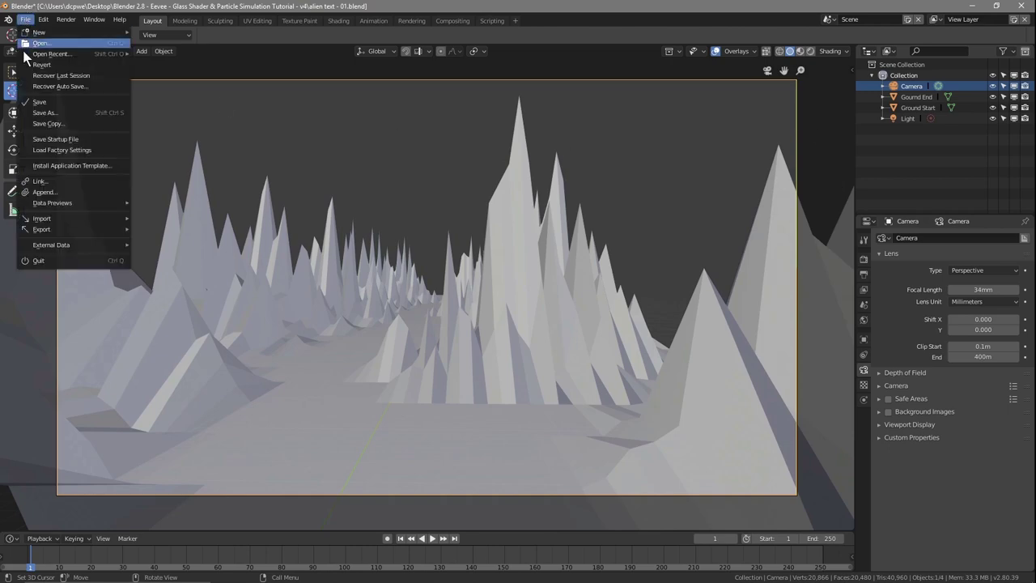
click(44, 103)
key(F12)
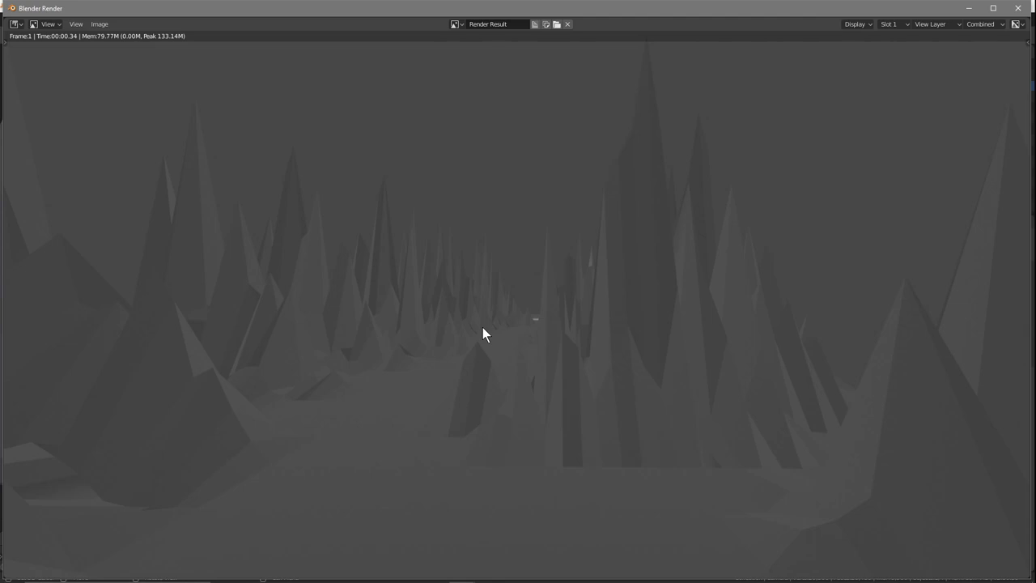
click(1018, 8)
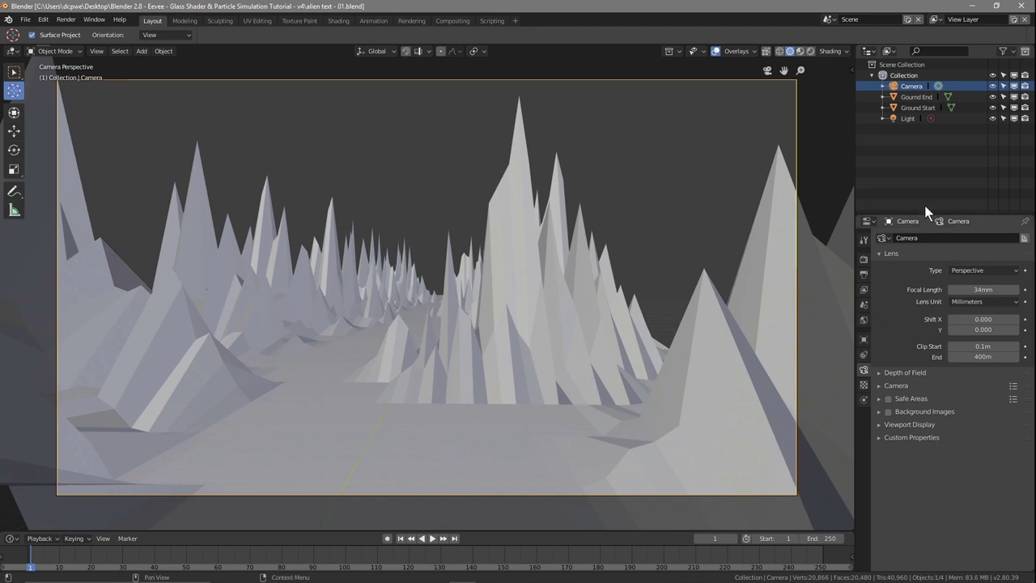
Give Ground Start a new material with Transmission 1.000 and Roughness 0.100, and view it in rendered shading.
click(915, 114)
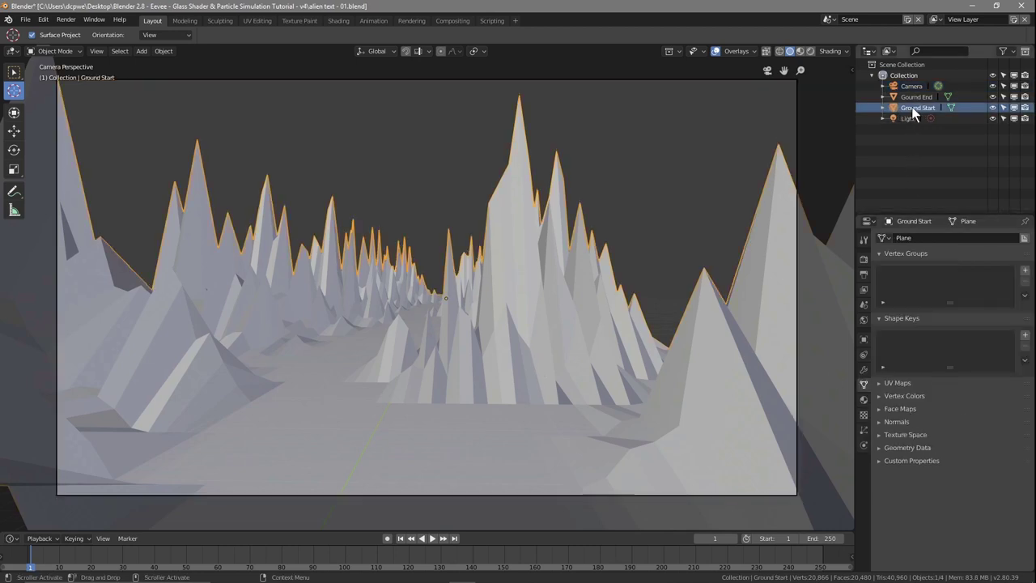
click(863, 400)
click(943, 288)
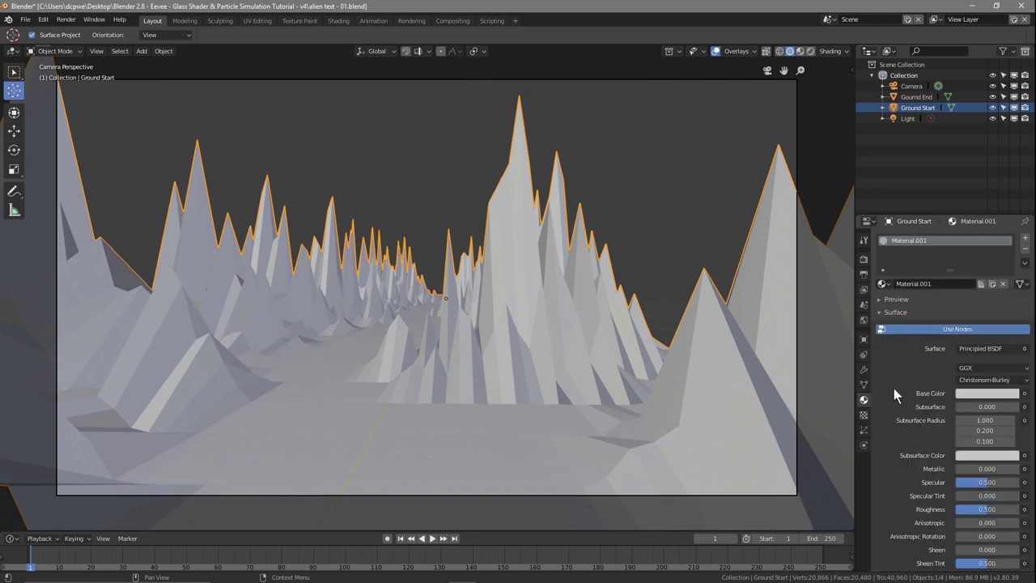
scroll(899, 391, down, 6)
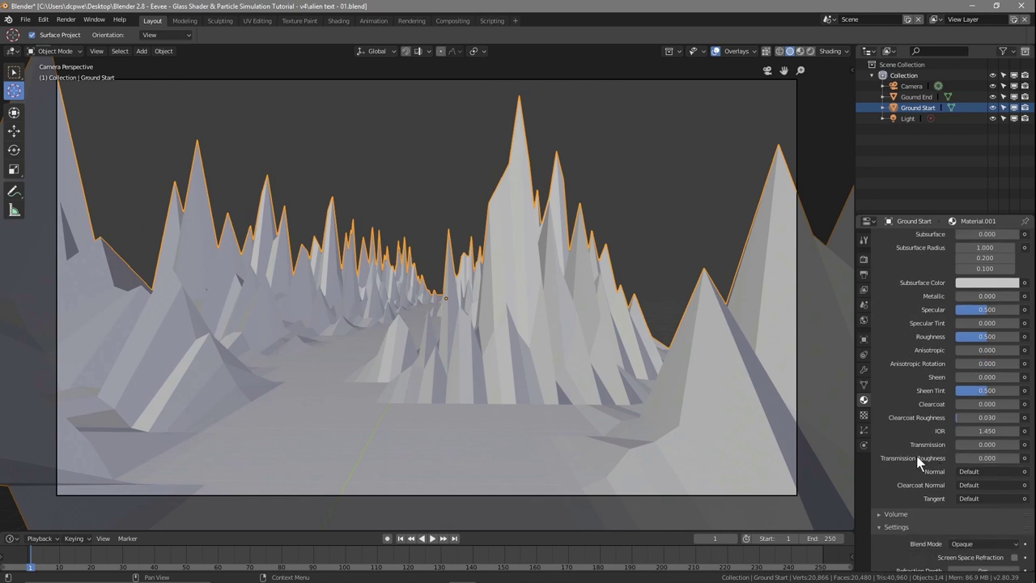
drag(959, 447, 1022, 451)
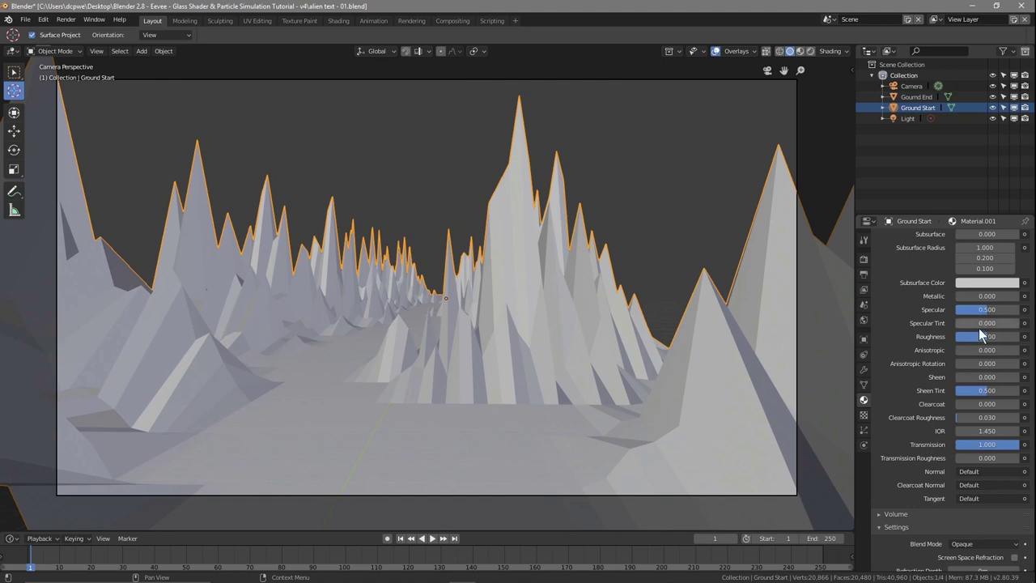
drag(989, 344, 977, 344)
click(809, 51)
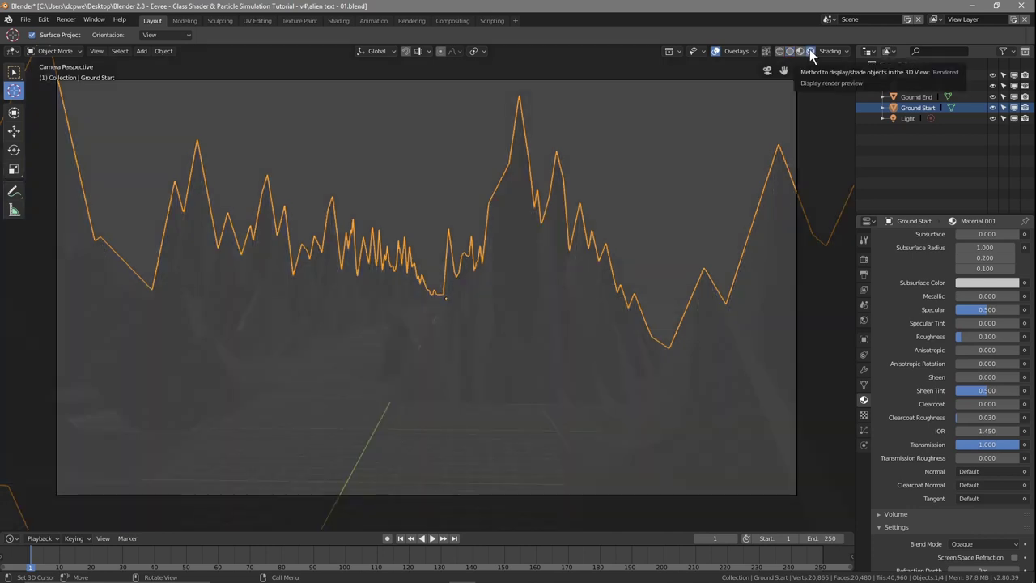
Save the file and open the World settings.
click(25, 18)
click(48, 107)
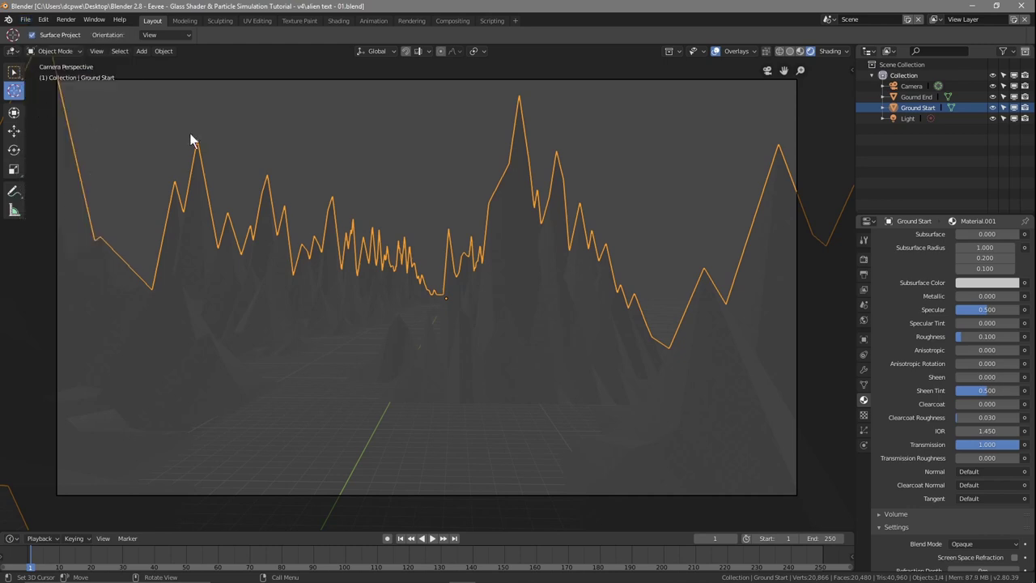
click(865, 322)
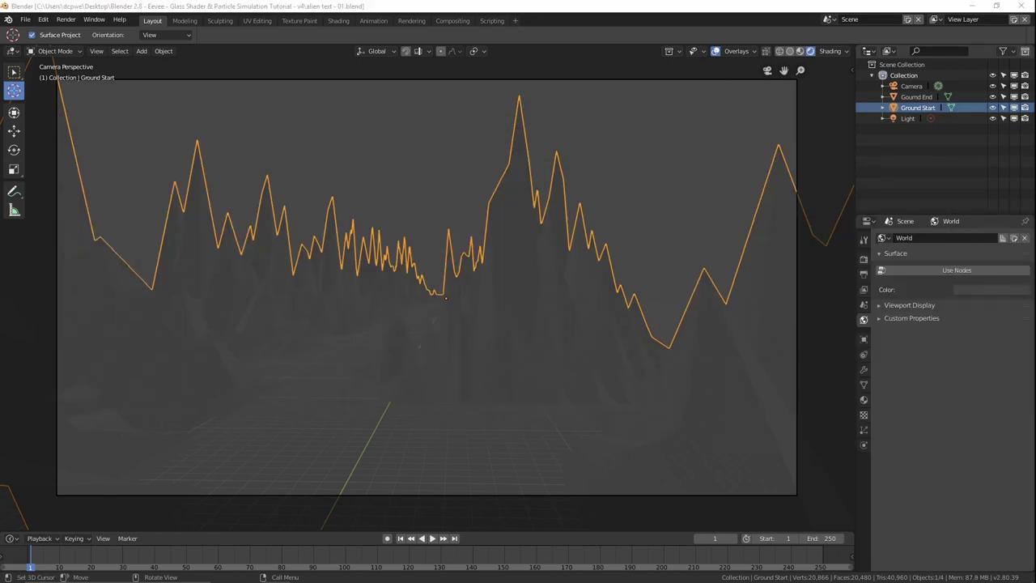
Switch to the project folder in File Explorer, create a subfolder named HDRI there and open it.
key(super)
click(974, 7)
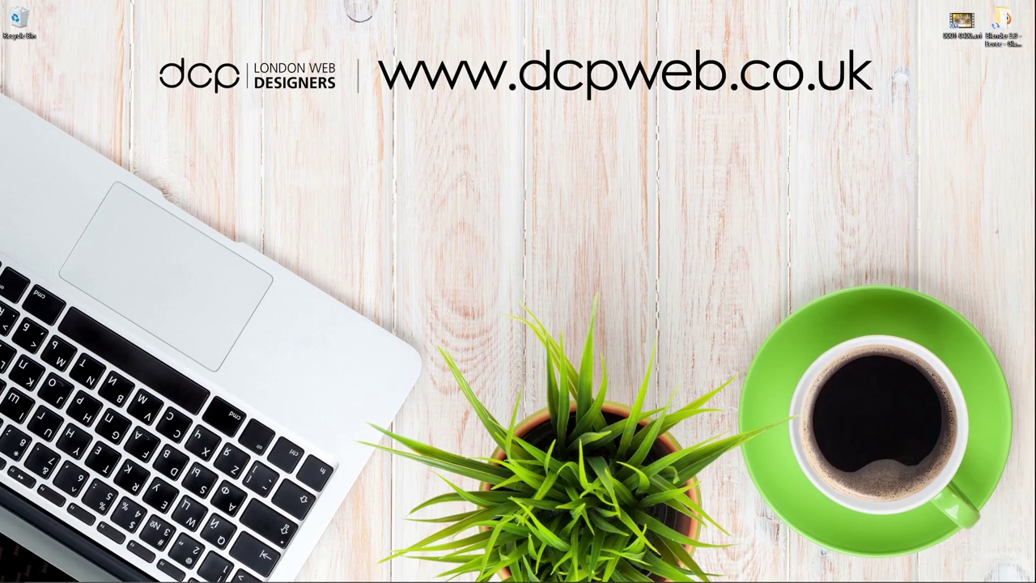
right_click(501, 329)
mouse_move(599, 471)
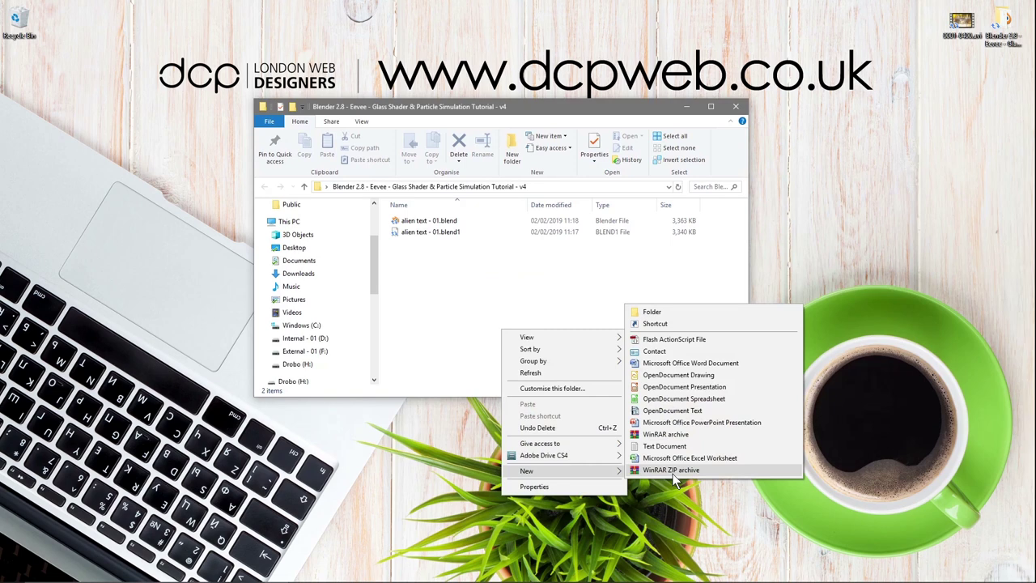
click(652, 312)
text(HDR)
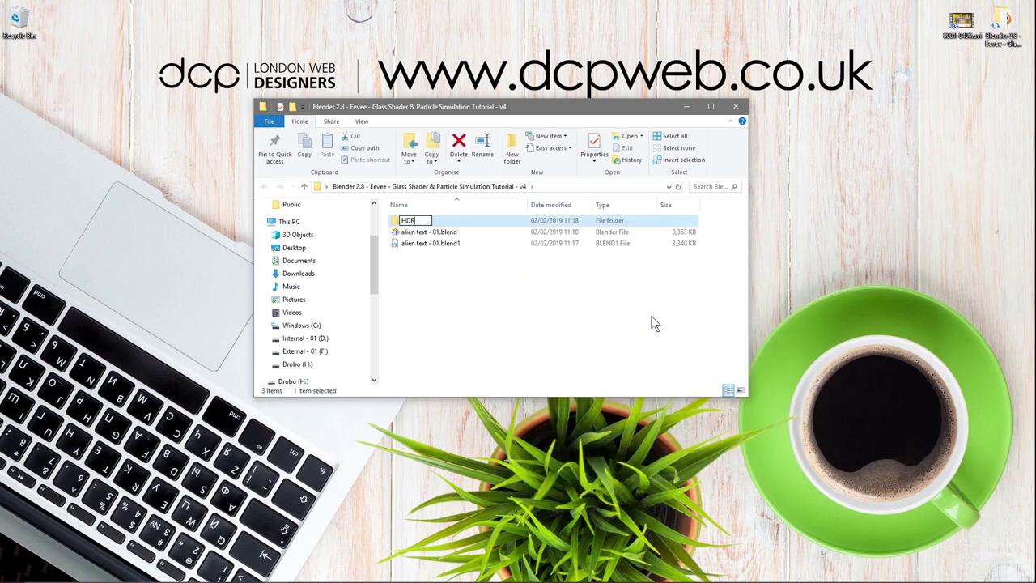
key(Return)
key(Return)
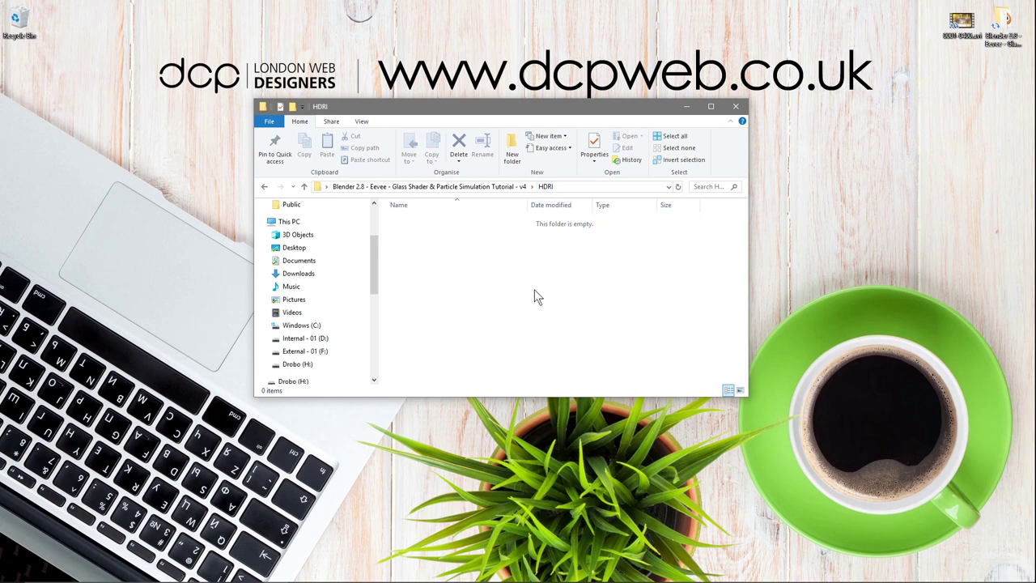
key(super)
key(super)
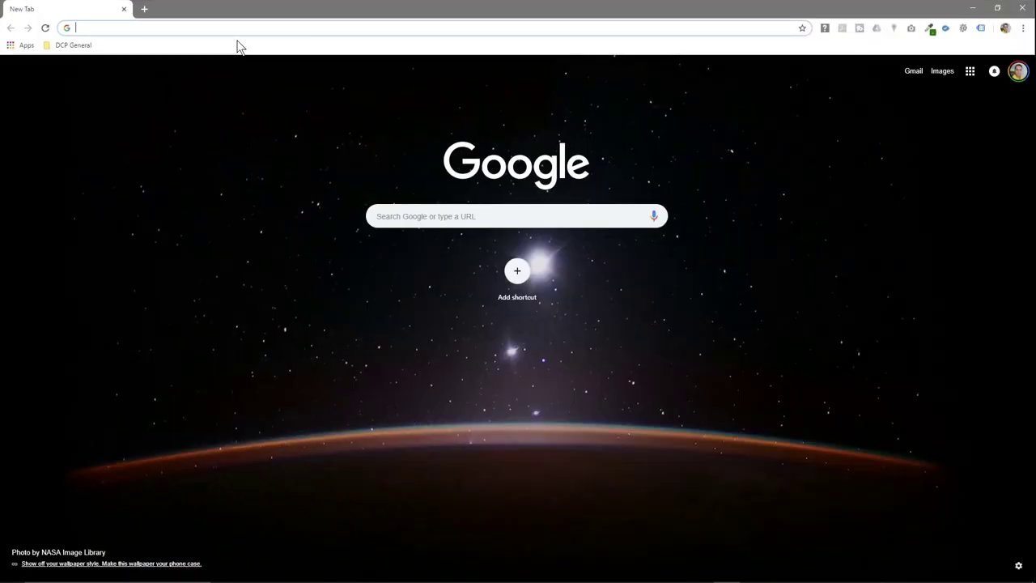
text(hdri)
key(Return)
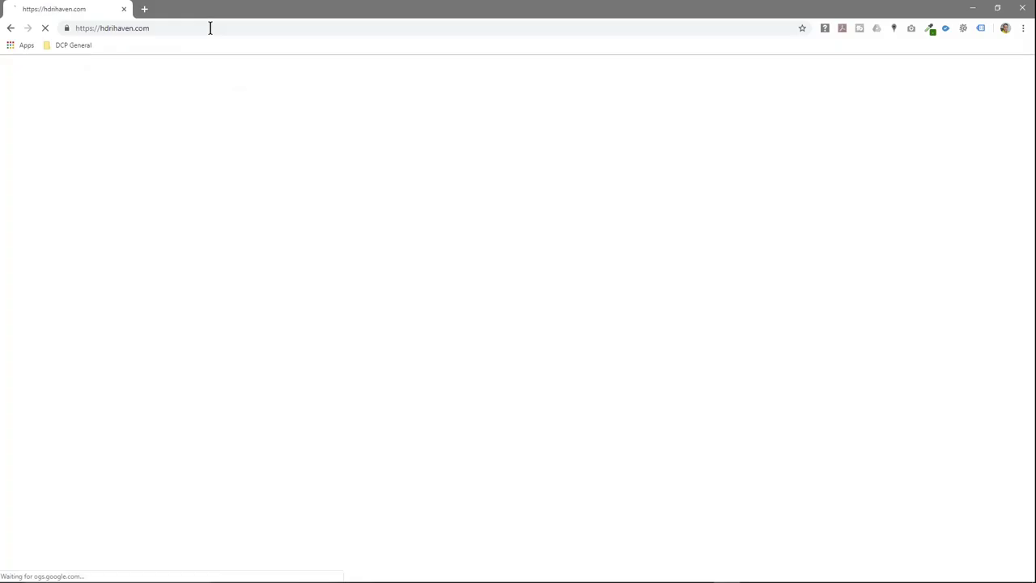
click(144, 28)
click(972, 8)
Create a text document named note.txt in the project folder, beside the HDRI folder.
right_click(528, 301)
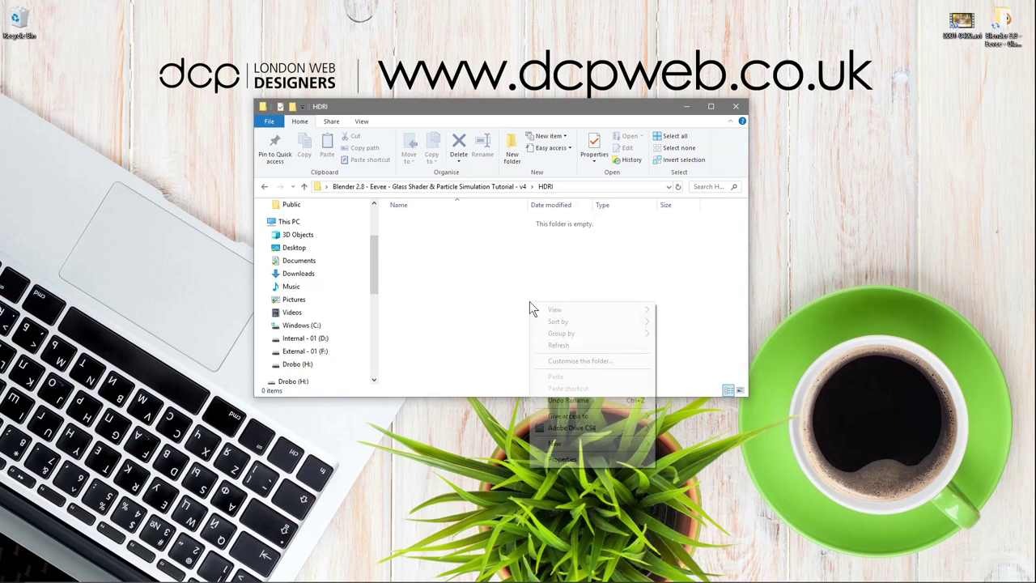
click(264, 186)
right_click(447, 299)
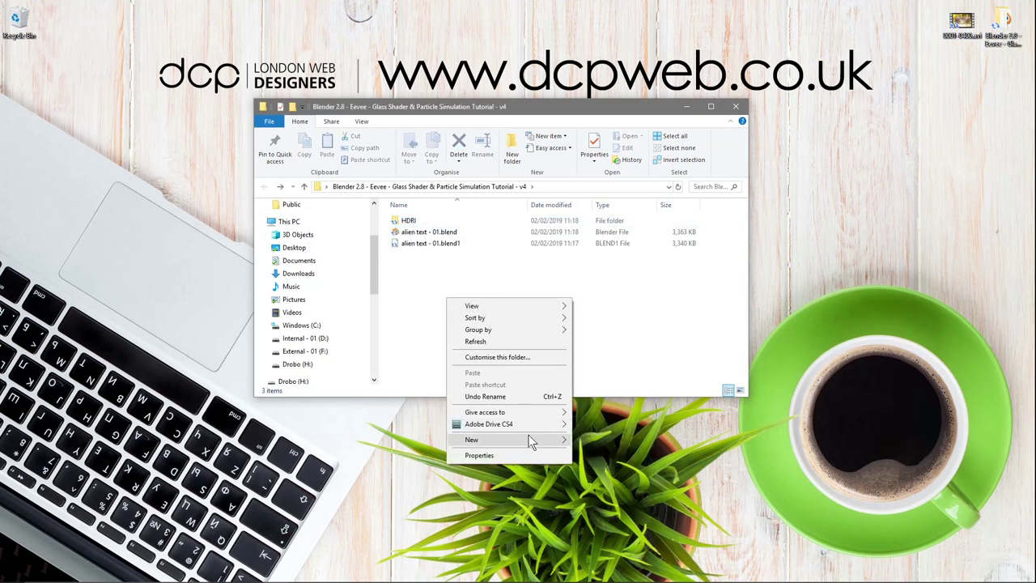
mouse_move(526, 440)
click(609, 414)
text(note.txt)
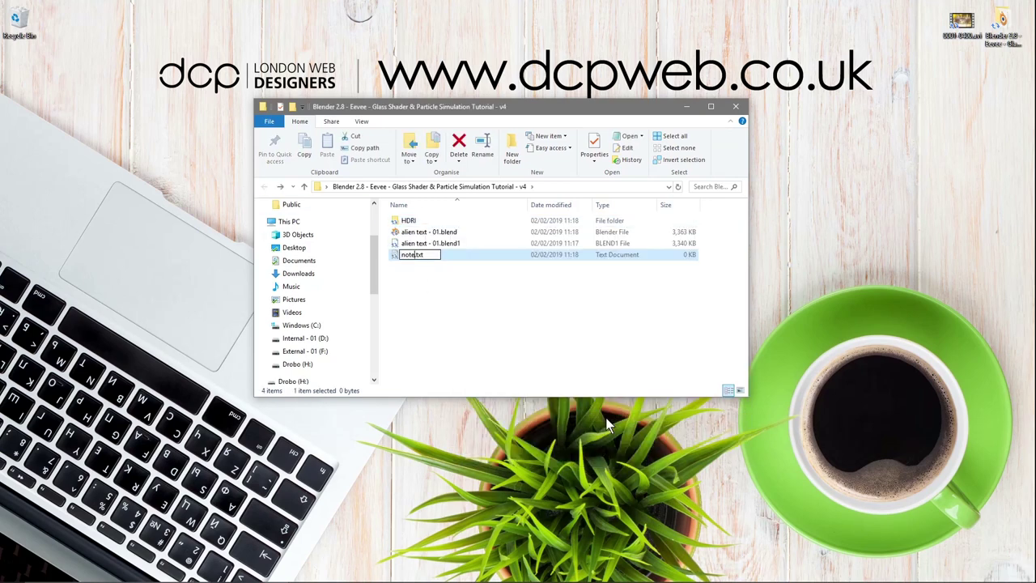
click(609, 424)
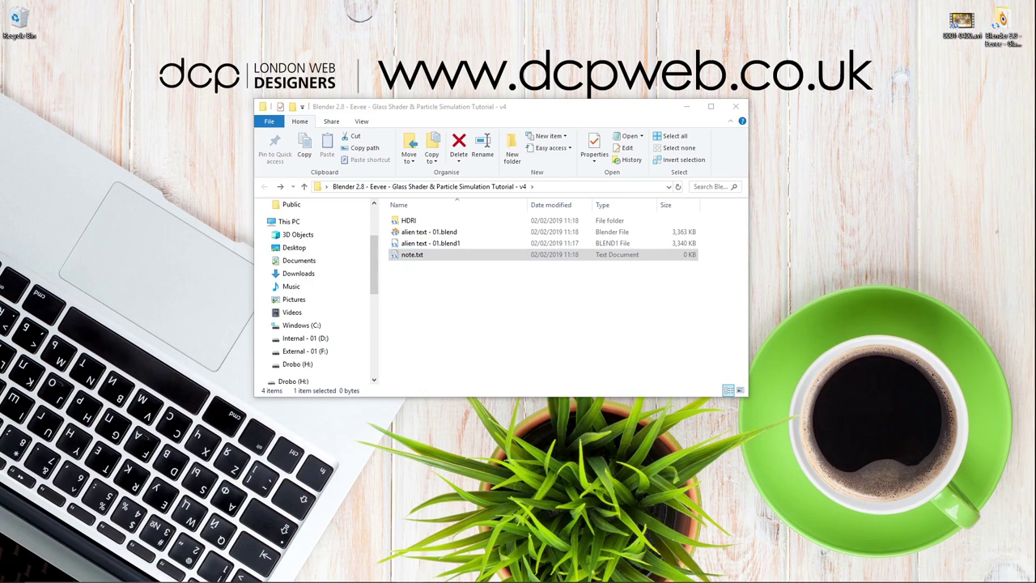
Switch back to Chrome and open the Night category of HDRIs on HDRI Haven.
key(alt+Tab)
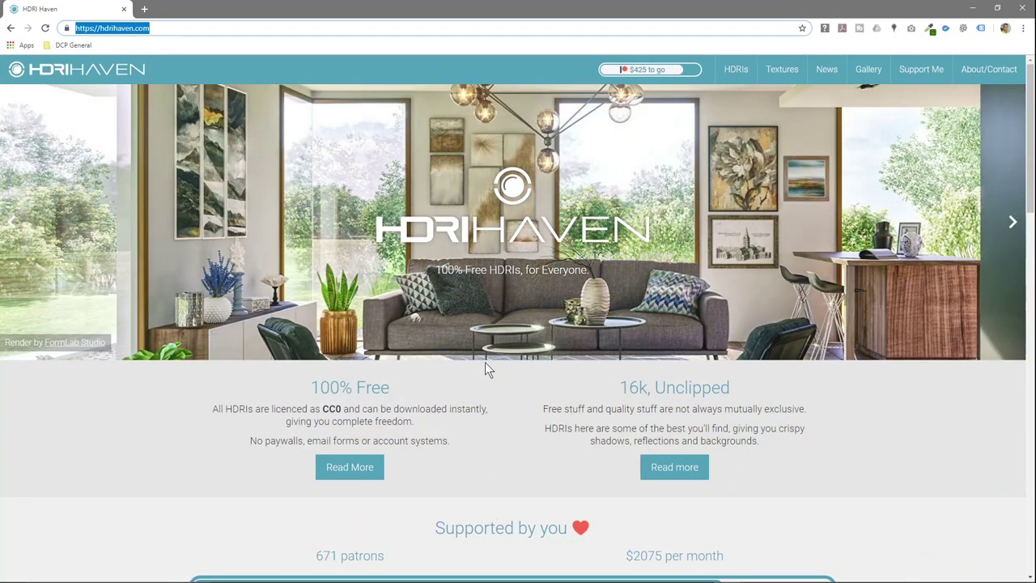
scroll(486, 365, down, 6)
click(510, 413)
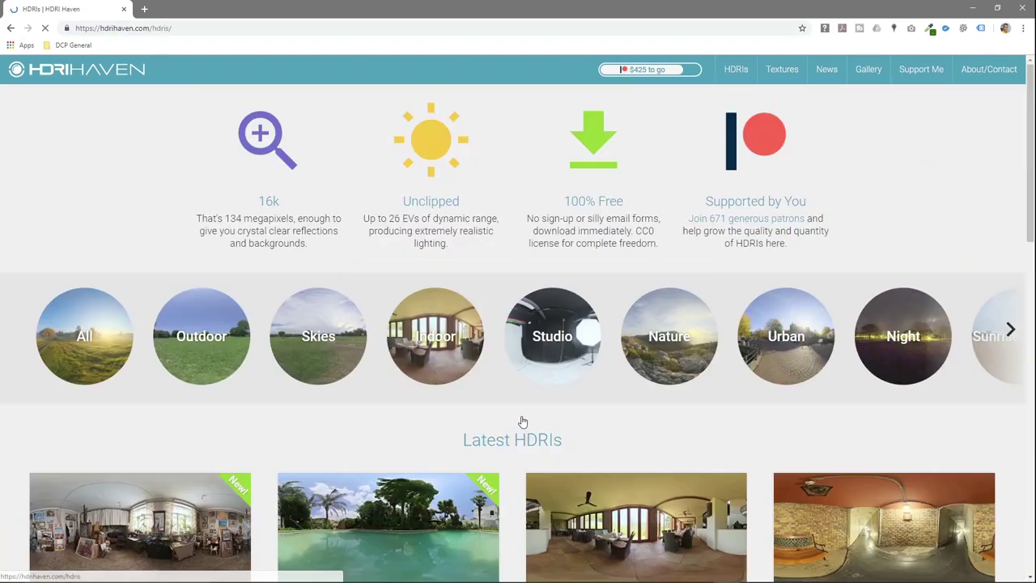
click(928, 340)
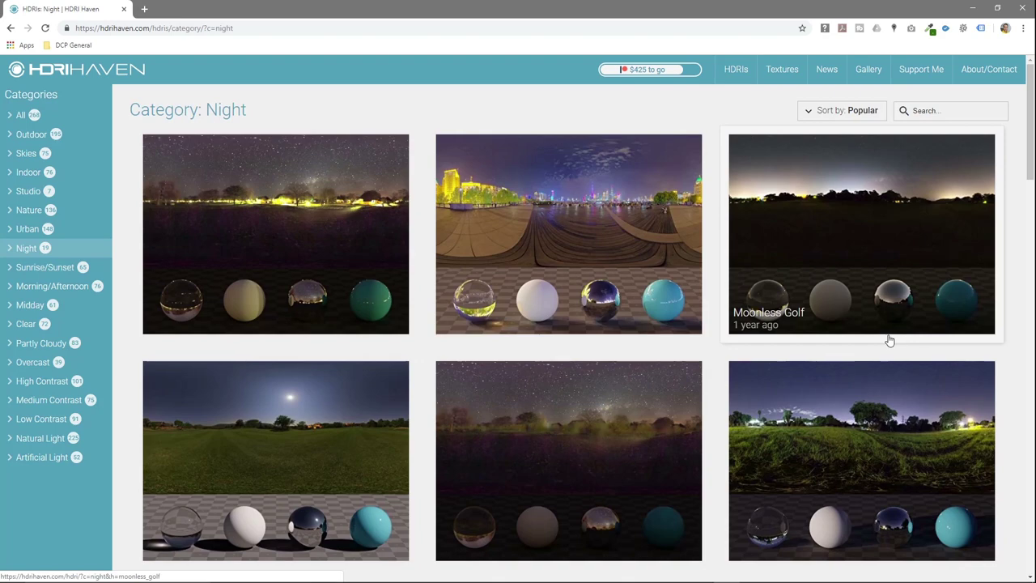
Download the Shanghai Bund HDRI in 4k and return to the Night category.
click(541, 225)
scroll(476, 259, down, 5)
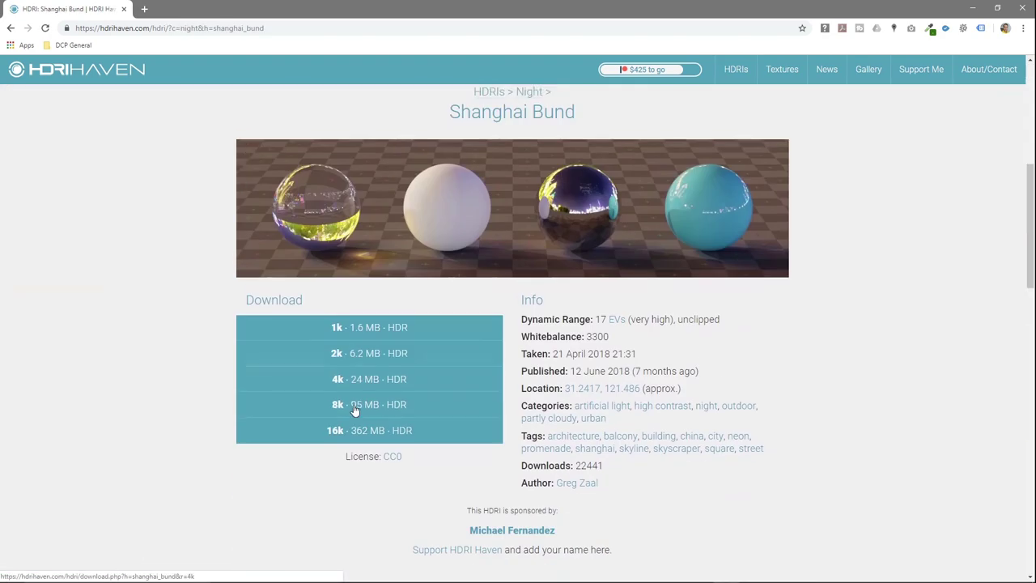
click(349, 372)
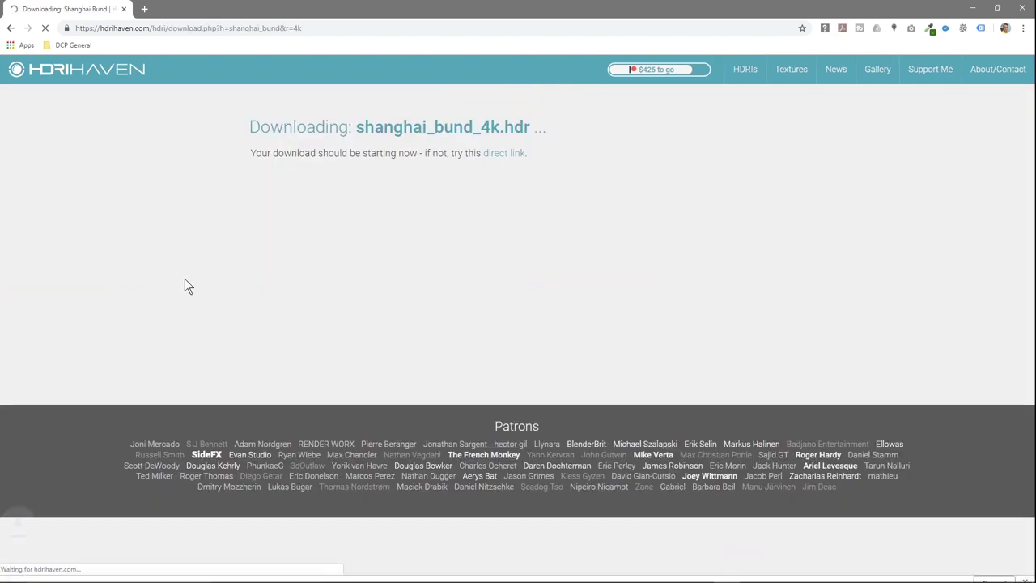
click(11, 29)
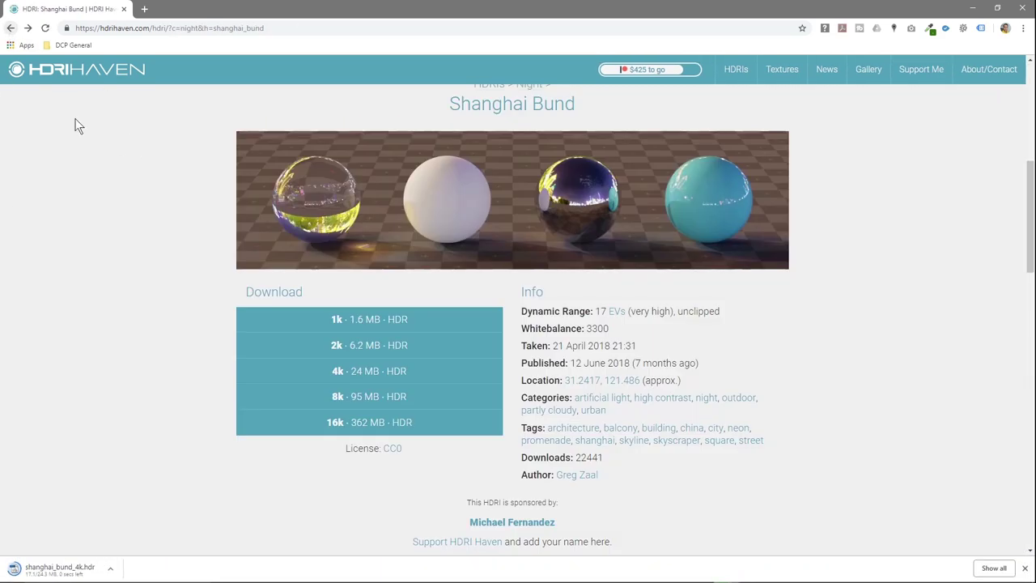
click(11, 28)
Download the Fireplace HDRI in 4k and go back to the Night category.
scroll(439, 282, down, 5)
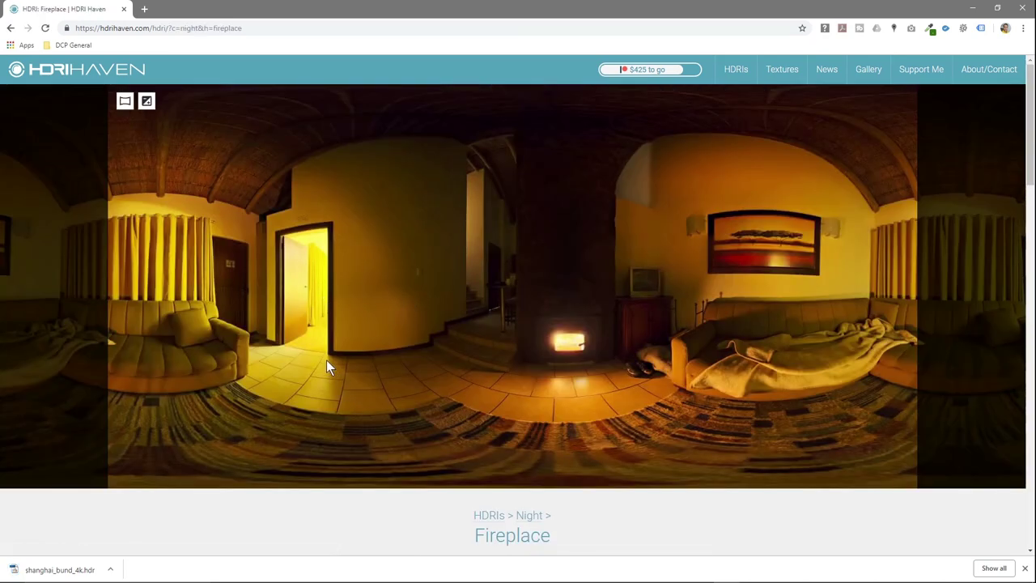
scroll(326, 360, down, 5)
click(335, 322)
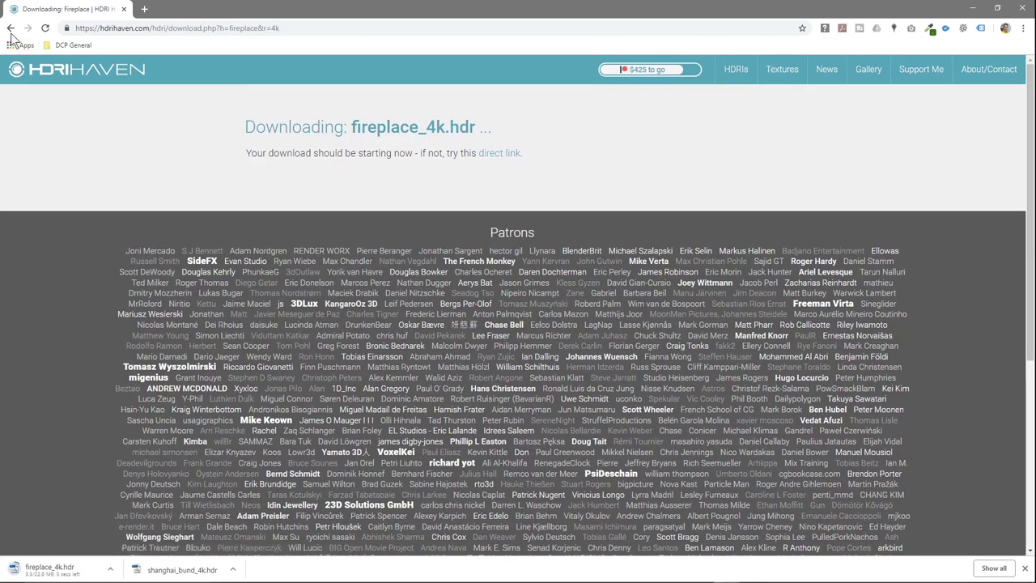
click(10, 28)
click(11, 28)
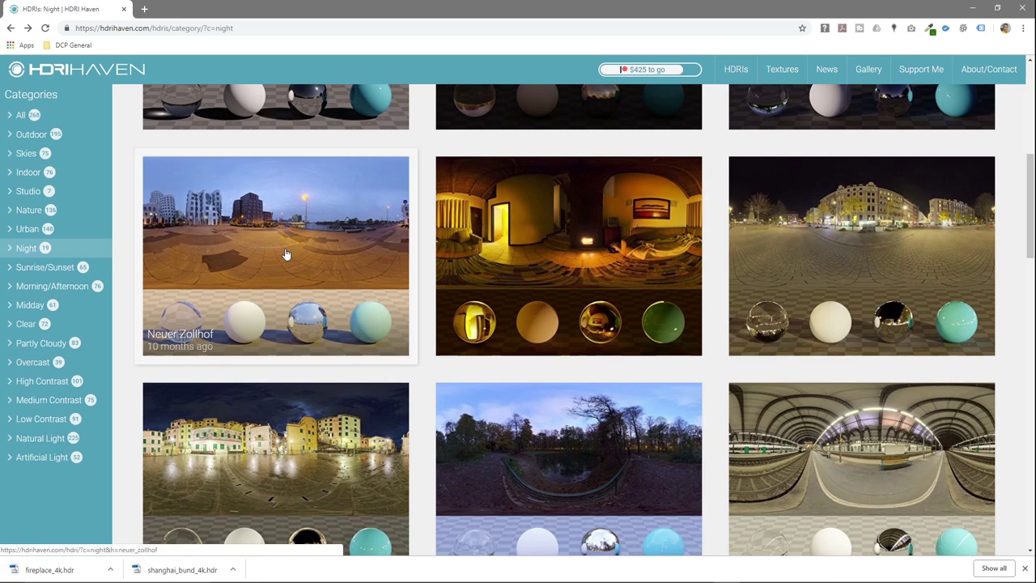
Download the Neuer Zollhof HDRI in 4k.
click(249, 222)
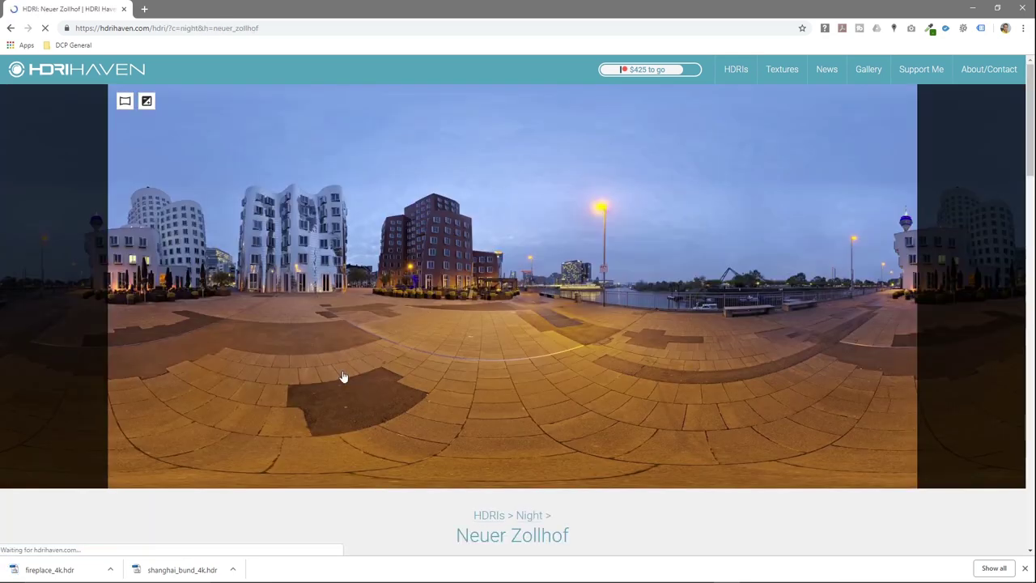
scroll(396, 397, down, 3)
scroll(383, 370, down, 2)
scroll(380, 363, up, 1)
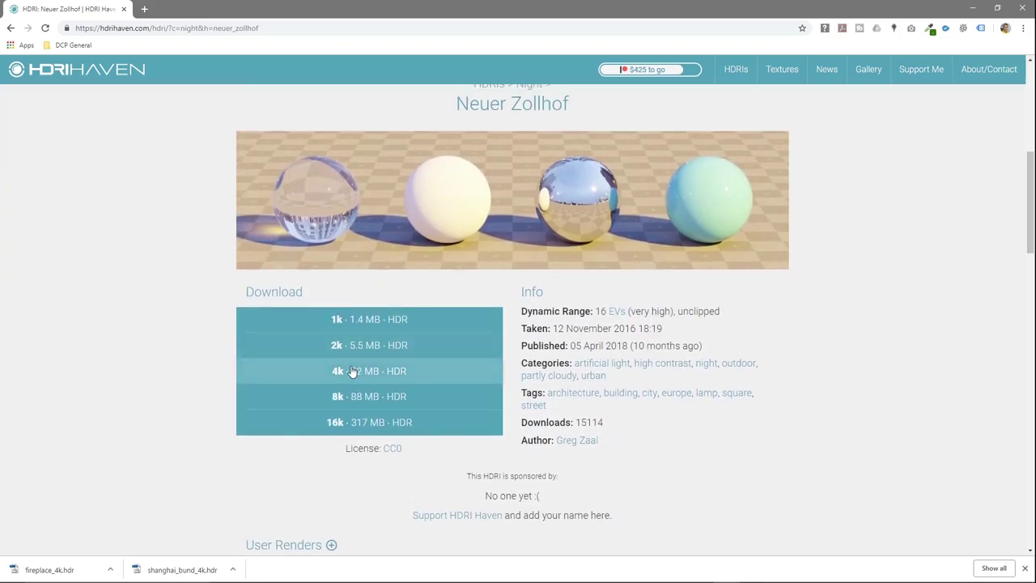
click(351, 371)
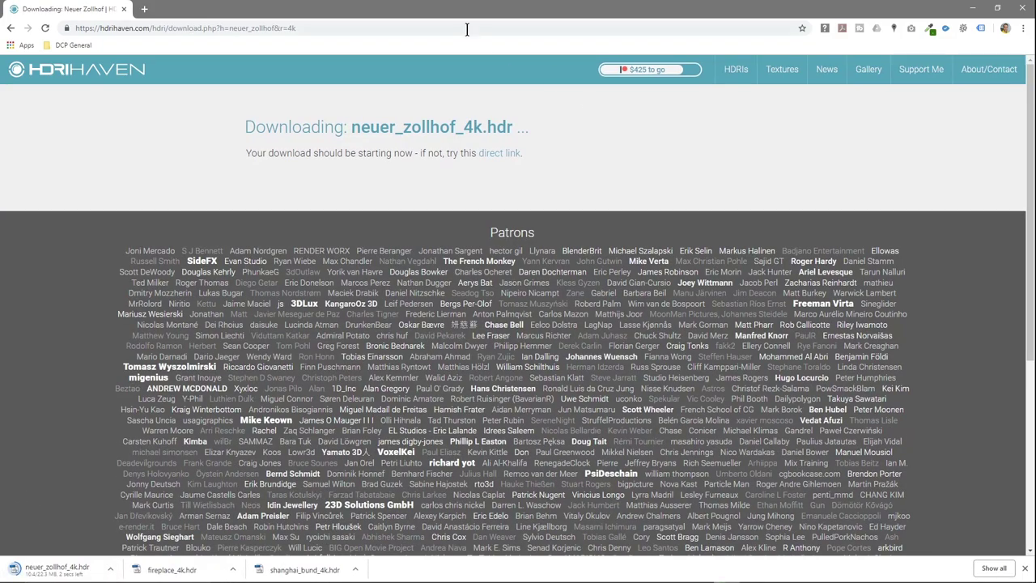
Open the project's HDRI folder beside Chrome and copy the downloaded shanghai_bund_4k.hdr, fireplace_4k.hdr and neuer_zollhof_4k.hdr files into it.
drag(474, 25, 2, 81)
click(636, 120)
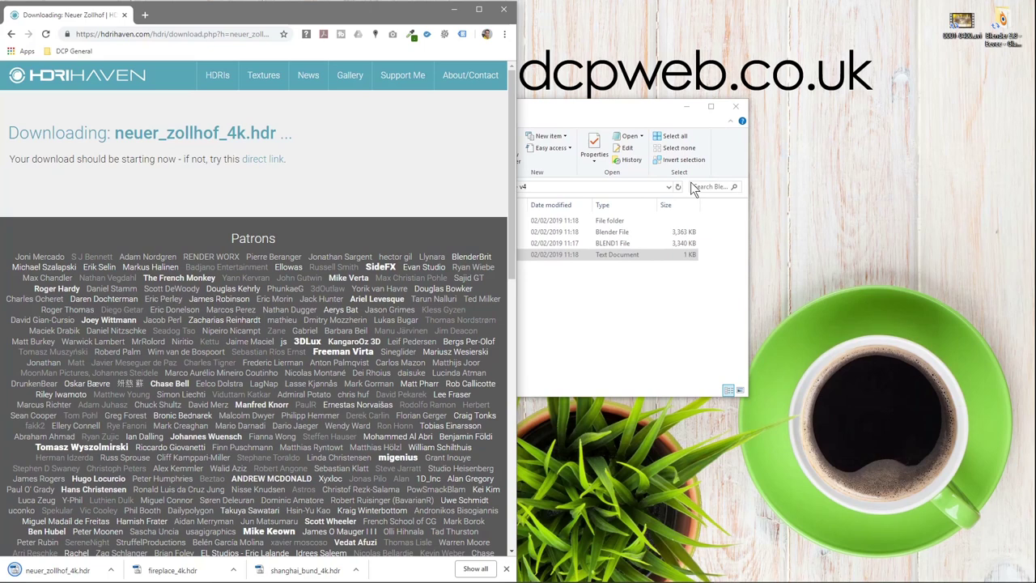
drag(636, 120, 931, 106)
double_click(699, 209)
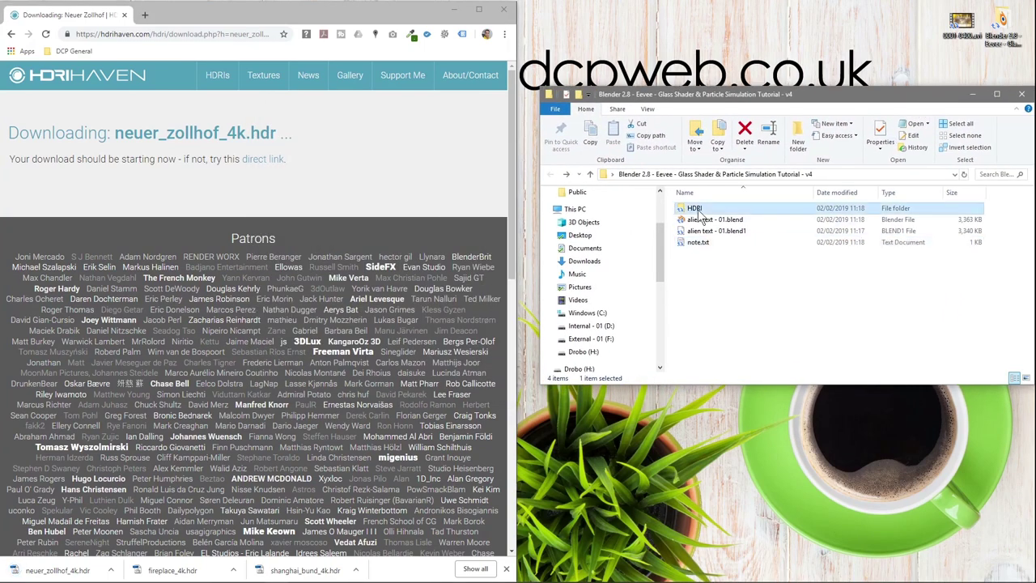
drag(342, 572, 779, 339)
drag(172, 570, 696, 349)
drag(61, 570, 751, 301)
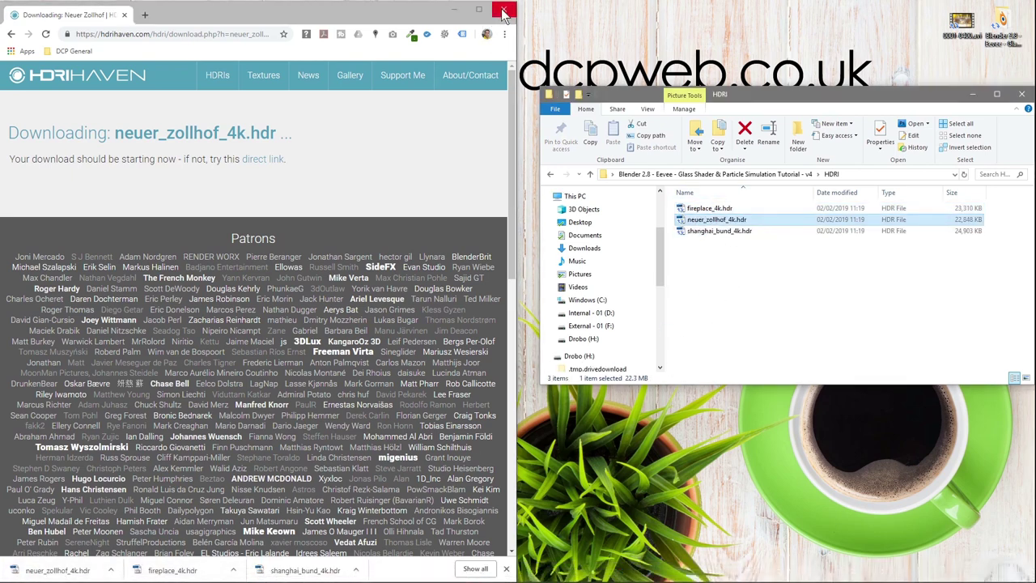
Put Chrome away, switch back to Blender and open the Shading workspace.
click(454, 10)
drag(816, 91, 663, 56)
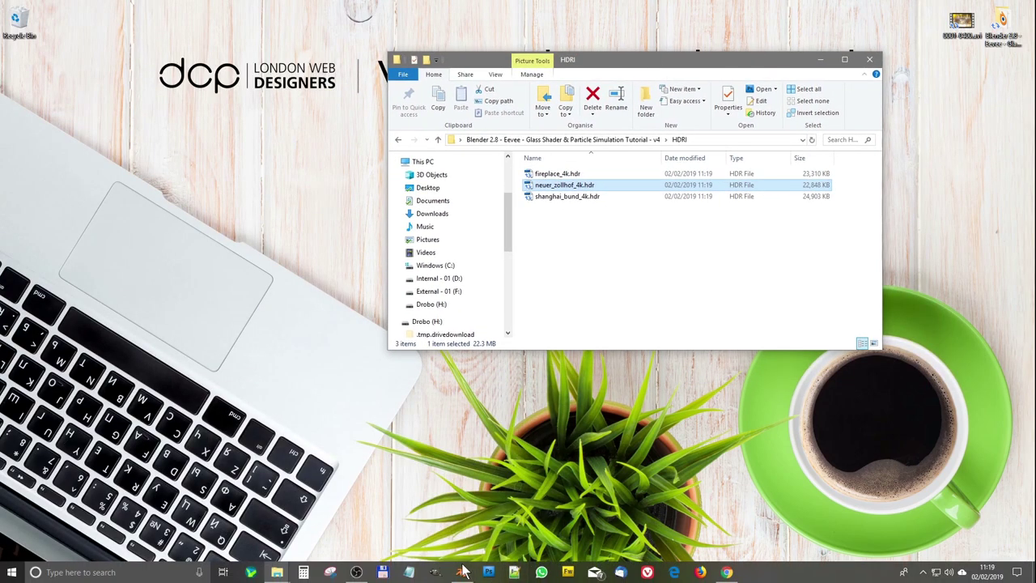
click(462, 573)
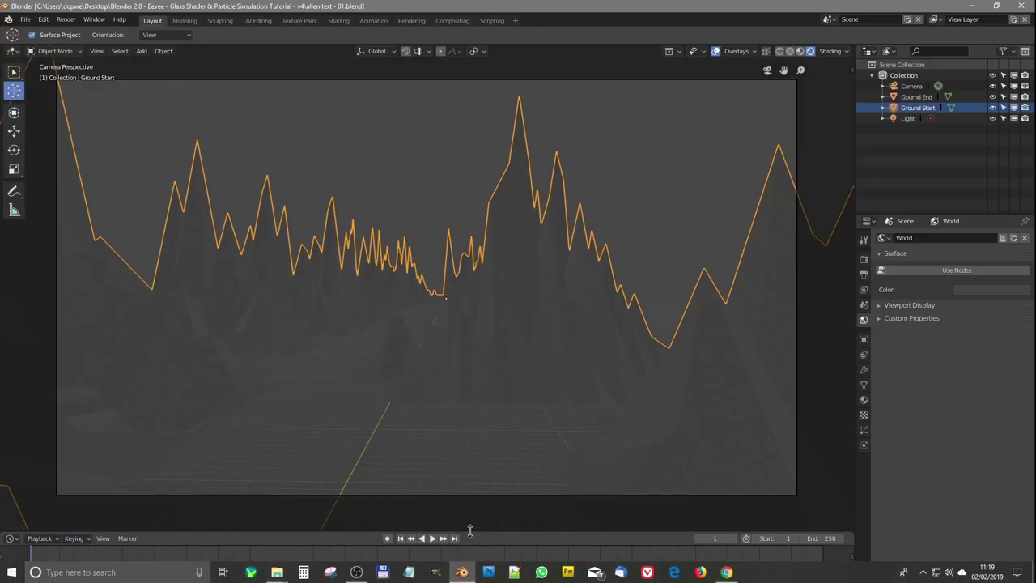
click(339, 21)
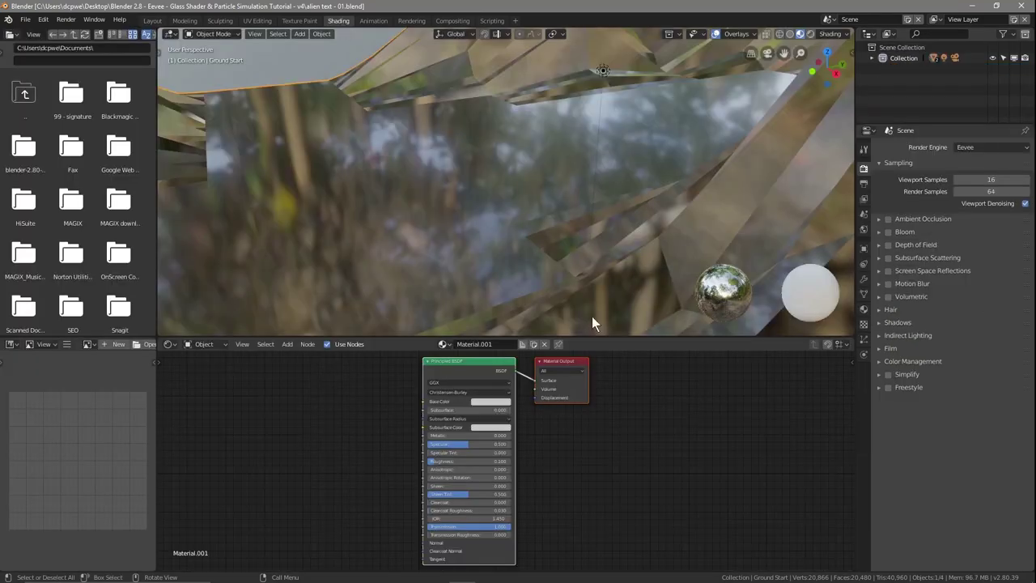
Enable nodes for the World and show the World node tree in the shader editor.
click(863, 233)
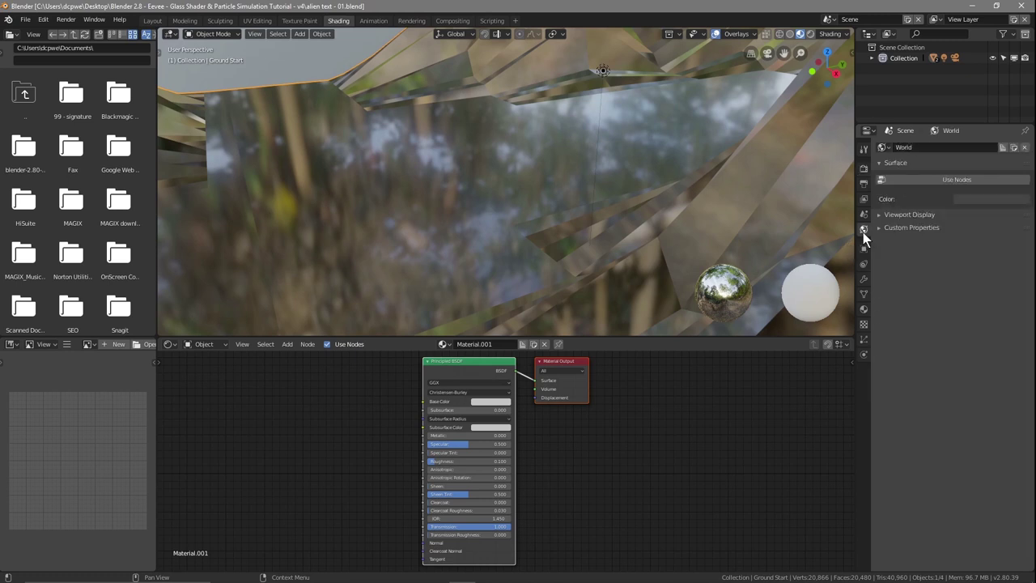
click(948, 179)
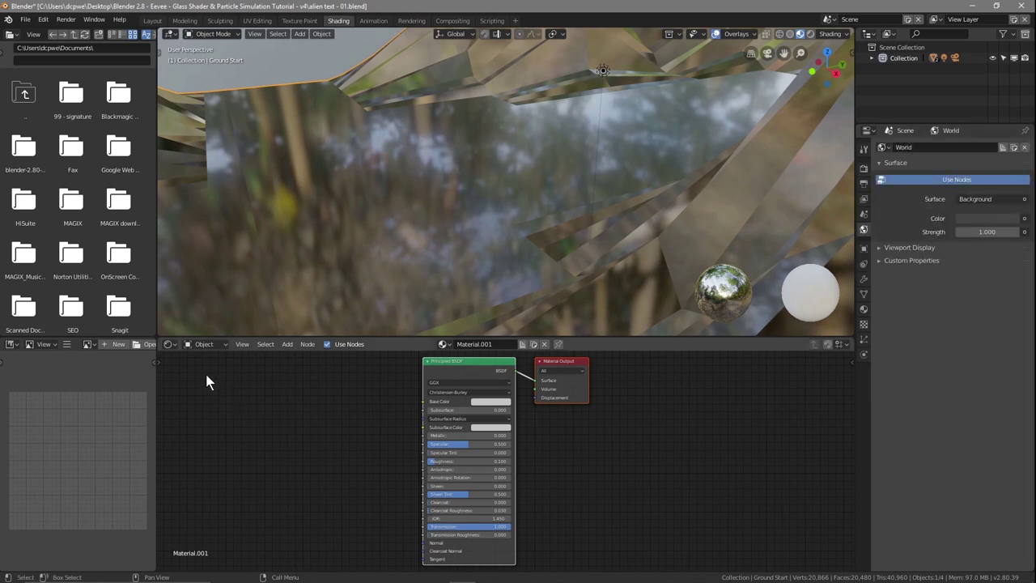
click(212, 347)
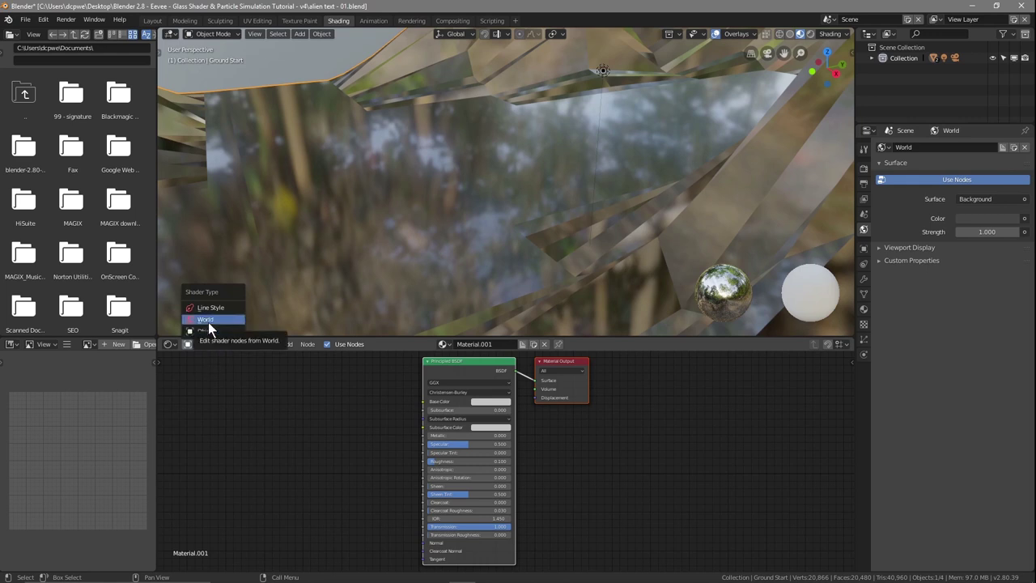
click(208, 321)
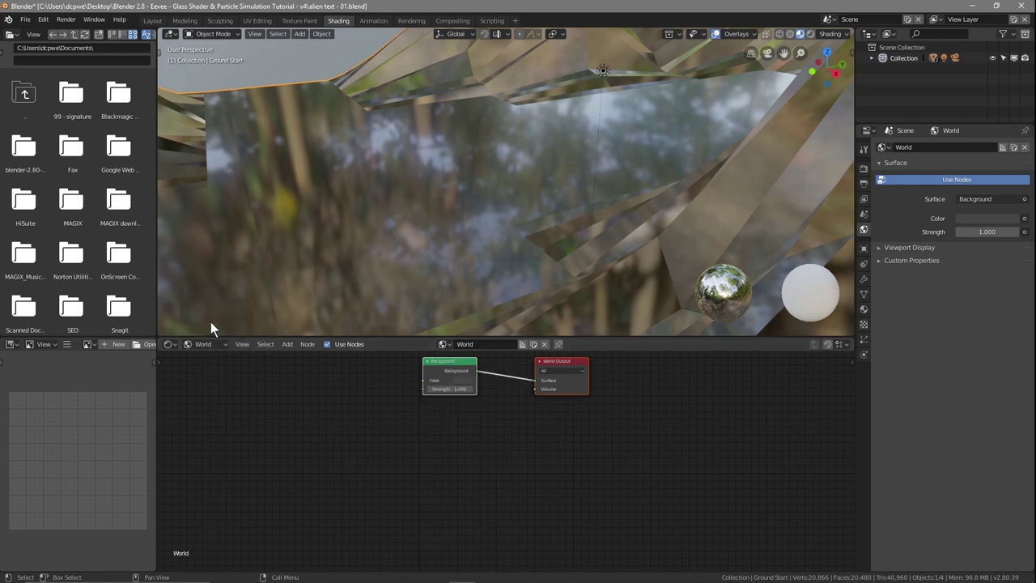
Show the scene in rendered shading through the camera and delete the world's Background node, leaving World Output moved aside.
click(810, 34)
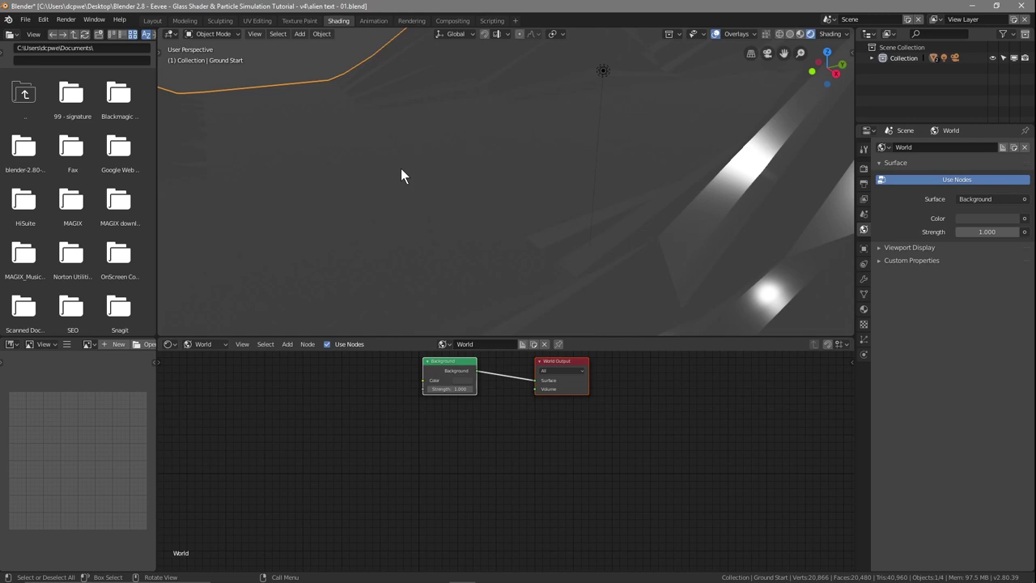
key(KP_0)
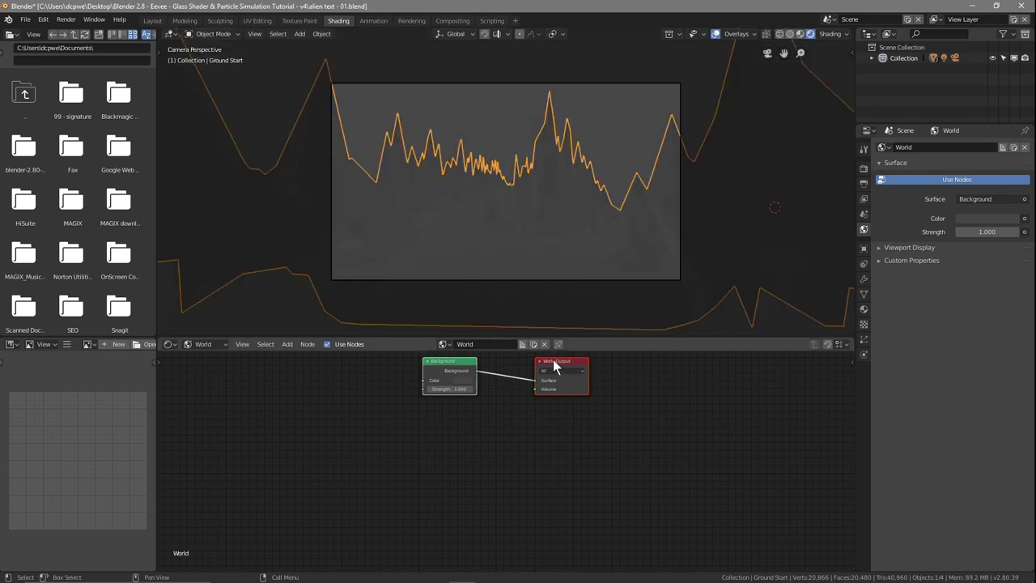
drag(554, 361, 614, 417)
drag(456, 364, 473, 414)
key(x)
scroll(498, 416, up, 5)
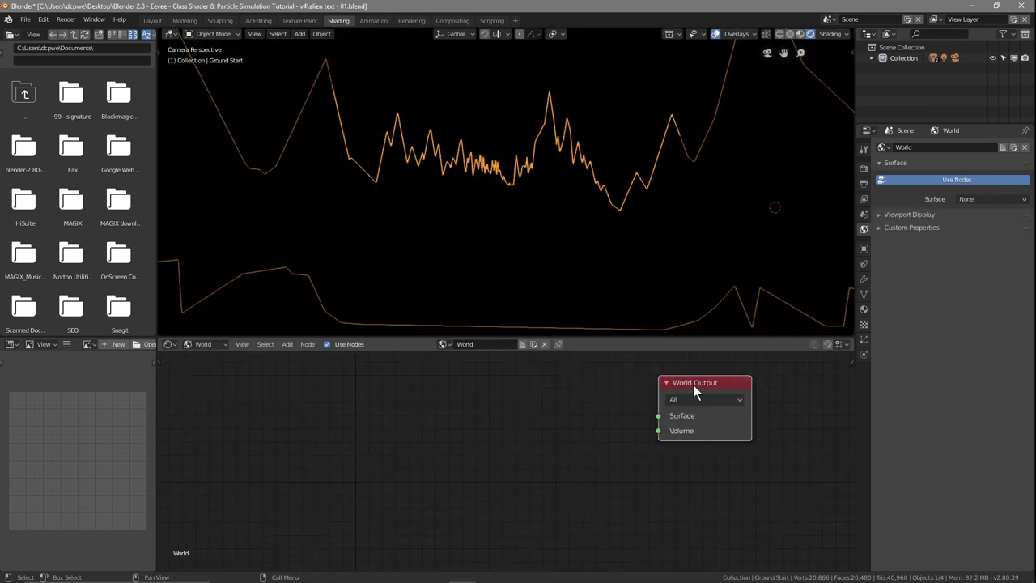
drag(693, 385, 756, 407)
Add an Environment Texture node before the World Output node.
key(shift+a)
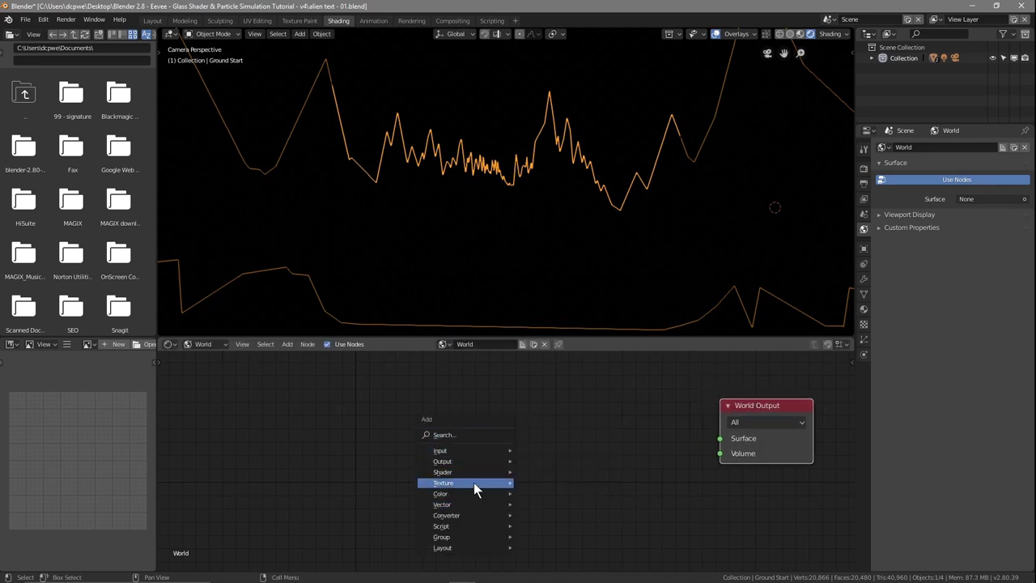
mouse_move(473, 482)
click(562, 366)
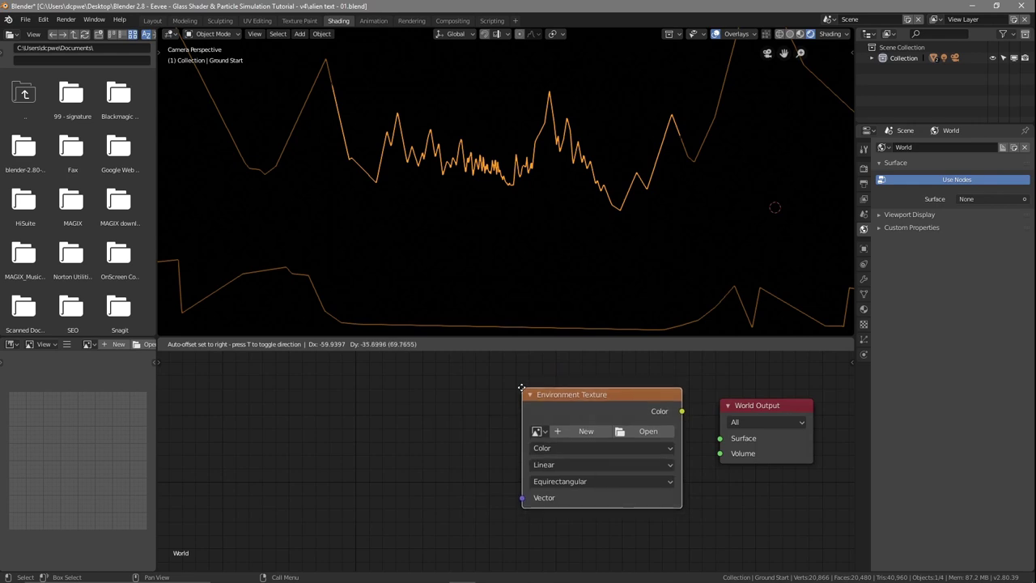
click(510, 392)
Add a Texture Coordinate node and a Mapping node ahead of the Environment Texture node.
key(shift+a)
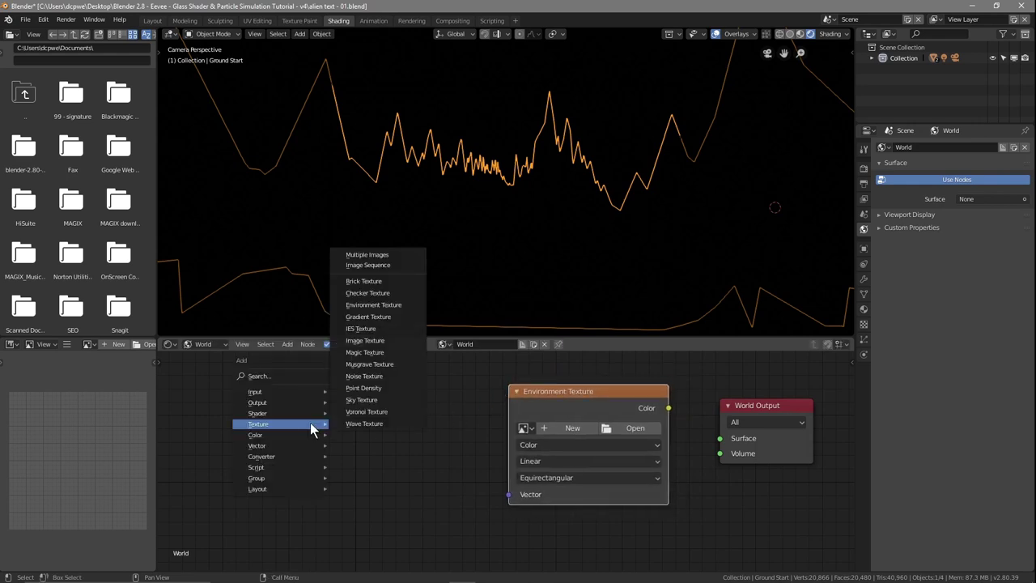
mouse_move(301, 396)
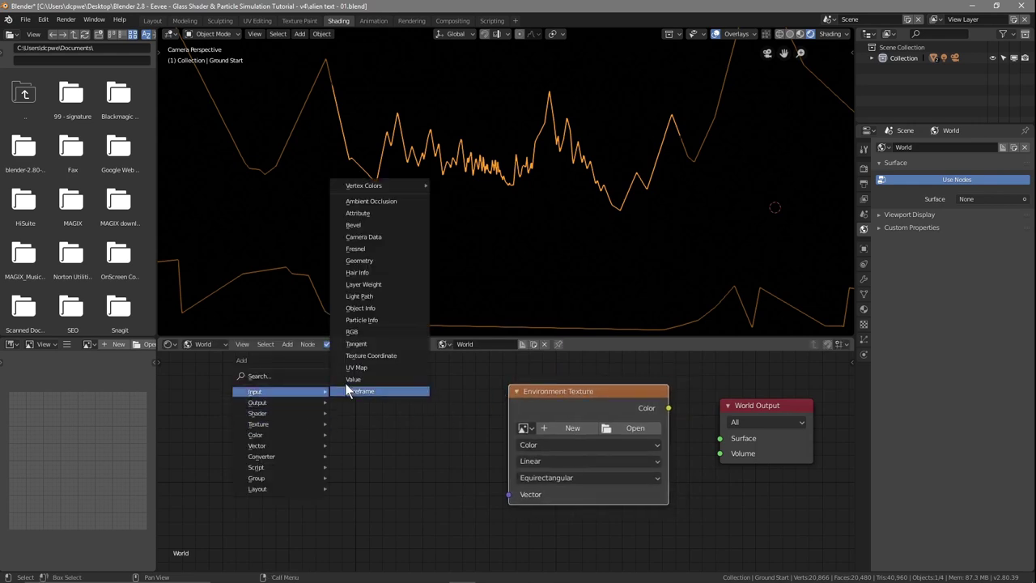
click(371, 356)
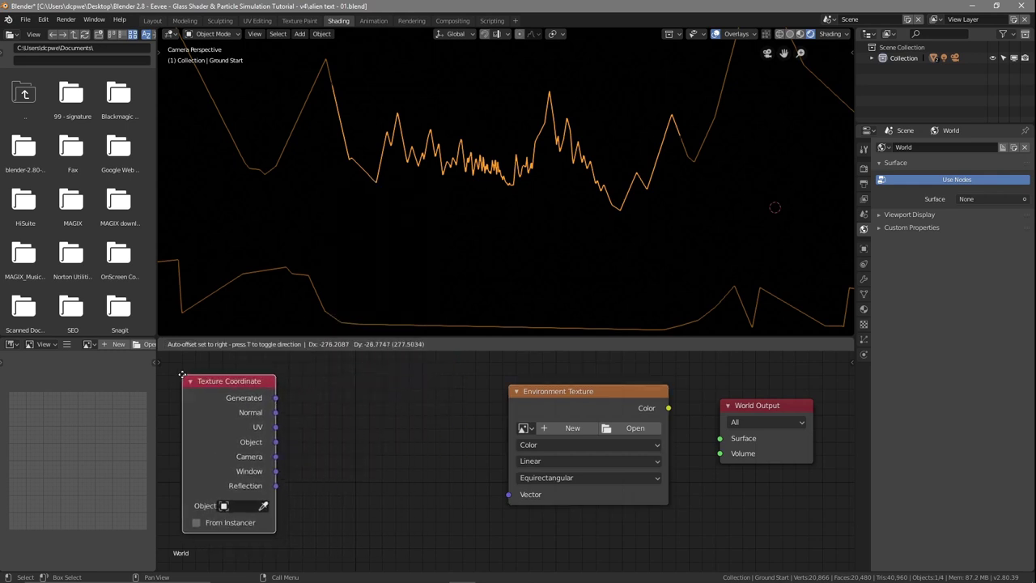
click(180, 375)
key(shift+a)
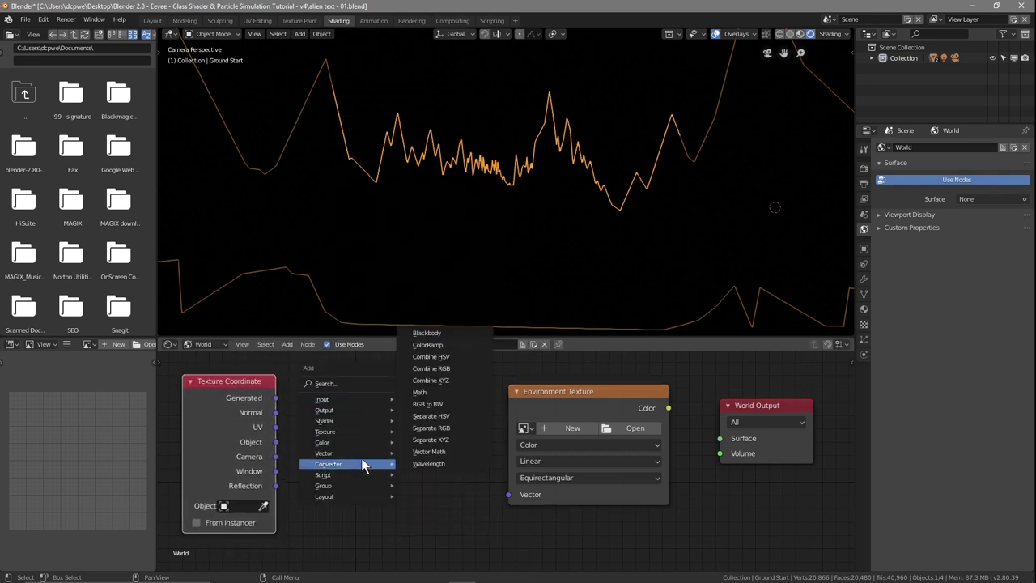
mouse_move(360, 454)
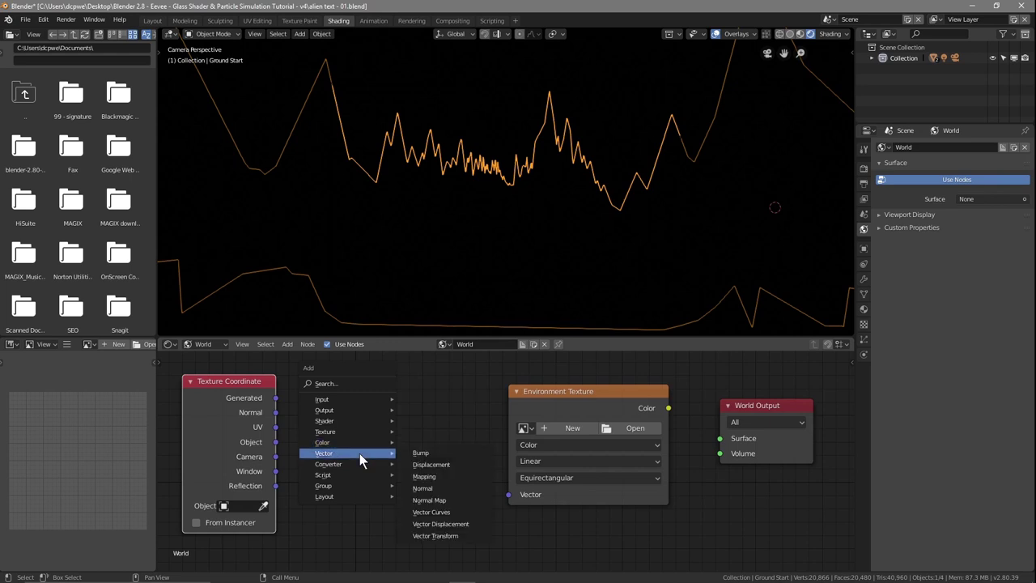
click(423, 477)
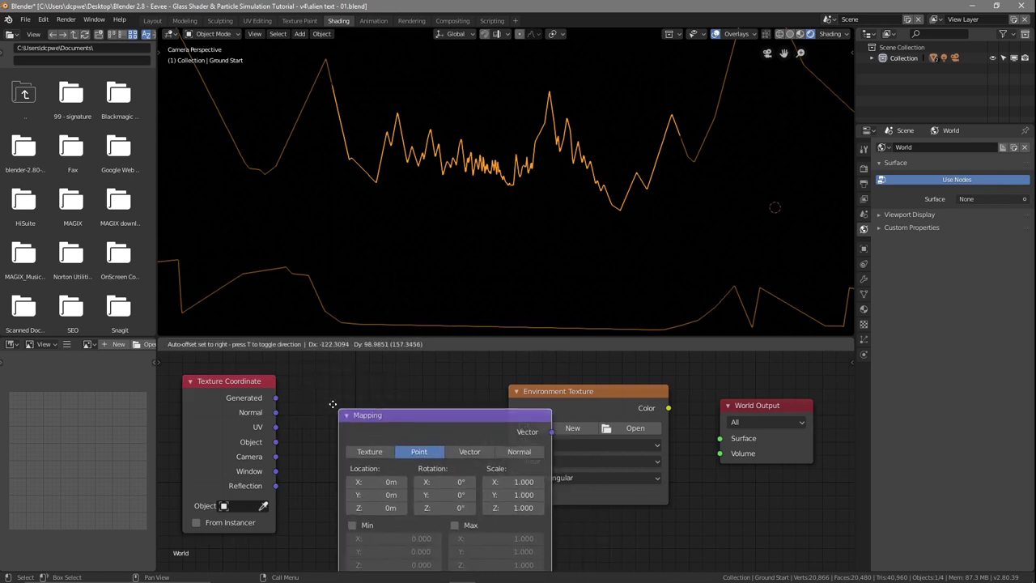
click(287, 367)
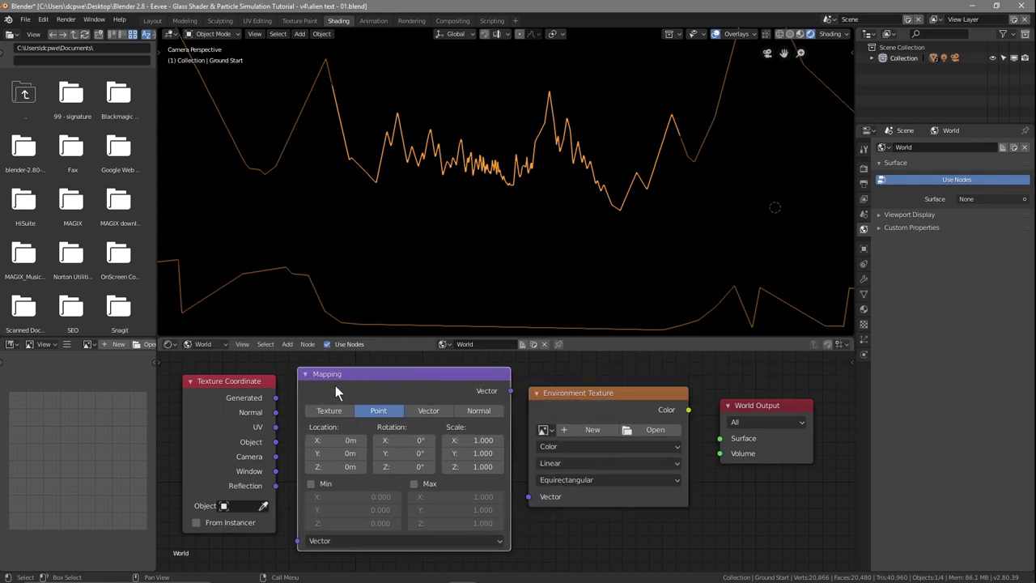
Link Texture Coordinate through Mapping to the Environment Texture's Vector, and connect its Color to the World Output's Surface.
drag(275, 413, 301, 541)
drag(510, 391, 526, 478)
drag(510, 391, 529, 499)
drag(589, 393, 600, 397)
drag(510, 392, 539, 497)
drag(744, 411, 762, 411)
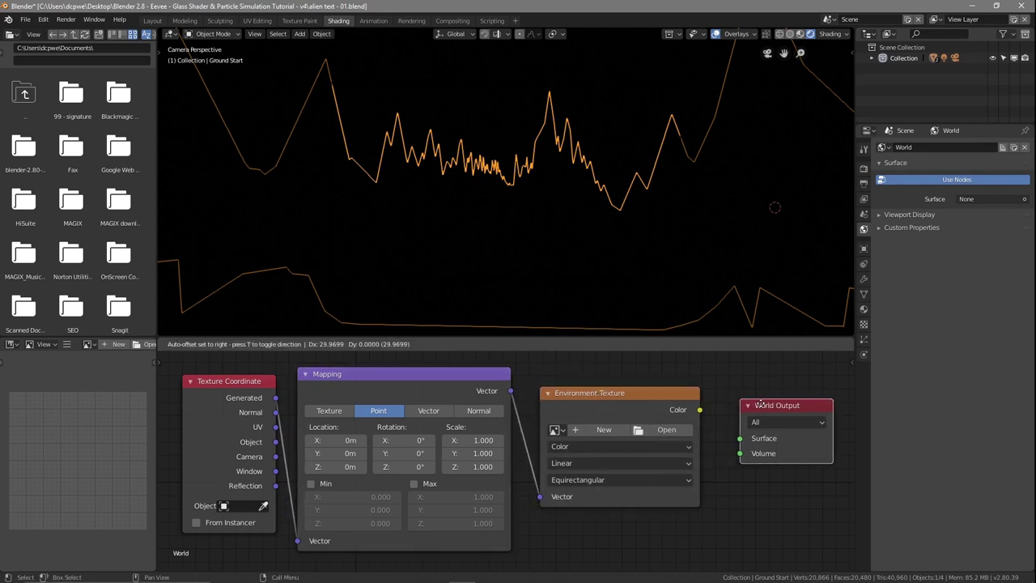
drag(700, 410, 738, 445)
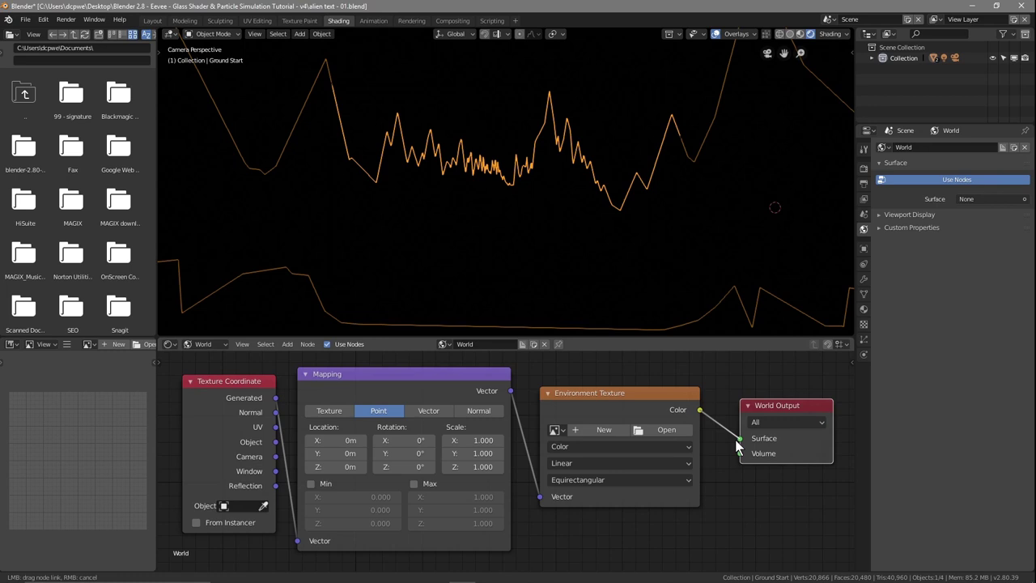
Load fireplace_4k.hdr from the HDRI folder into the Environment Texture node and render a test image.
click(657, 429)
click(161, 87)
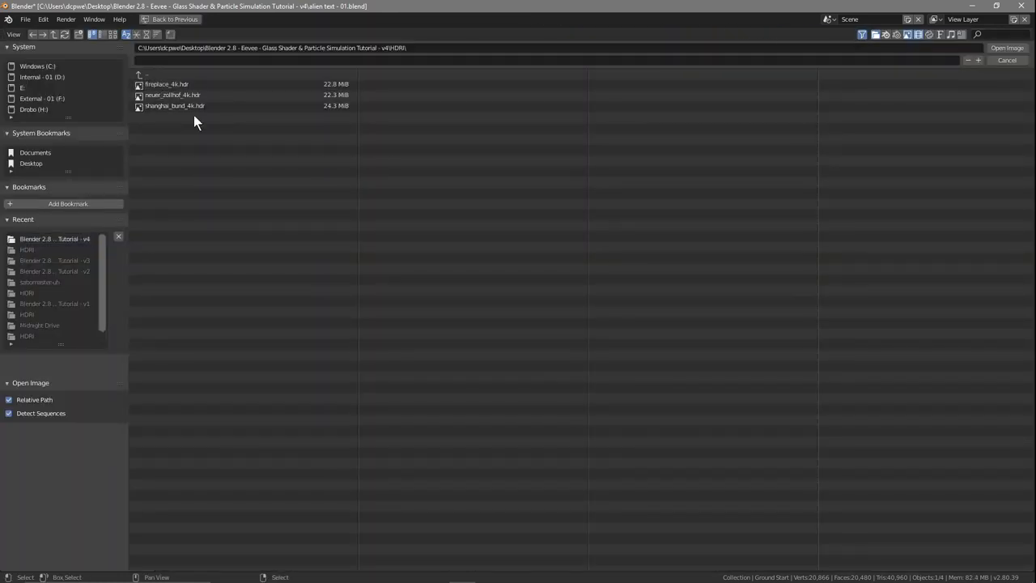
click(175, 85)
click(1004, 48)
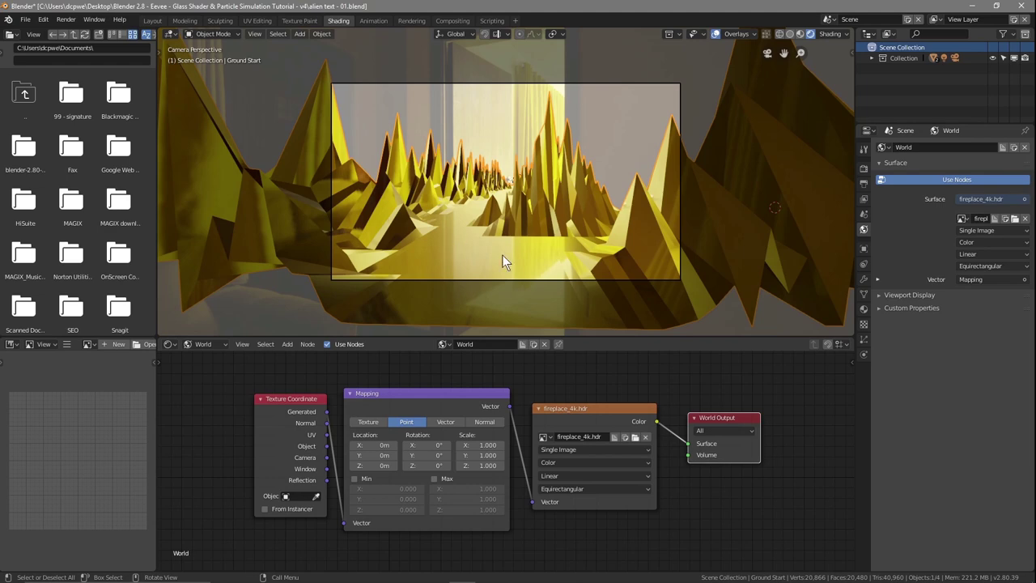
key(F12)
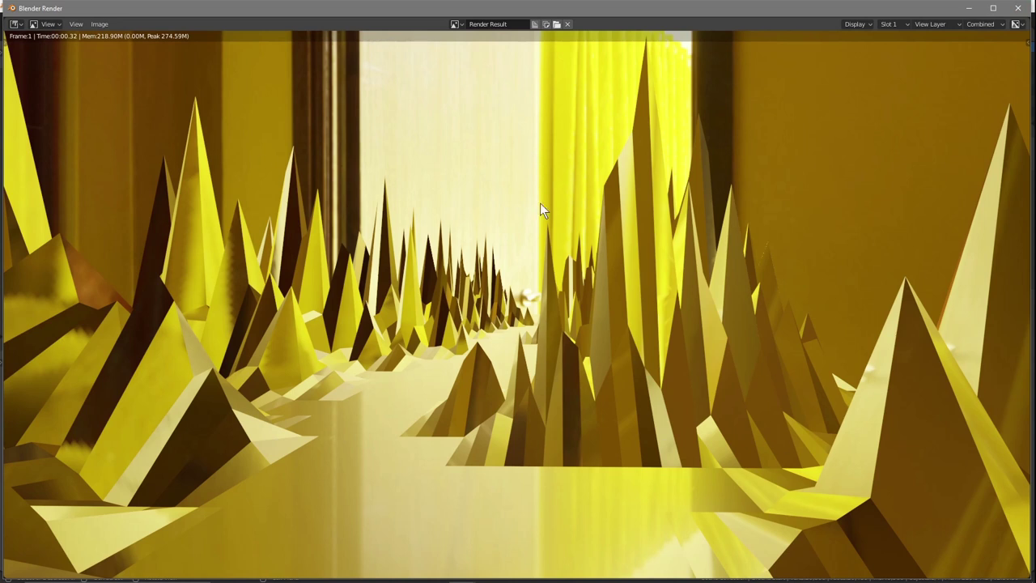
click(1018, 9)
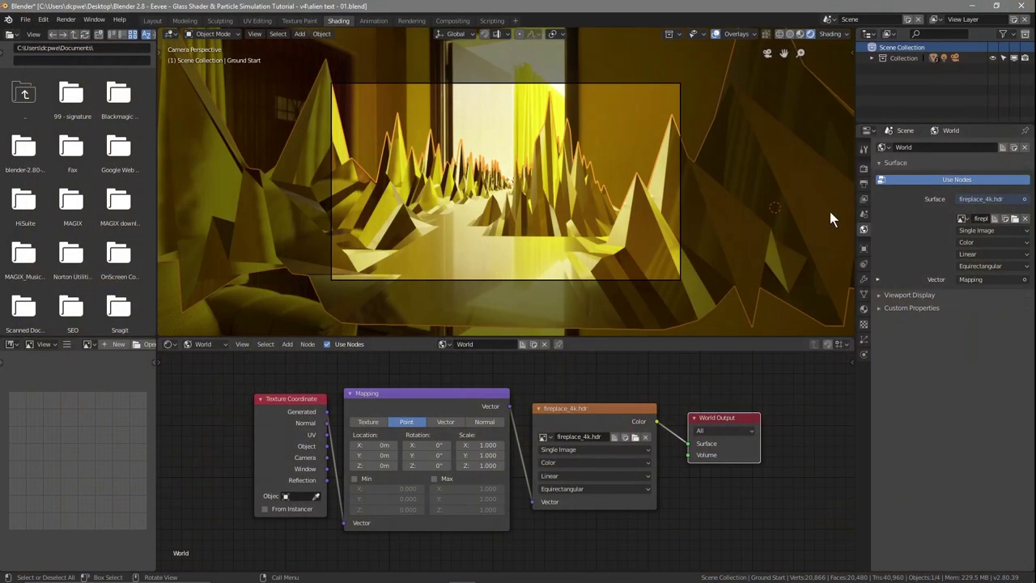
Enable Bloom and Screen Space Reflections in the Eevee render settings, with Half Res Trace turned off.
click(865, 168)
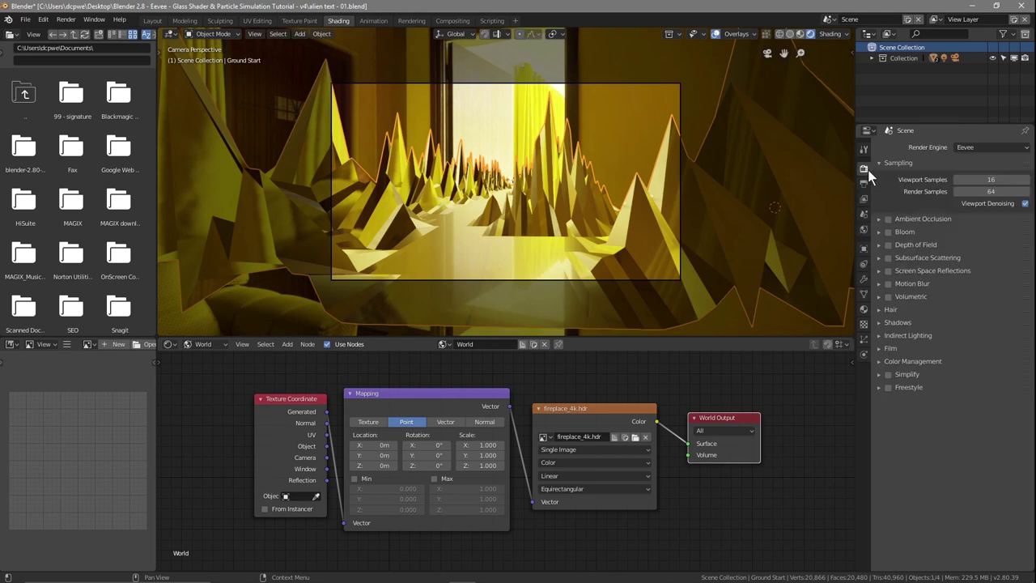
click(889, 231)
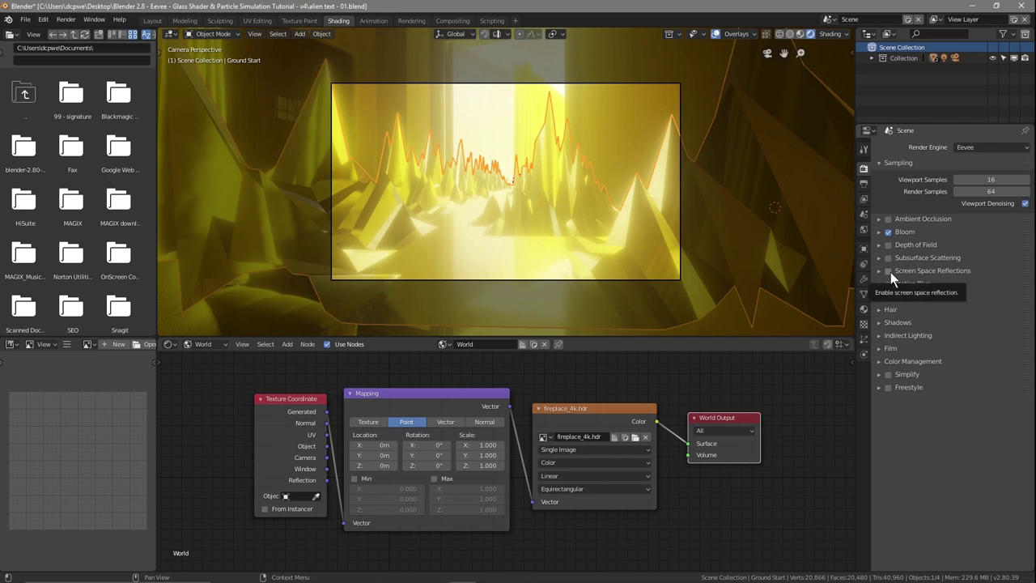
click(889, 271)
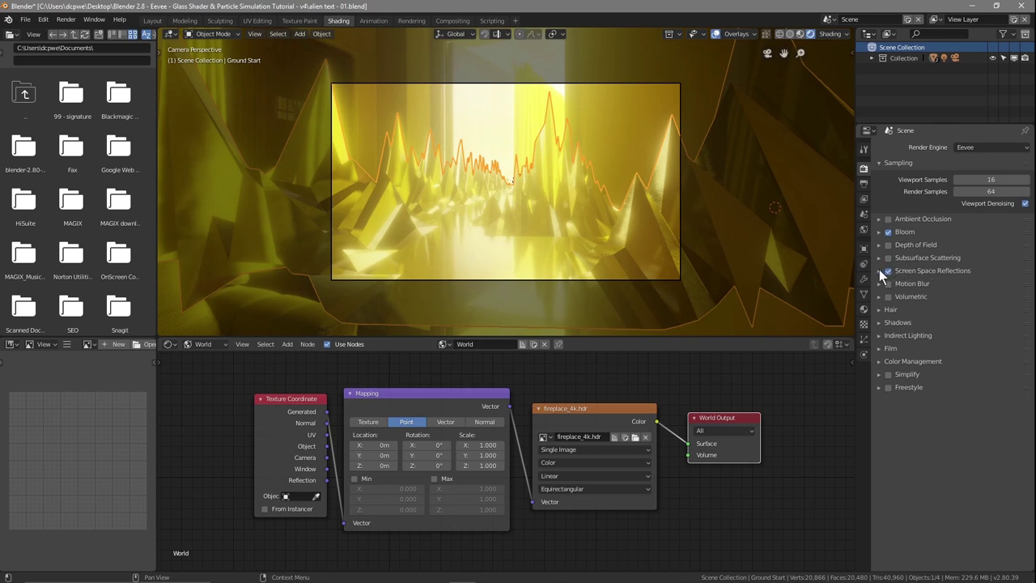
click(879, 271)
click(1015, 300)
click(1014, 289)
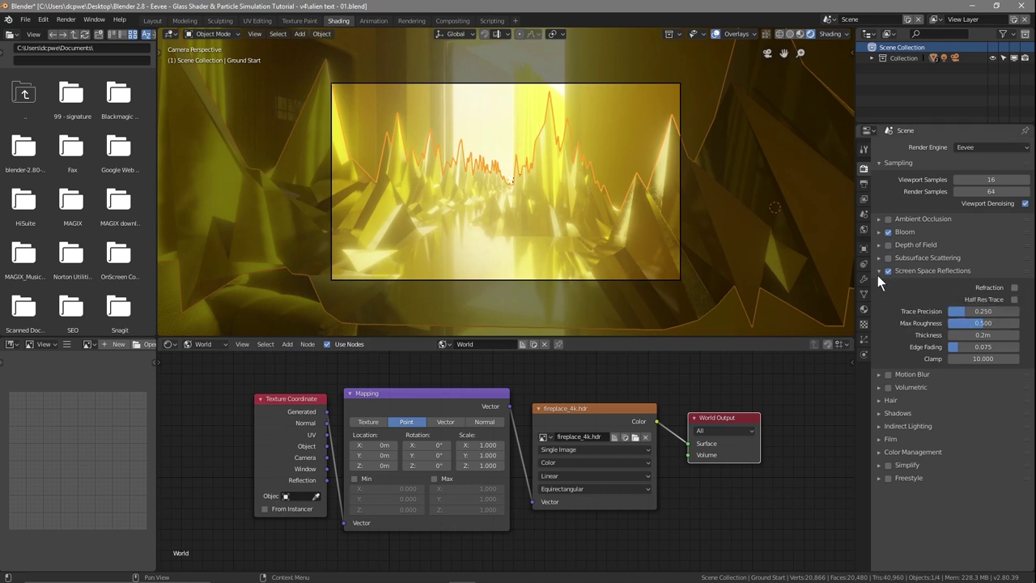
Space out the Mapping, Environment Texture and World Output nodes in the world node tree.
drag(578, 407, 591, 408)
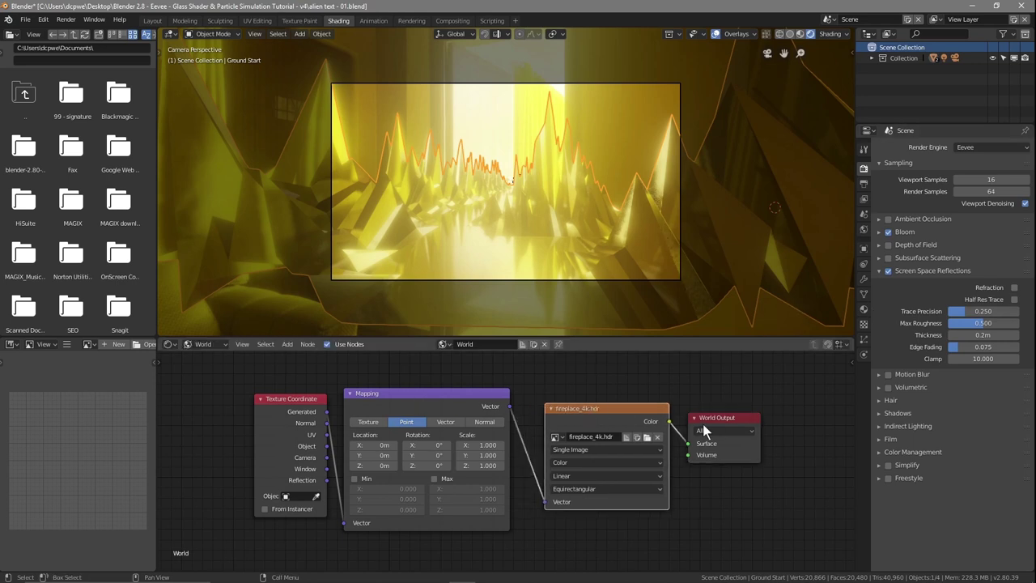
drag(703, 431, 714, 430)
drag(641, 409, 668, 410)
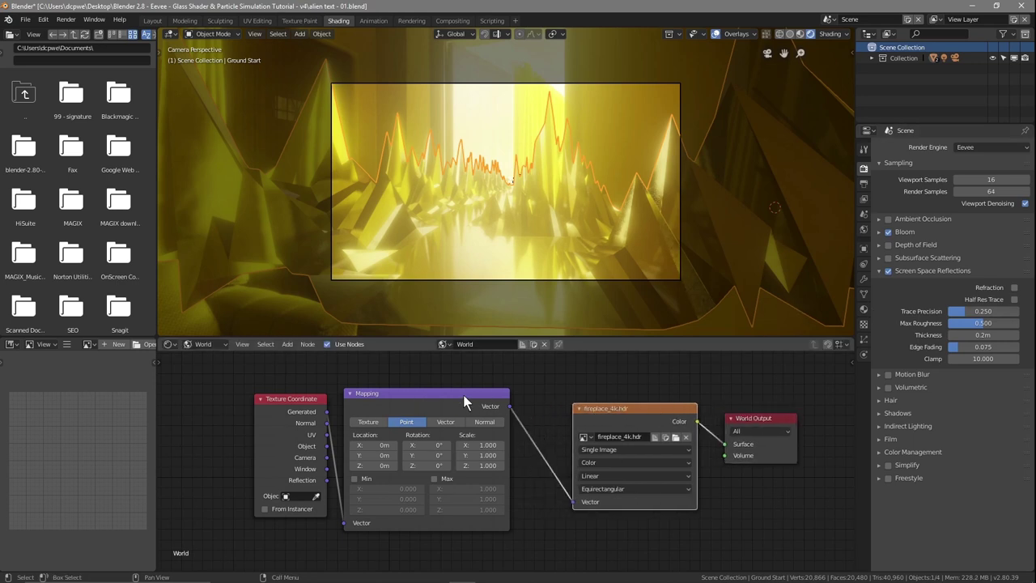
drag(465, 400, 488, 399)
Set the Mapping node's Z rotation to 15.7° to turn the HDRI background.
drag(448, 466, 492, 465)
scroll(374, 200, down, 3)
scroll(396, 207, down, 2)
scroll(417, 217, up, 2)
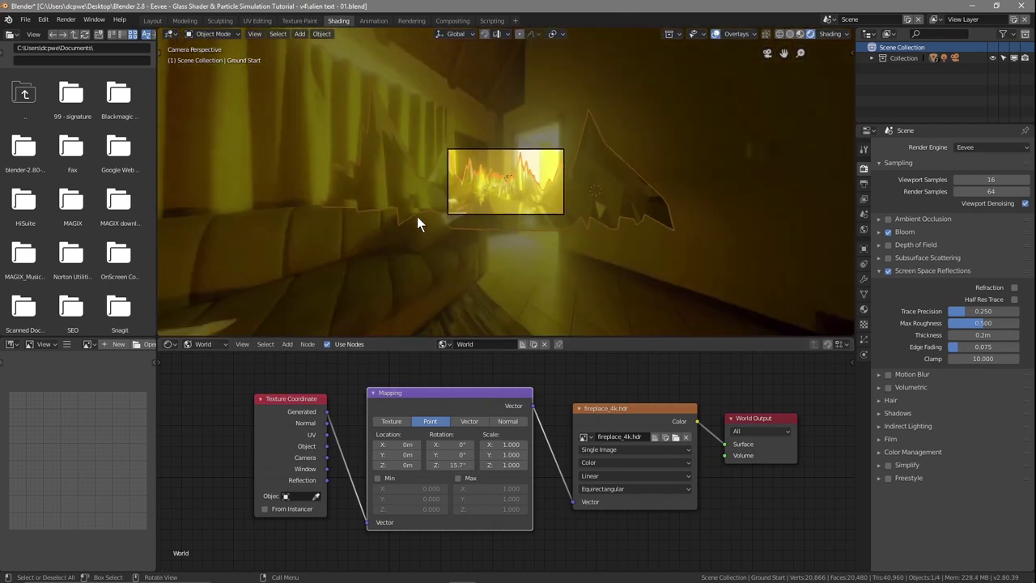
Try a Z rotation of 218° on the Mapping node and check the HDRI background through the camera.
middle_drag(417, 216, 505, 191)
drag(449, 466, 573, 465)
scroll(277, 233, up, 2)
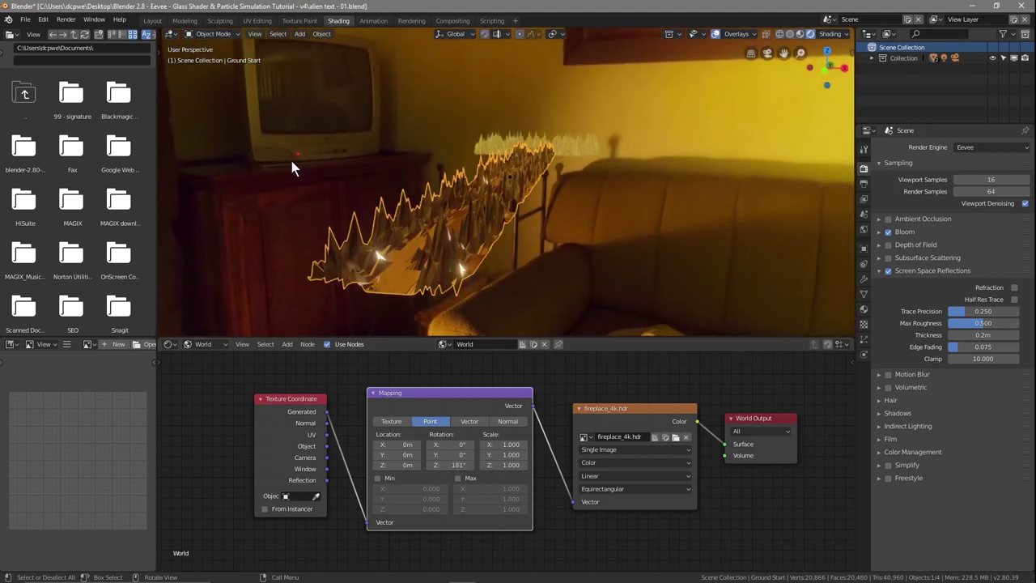
mouse_move(449, 466)
mouse_down()
mouse_move(490, 465)
mouse_move(438, 456)
mouse_up()
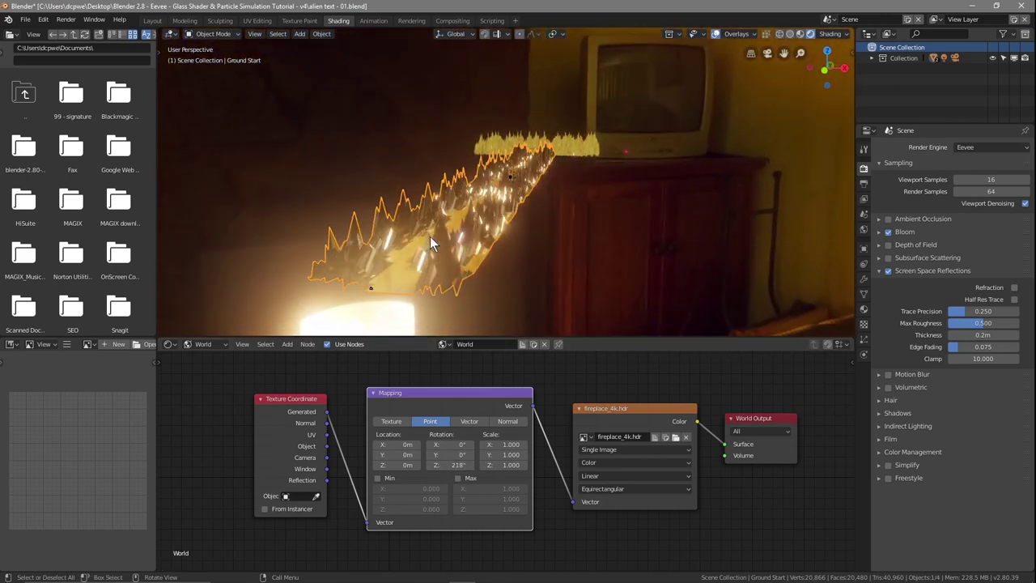
key(KP_0)
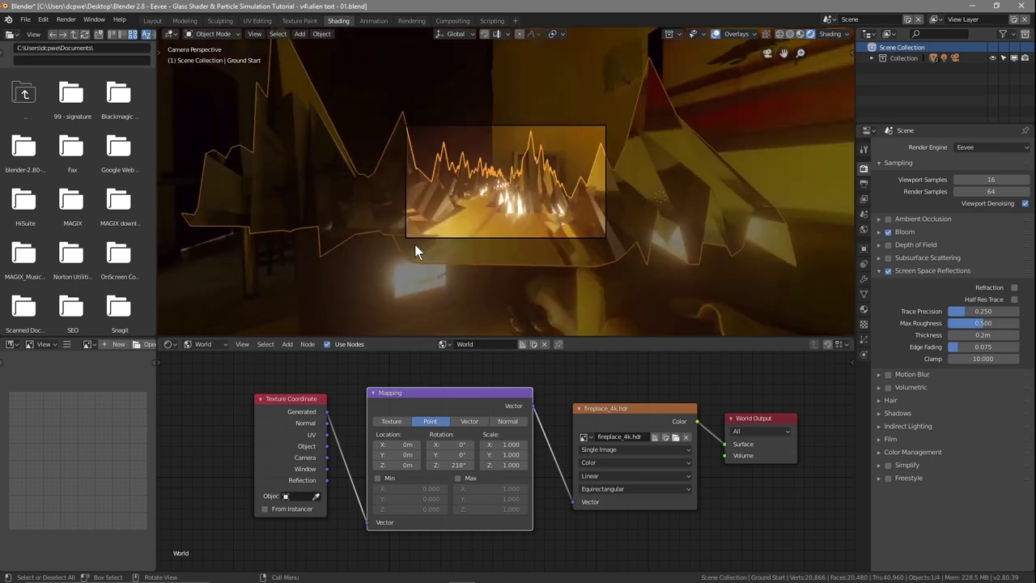
scroll(479, 227, up, 3)
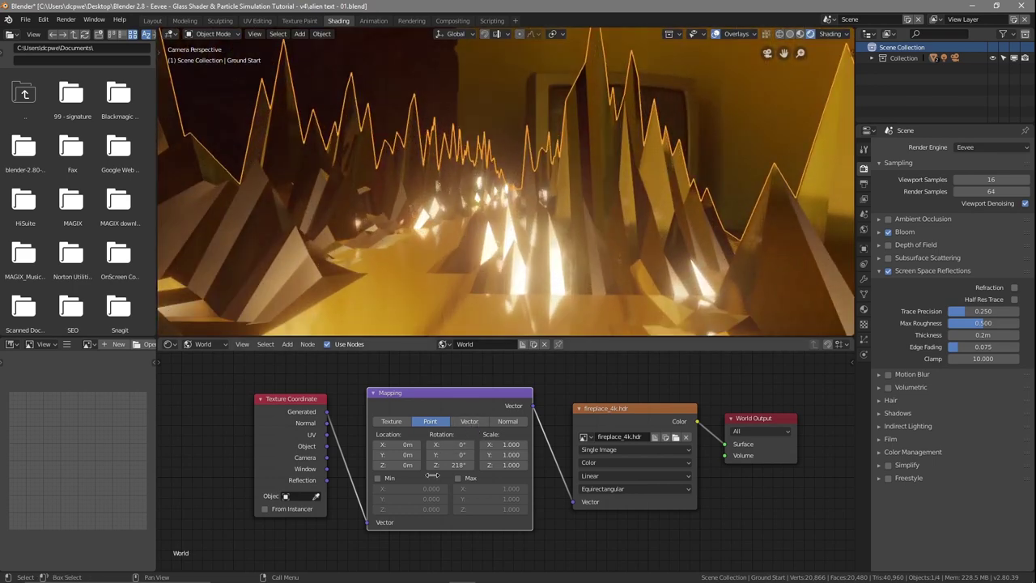
Try Z rotations of 25.4° and 17.3° on the Mapping node, and reset the rotation to 0°.
drag(446, 466, 300, 465)
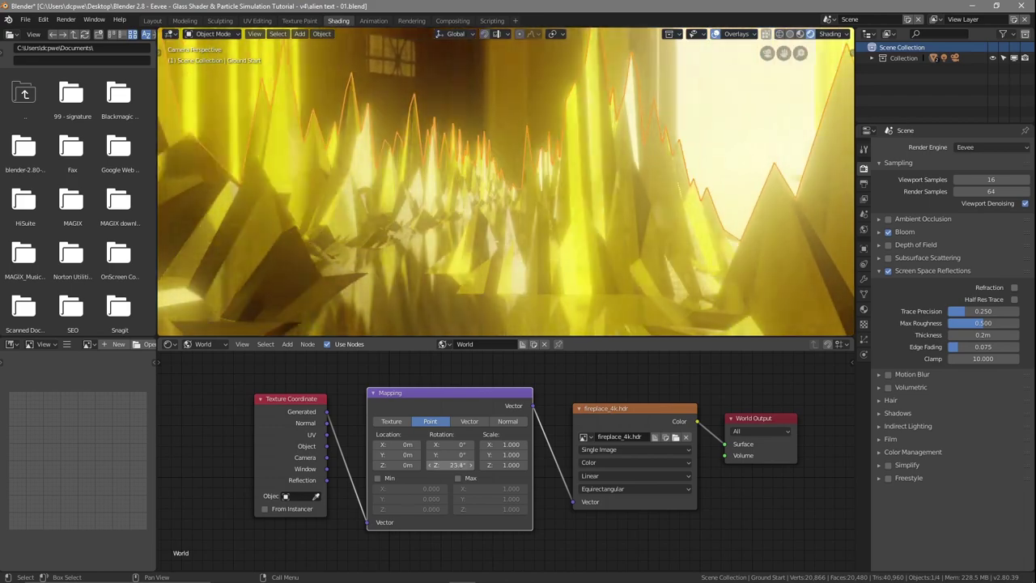
mouse_move(451, 464)
mouse_down()
mouse_move(496, 464)
mouse_move(451, 467)
mouse_up()
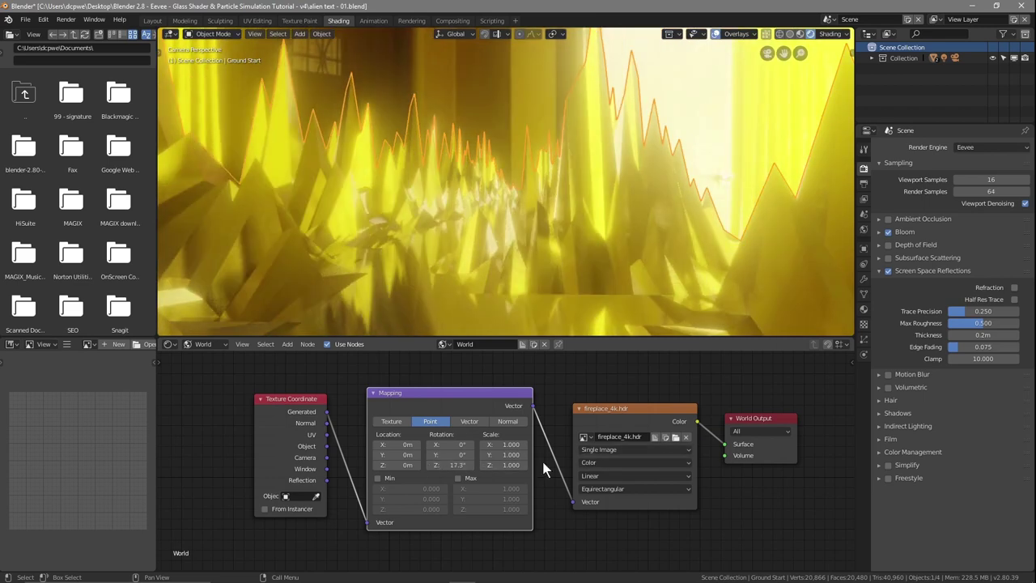
key(BackSpace)
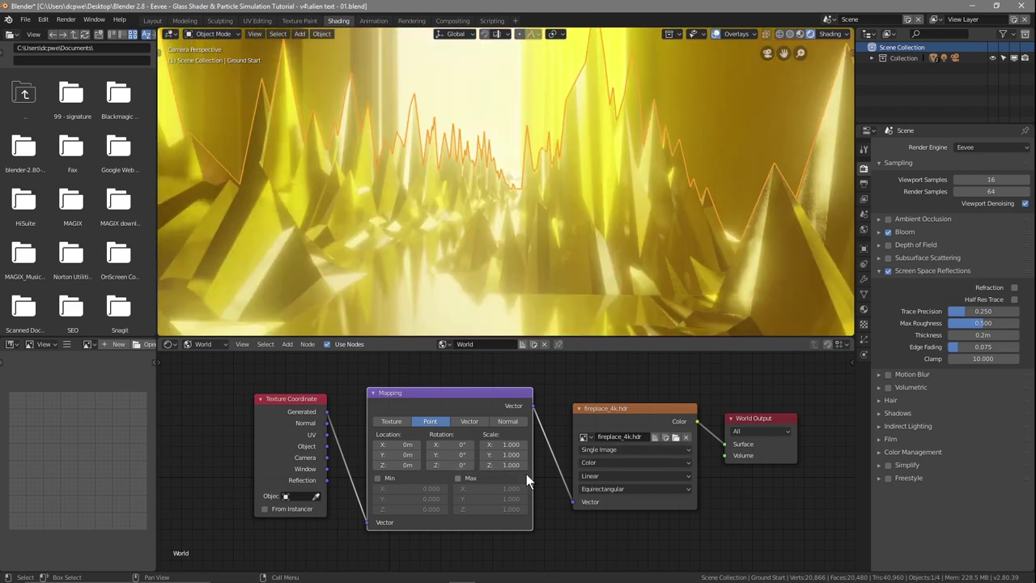
mouse_move(450, 444)
mouse_down()
mouse_move(438, 444)
mouse_move(464, 456)
mouse_move(448, 456)
mouse_up()
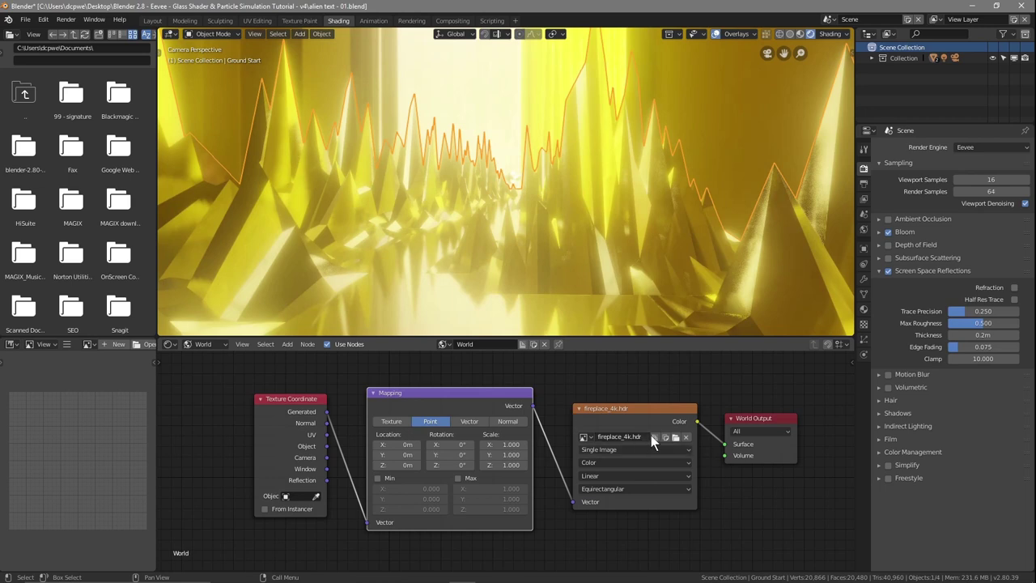
Try neuer_zollhof_4k.hdr as the image in the world's Environment Texture node.
click(675, 438)
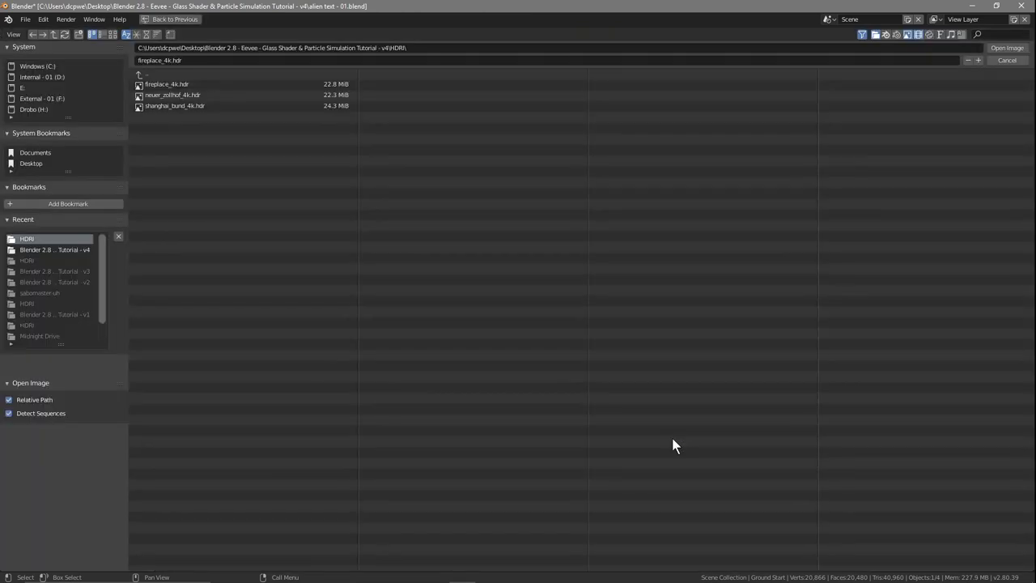
click(173, 98)
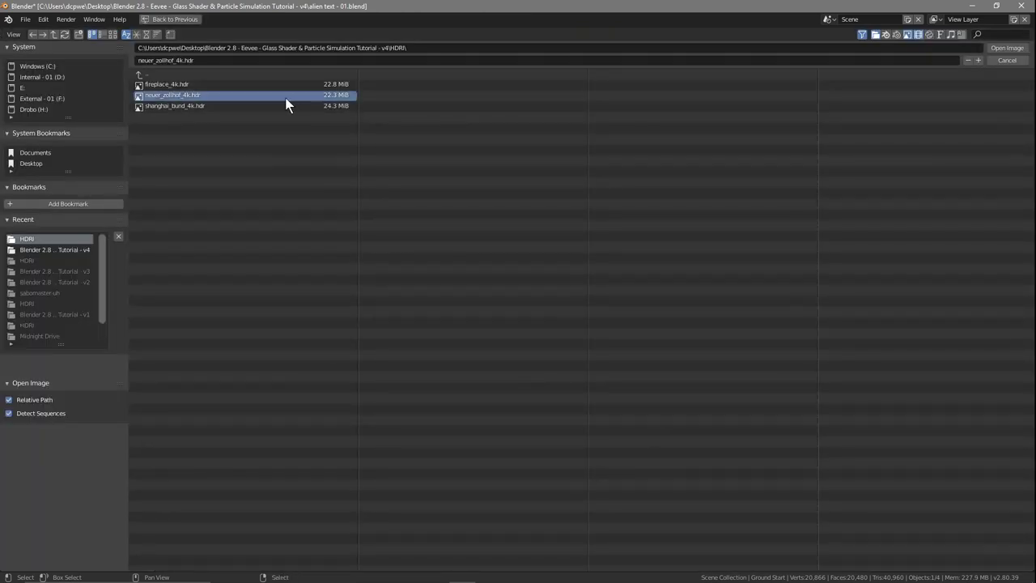
click(1014, 50)
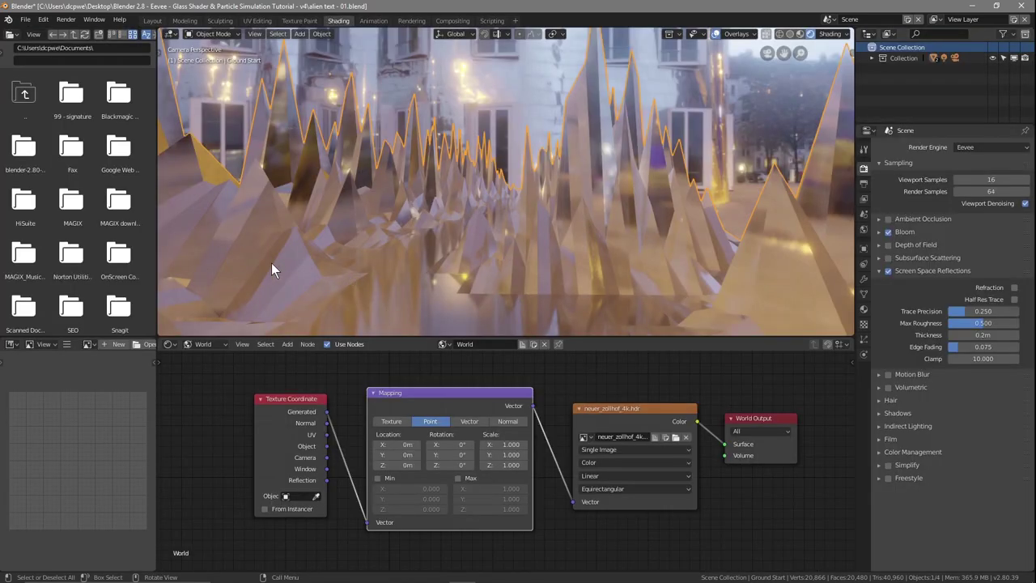
Load shanghai_bund_4k.hdr from the HDRI folder into the world's Environment Texture node.
click(676, 437)
click(175, 107)
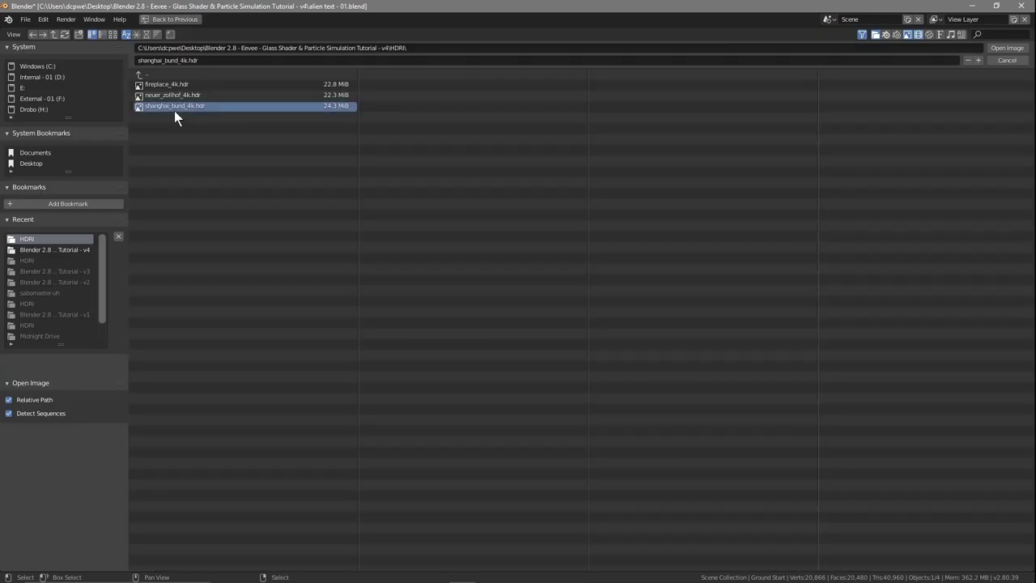
click(1008, 60)
click(676, 437)
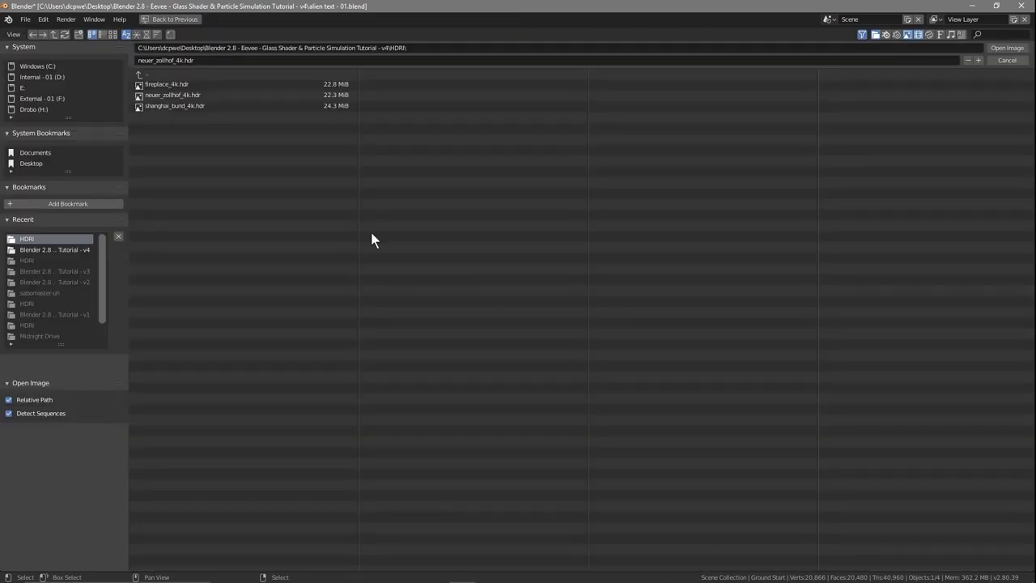
click(158, 106)
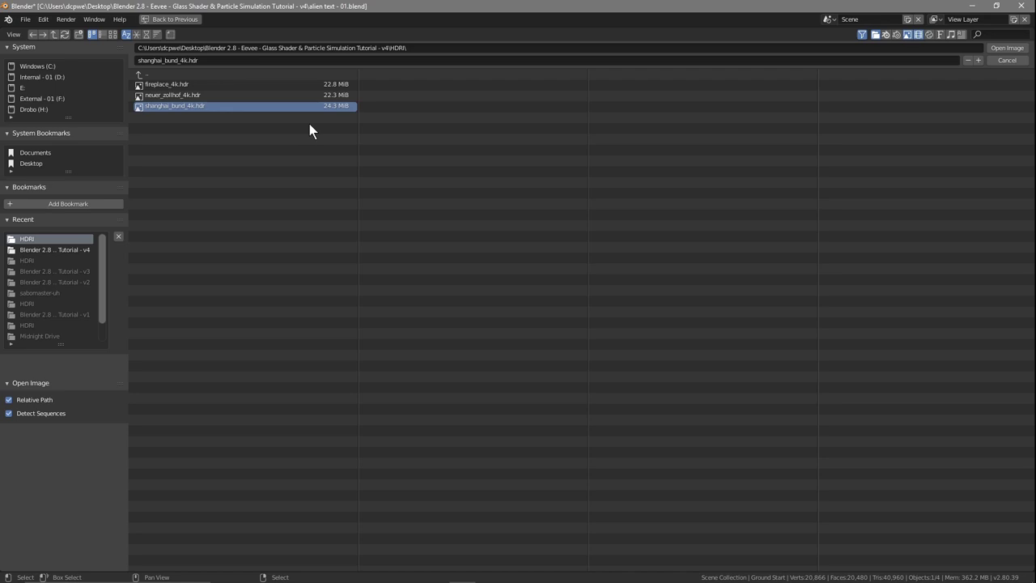
key(Return)
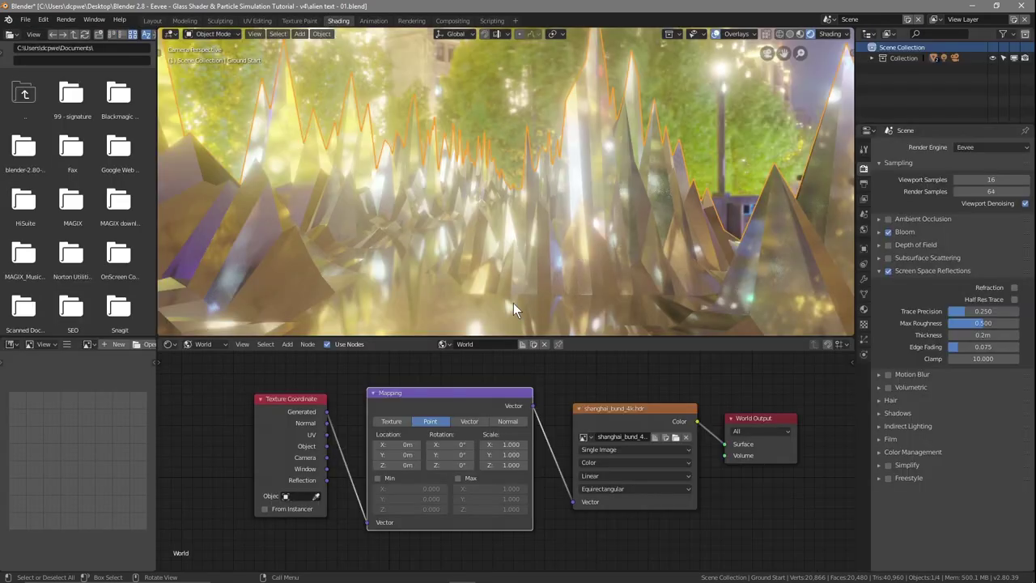
Set the Mapping node's Z rotation to -42.6° to bring the city skyline behind the valley, and save the file.
drag(451, 464, 425, 465)
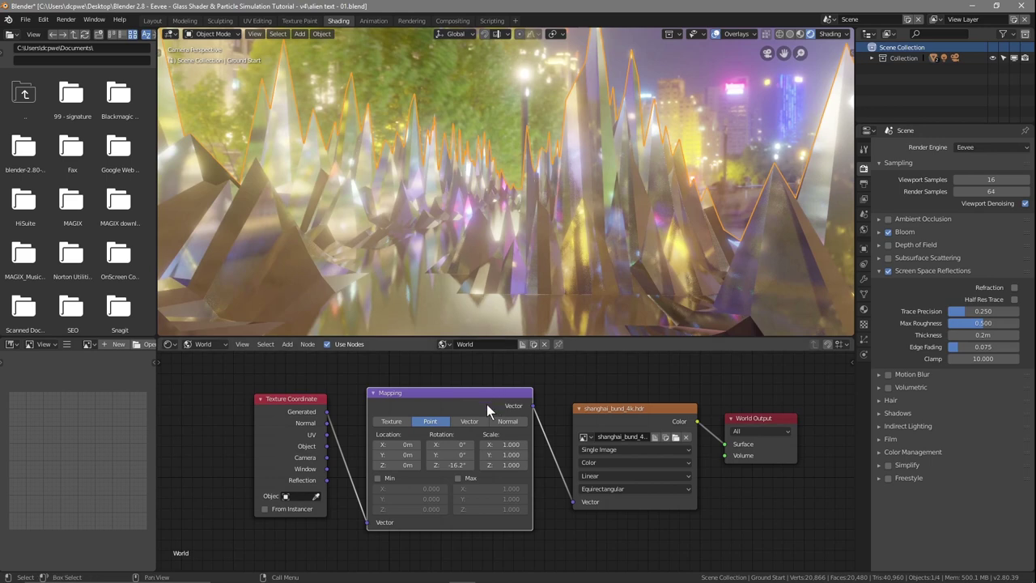
mouse_move(453, 468)
mouse_down()
mouse_move(405, 468)
mouse_move(435, 468)
mouse_up()
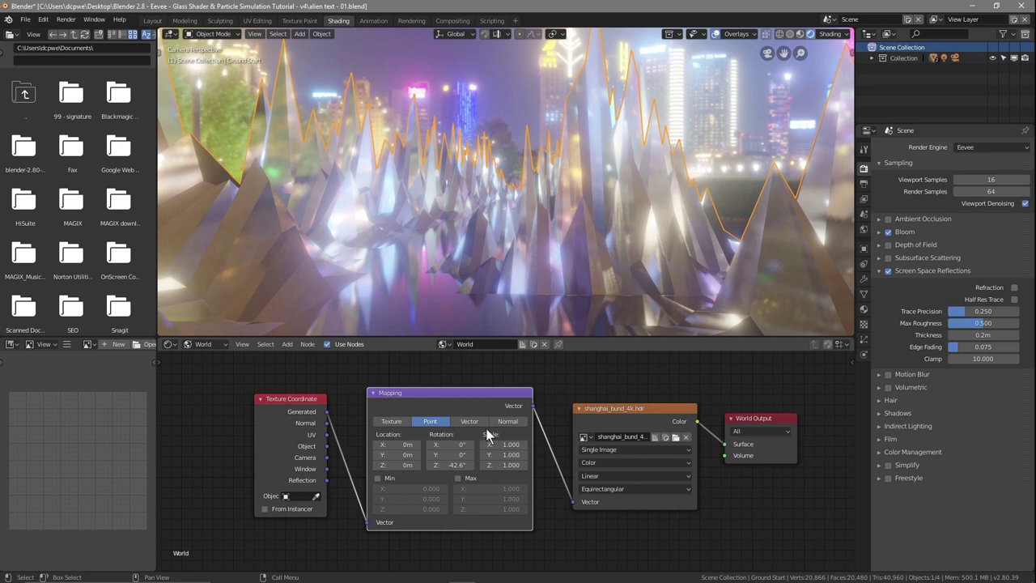
click(27, 19)
click(65, 102)
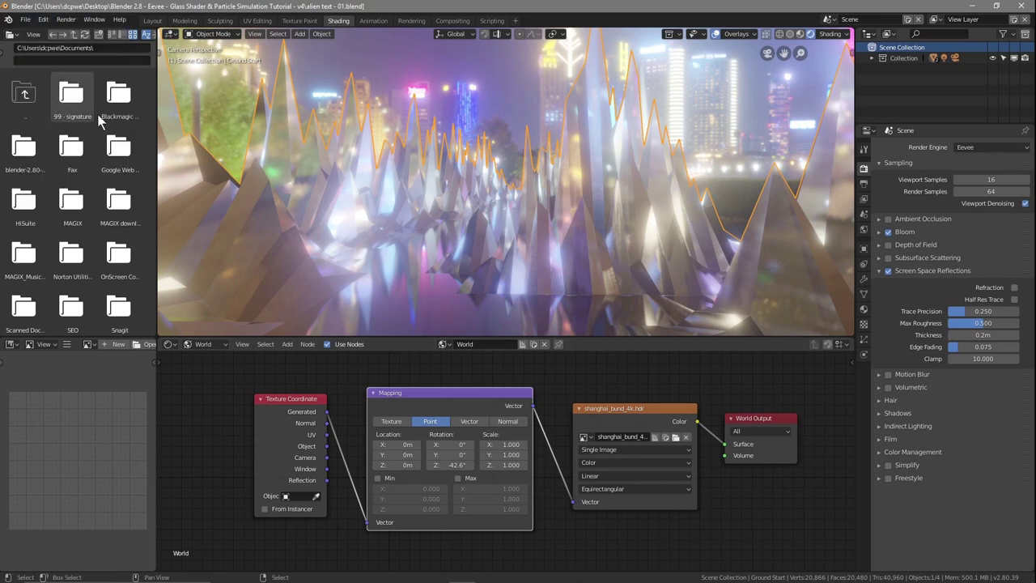
In the Layout workspace, assign the existing Material.001 to the square Gournd End object.
click(153, 20)
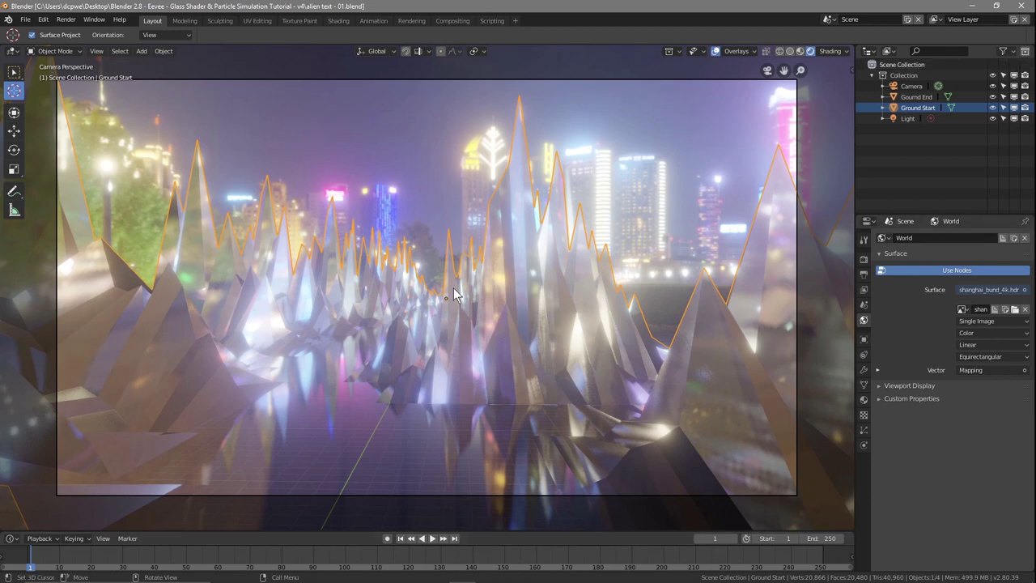
scroll(502, 291, down, 2)
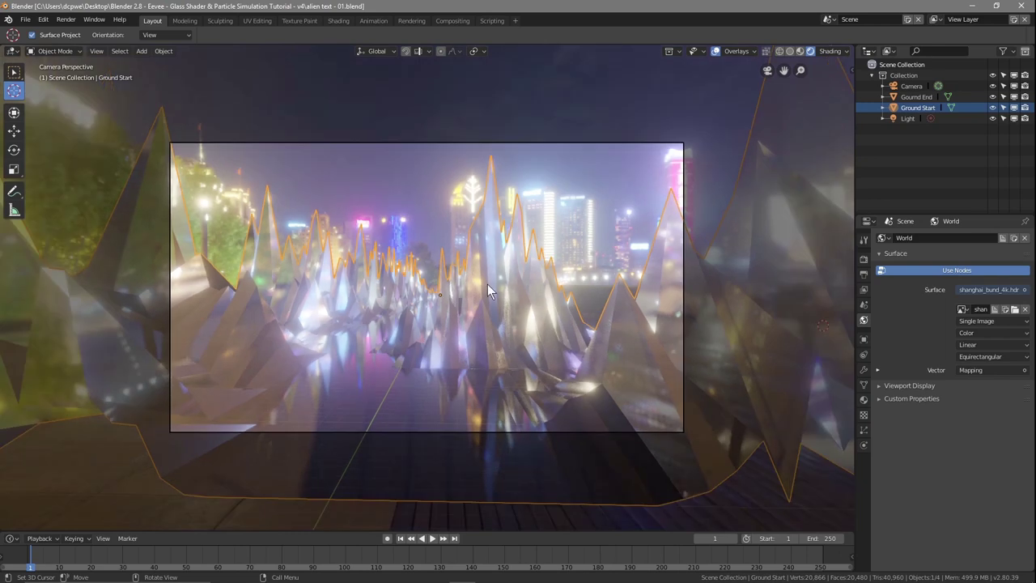
key(KP_7)
scroll(488, 284, down, 5)
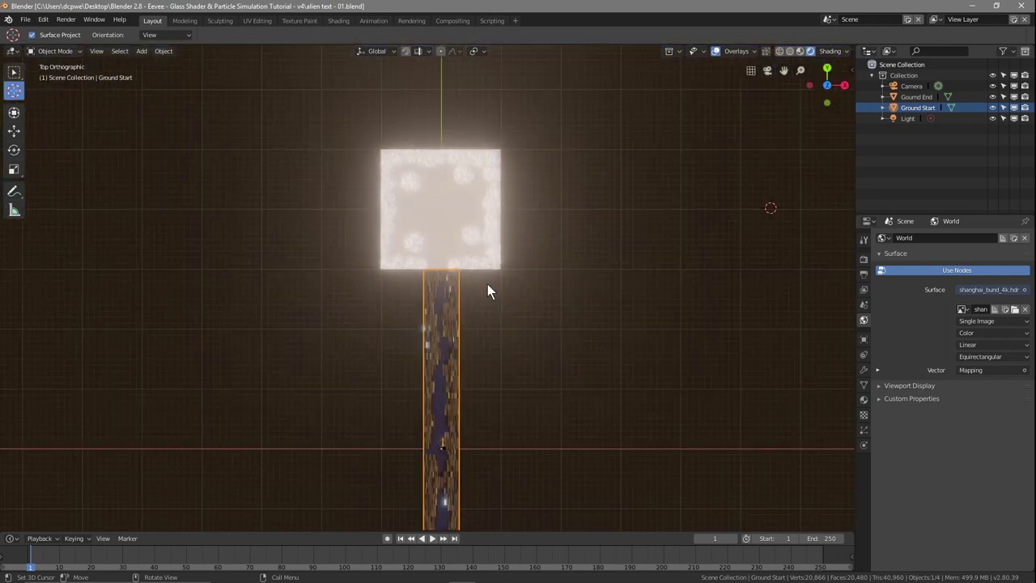
shift+scroll(502, 283, down, 1)
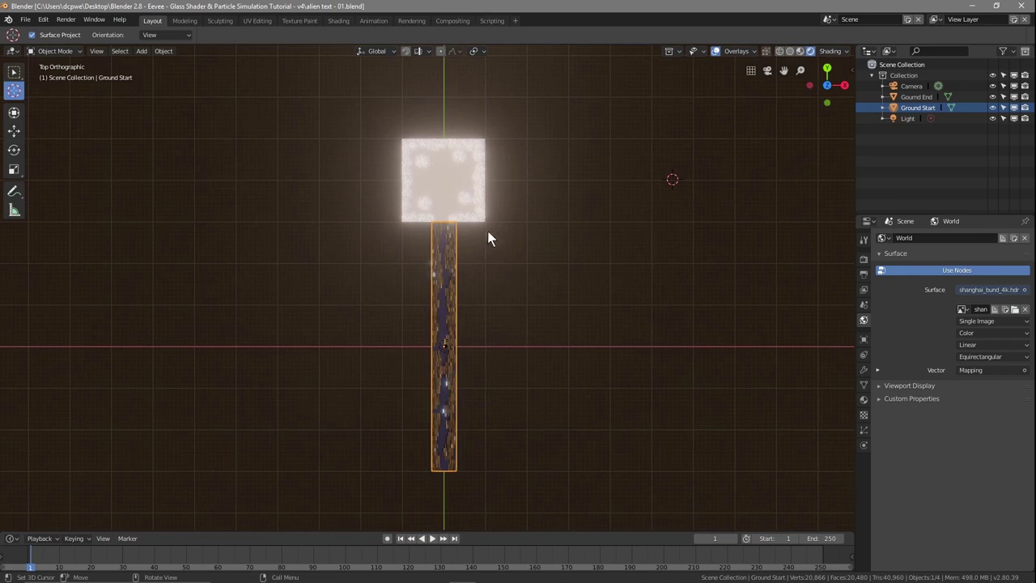
click(455, 183)
click(14, 71)
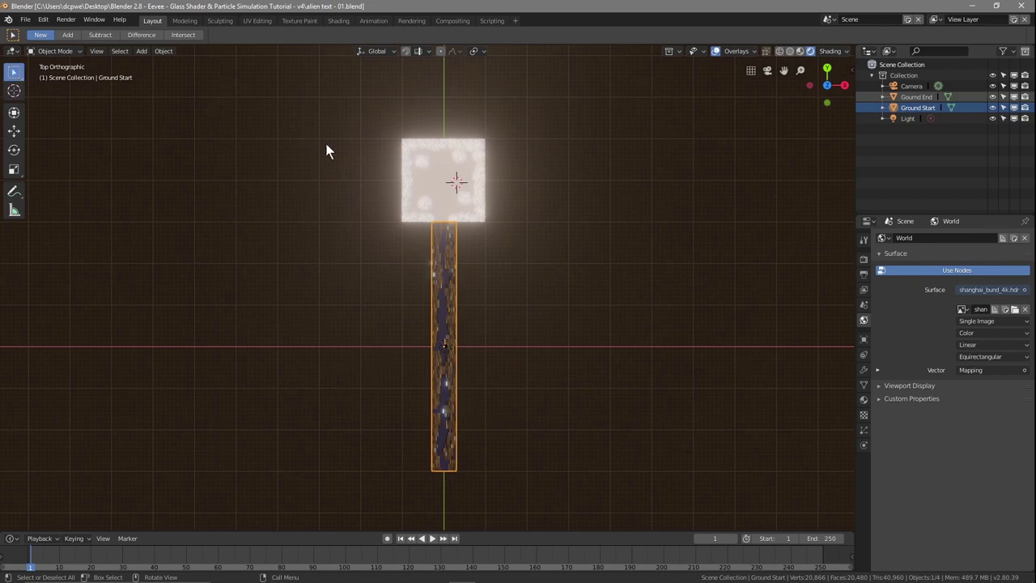
click(441, 170)
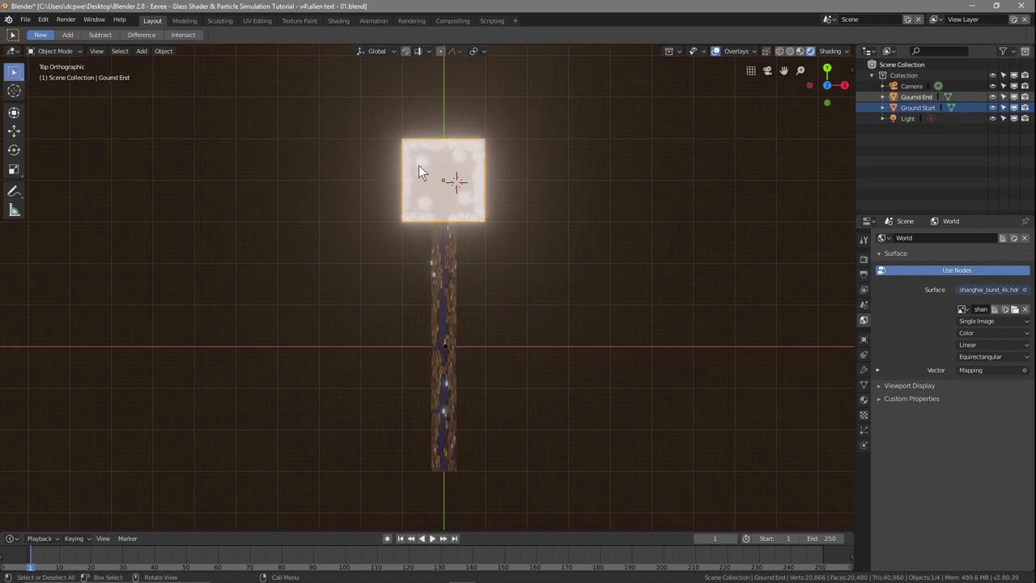
click(915, 96)
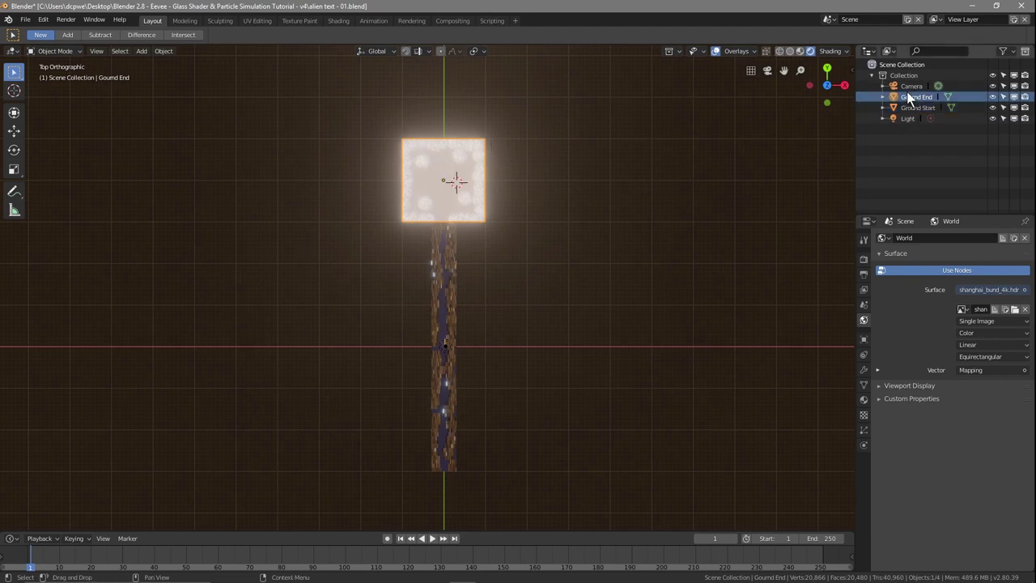
click(864, 399)
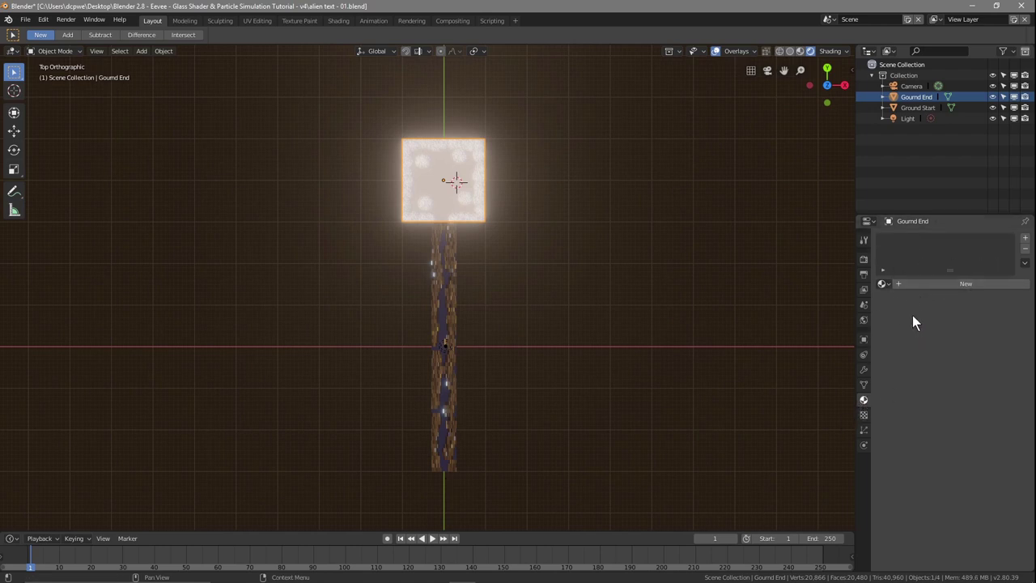
click(885, 284)
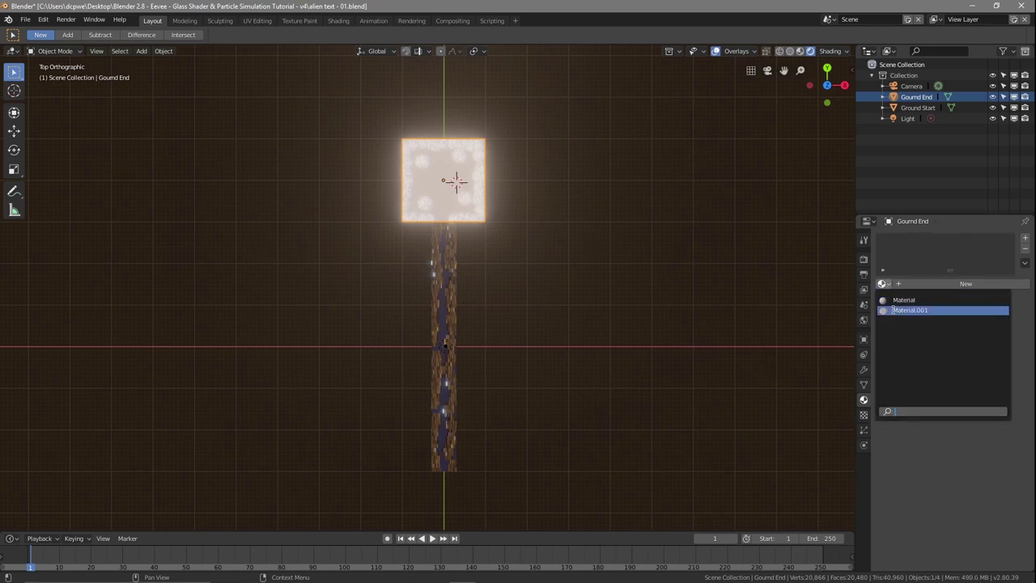
click(894, 310)
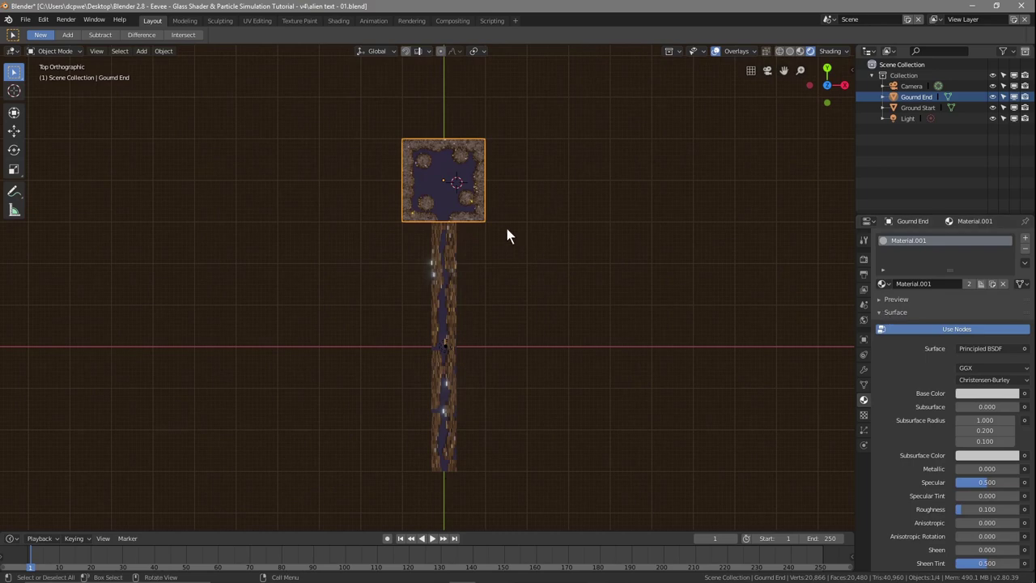
Examine the glass material on the valley and the square end area from several angles.
middle_drag(513, 237, 26, 172)
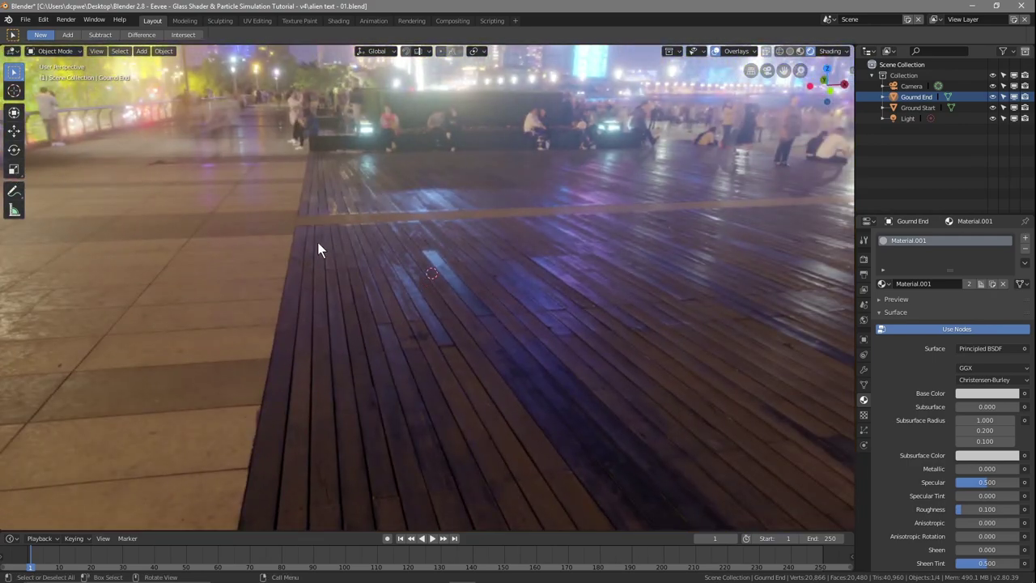
middle_drag(420, 214, 552, 226)
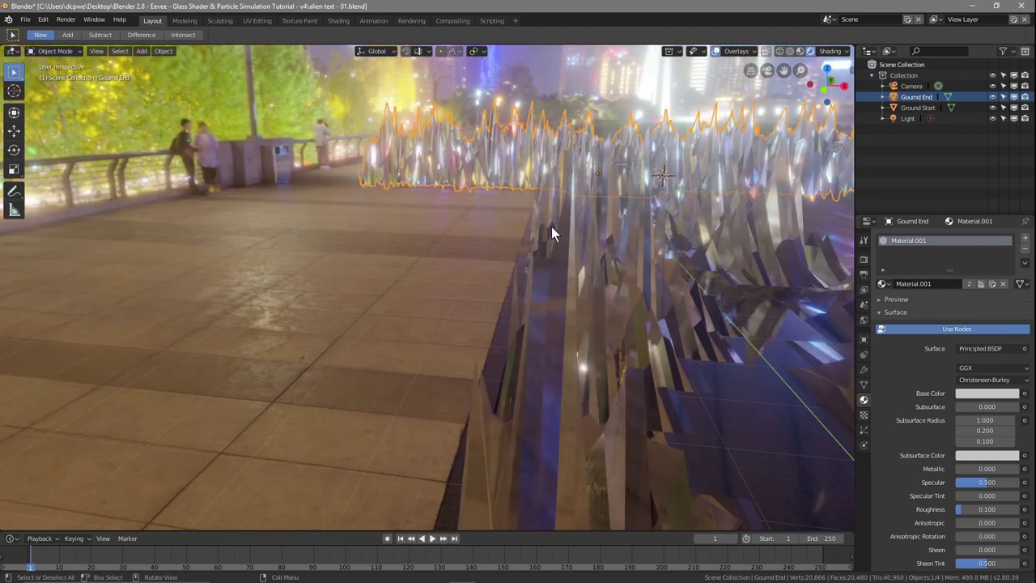
scroll(281, 260, down, 3)
middle_drag(297, 260, 310, 268)
scroll(312, 268, up, 5)
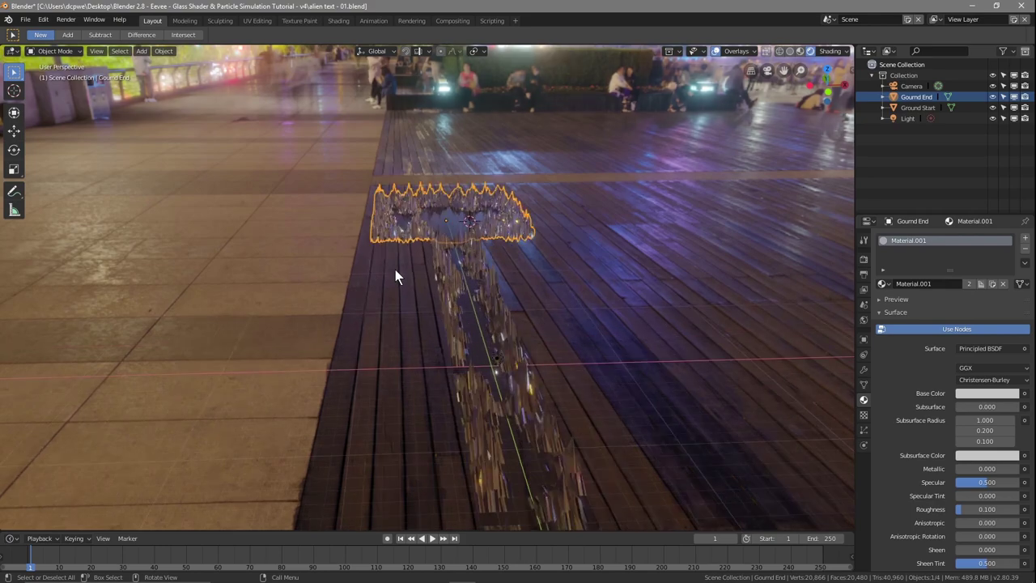
middle_drag(316, 334, 381, 360)
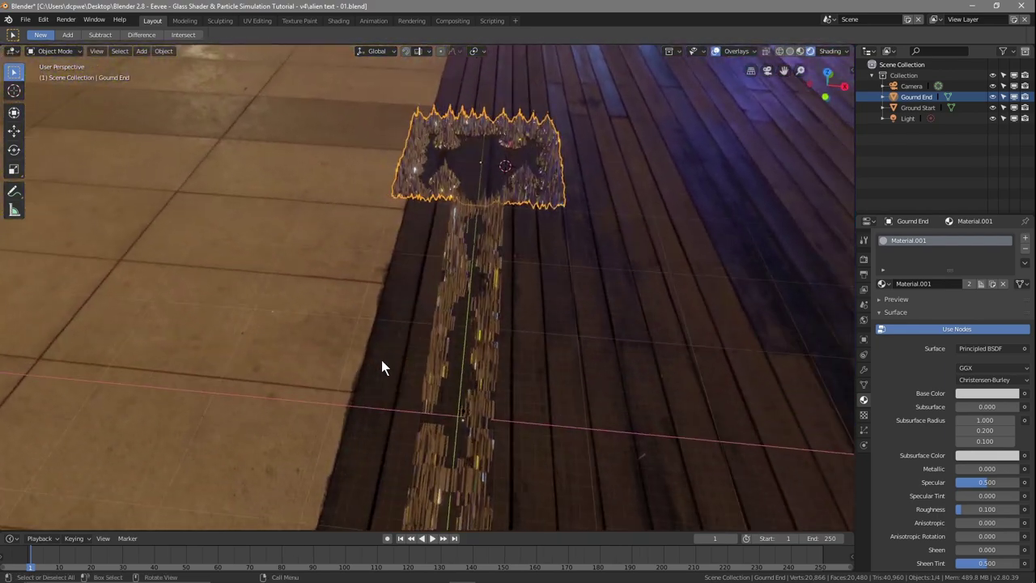
mouse_move(498, 376)
middle_down()
mouse_move(507, 369)
mouse_move(512, 382)
mouse_move(498, 366)
middle_up()
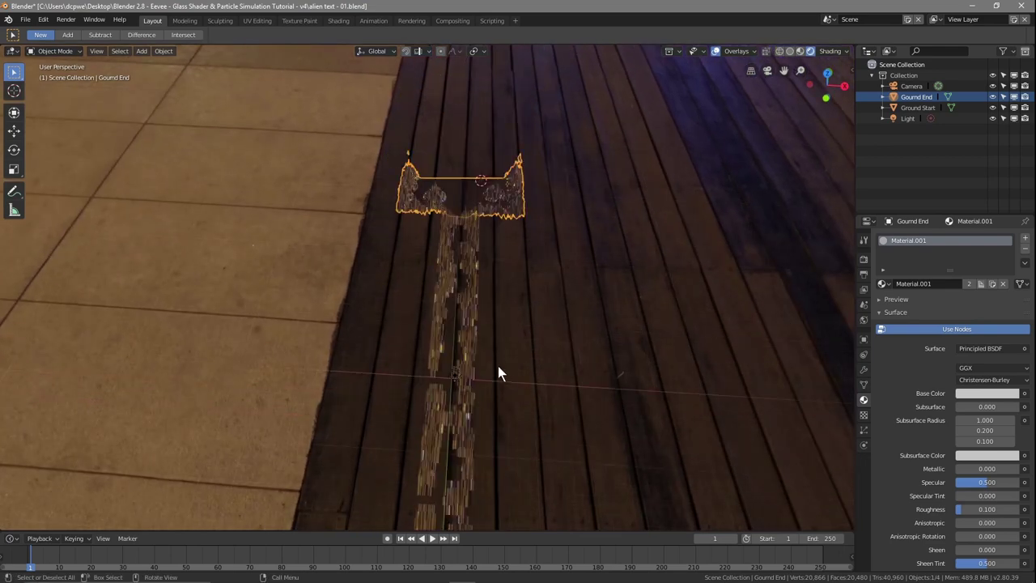
Place the 3D cursor near the world origin on the valley floor and return to the selection tool.
click(14, 89)
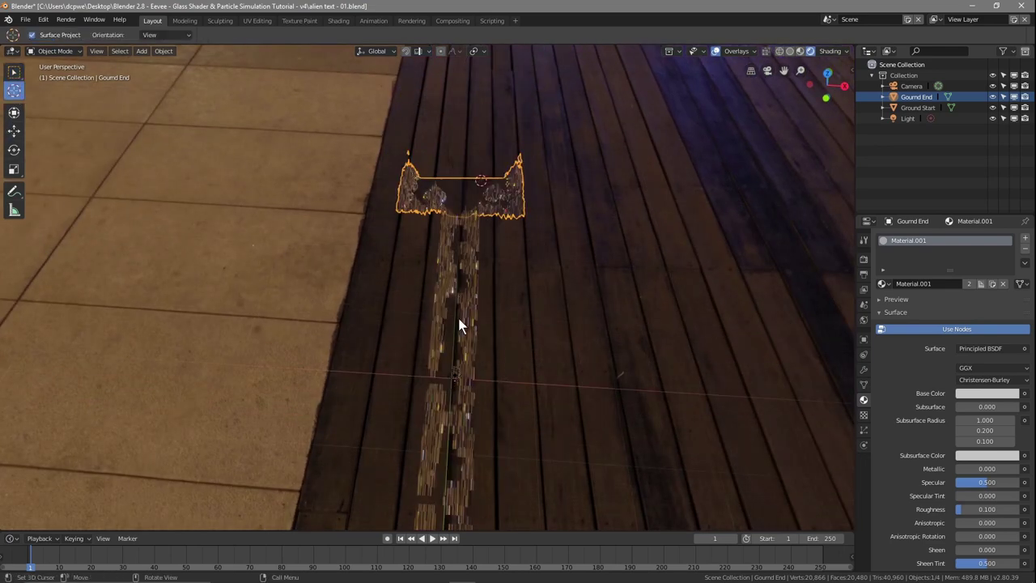
click(452, 377)
click(13, 75)
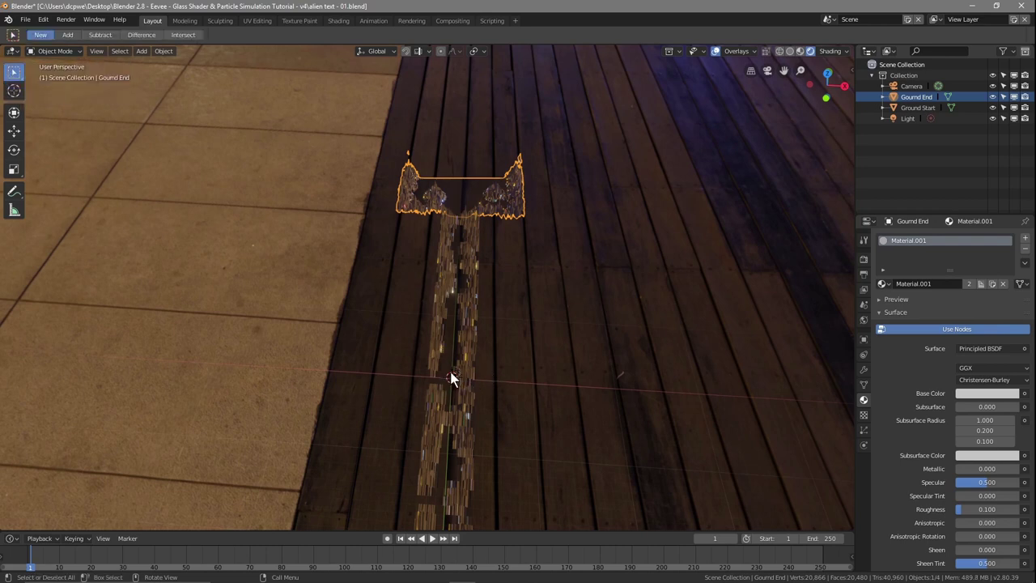
Add a UV sphere at the 3D cursor and scale it up to about twice the width of the square end area.
key(shift+a)
mouse_move(451, 372)
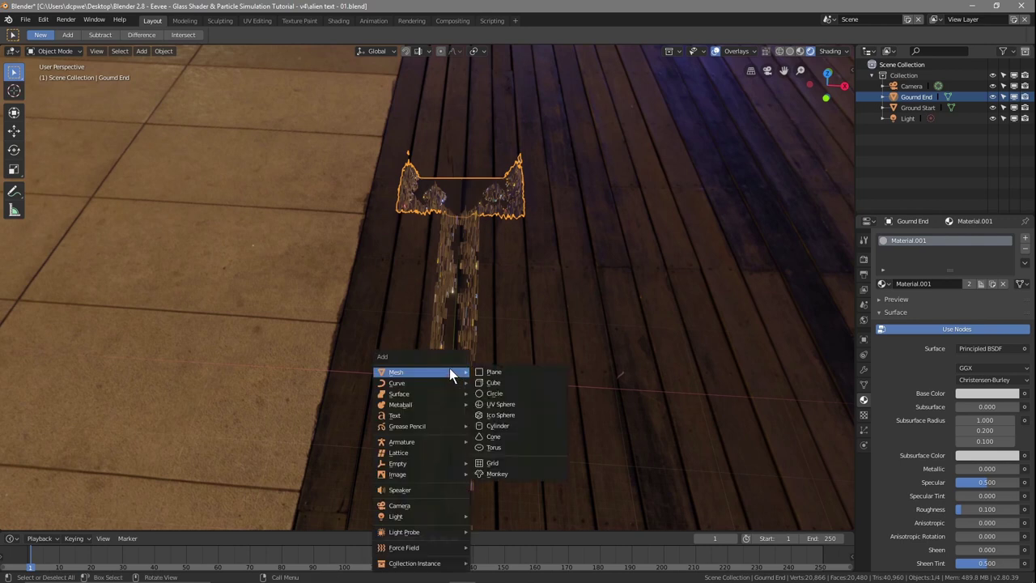
click(494, 408)
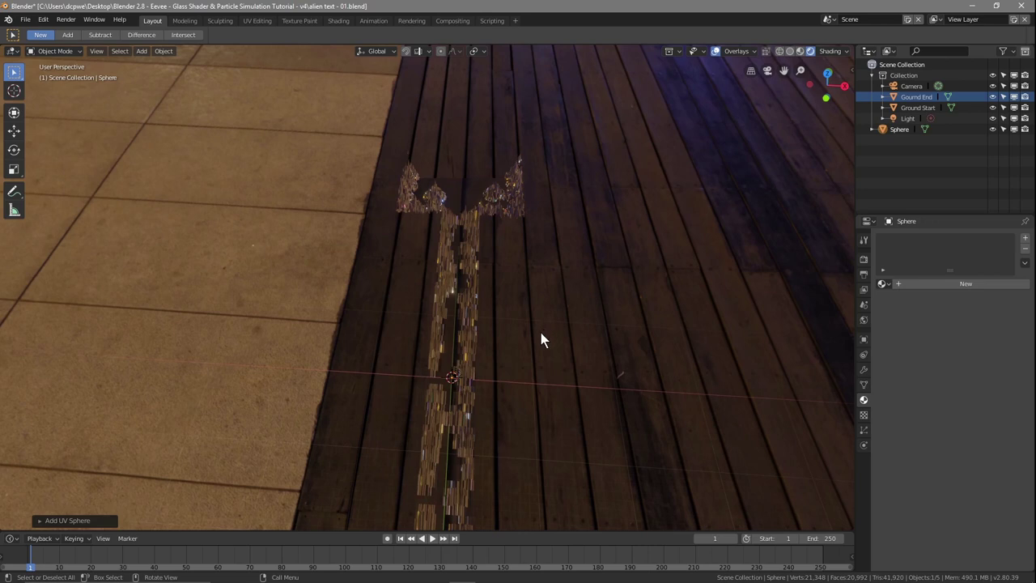
key(s)
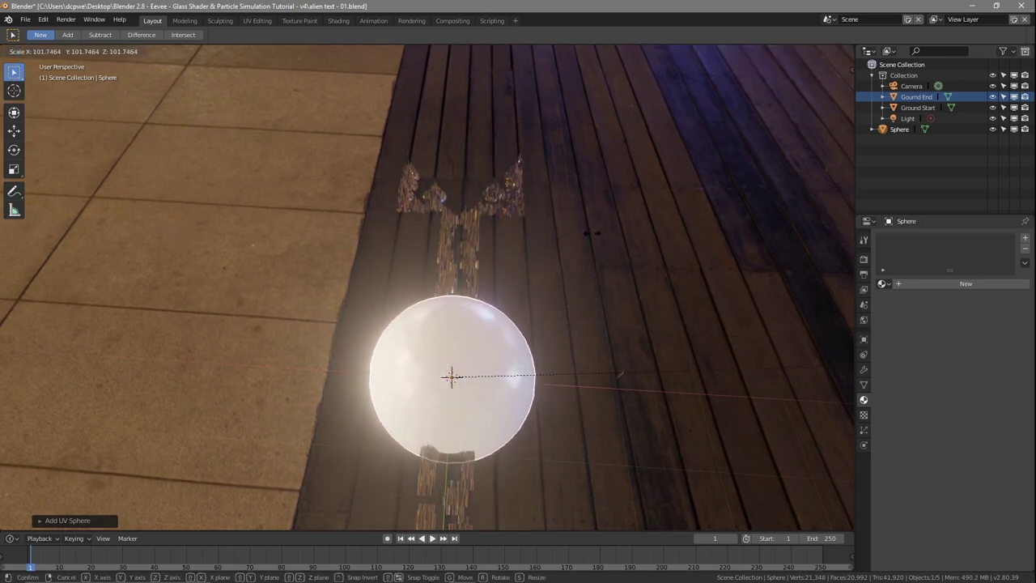
click(374, 271)
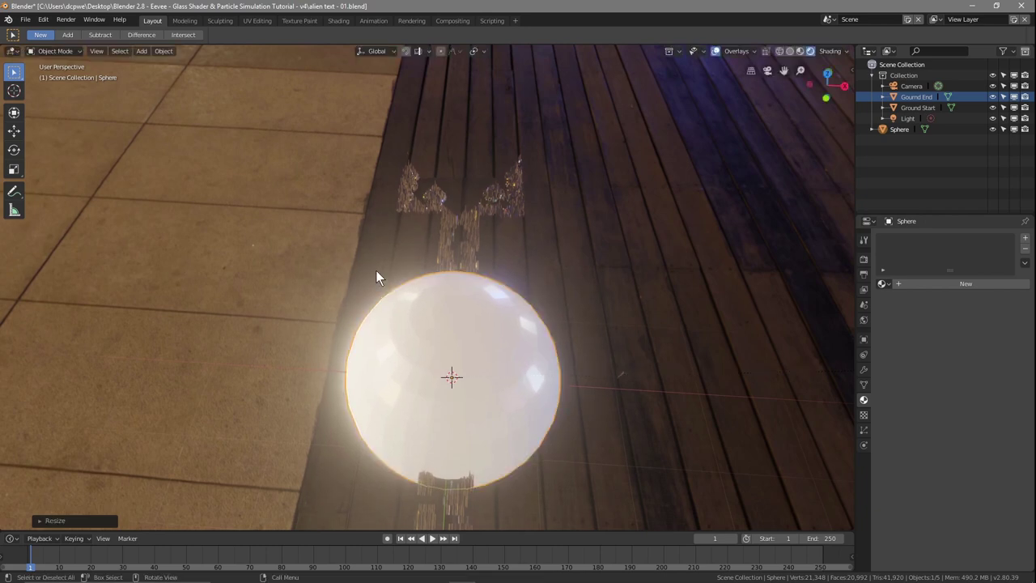
key(KP_7)
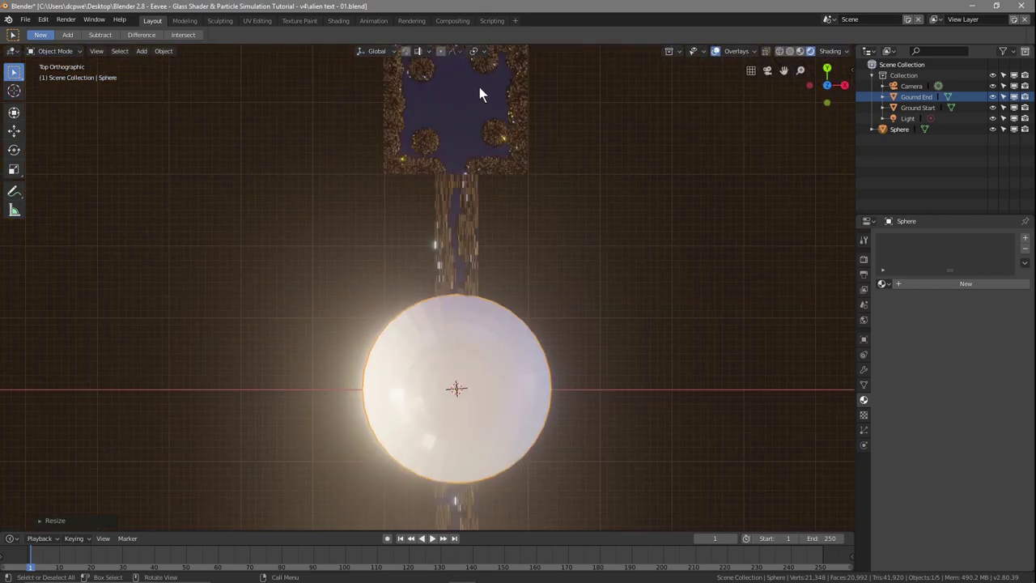
key(s)
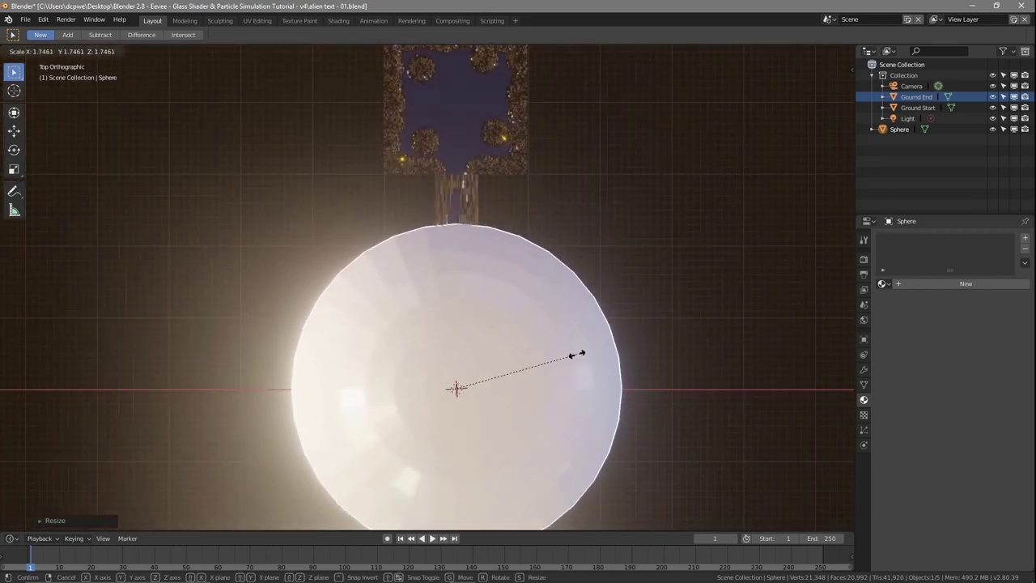
click(558, 354)
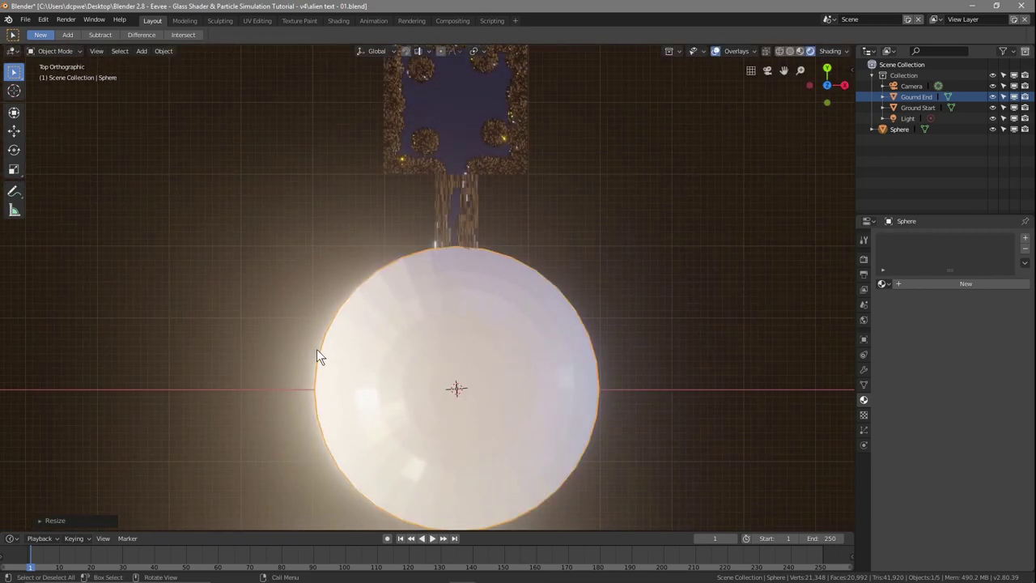
Move the sphere along Y toward the square end and stretch it about 3.2 times along Y to enclose the whole valley.
scroll(362, 354, down, 5)
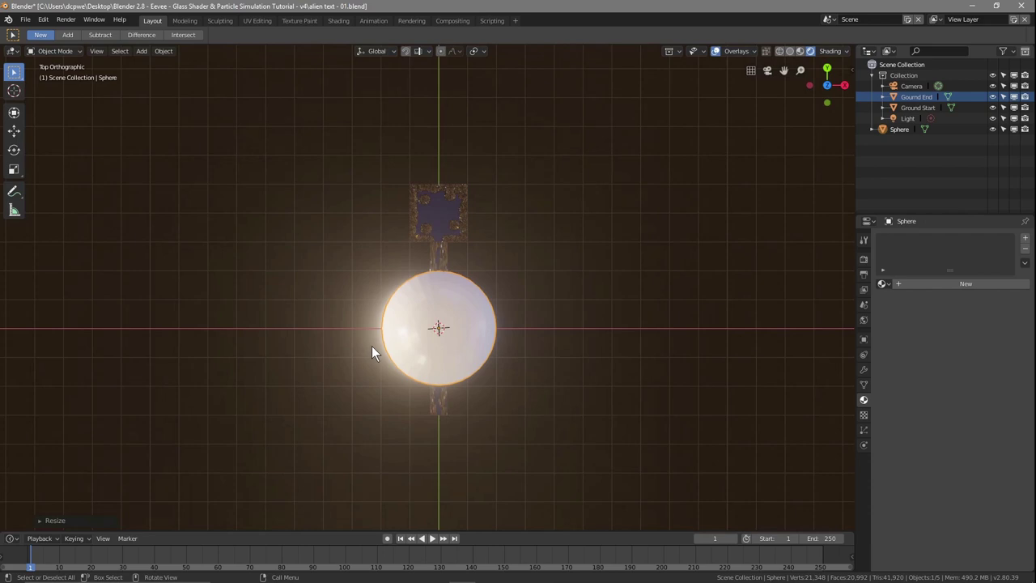
click(14, 130)
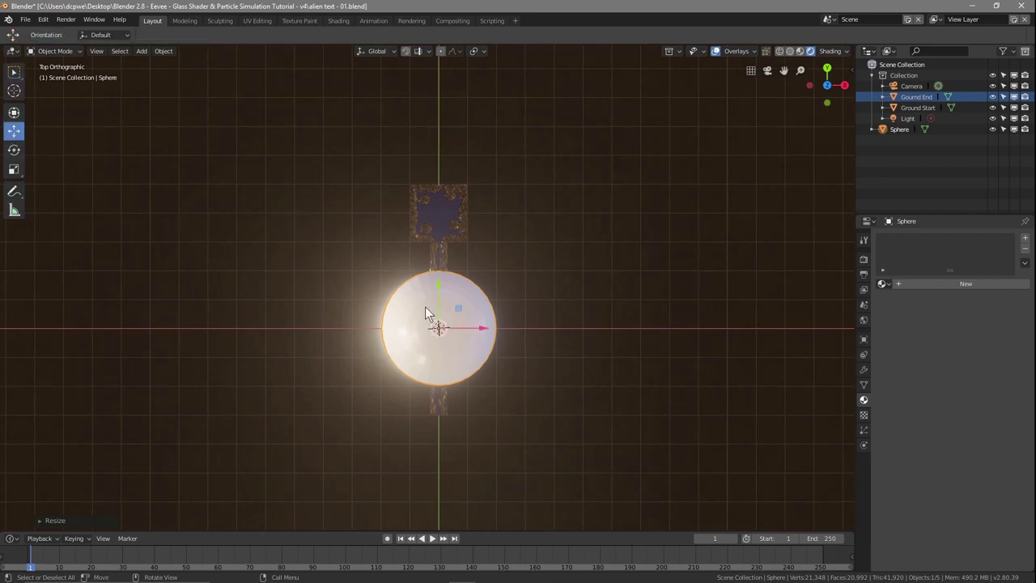
mouse_move(437, 302)
mouse_down()
mouse_move(431, 263)
mouse_move(433, 287)
mouse_up()
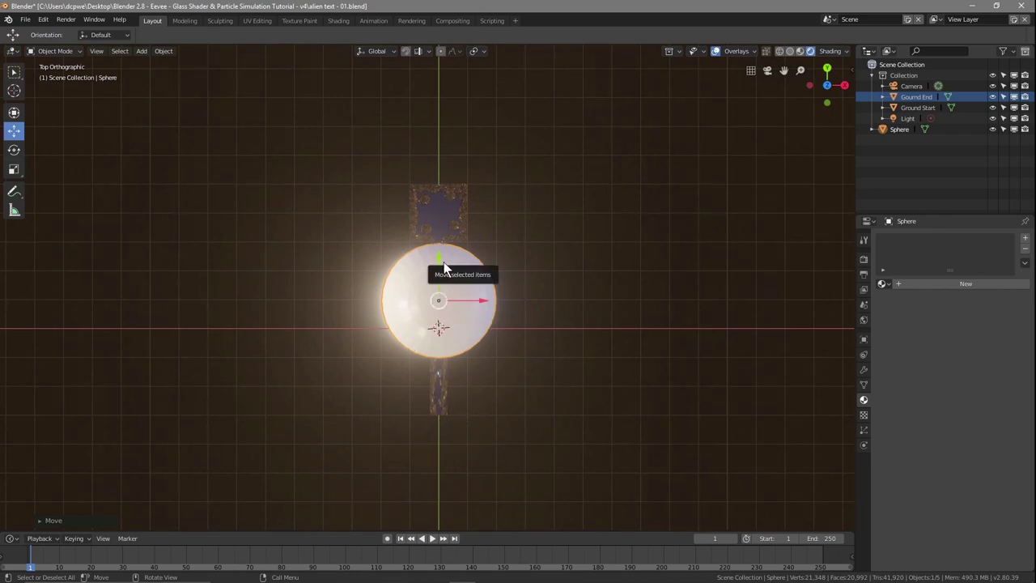
key(s)
key(y)
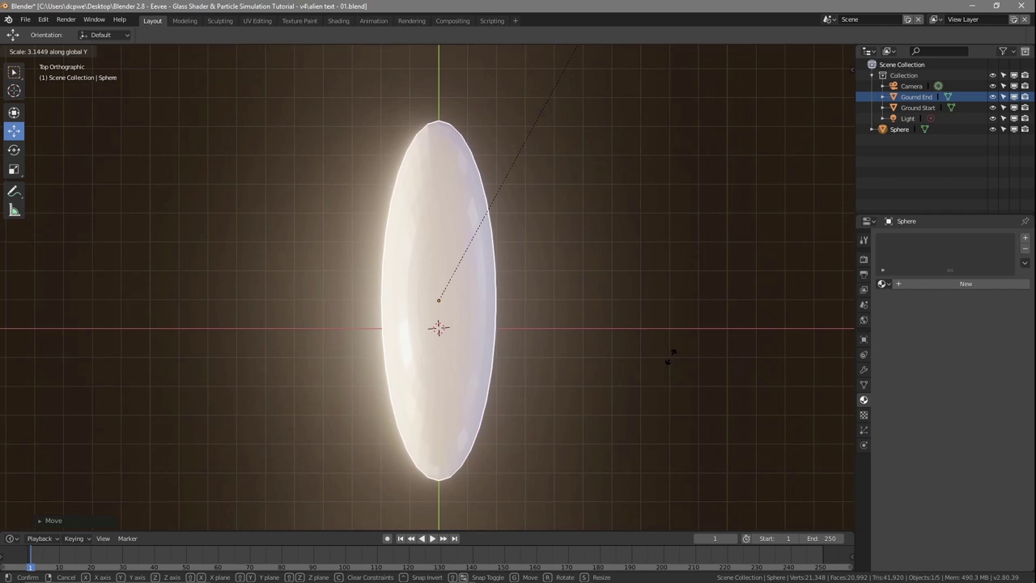
click(673, 355)
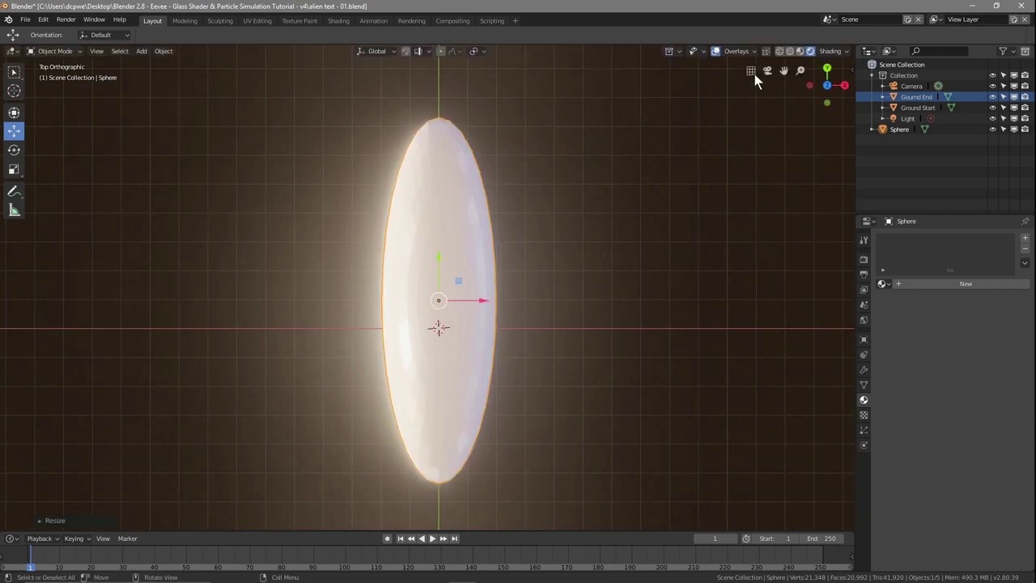
Display the viewport in solid shading with Random object colours.
click(779, 50)
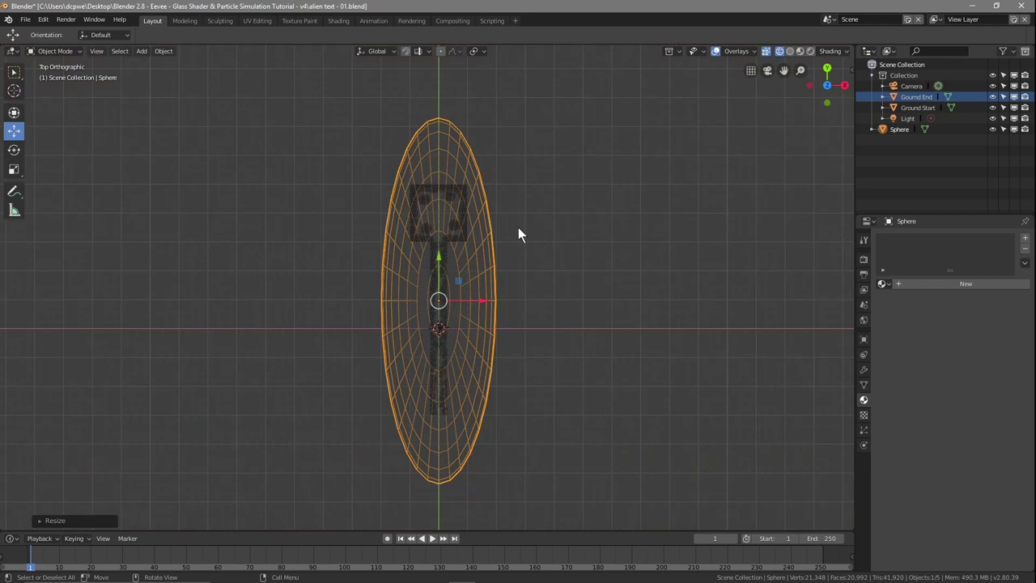
click(790, 51)
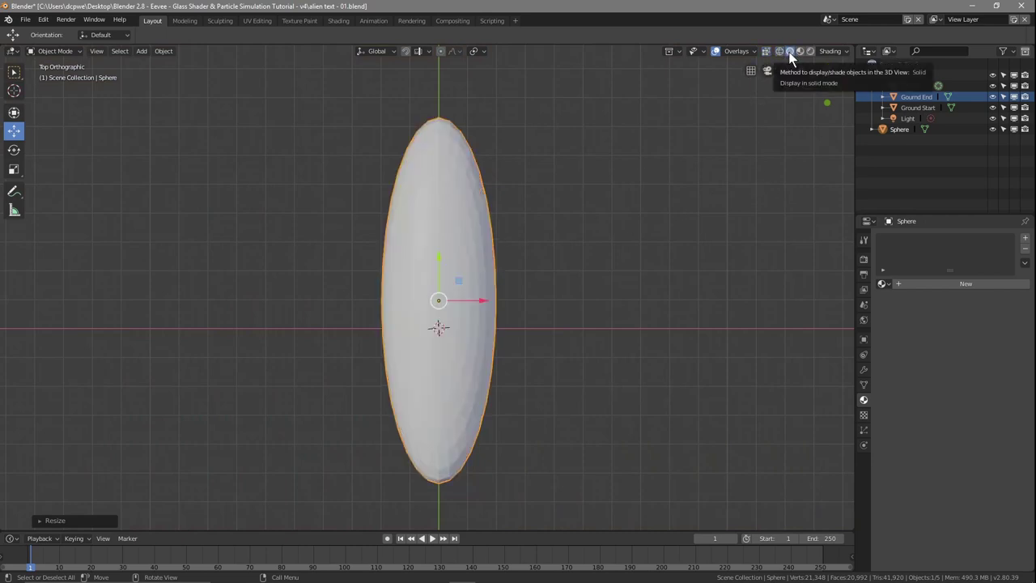
click(746, 53)
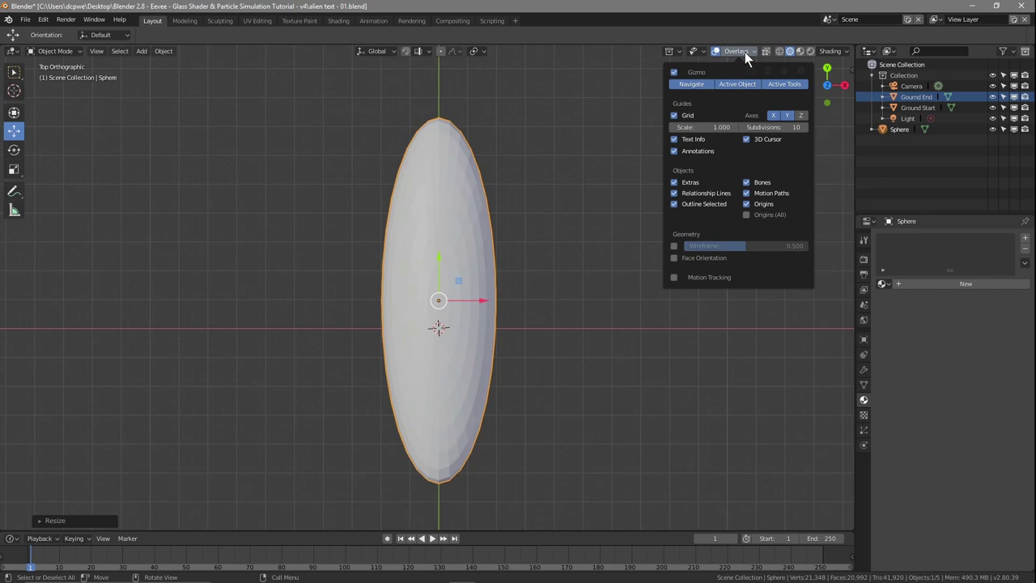
mouse_move(842, 50)
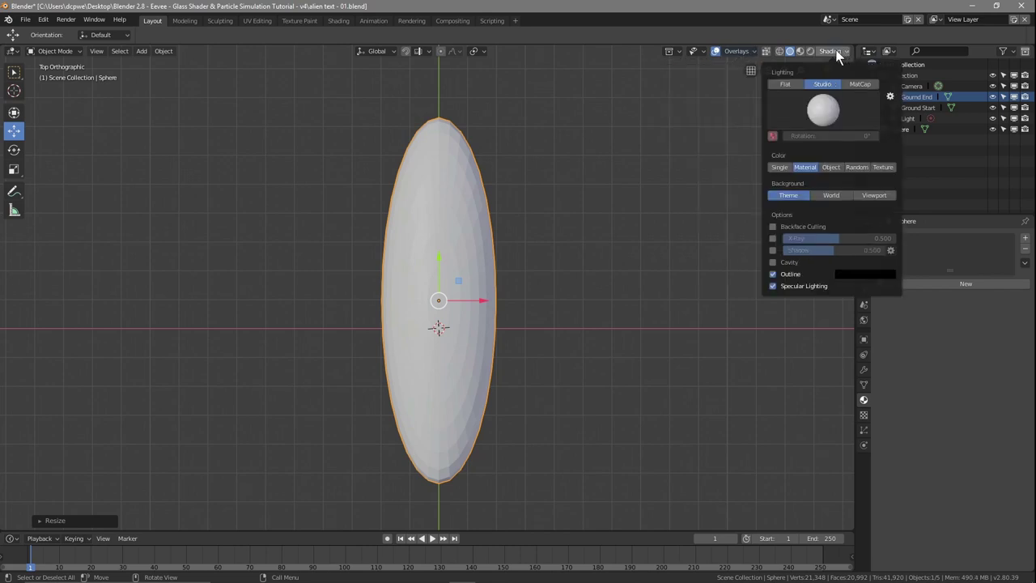
click(855, 167)
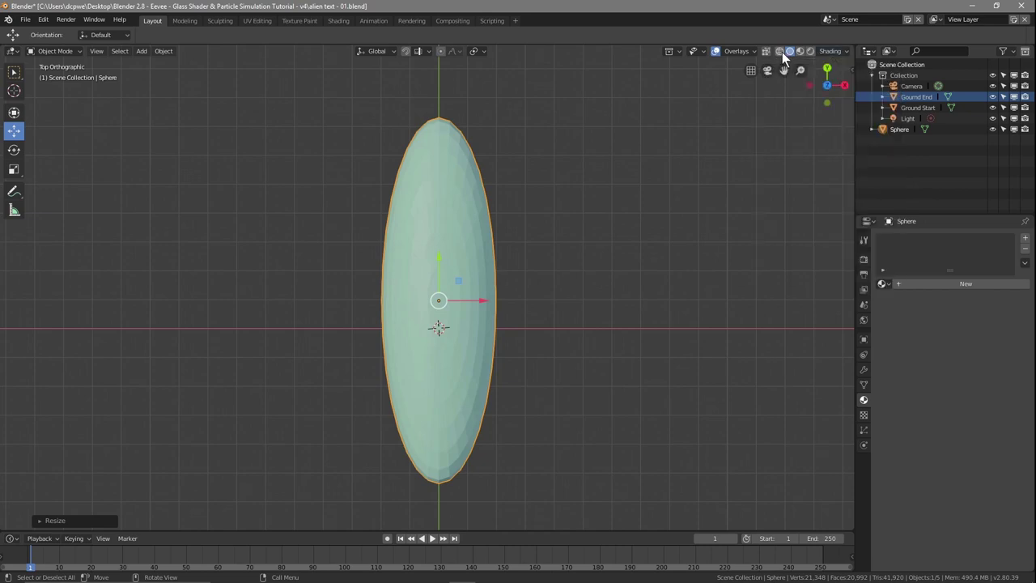
scroll(530, 285, up, 3)
scroll(636, 227, down, 2)
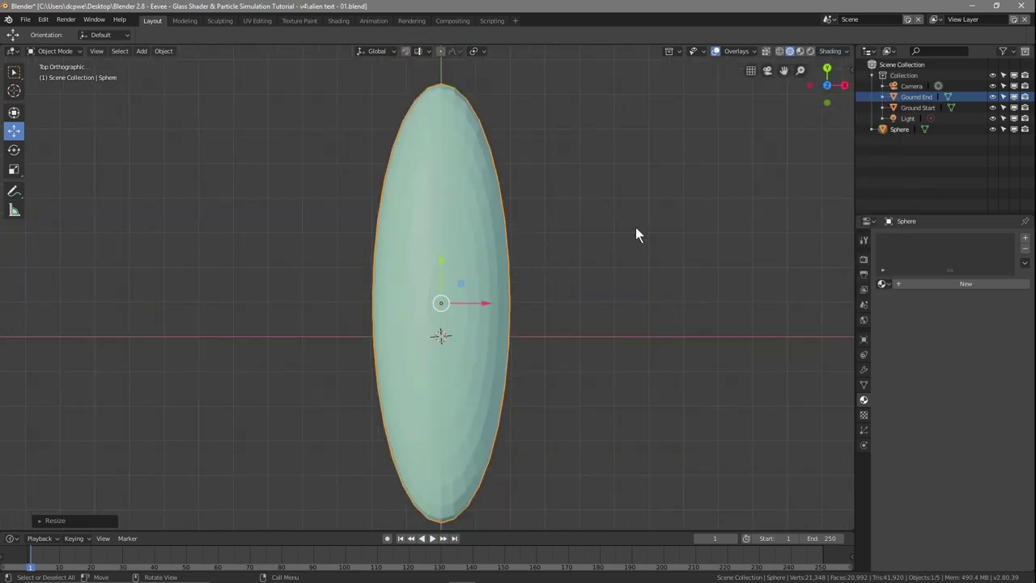
Enable X-ray display to see the valley inside the sphere, and compare Single colour with Random, keeping Random.
click(766, 52)
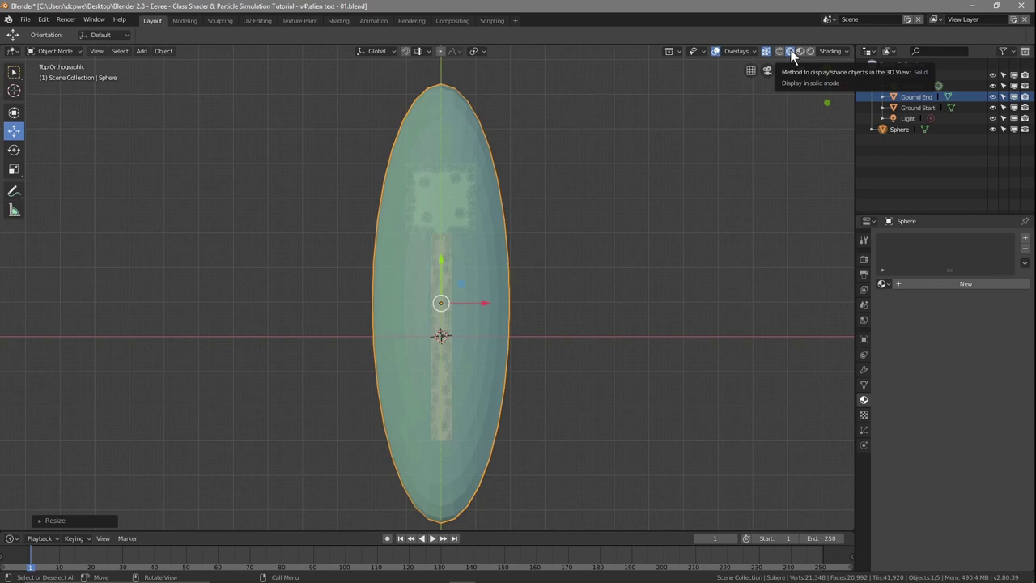
click(826, 51)
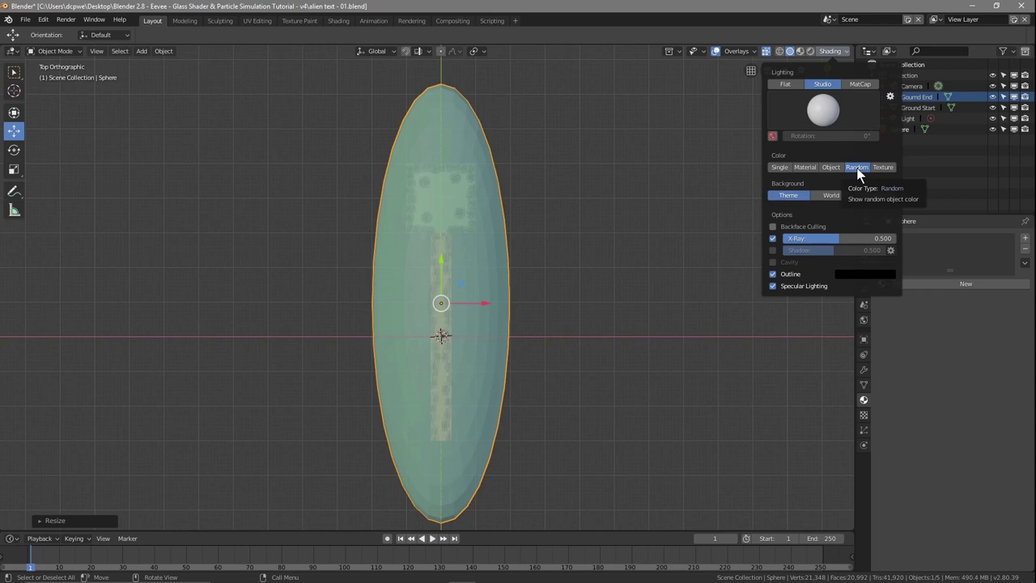
click(780, 167)
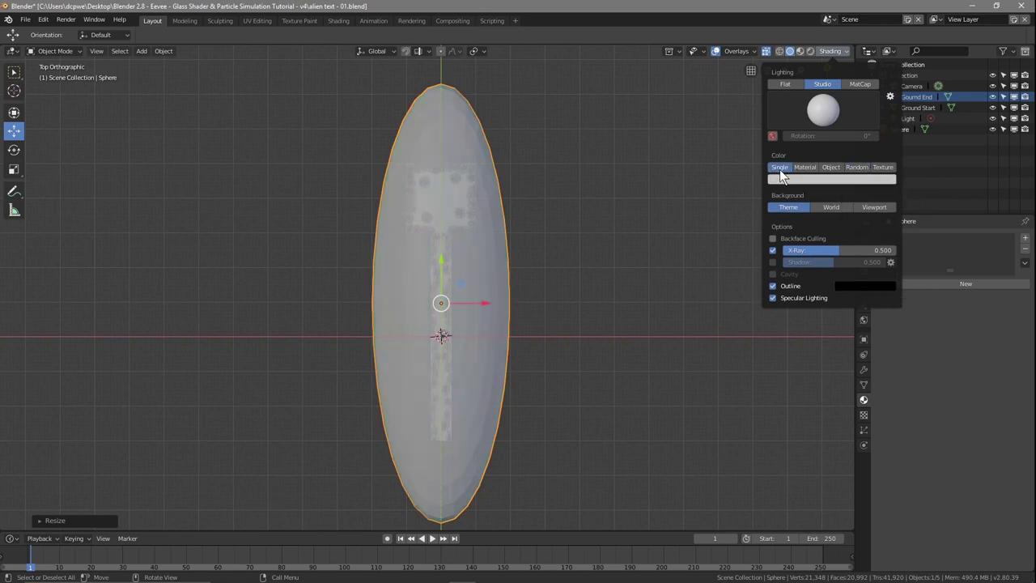
click(857, 168)
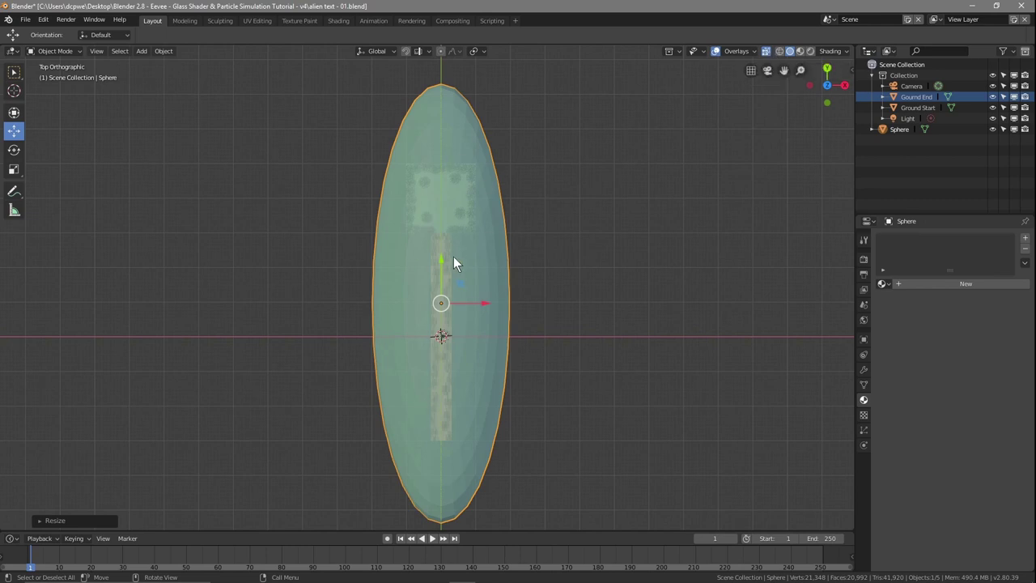
scroll(453, 305, up, 2)
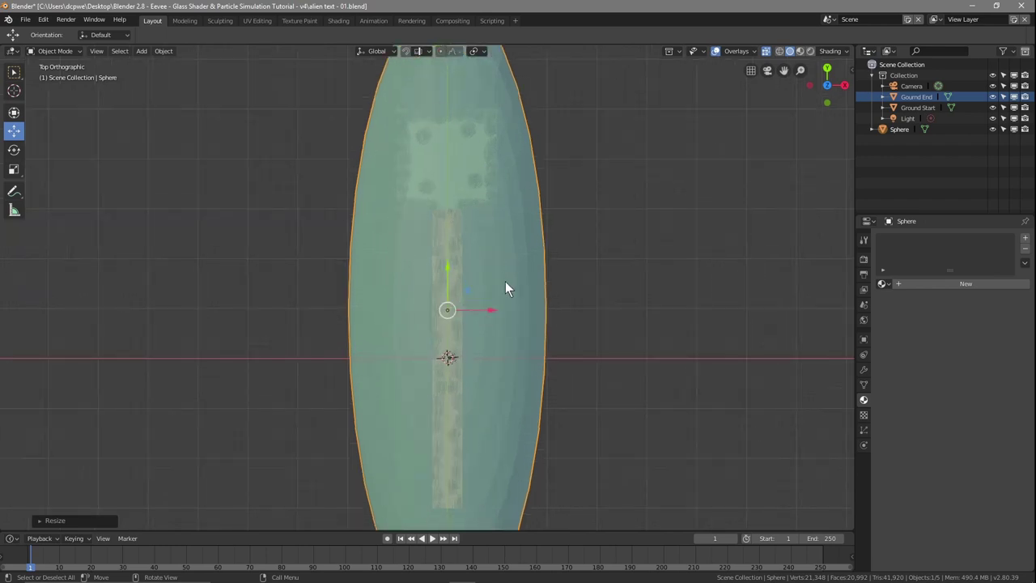
scroll(507, 243, down, 1)
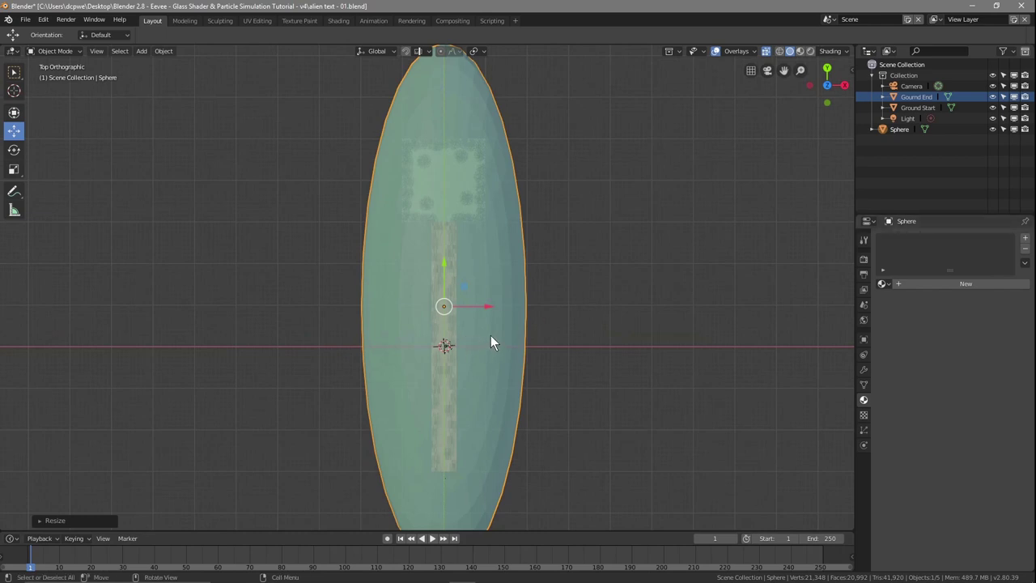
Show the rendered scene through the camera and raise the camera's clip end to about 1093 m to bring the sphere into view.
click(811, 51)
key(KP_0)
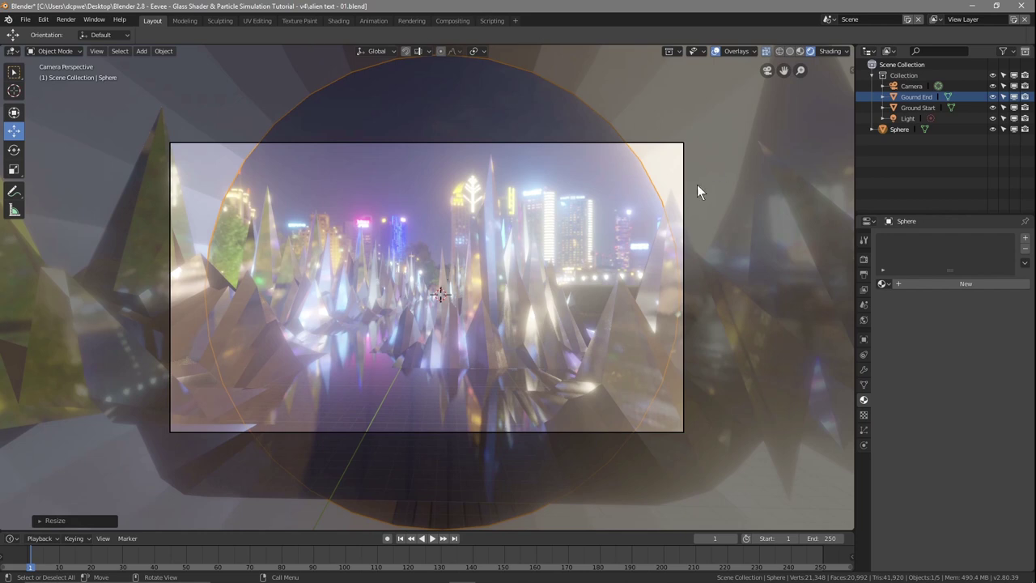
click(904, 86)
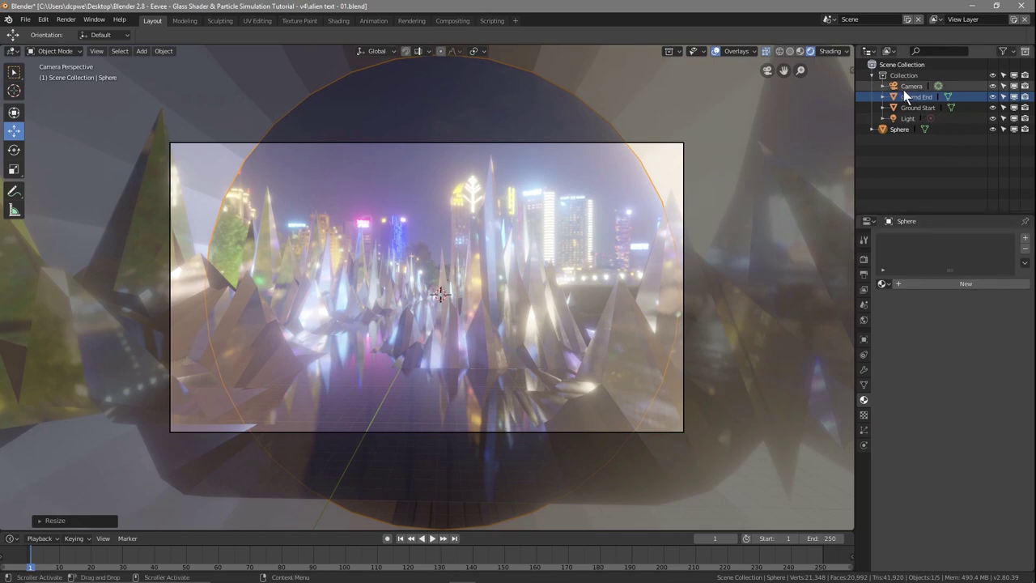
drag(976, 356, 1035, 356)
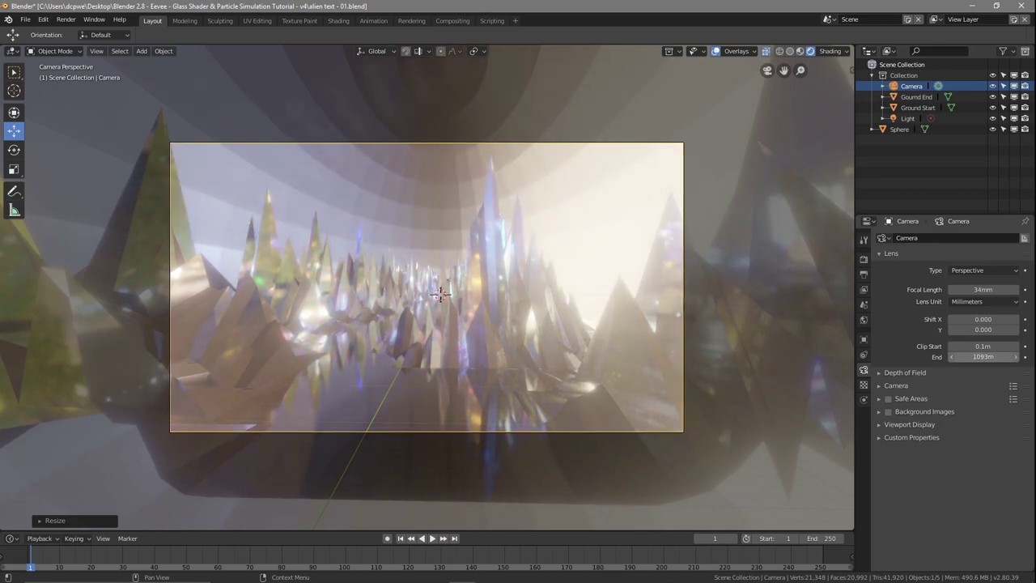
Try a clip end of 1000 m for the camera and settle on 1200 m.
click(983, 357)
text(1000)
key(Return)
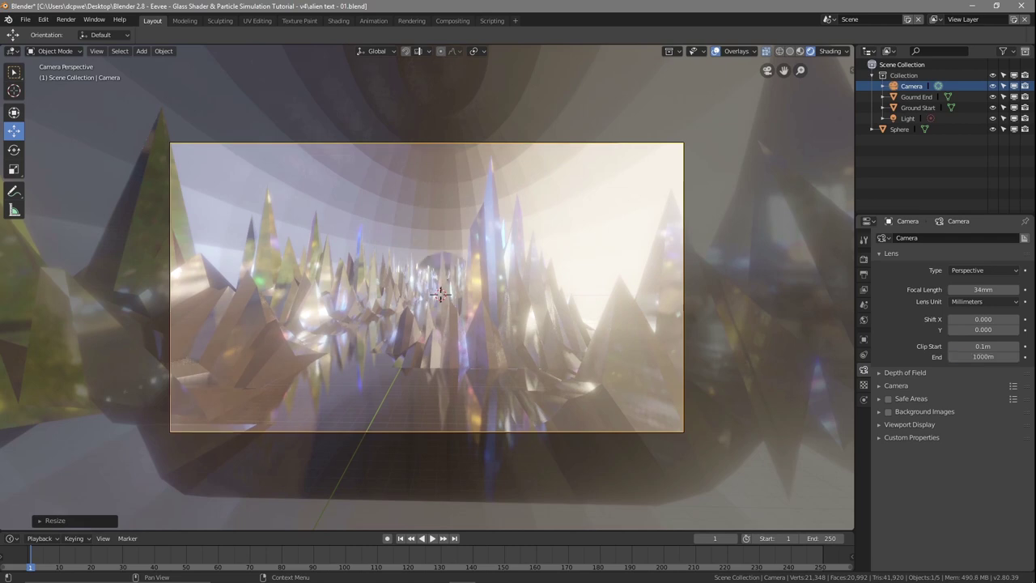
drag(984, 356, 1004, 356)
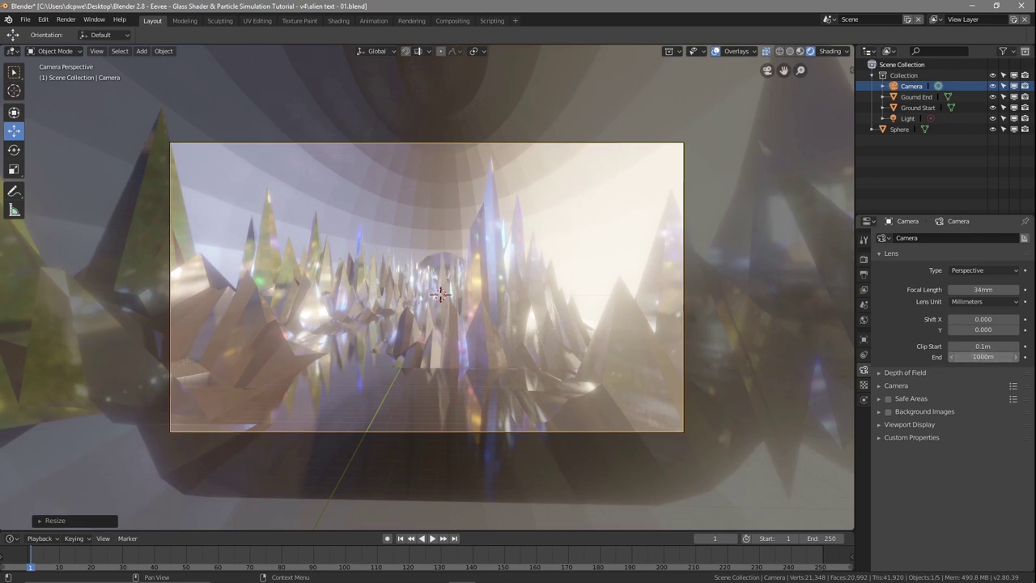
click(984, 356)
text(1200)
key(Return)
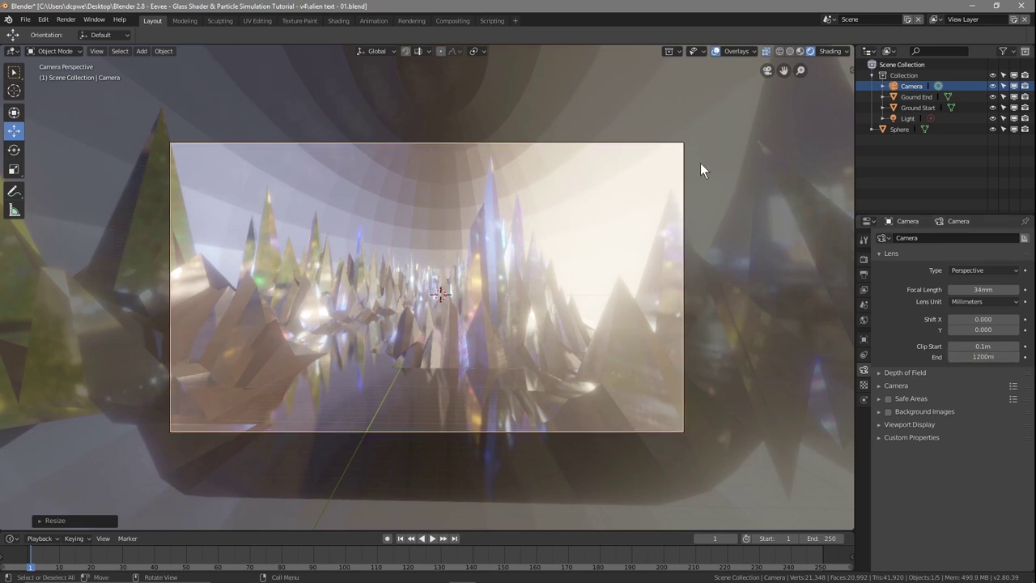
Apply smooth shading to the sphere and render the current frame to check the image.
click(901, 128)
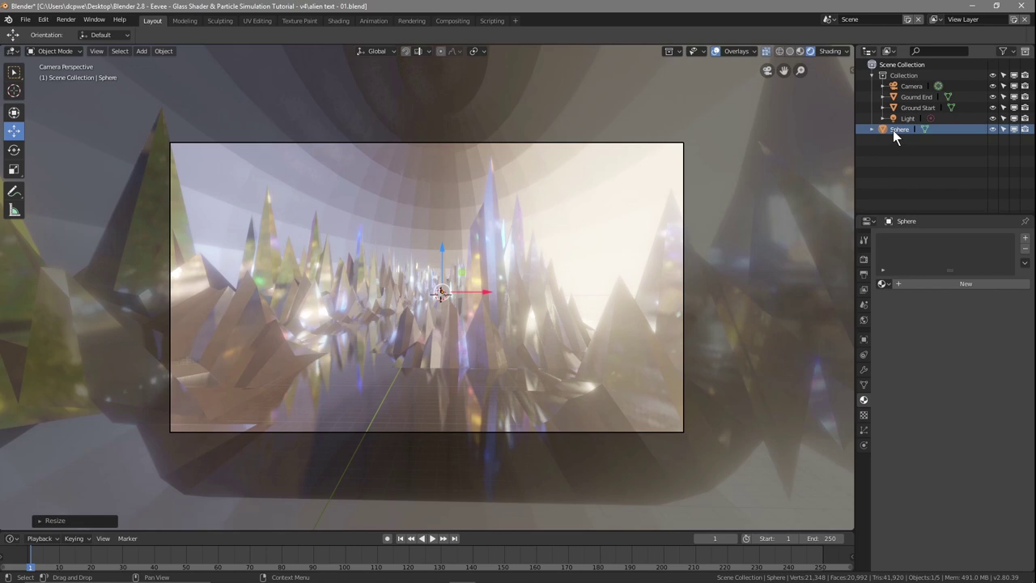
click(164, 51)
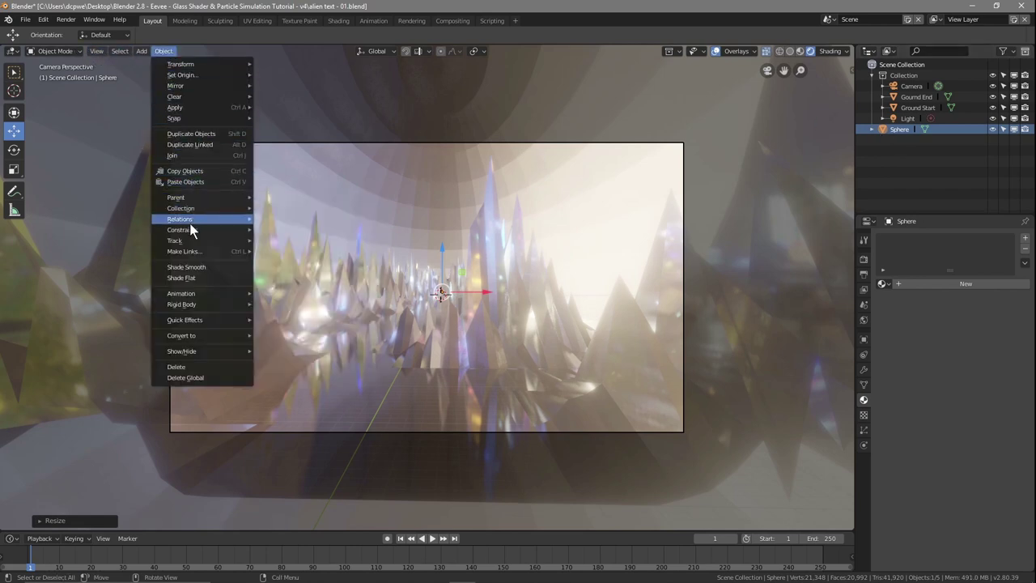
click(184, 277)
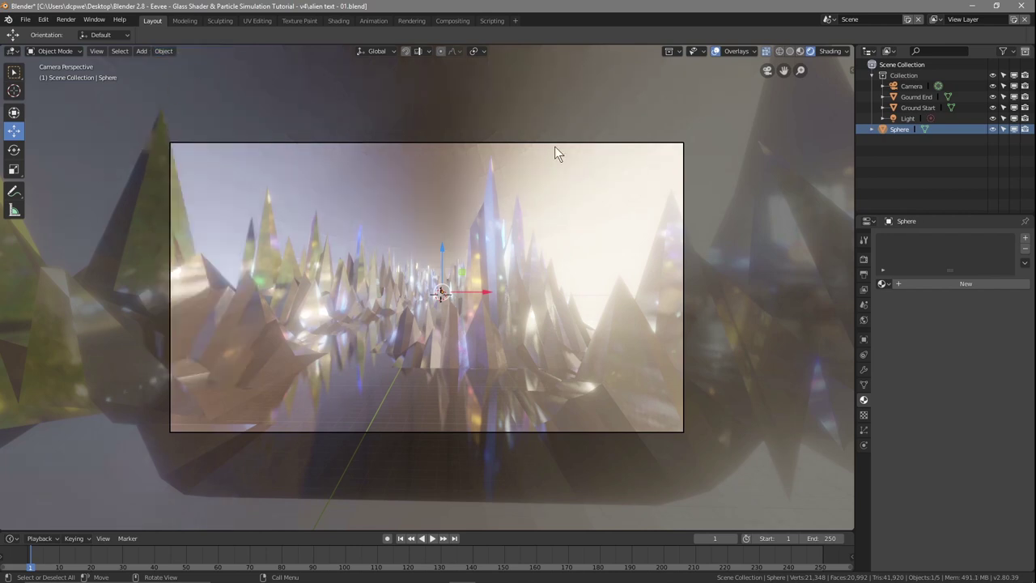
key(F12)
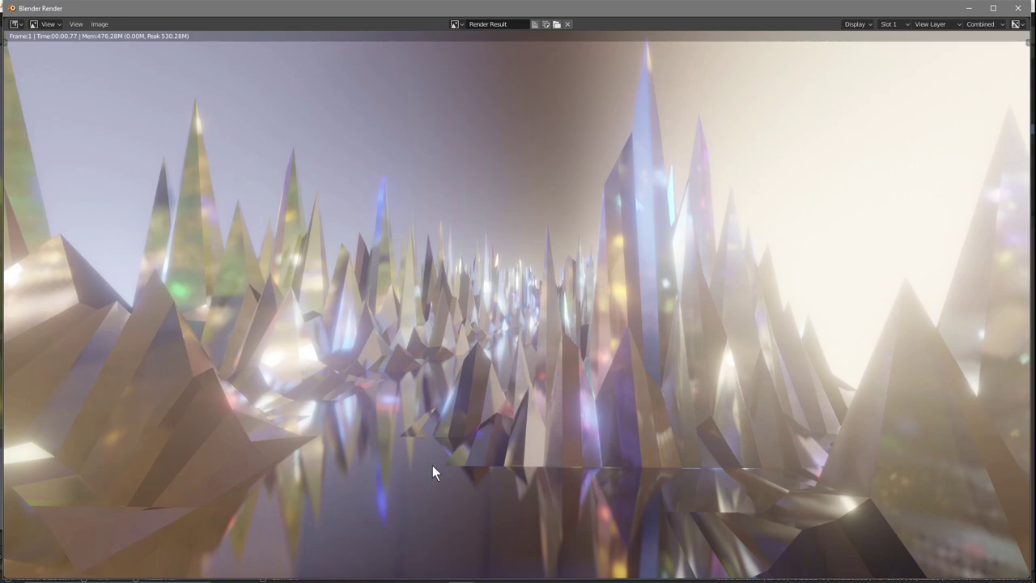
click(1018, 8)
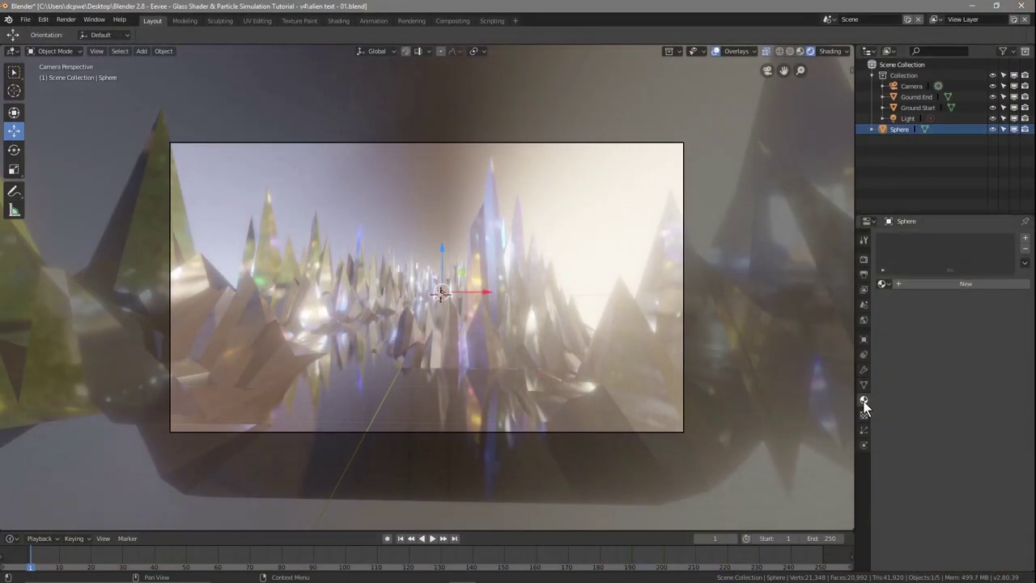
Create a new material for the background sphere and darken its base color to black.
click(921, 285)
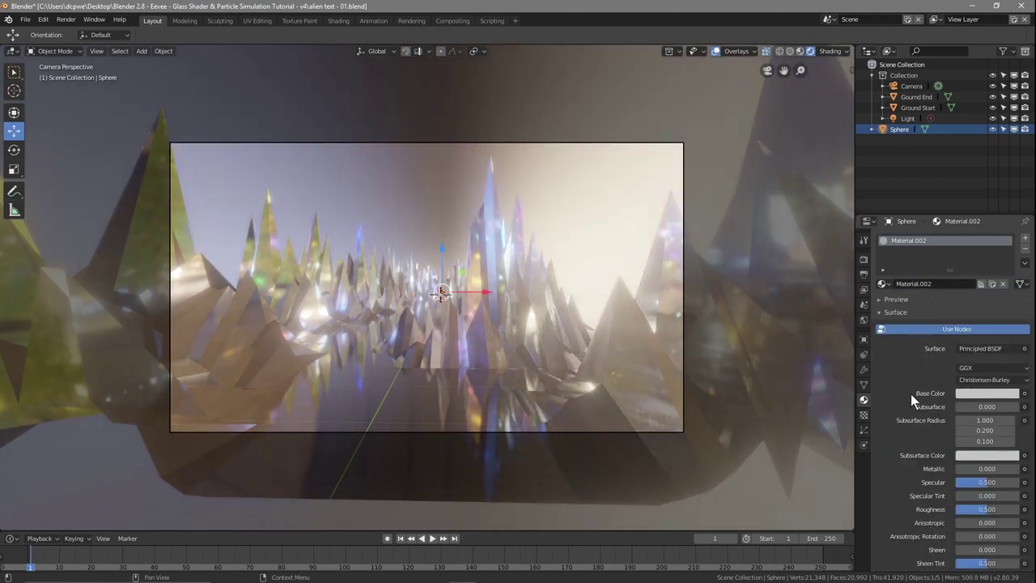
scroll(911, 393, down, 1)
click(989, 374)
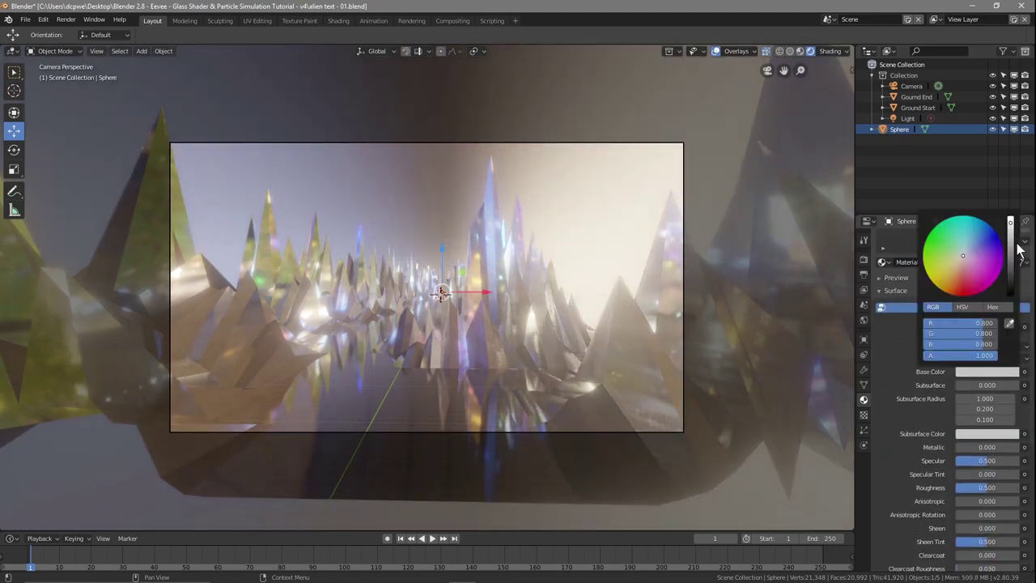
drag(1010, 220, 1010, 274)
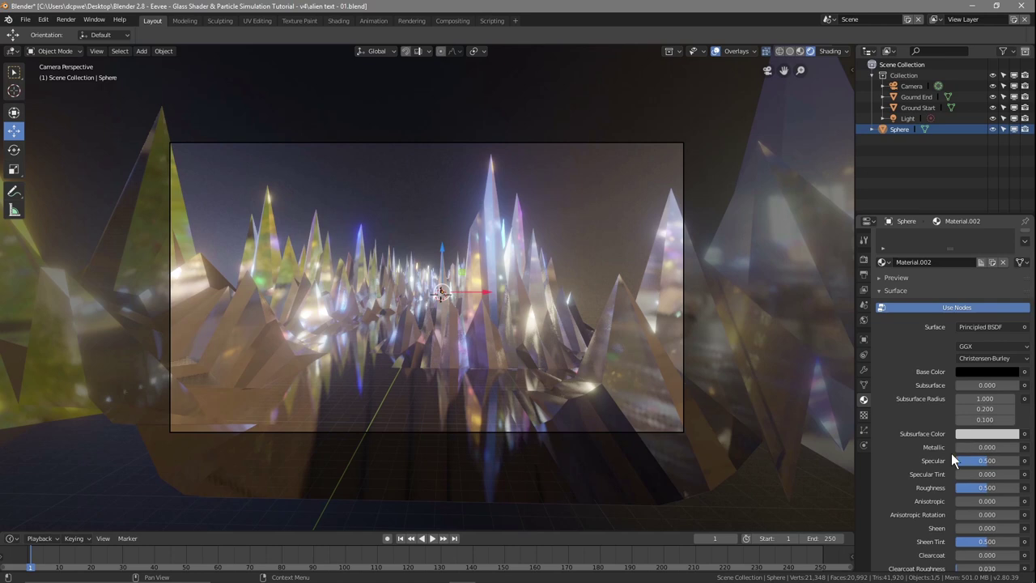
Lower the roughness of the sphere's material, trying about 0.109 and settling on 0.218.
scroll(951, 454, down, 2)
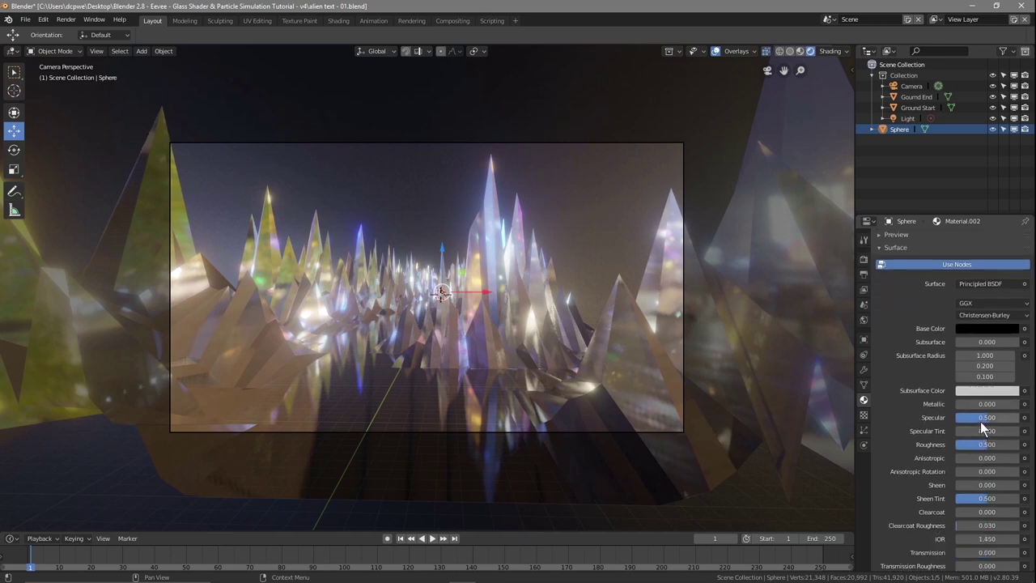
drag(993, 444, 971, 445)
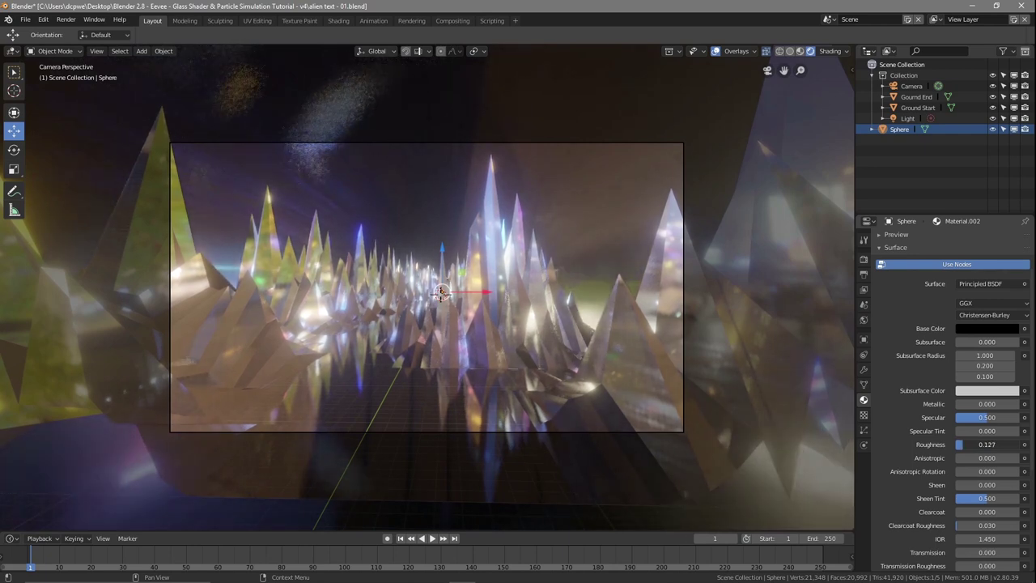
drag(972, 445, 970, 444)
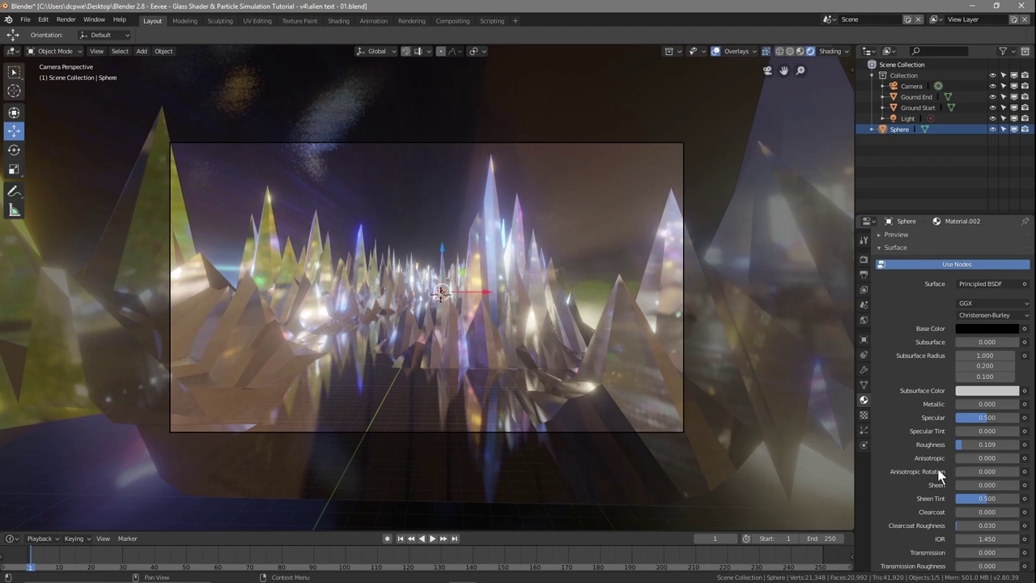
scroll(948, 474, down, 4)
mouse_move(968, 445)
mouse_down()
mouse_move(1022, 445)
mouse_move(955, 444)
mouse_up()
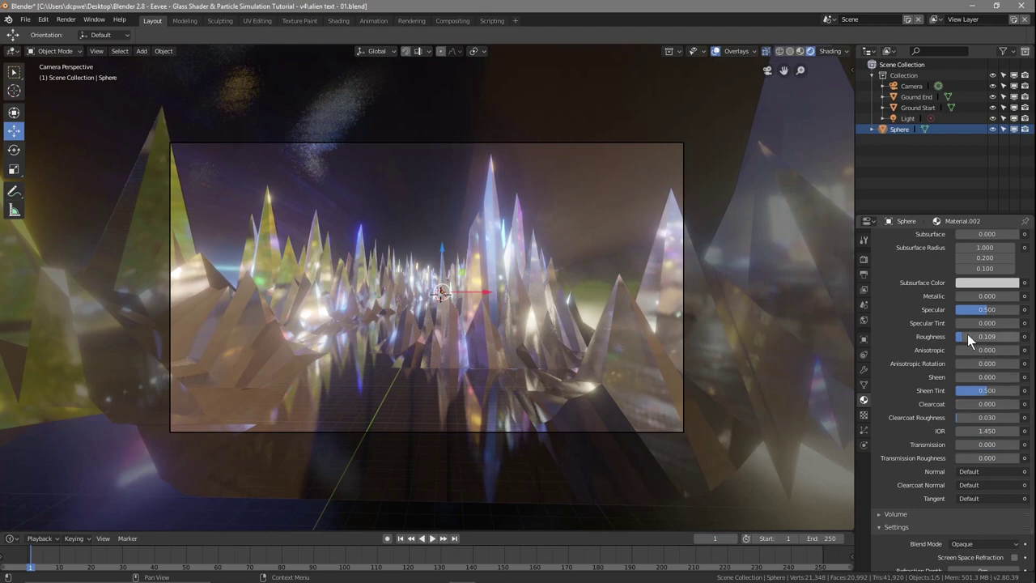
drag(965, 336, 972, 336)
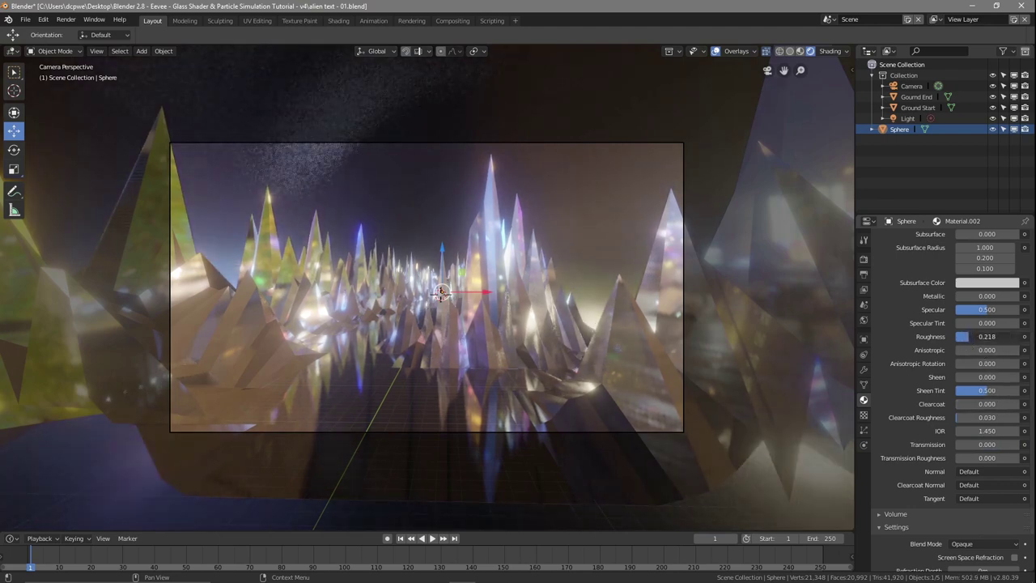
Render the current frame to check the dark sphere, close the render, and review the sphere's remaining material settings.
key(F12)
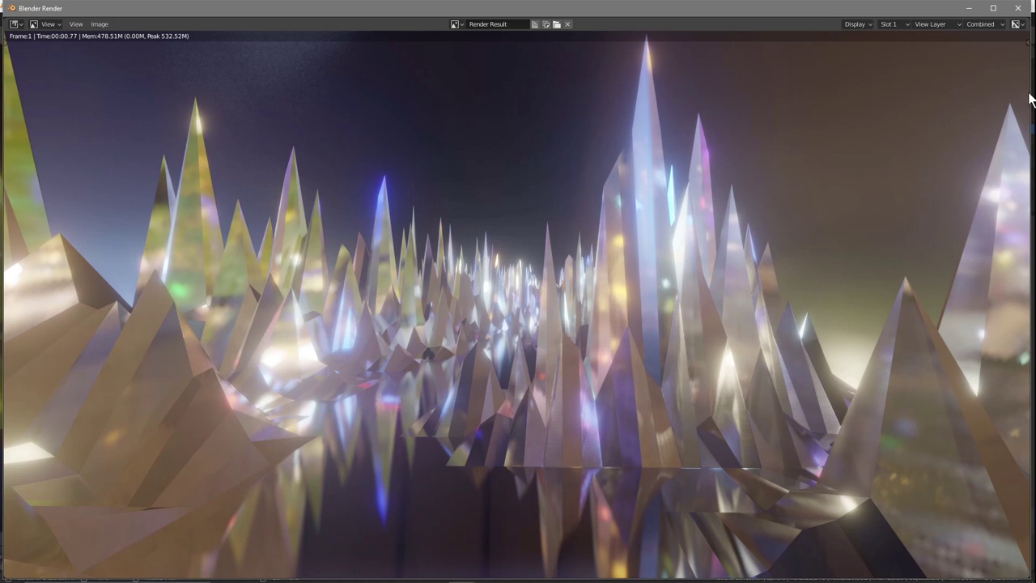
click(1019, 10)
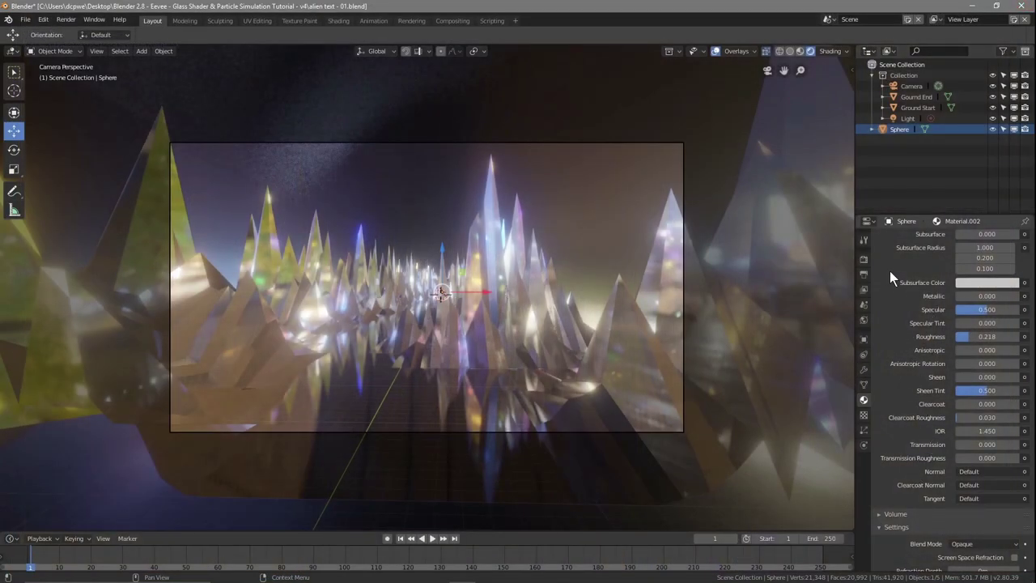
scroll(907, 408, down, 3)
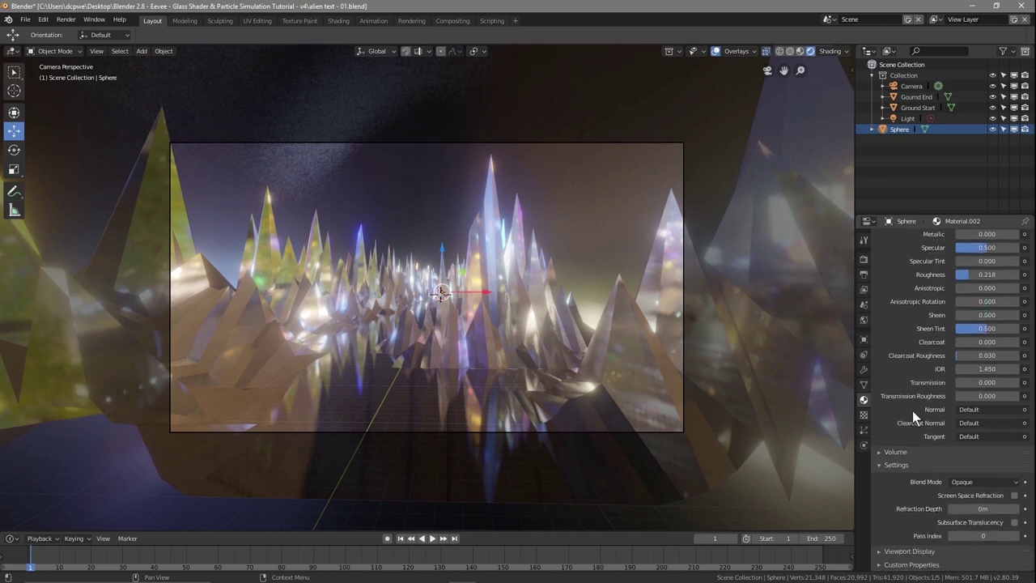
scroll(950, 352, up, 3)
scroll(951, 352, up, 3)
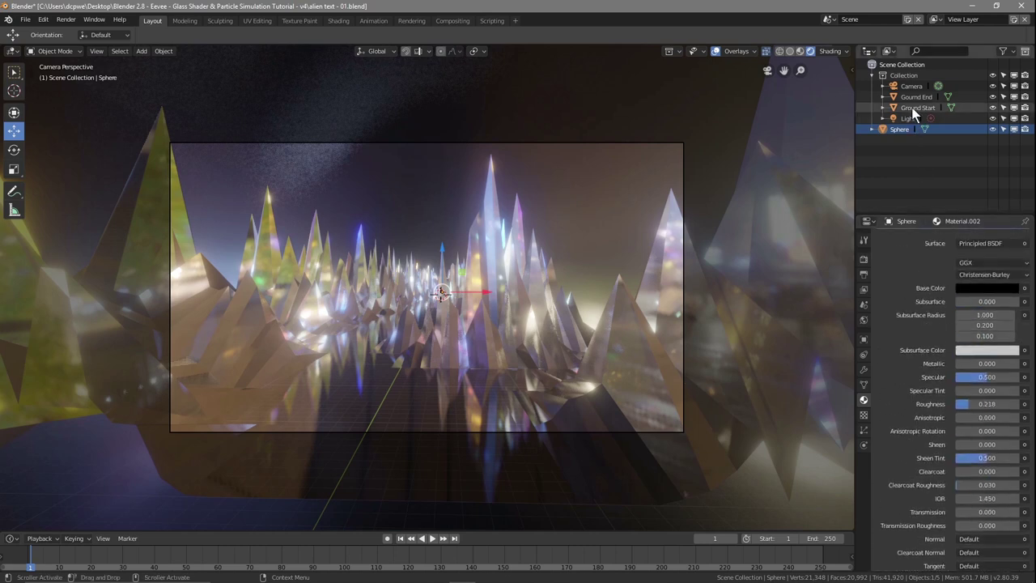
Enable Screen Space Refraction in the Ground Start material and set its roughness to 0.
click(914, 110)
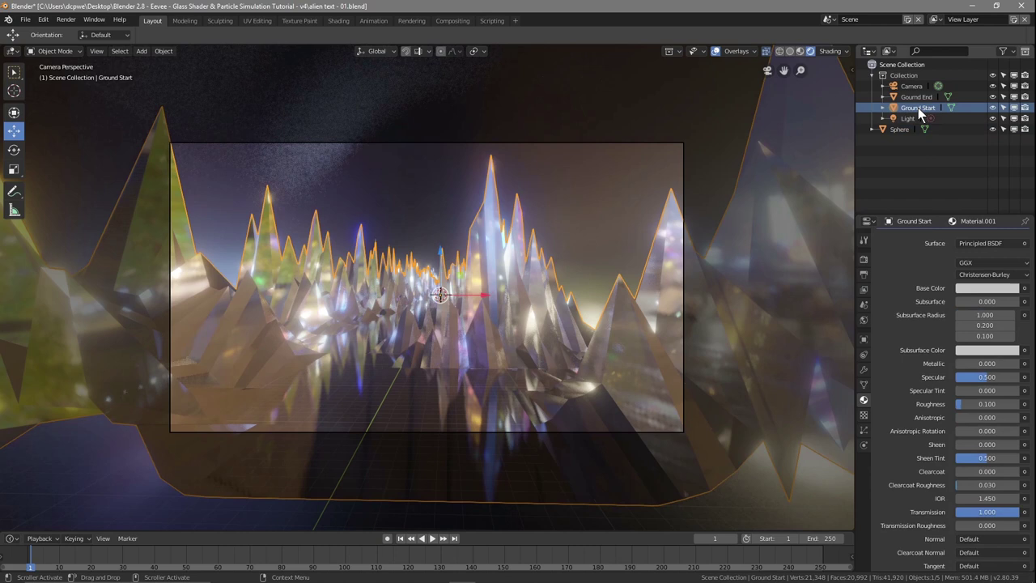
scroll(931, 436, down, 5)
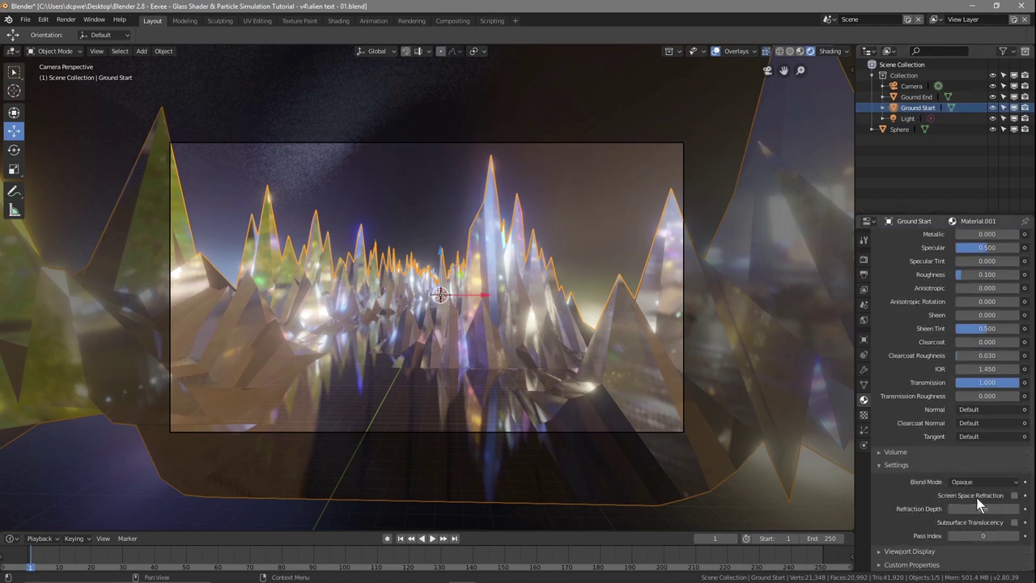
click(1016, 496)
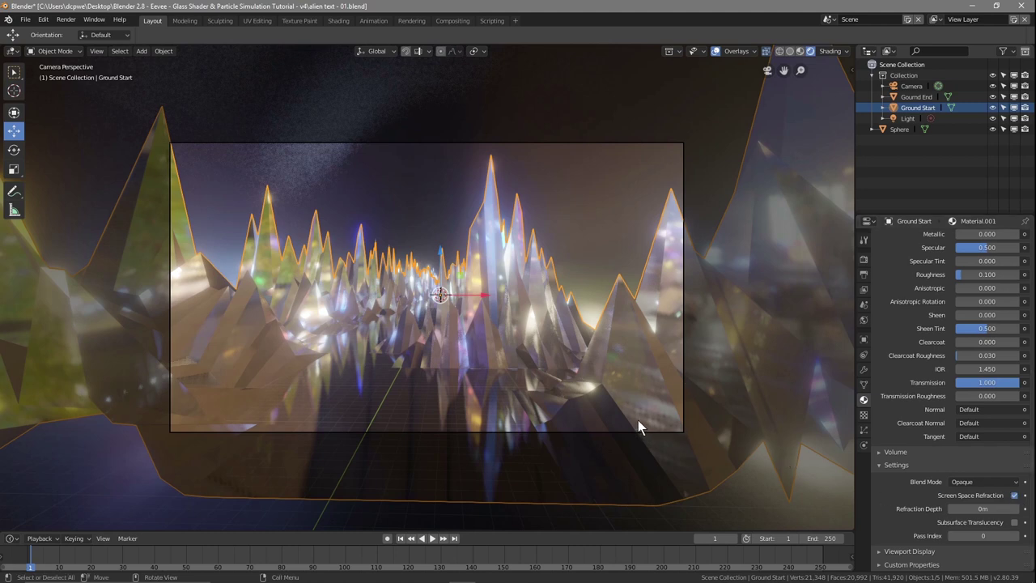
drag(956, 276, 931, 276)
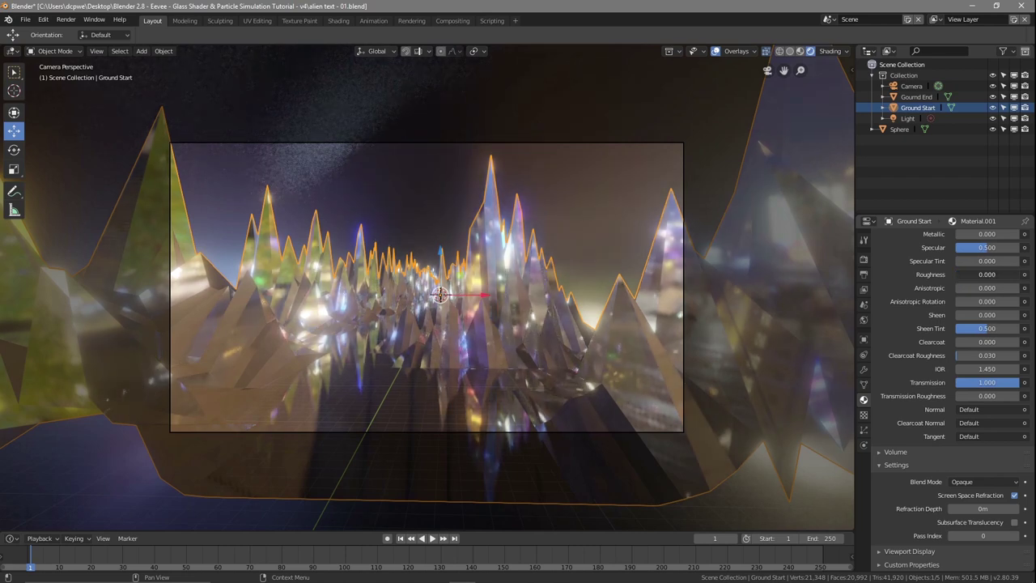
Try enabling Refraction in the scene's Screen Space Reflections settings, and toggle Subsurface Scattering on and off.
click(863, 258)
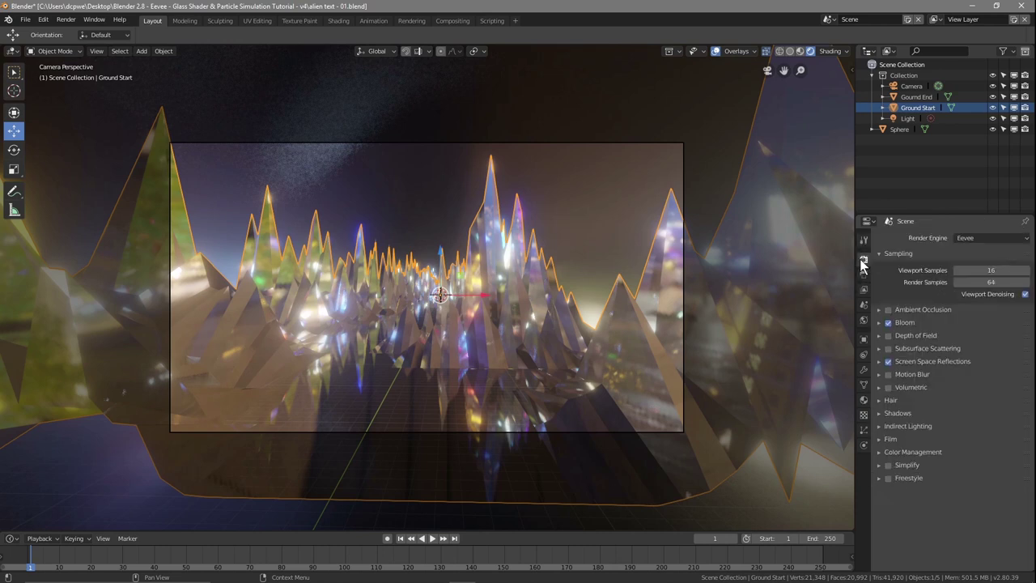
click(878, 362)
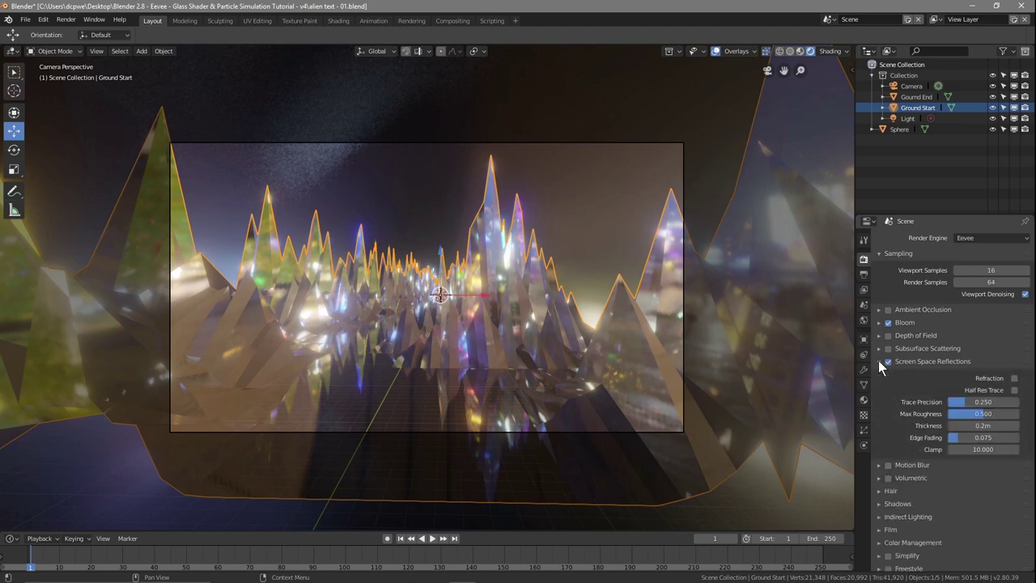
click(1015, 378)
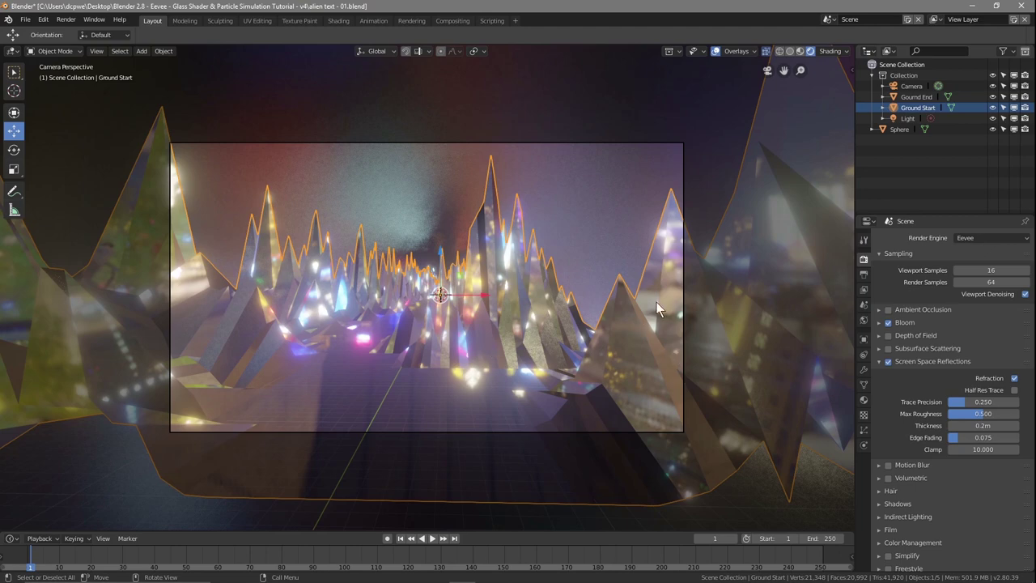
click(889, 349)
click(889, 349)
Inspect the refracting valley outside the camera view, return to the camera, and turn the scene's Refraction option off.
key(KP_0)
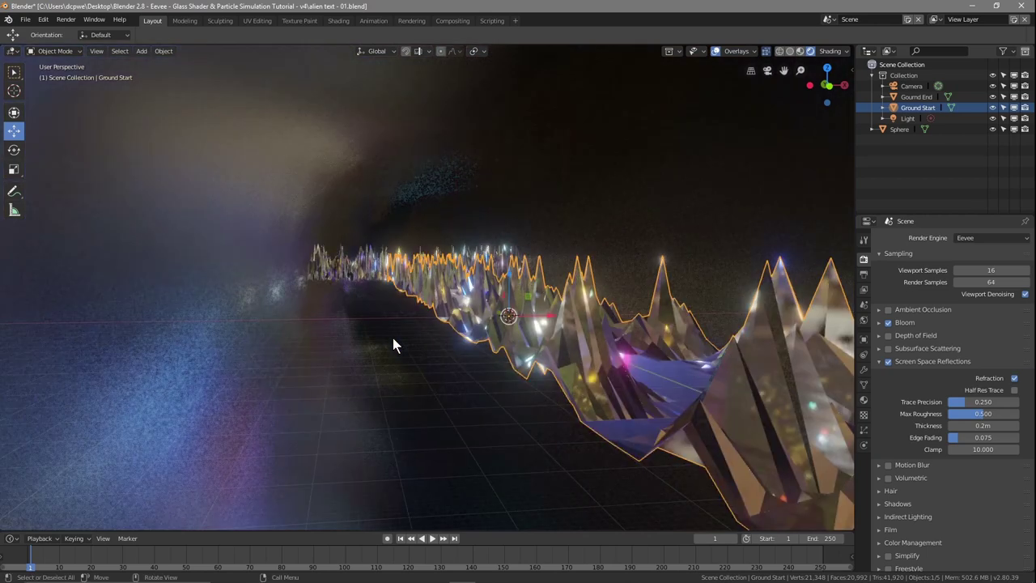
middle_drag(393, 339, 381, 339)
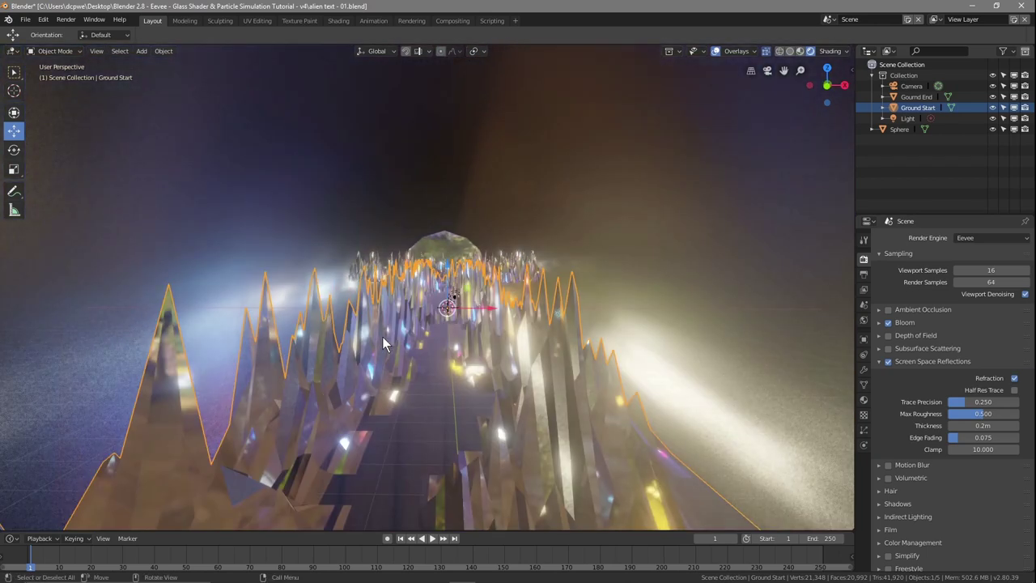
key(KP_0)
scroll(356, 320, up, 1)
scroll(438, 337, down, 1)
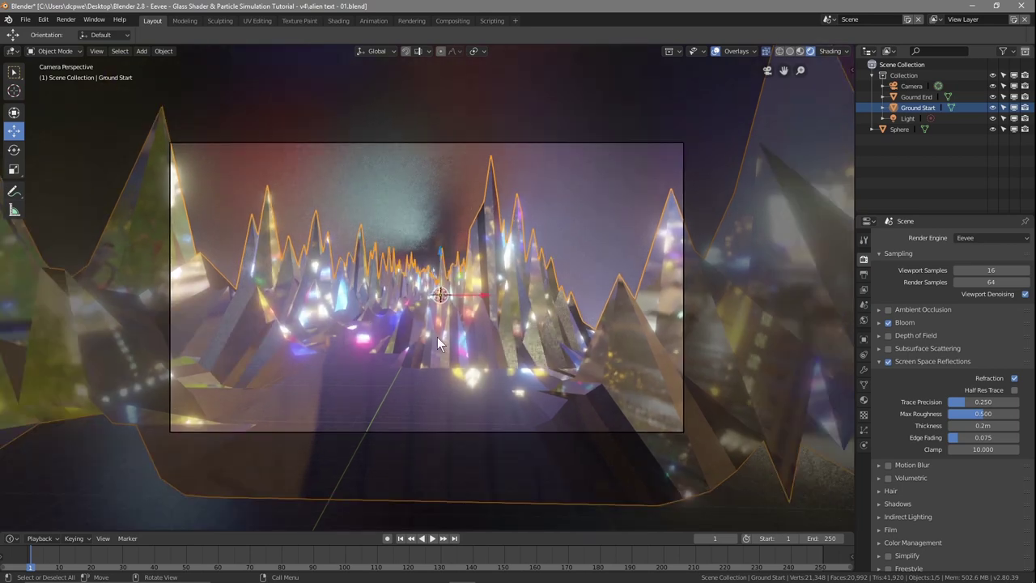
click(1015, 378)
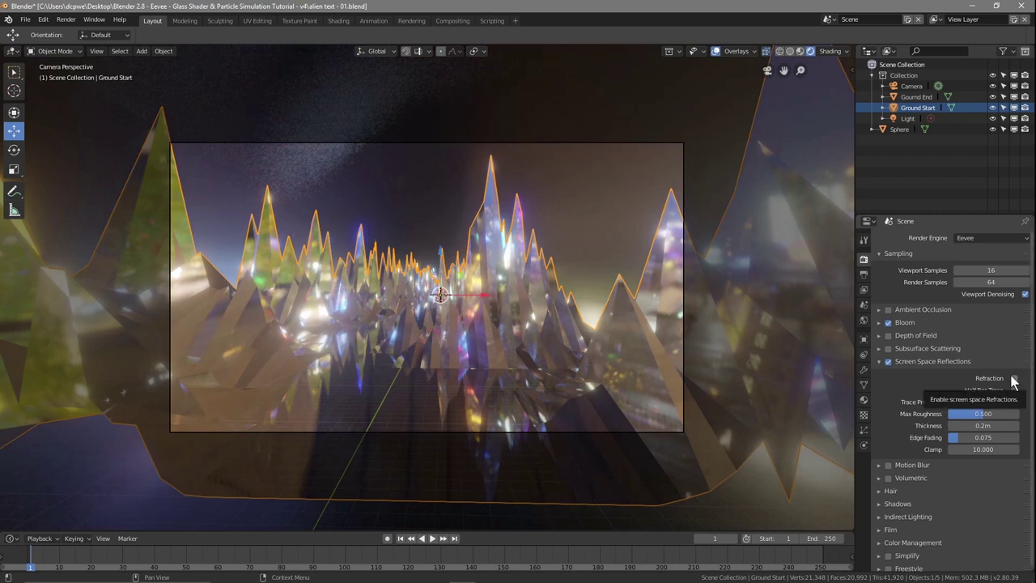
Place the 3D cursor on the valley floor, add a UV sphere there, and scale it up about 10 times.
click(14, 92)
key(shift+a)
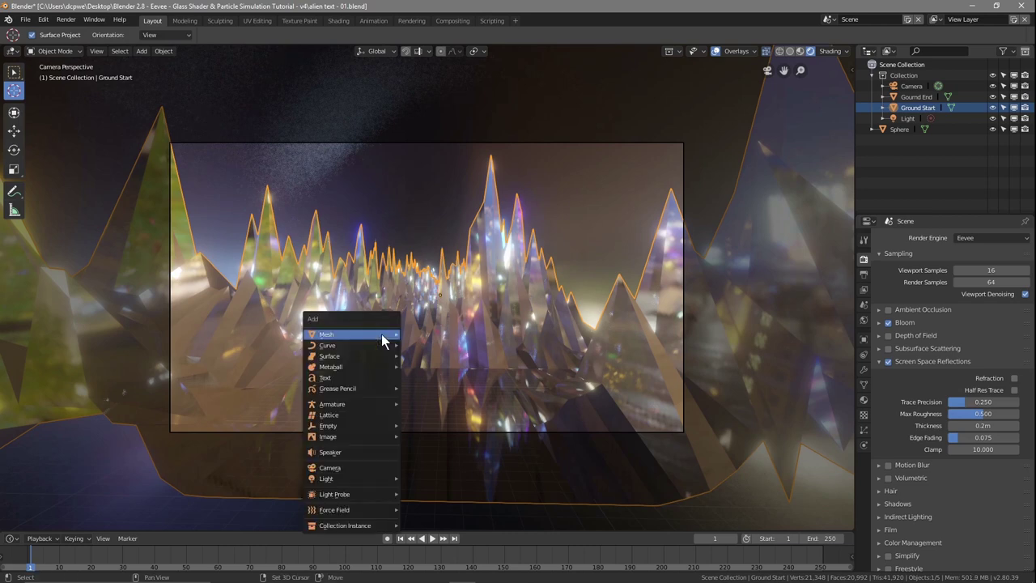
mouse_move(381, 334)
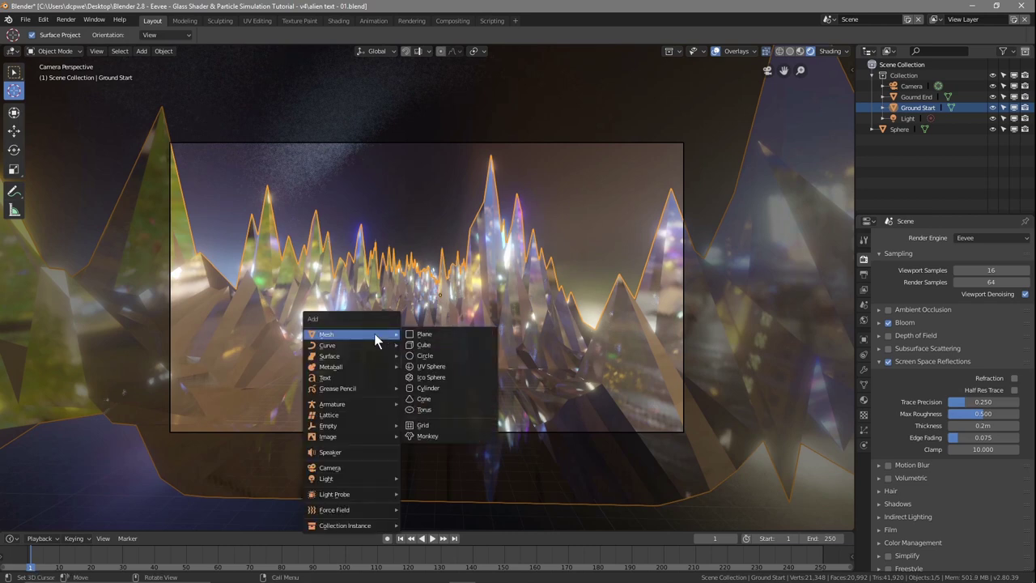
click(422, 366)
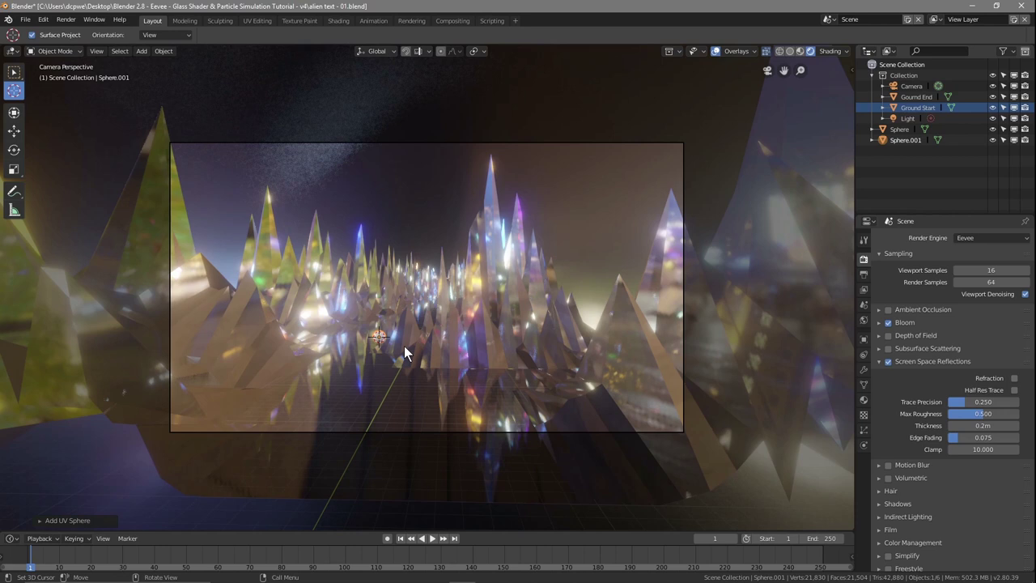
key(s)
click(564, 394)
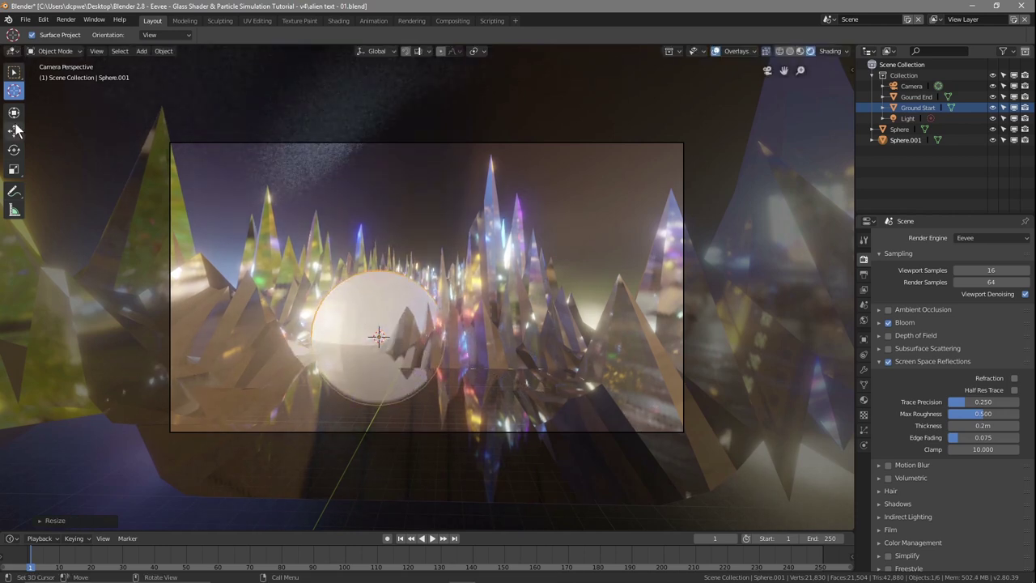
Move the new sphere up behind the tall peak, to about X 10.724 m, Y -239.11 m, Z 14.02 m.
key(g)
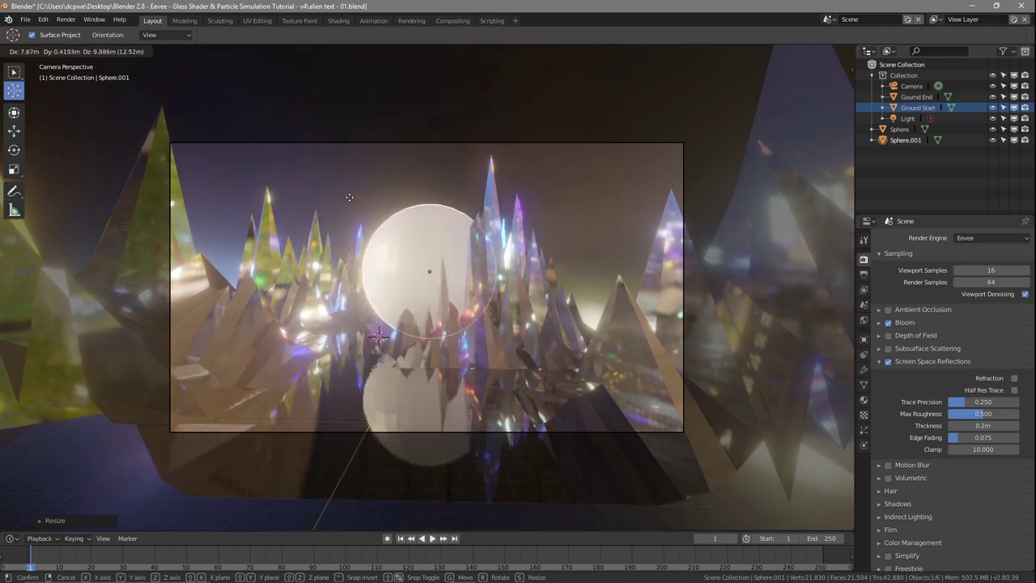
click(408, 172)
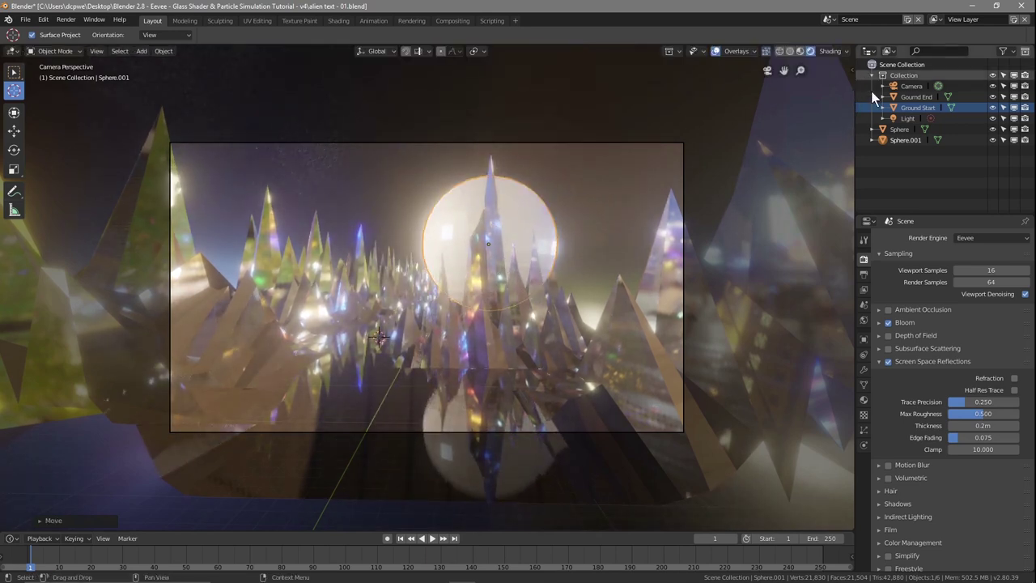
key(n)
drag(802, 102, 825, 102)
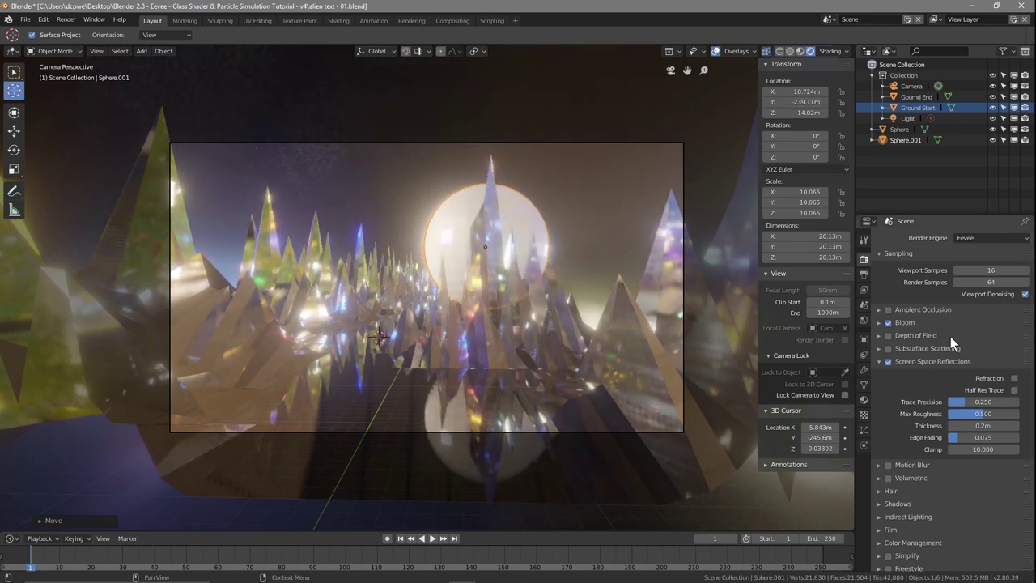
Test the roughness of the Ground Start material, leaving it at 0, and examine the sphere through the glass peaks up close.
click(908, 111)
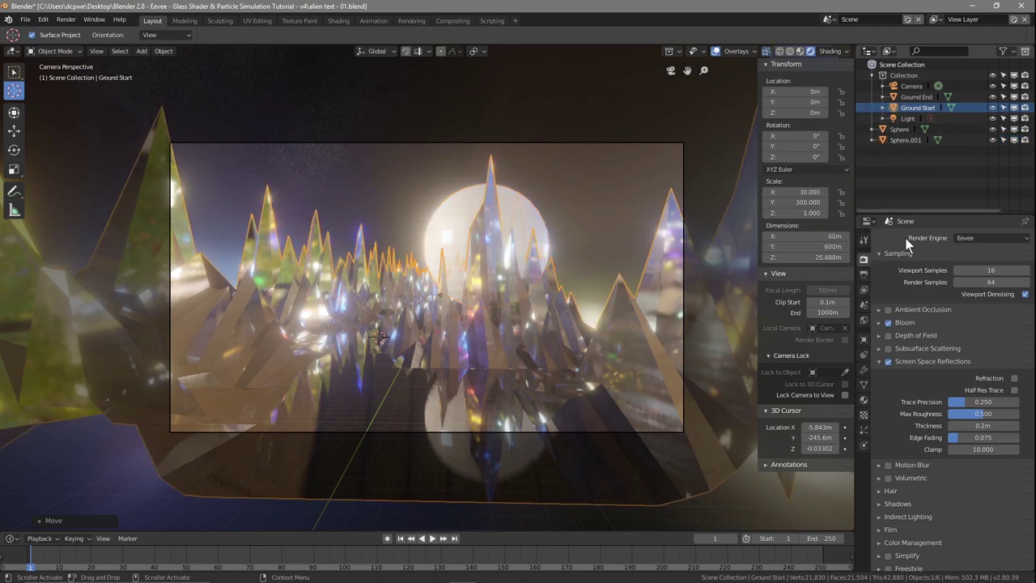
click(864, 400)
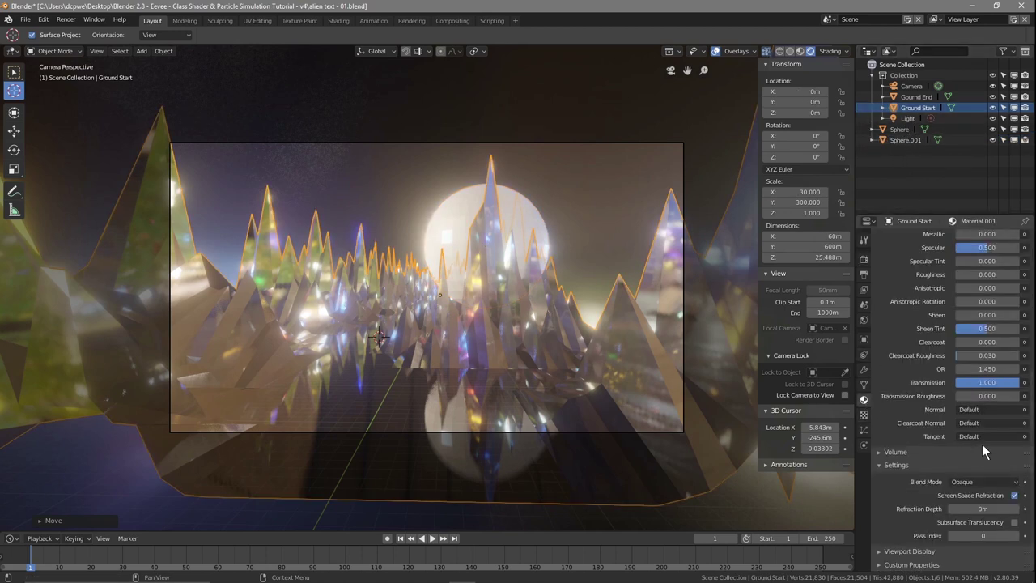
scroll(984, 355, up, 2)
mouse_move(967, 317)
mouse_down()
mouse_move(1020, 316)
mouse_move(966, 316)
mouse_up()
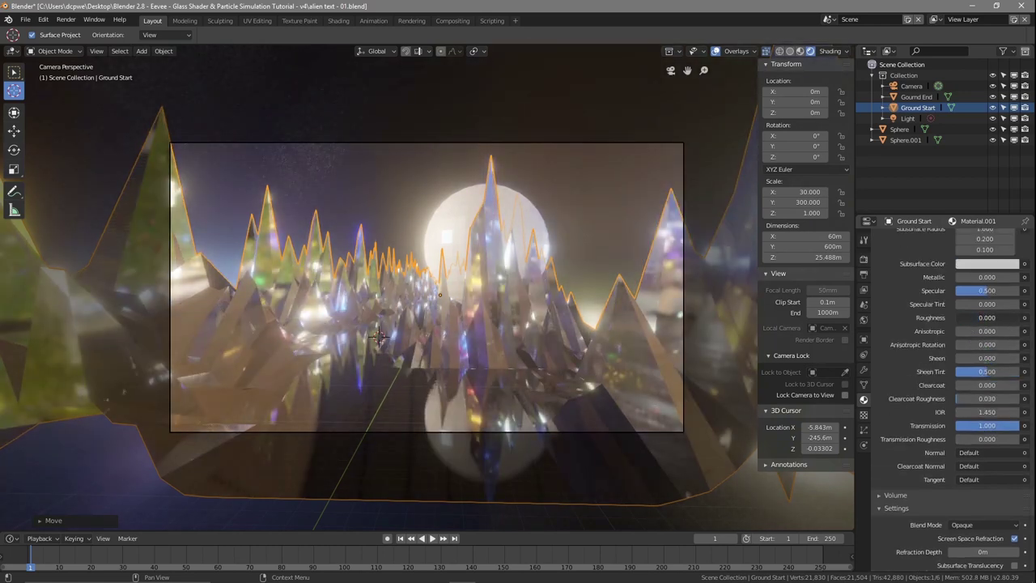
scroll(931, 436, down, 2)
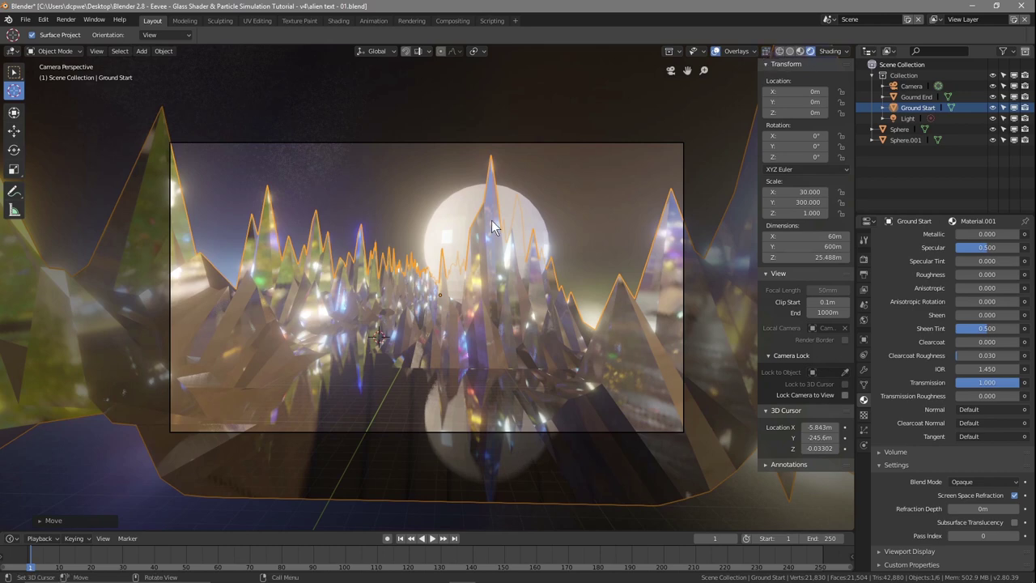
scroll(491, 220, up, 5)
middle_drag(518, 215, 449, 227)
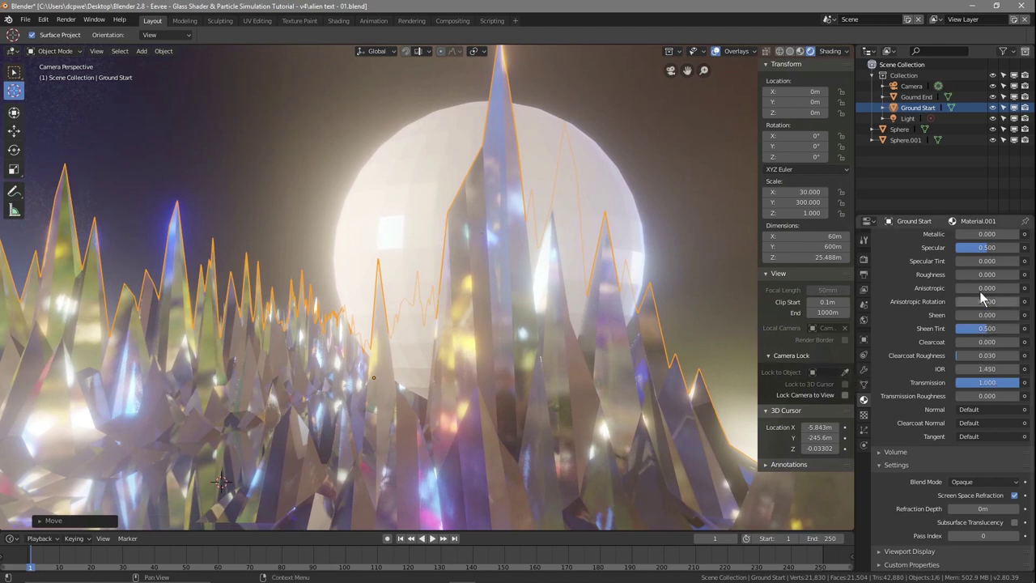
Test a much lower transmission on the Ground Start material and undo the change.
mouse_move(956, 274)
mouse_down()
mouse_move(1000, 273)
mouse_move(955, 273)
mouse_up()
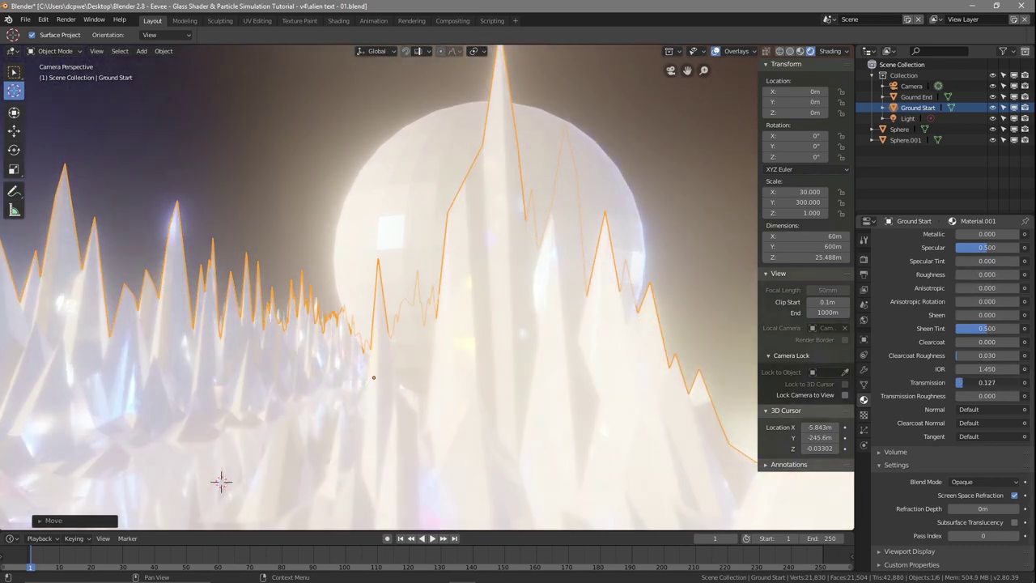
drag(991, 382, 983, 382)
key(ctrl+z)
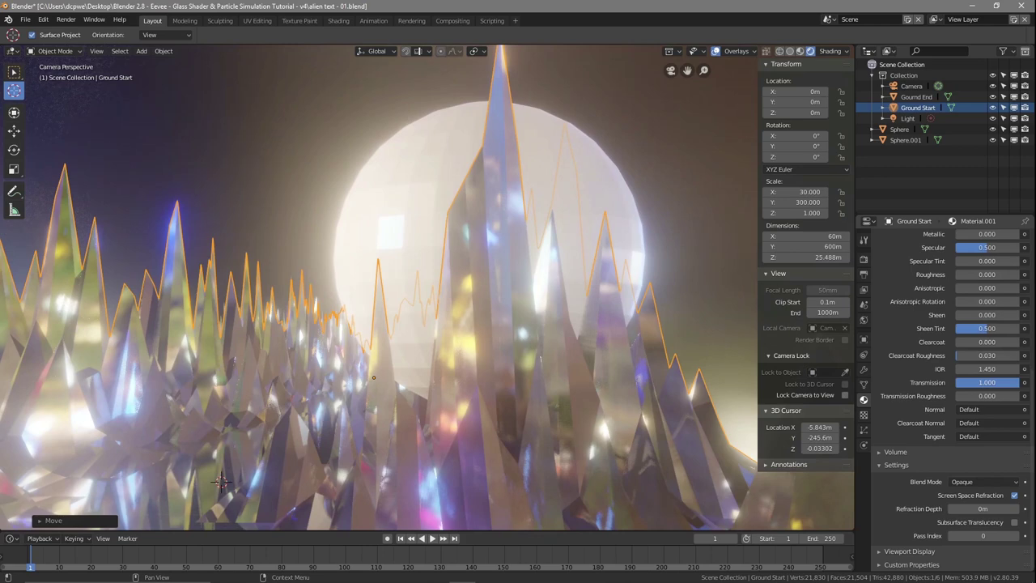
Turn on Refraction in the scene's Screen Space Reflections, and compare the Ground Start material with its Screen Space Refraction off and on.
click(864, 261)
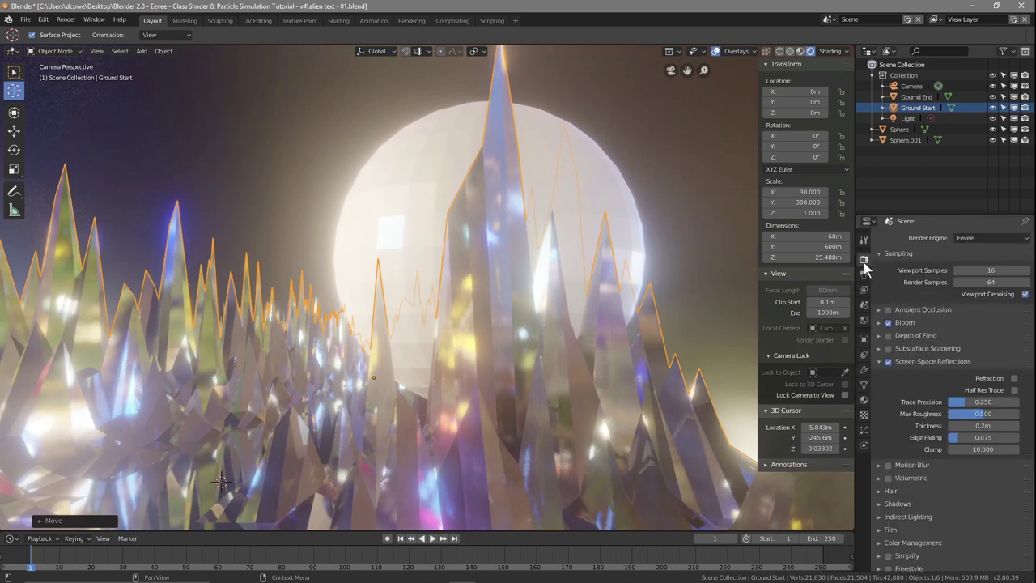
click(1015, 378)
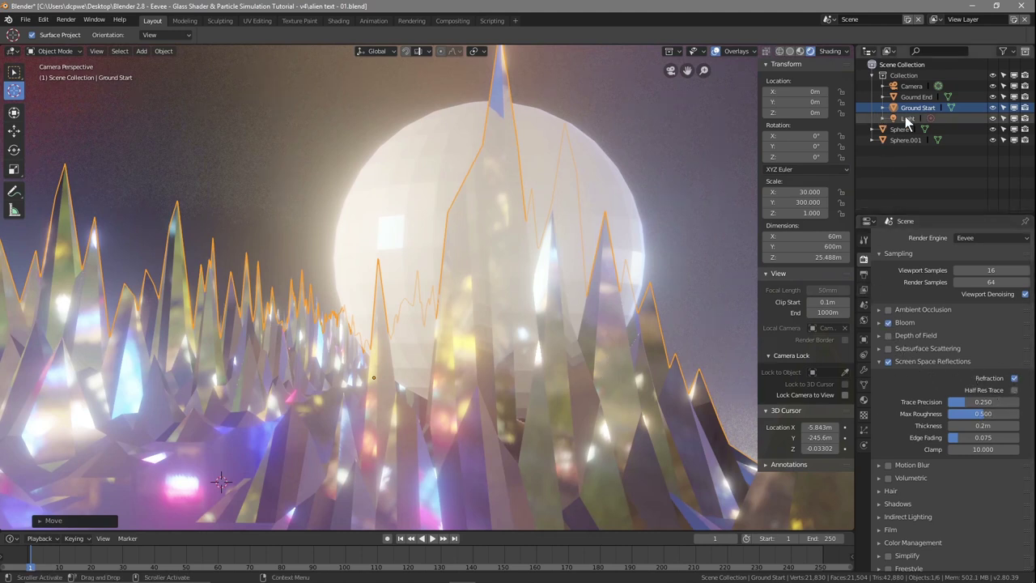
click(864, 397)
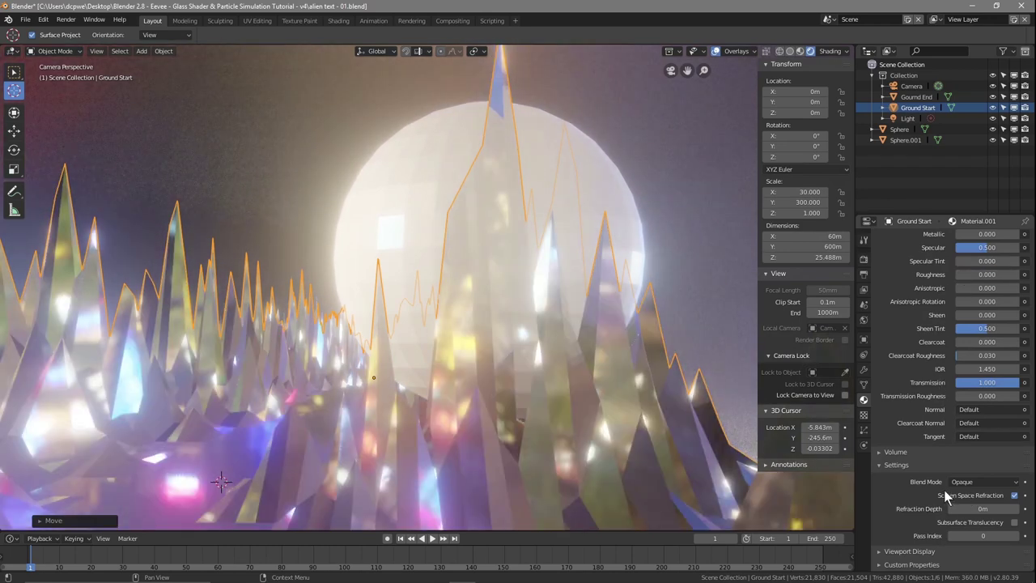
click(1015, 496)
click(1015, 495)
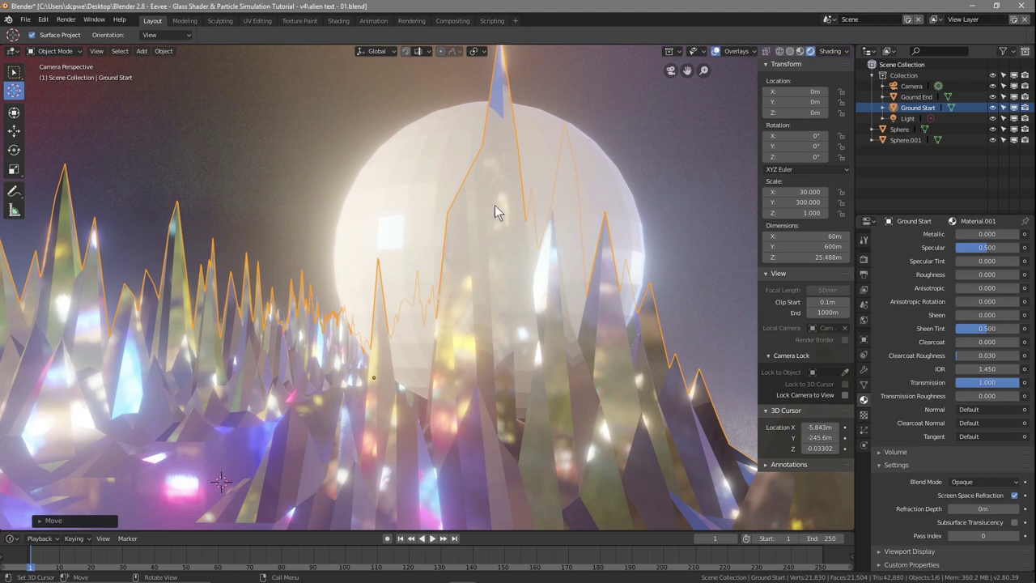
Select the large sphere behind the tall peak and give it a new material with a light mint-green base color.
click(431, 177)
click(14, 71)
click(421, 208)
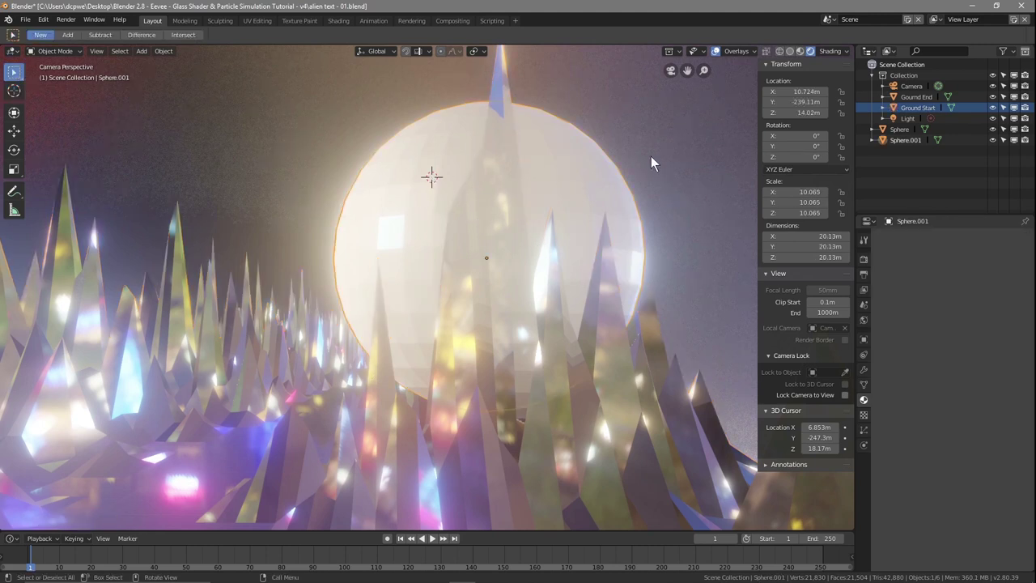
click(901, 139)
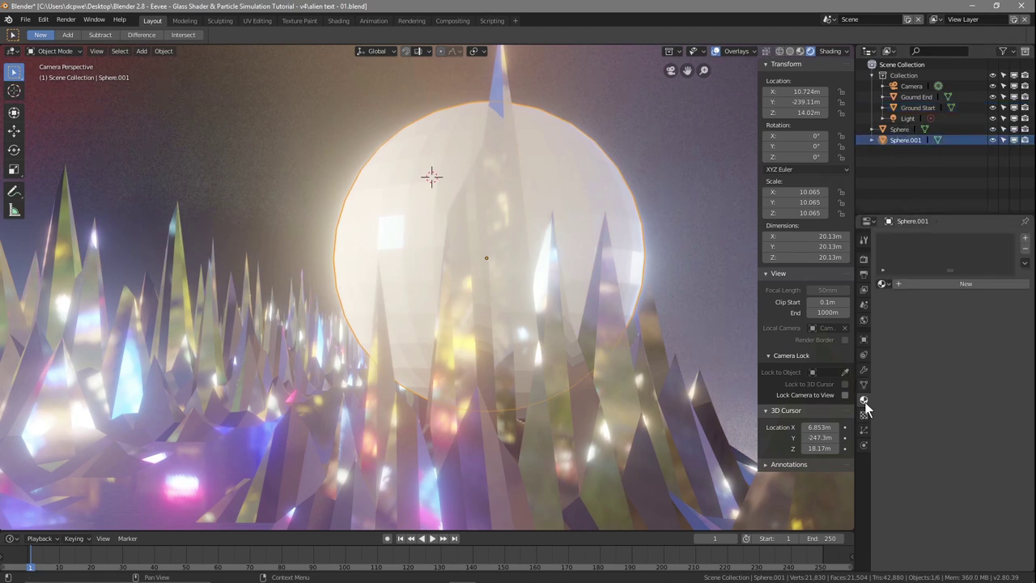
click(938, 282)
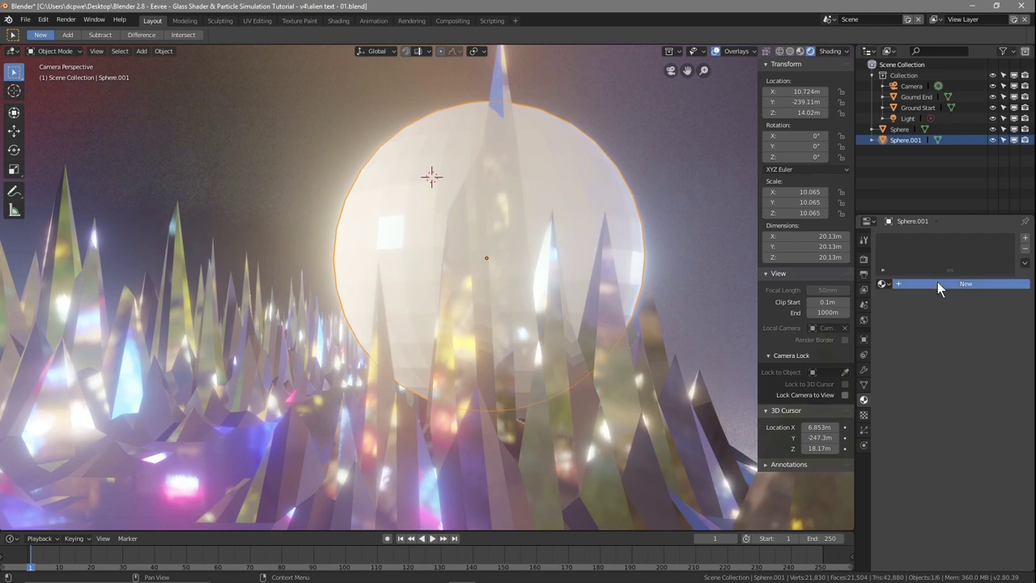
click(982, 393)
drag(947, 301, 943, 279)
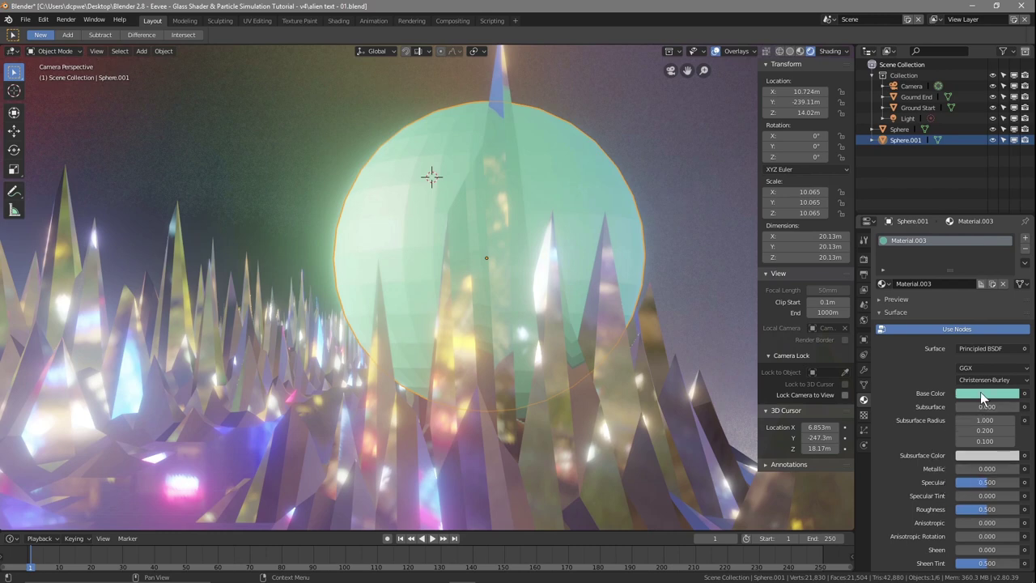
Inspect the green sphere through the glass peaks from outside and through the camera, comparing the scene's Refraction off and on.
middle_drag(615, 413, 466, 429)
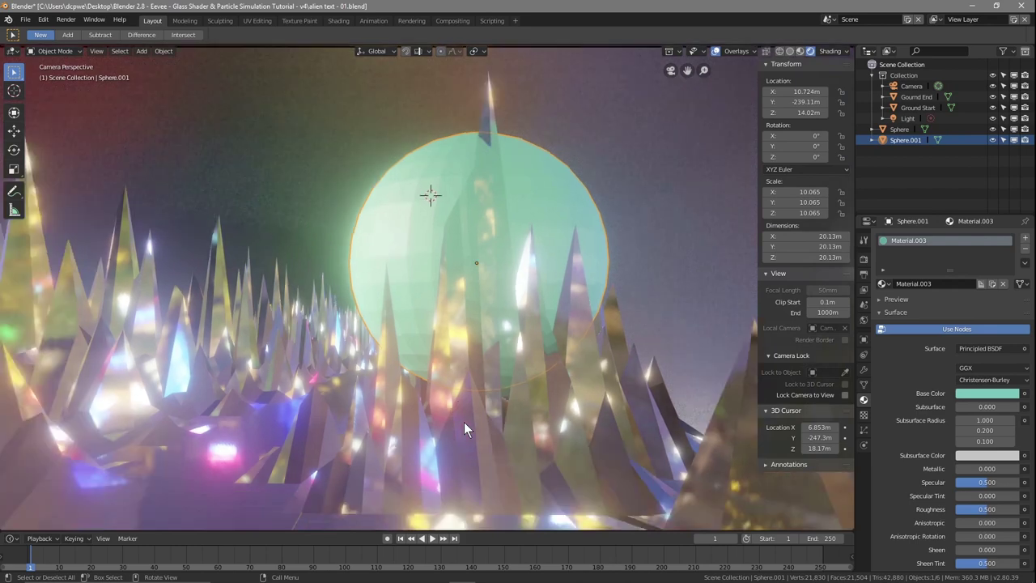
middle_drag(577, 467, 498, 456)
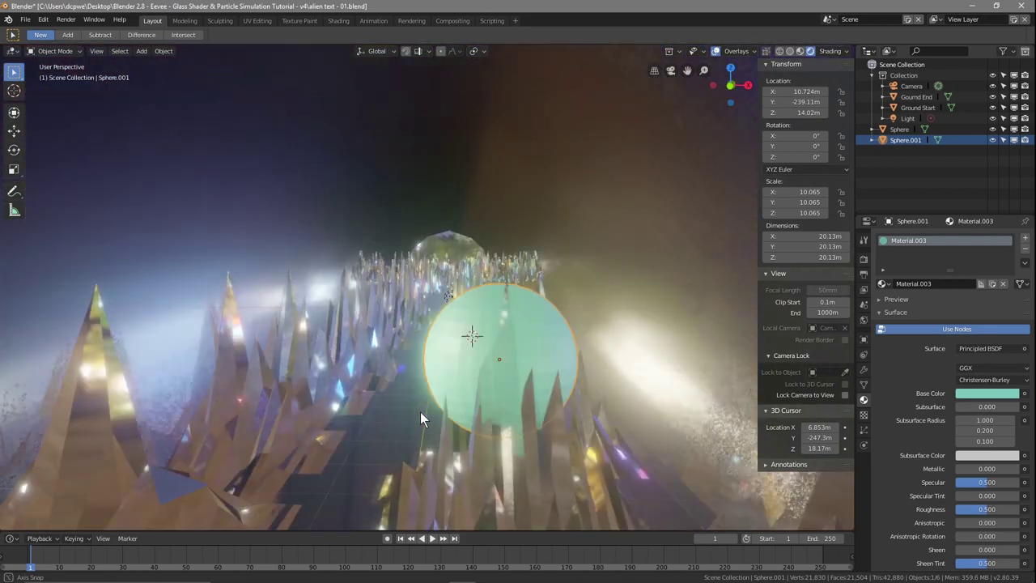
key(KP_0)
middle_drag(425, 412, 451, 414)
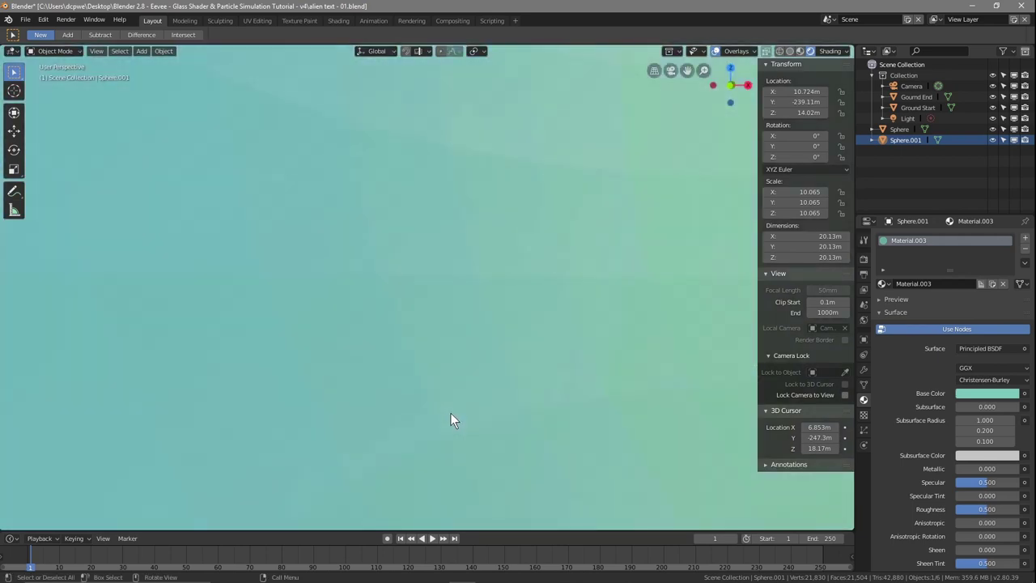
scroll(450, 414, down, 3)
key(ctrl+alt+KP_0)
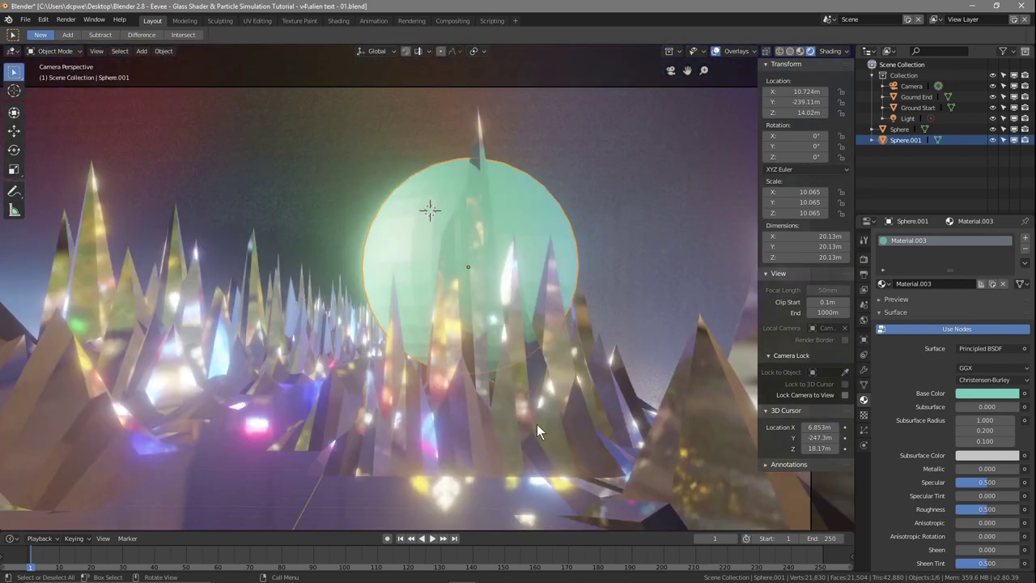
click(861, 258)
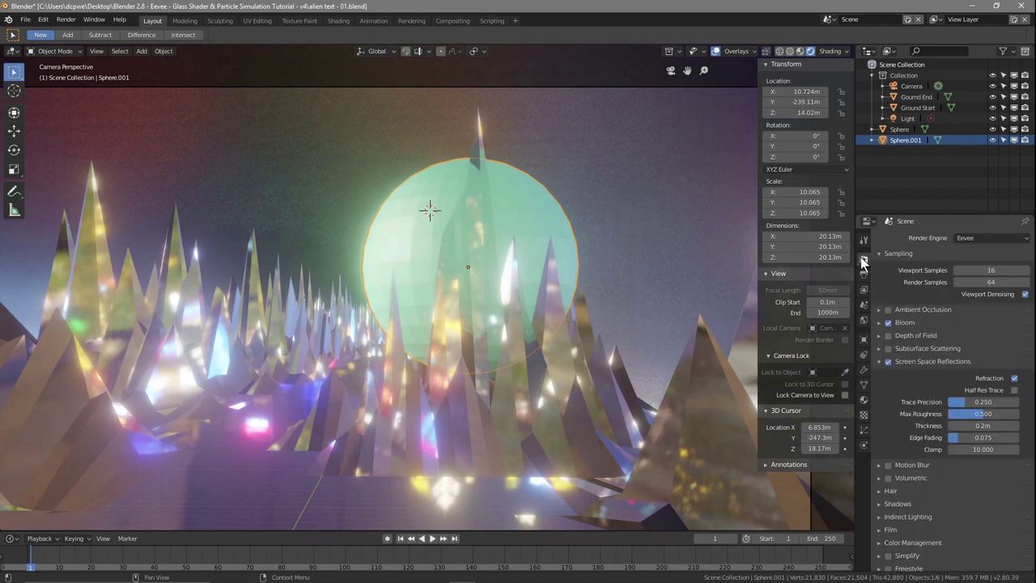
click(1014, 379)
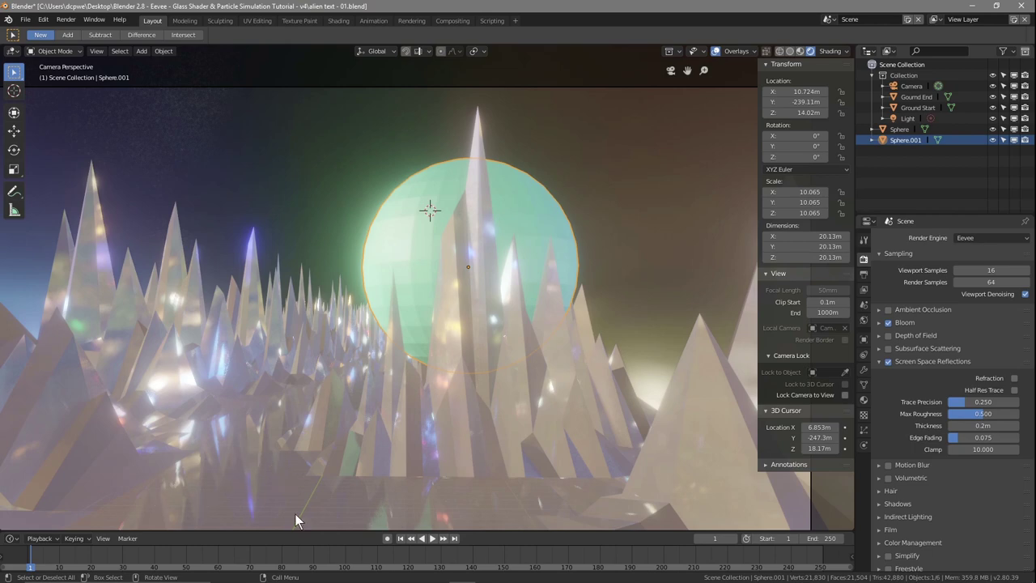
click(1014, 378)
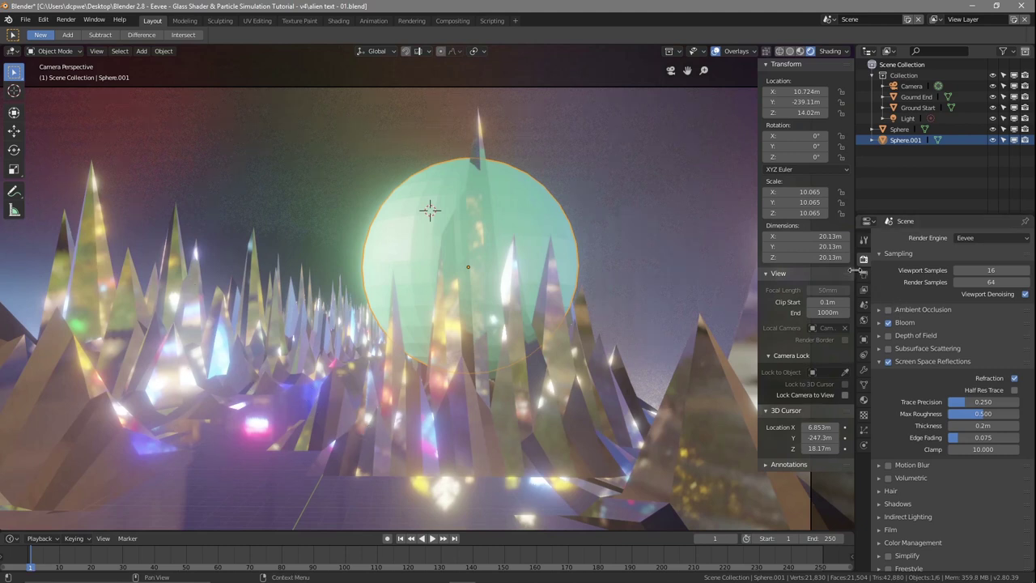
Delete the green test sphere, Sphere.001, from the scene.
click(864, 399)
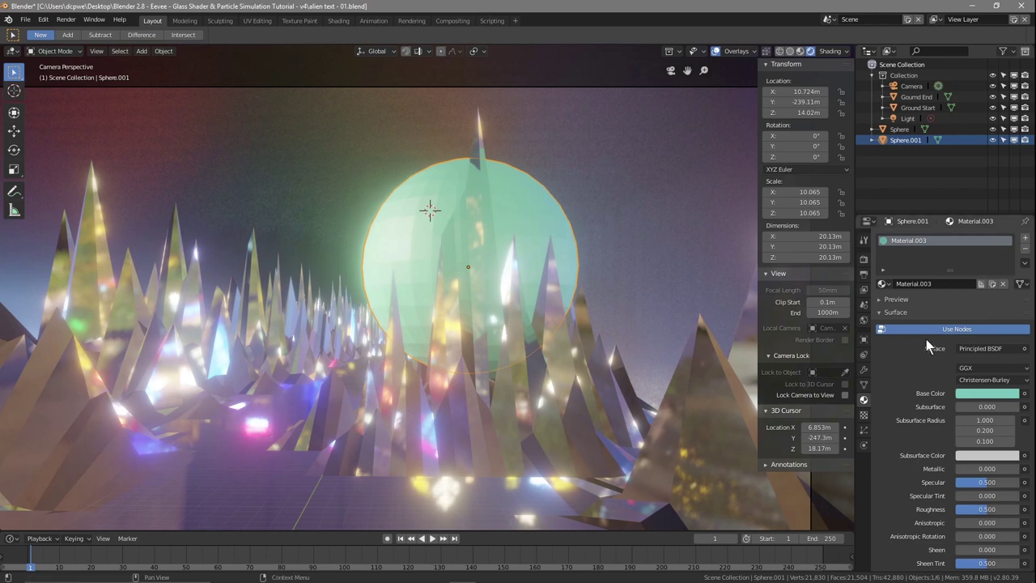
right_click(901, 140)
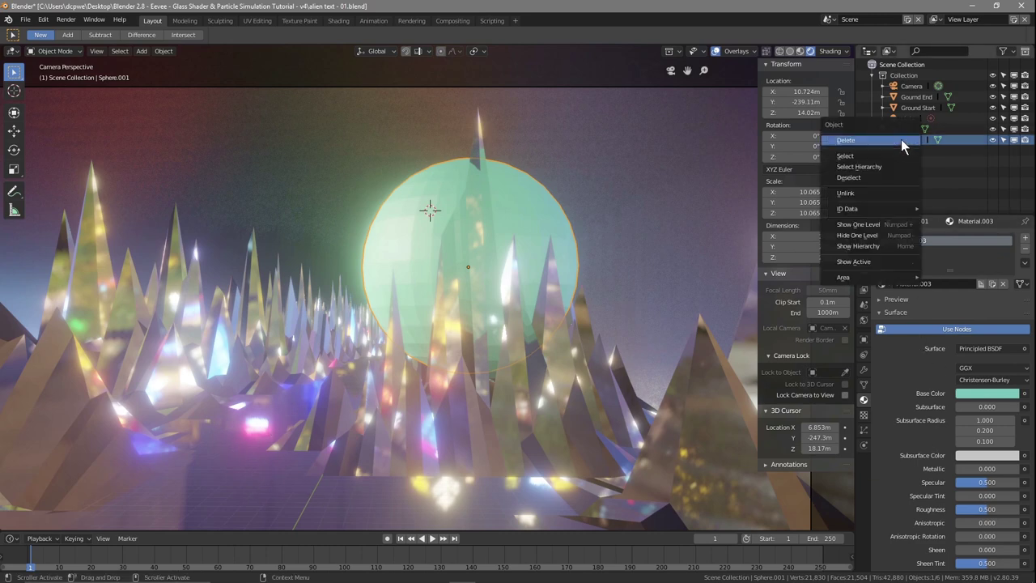
click(866, 139)
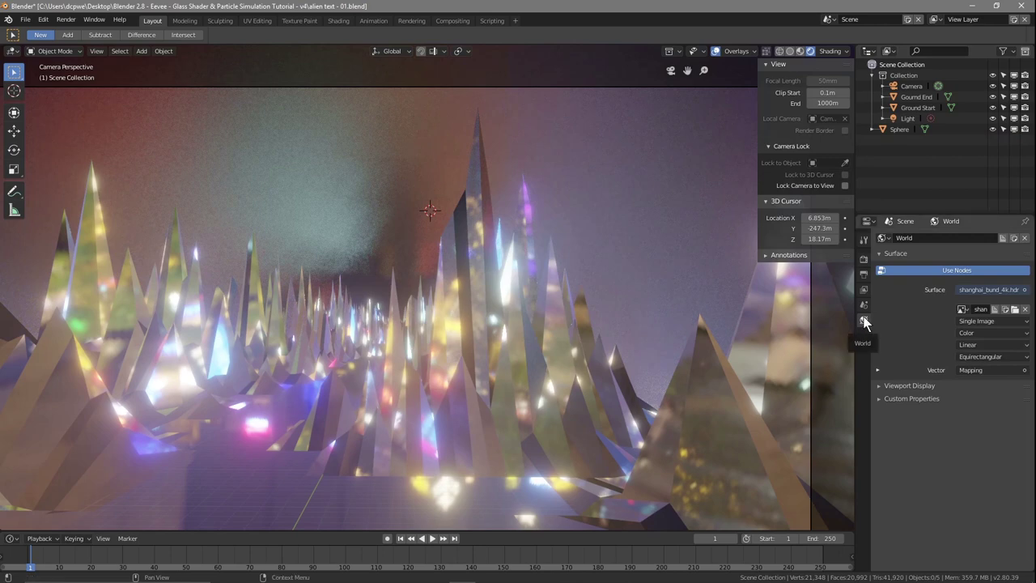
Turn off Screen Space Refraction in the Ground Start material's settings.
click(906, 109)
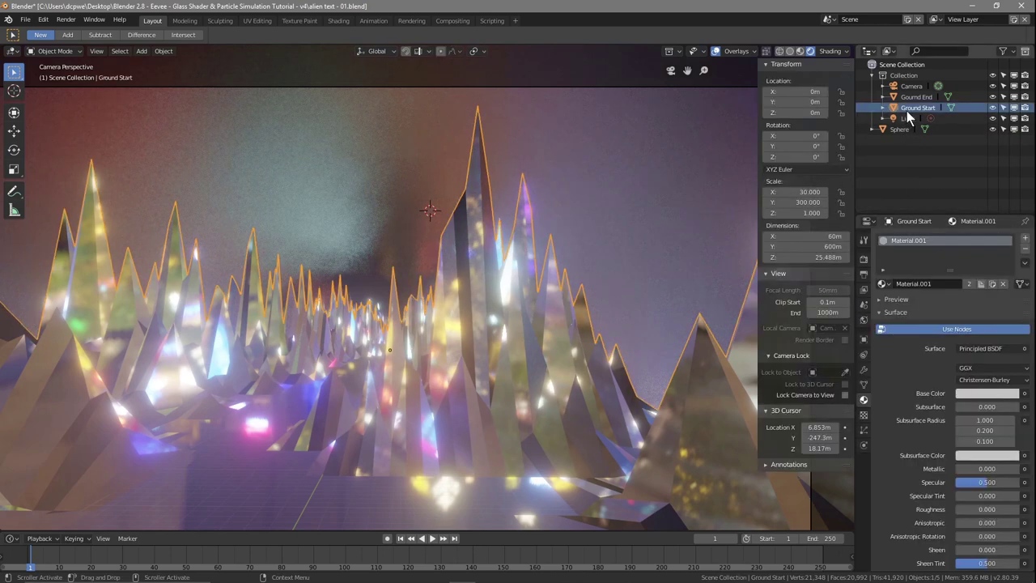
scroll(919, 381, down, 10)
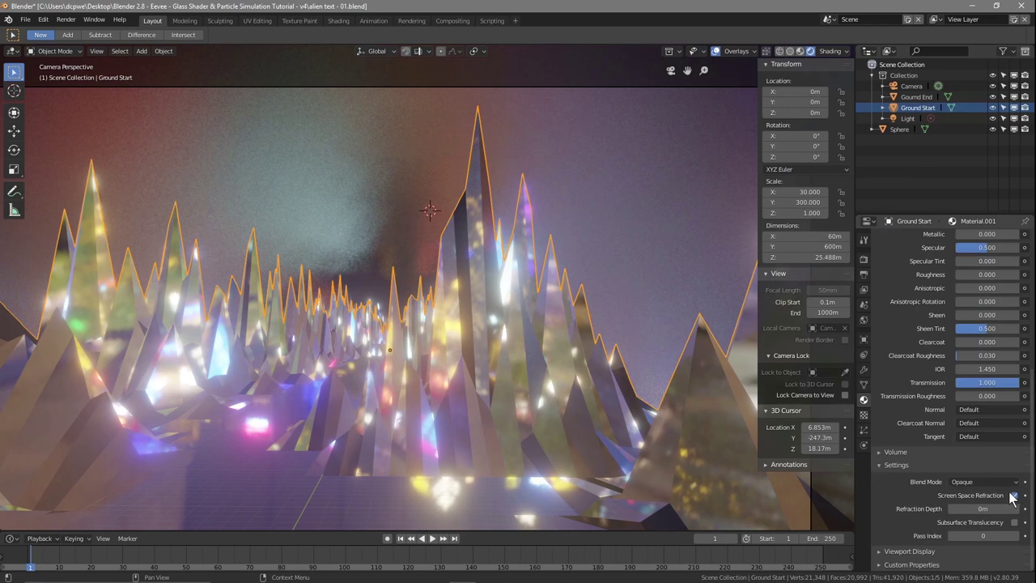
click(1014, 496)
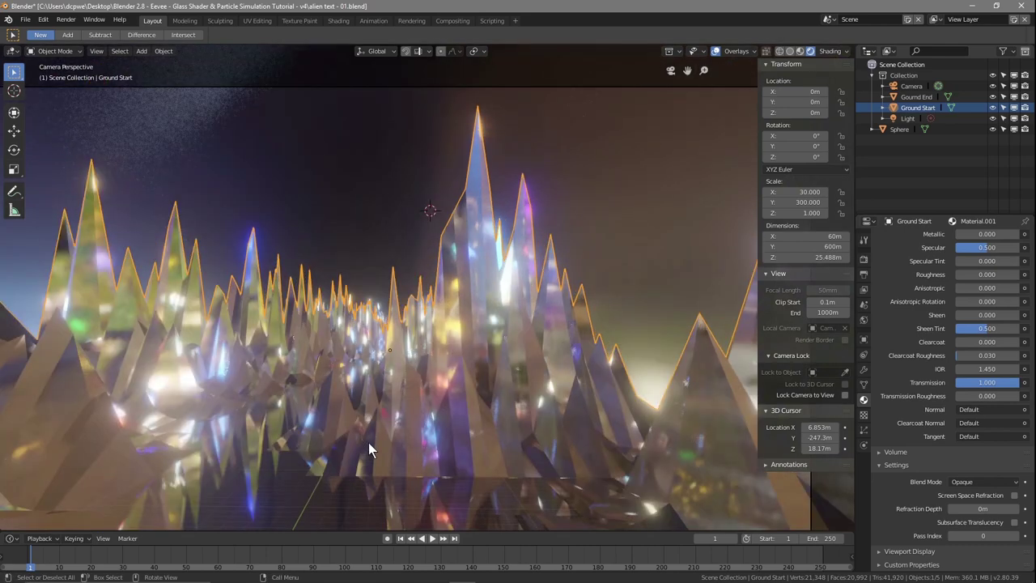
Reposition the camera low and closer to the peaks at Y -304.38 m, Z 0.57591 m, with rotation X 99.7° and Y 0°.
scroll(410, 441, down, 2)
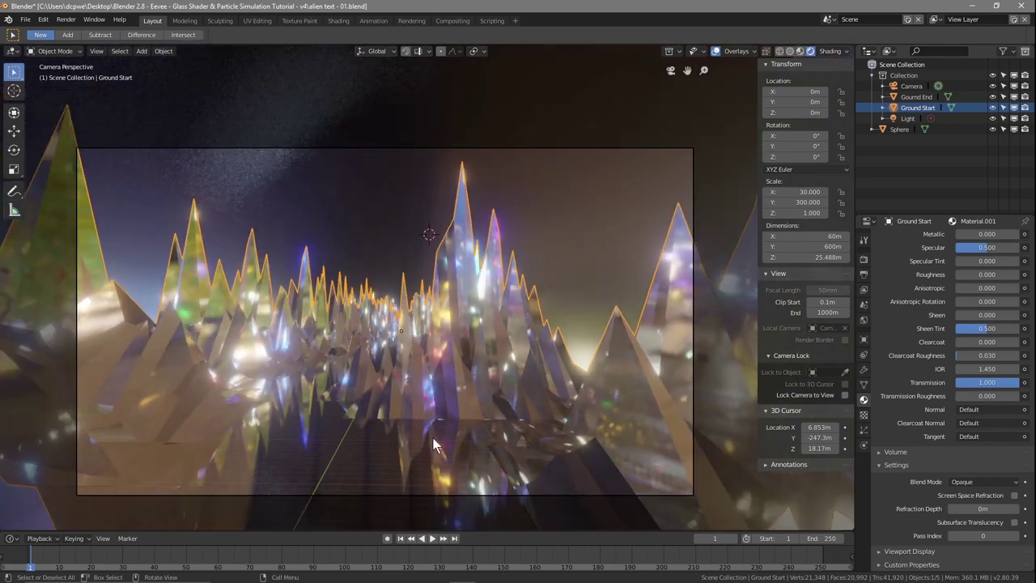
click(912, 86)
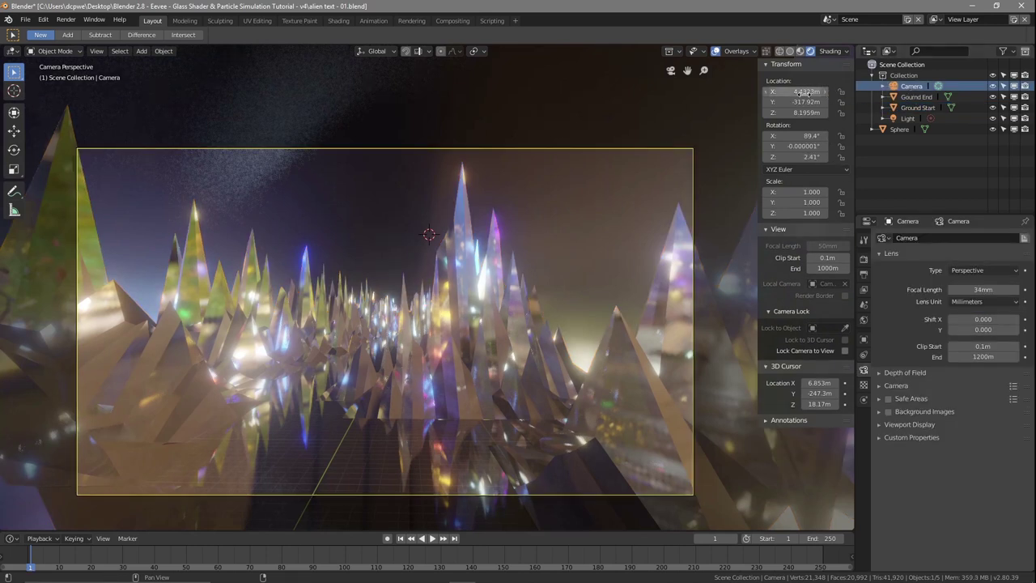
drag(798, 113, 808, 135)
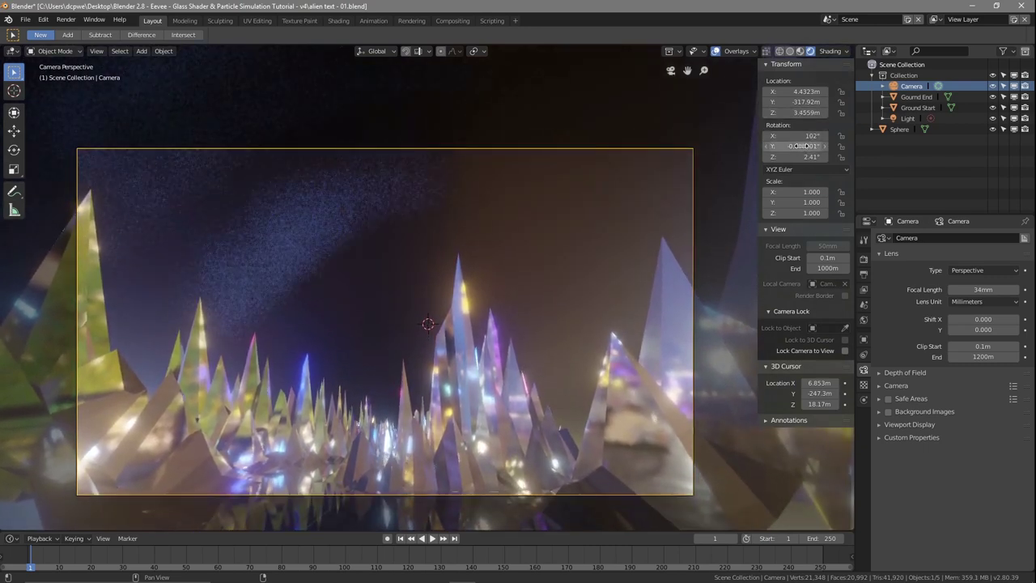
click(802, 145)
text(0)
key(Return)
drag(801, 136, 768, 112)
key(ctrl+z)
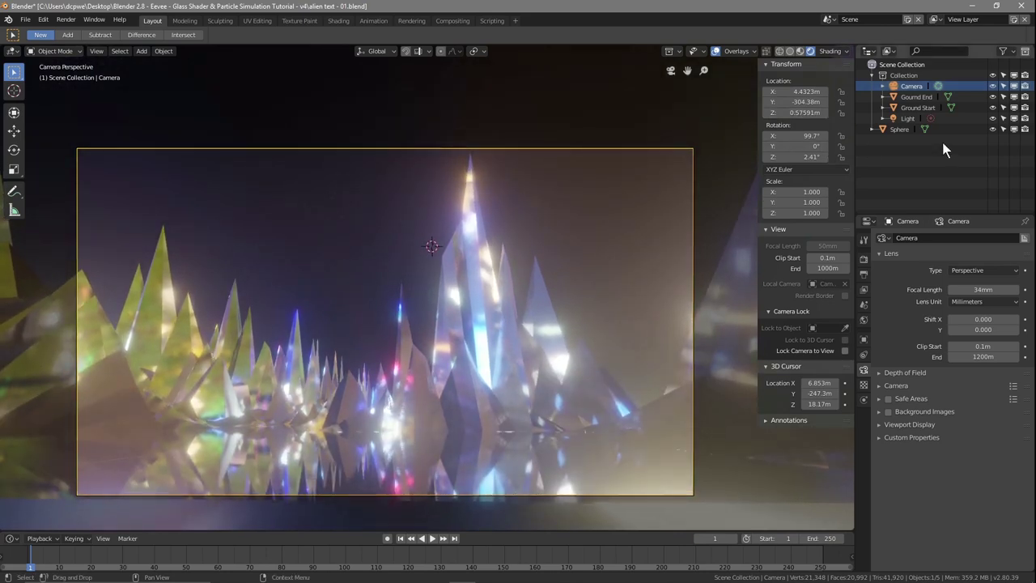
Raise the Ground Start material's roughness to 0.164 and hide the viewport overlays.
click(919, 110)
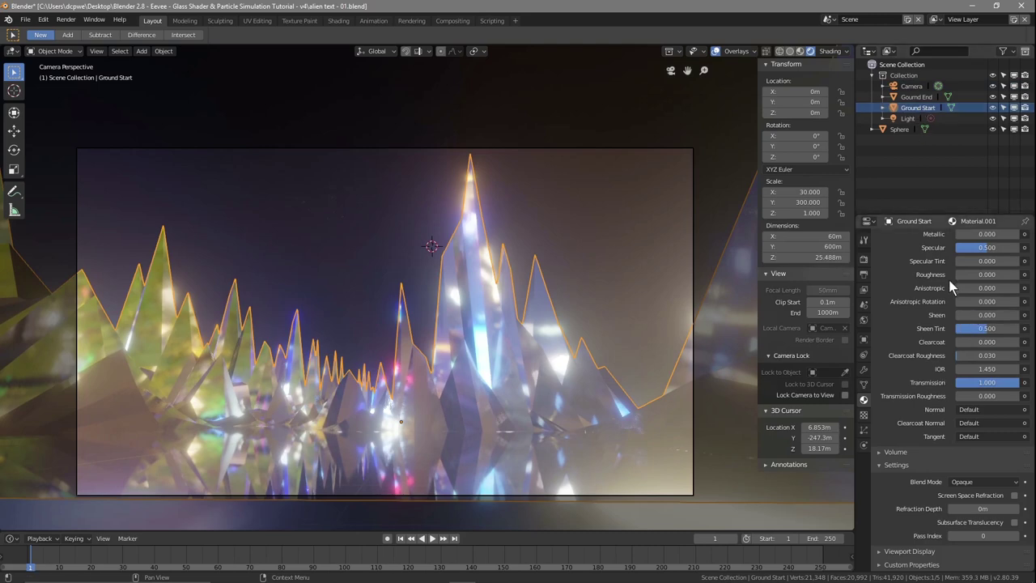
drag(961, 275, 969, 275)
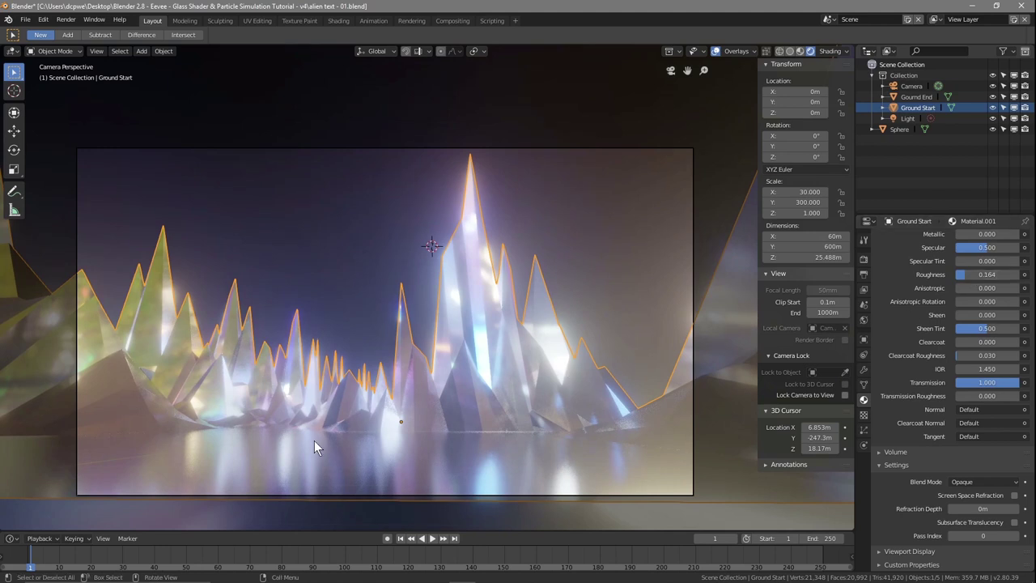
click(716, 51)
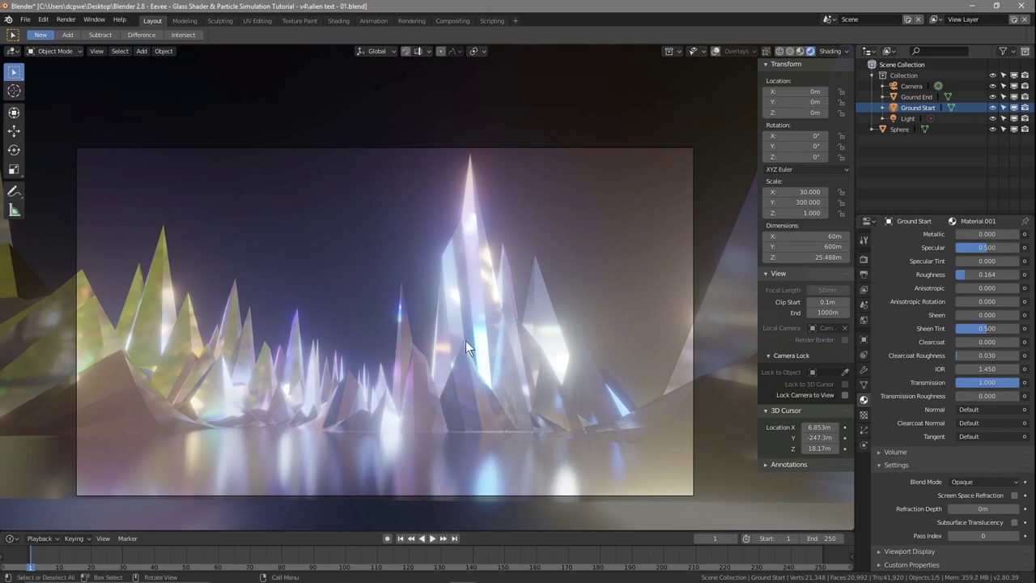
Render the current frame to check the image, close the render, and look over the valley from outside the camera view.
key(F12)
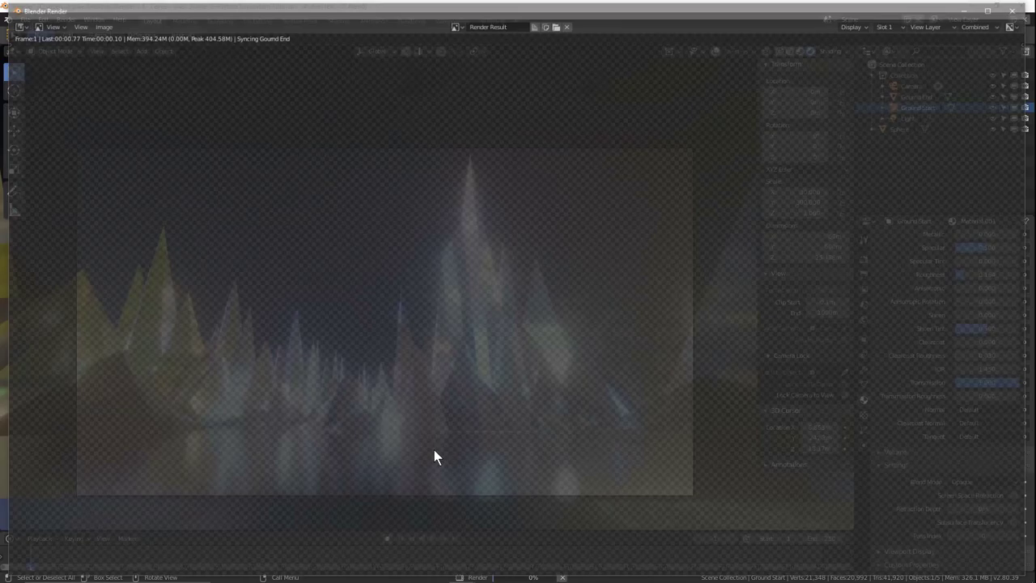
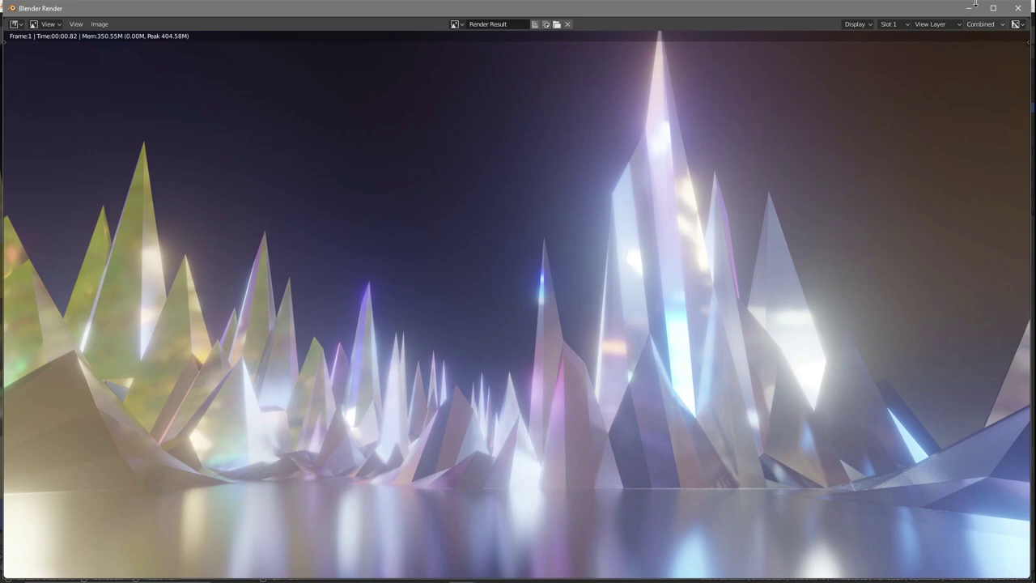
click(1019, 8)
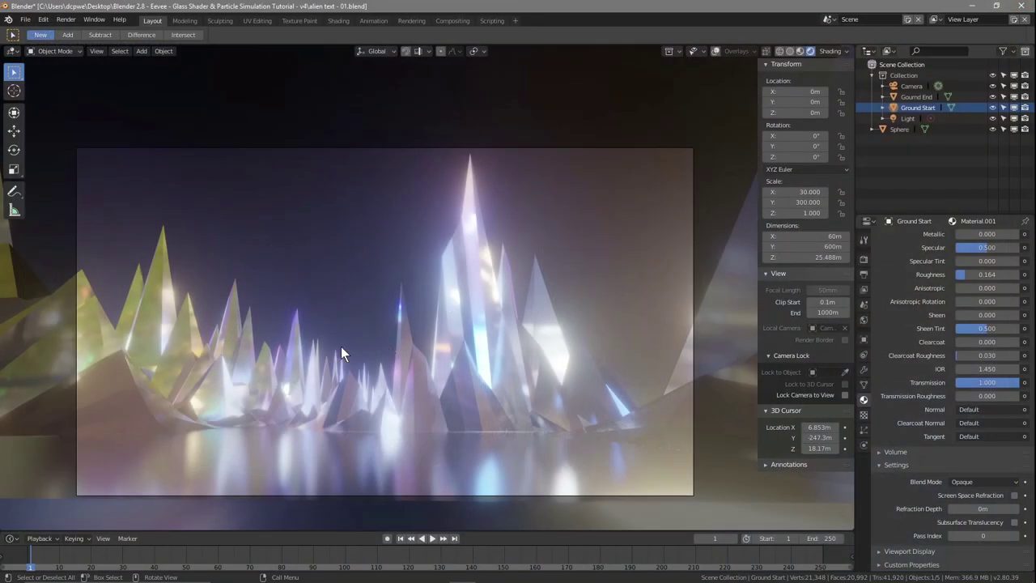
middle_drag(341, 346, 351, 366)
middle_drag(405, 387, 401, 384)
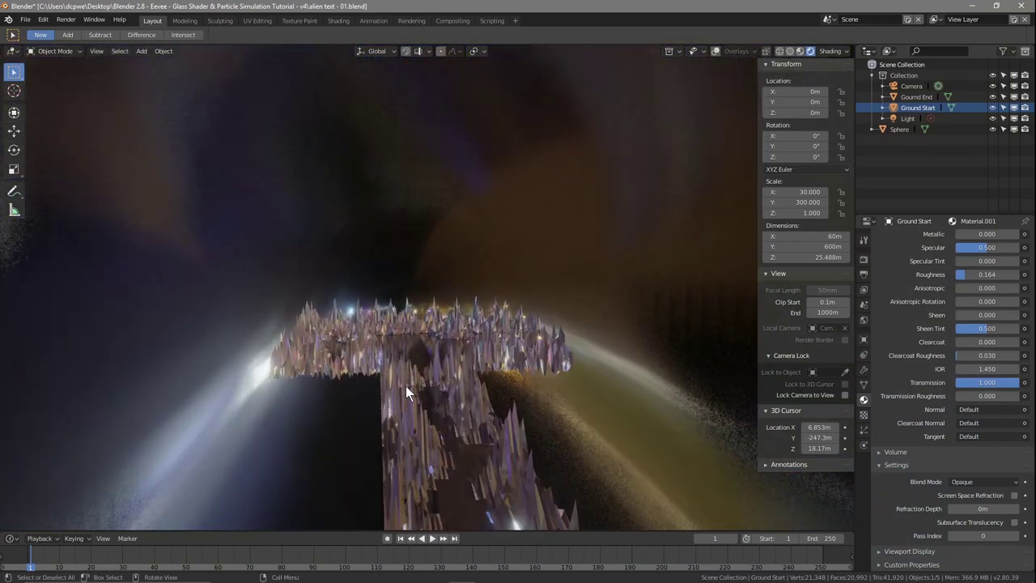
middle_drag(451, 407, 445, 397)
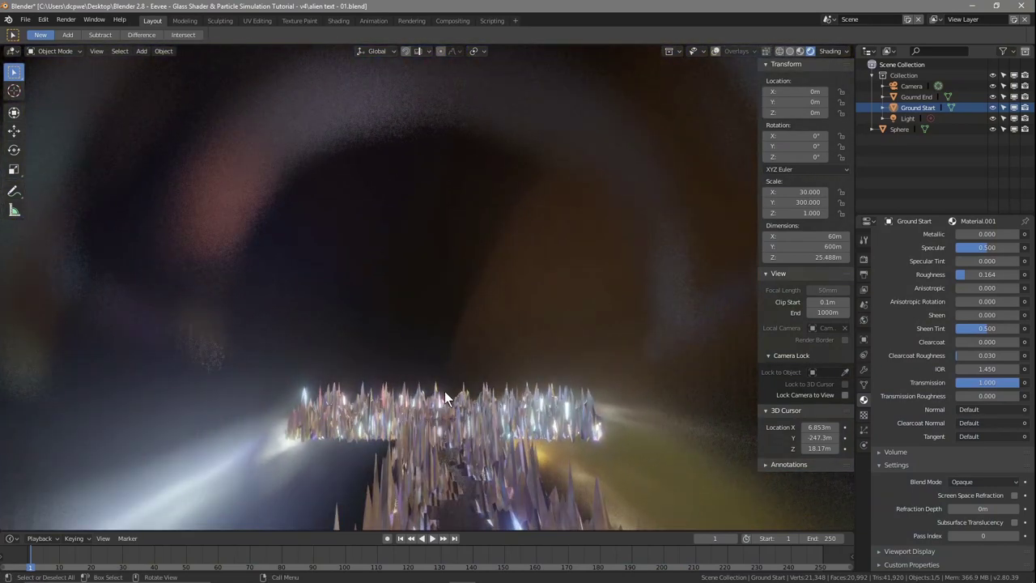
Move the camera down the valley to Y 20.774 m, render the frame from there, and close the render.
key(KP_0)
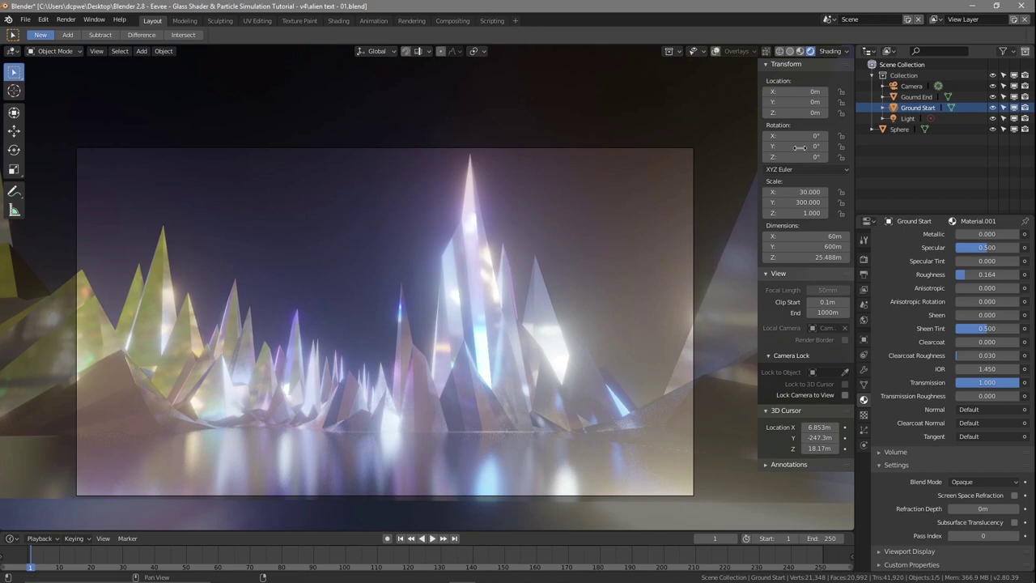
click(907, 86)
drag(802, 102, 857, 102)
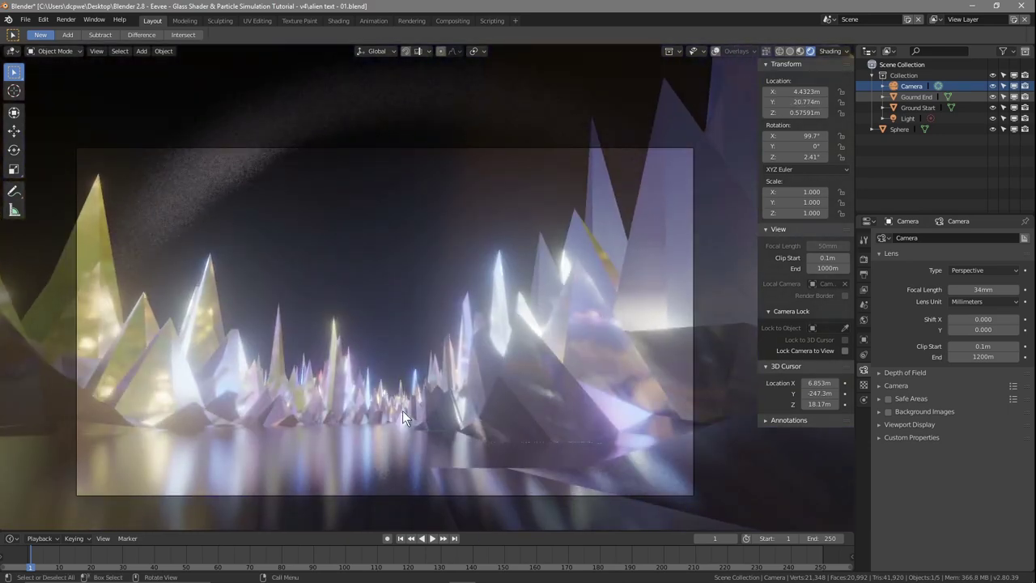
key(F12)
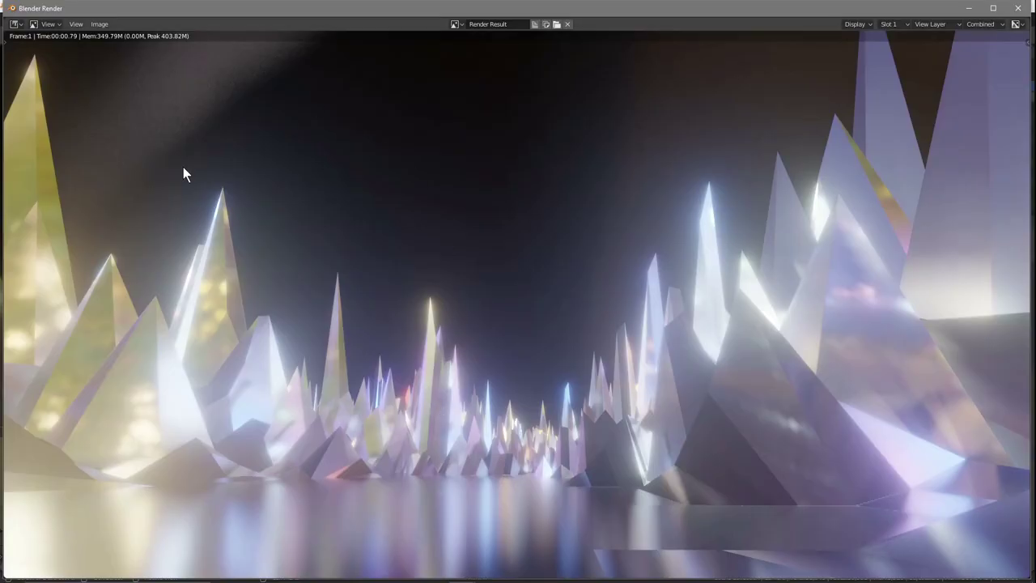
click(1018, 8)
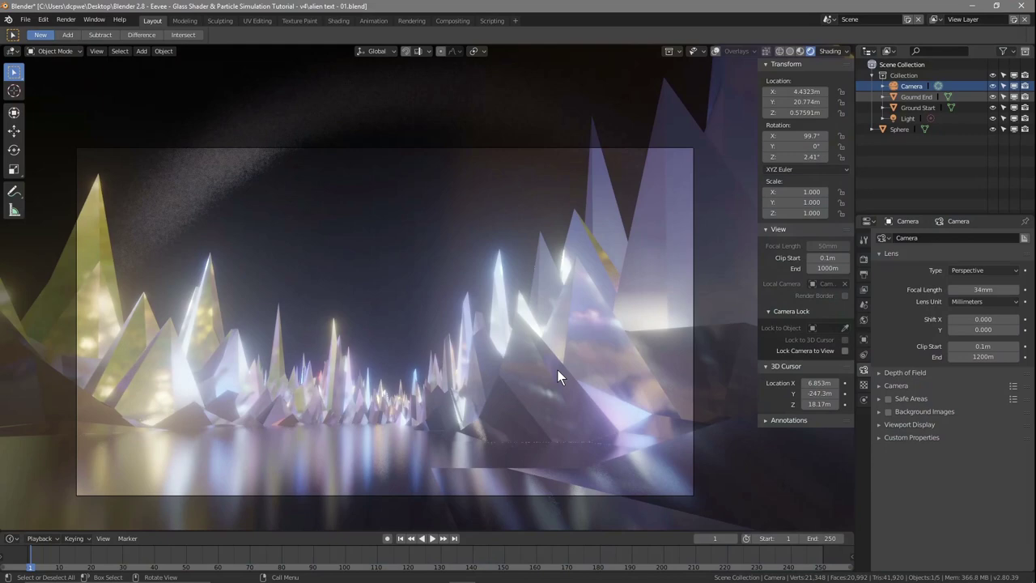
Move the camera back along the valley to Y -304.35 m and save the blend file.
drag(808, 102, 565, 102)
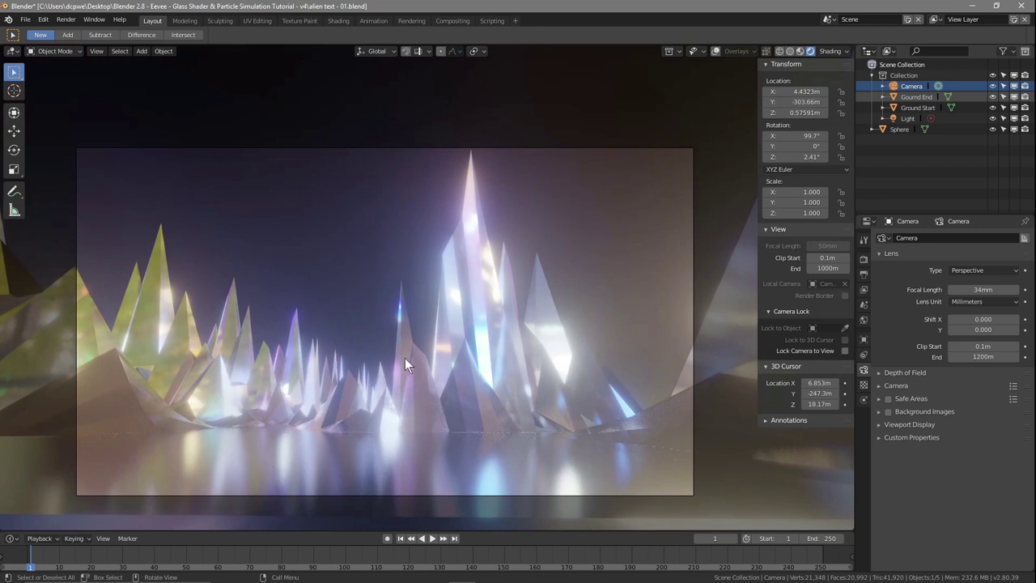
click(27, 21)
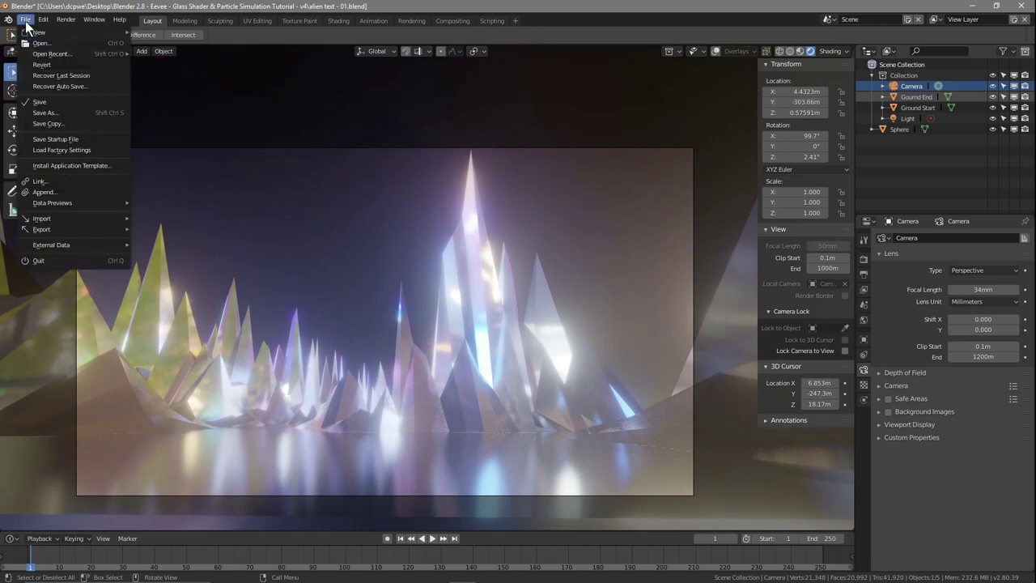
click(43, 103)
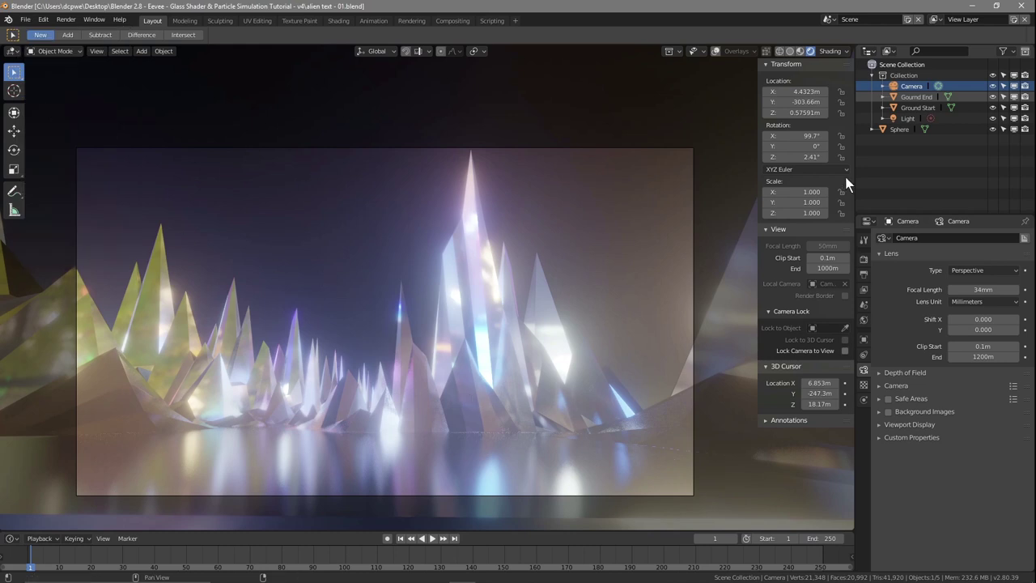
drag(769, 102, 767, 102)
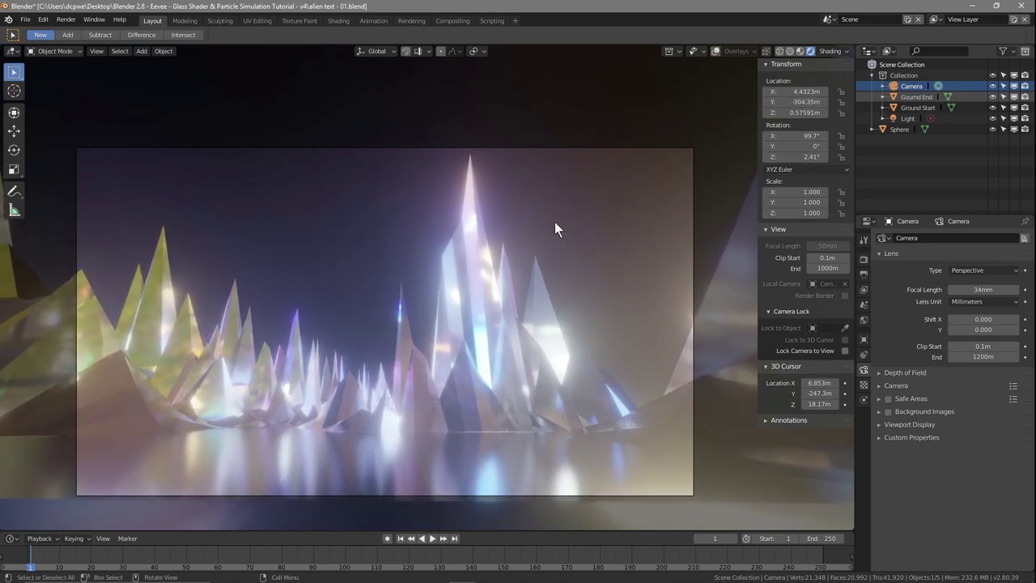
Try different Z rotations on the World HDRI's Mapping node, keep -42.6°, and save the blend file.
click(339, 21)
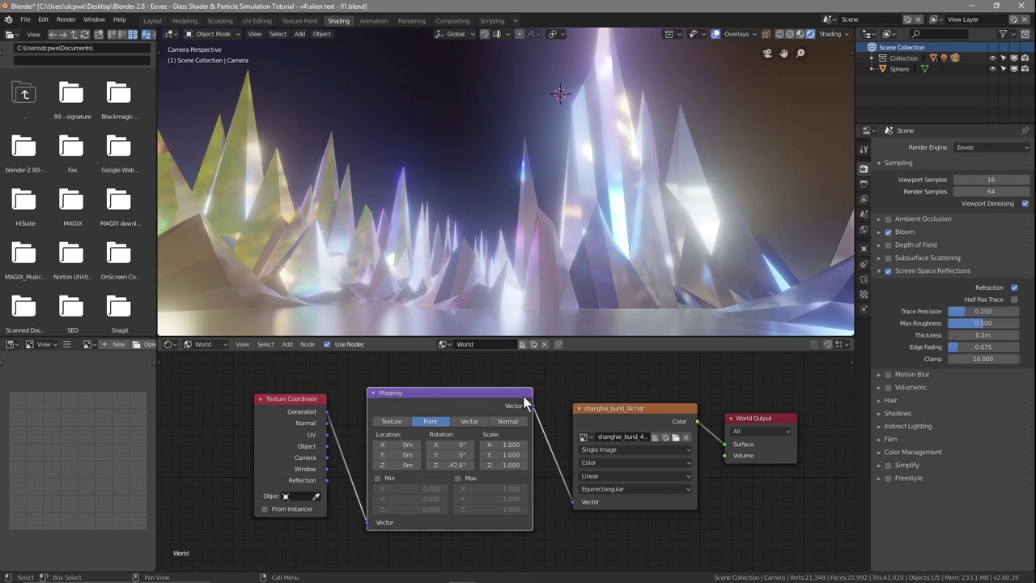
drag(450, 465, 381, 465)
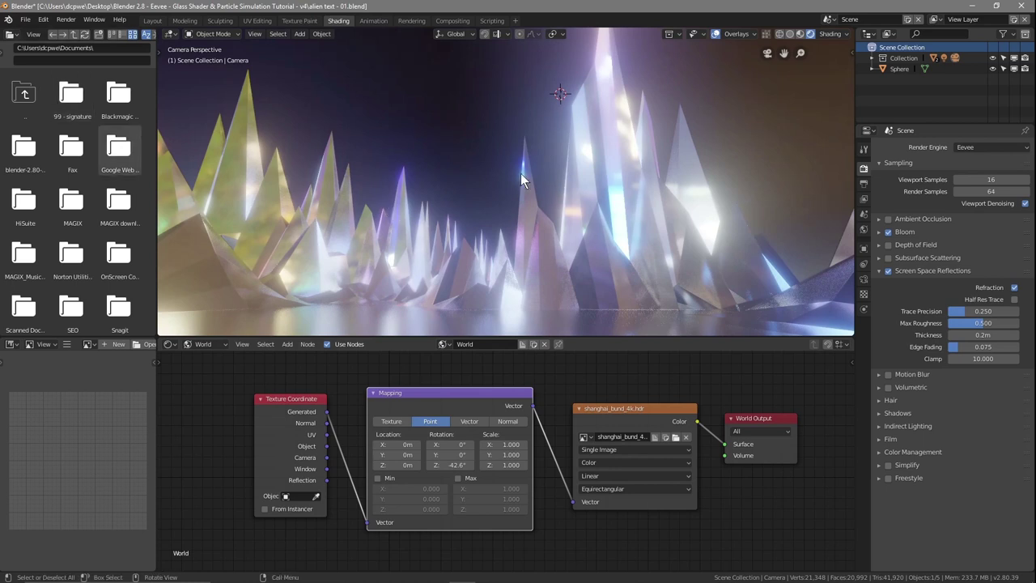
click(31, 19)
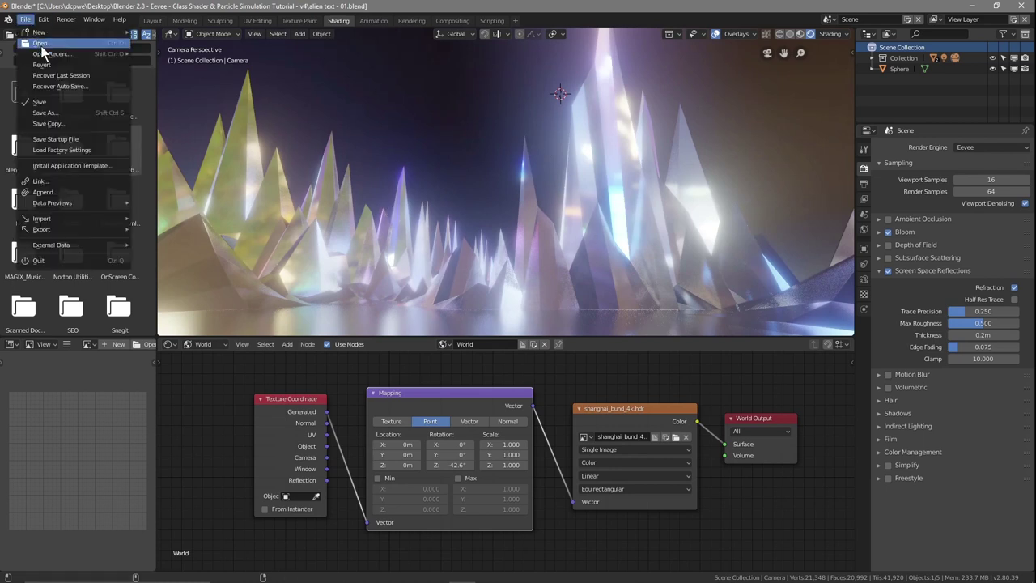
click(59, 100)
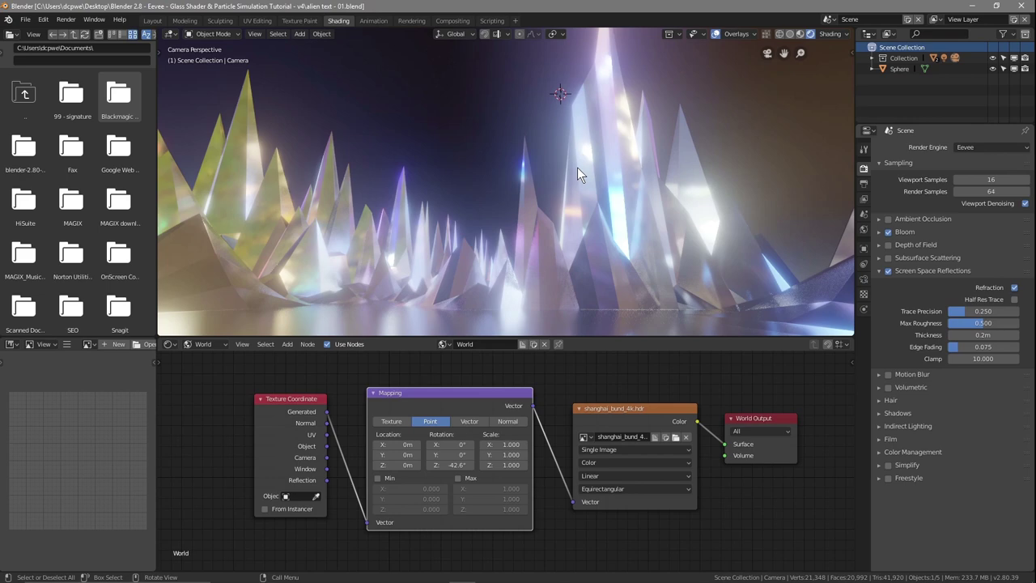
Look over the whole glass valley and its surrounding sphere from outside the camera view.
middle_drag(490, 248, 487, 220)
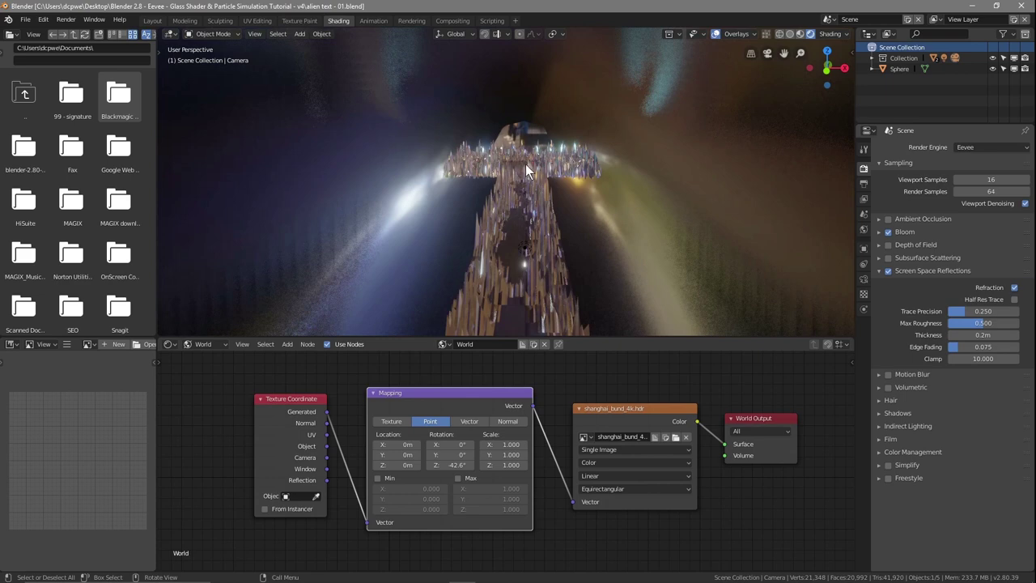
scroll(534, 252, up, 3)
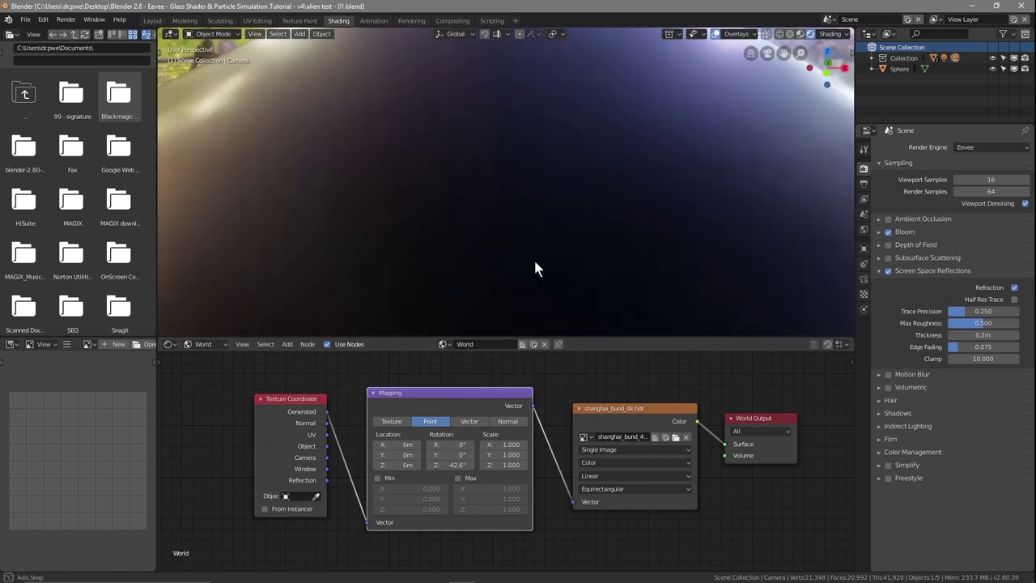
scroll(539, 254, down, 3)
scroll(545, 243, up, 3)
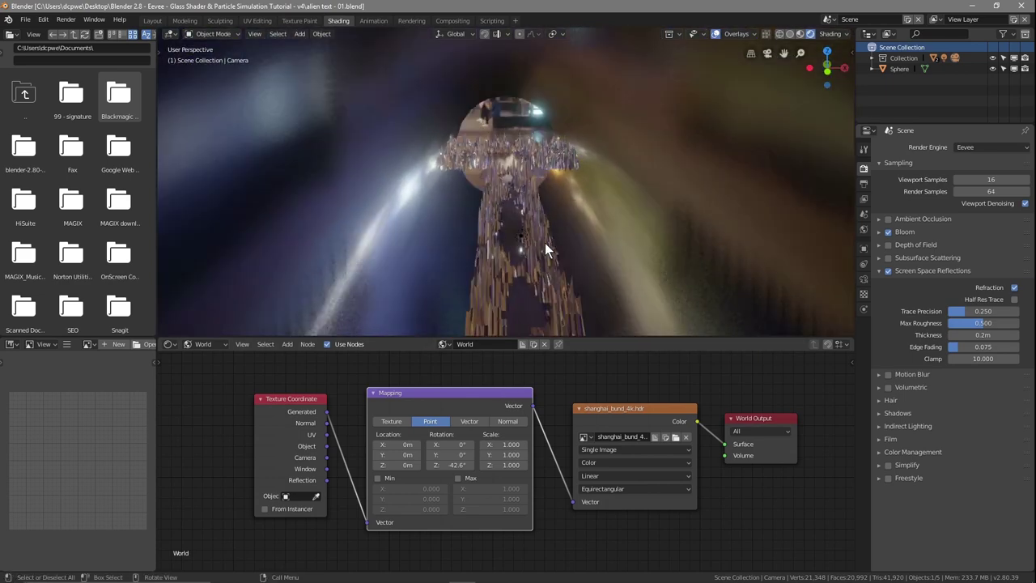
scroll(545, 243, down, 3)
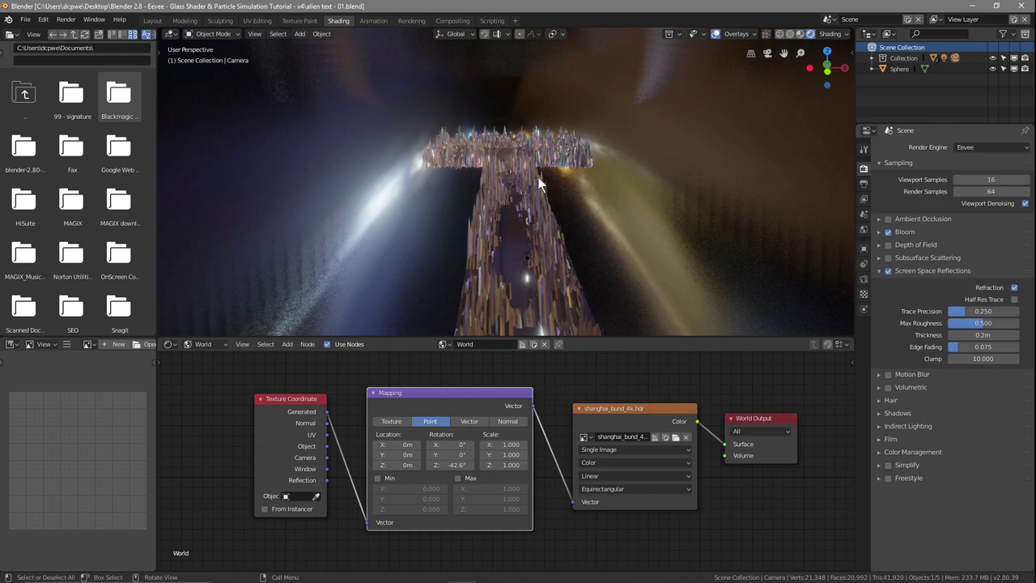
Leave Blender for the desktop and close the HDRI folder window in File Explorer.
click(39, 25)
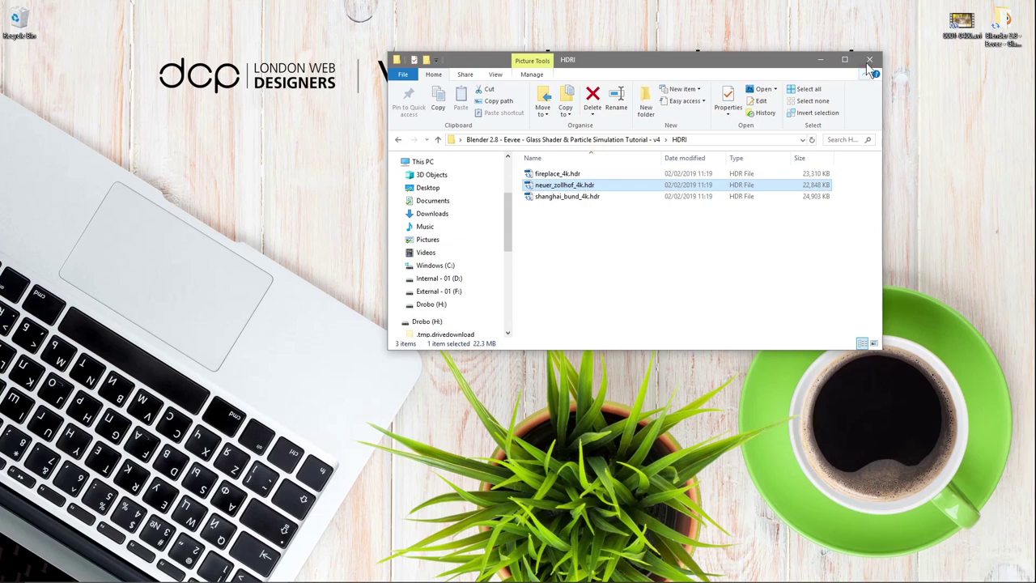
click(868, 61)
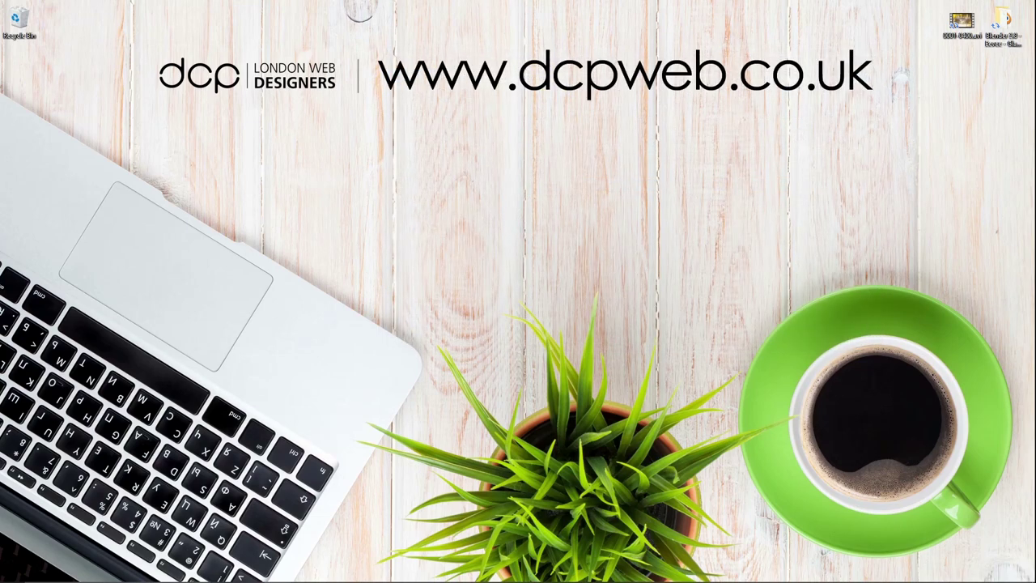